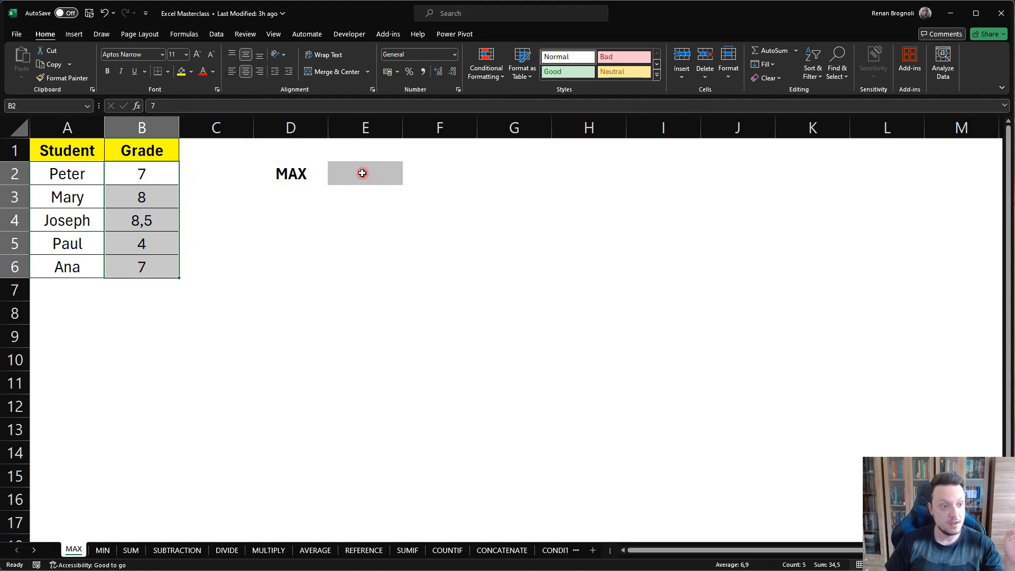
# Step: Enter a MAX formula in cell E2 that returns the highest grade from B2:B6
pyautogui.click(362, 173)
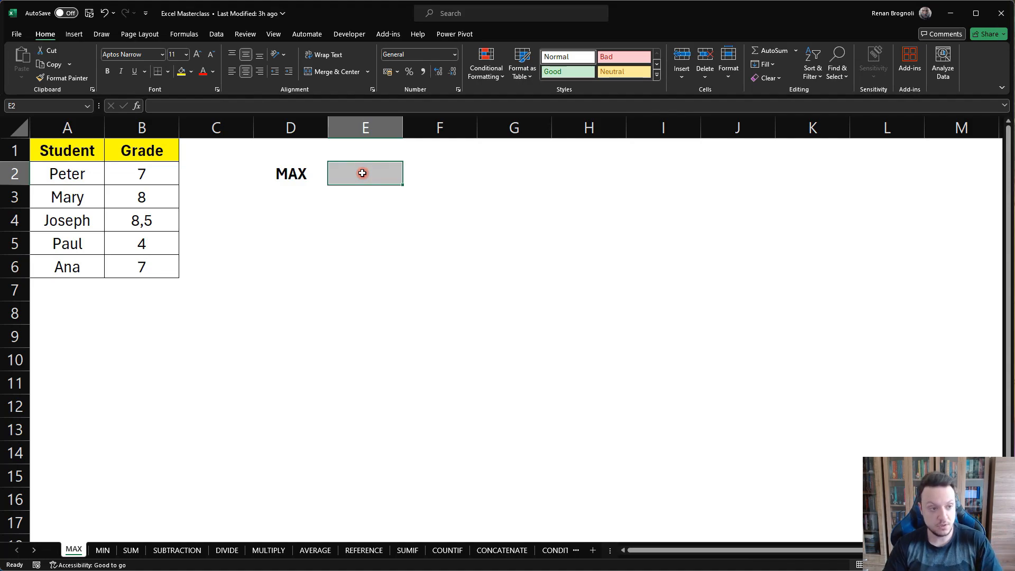
pyautogui.write('=')
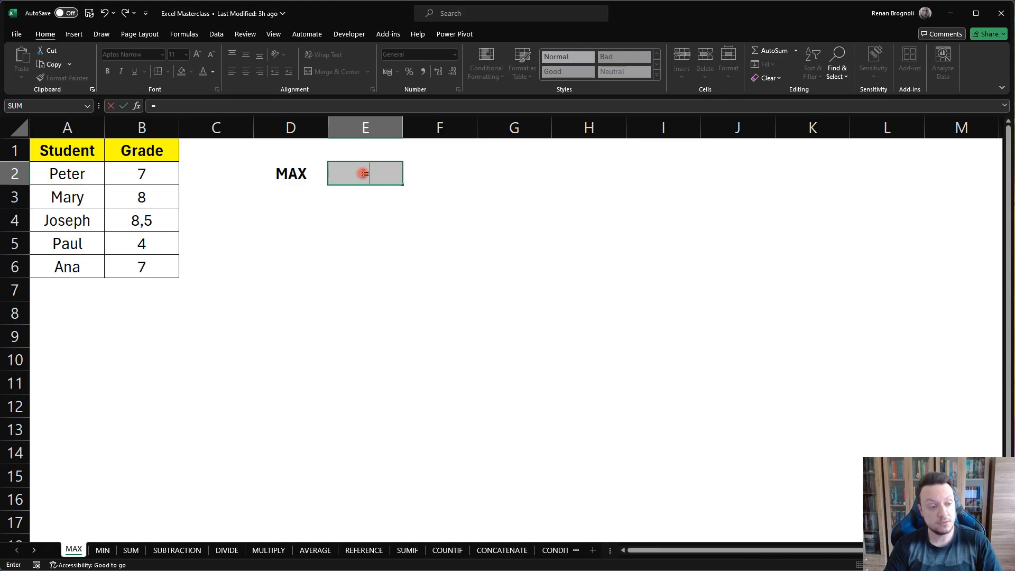
pyautogui.write('max')
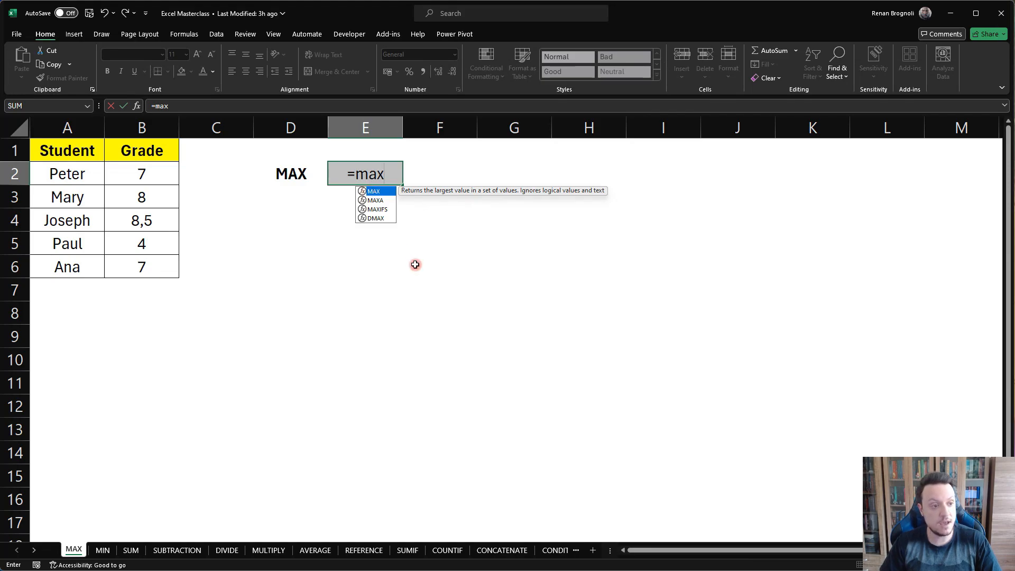
pyautogui.press('Tab')
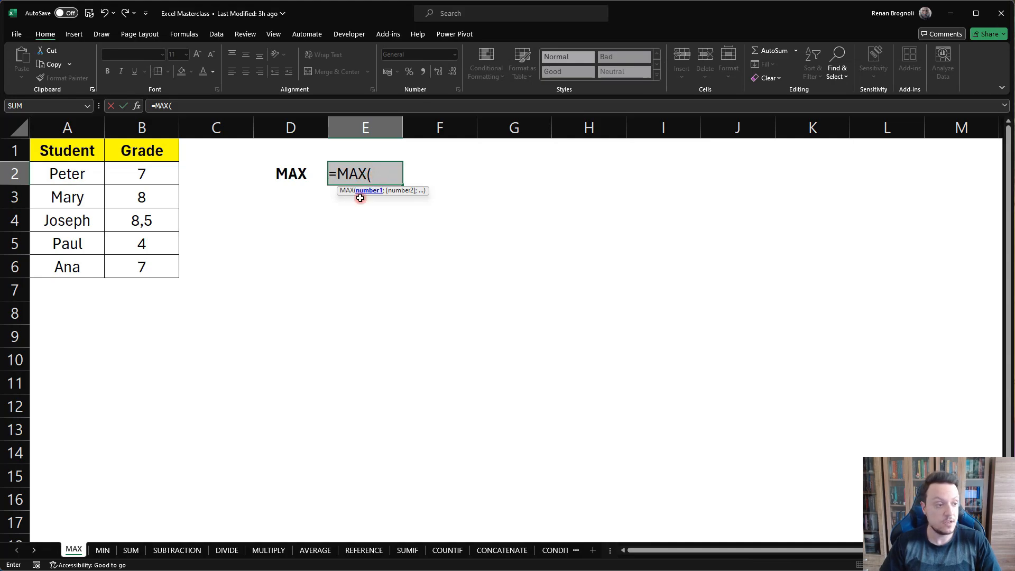
pyautogui.moveTo(140, 173); pyautogui.dragTo(151, 261)
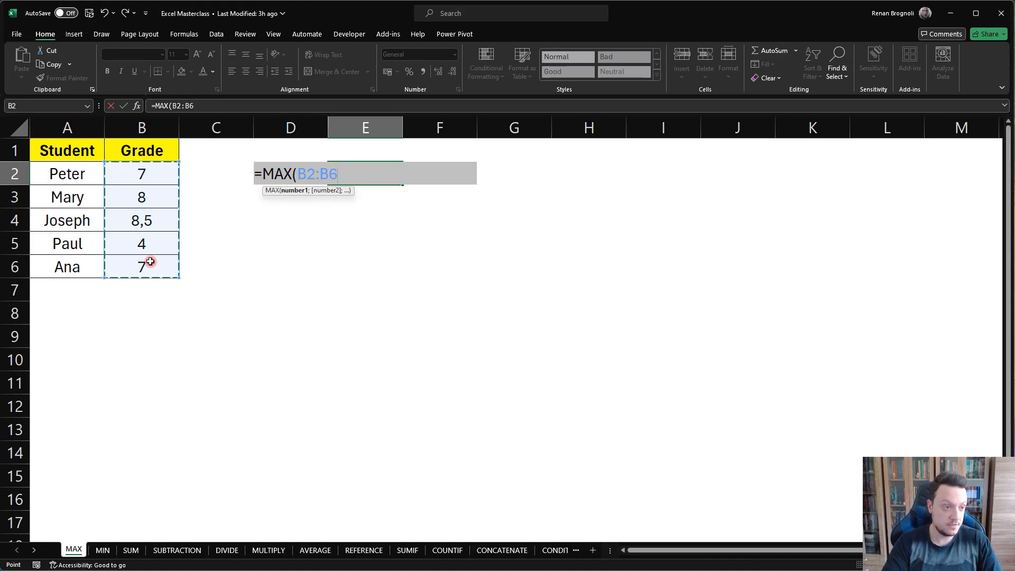
pyautogui.write(')')
pyautogui.press('Return')
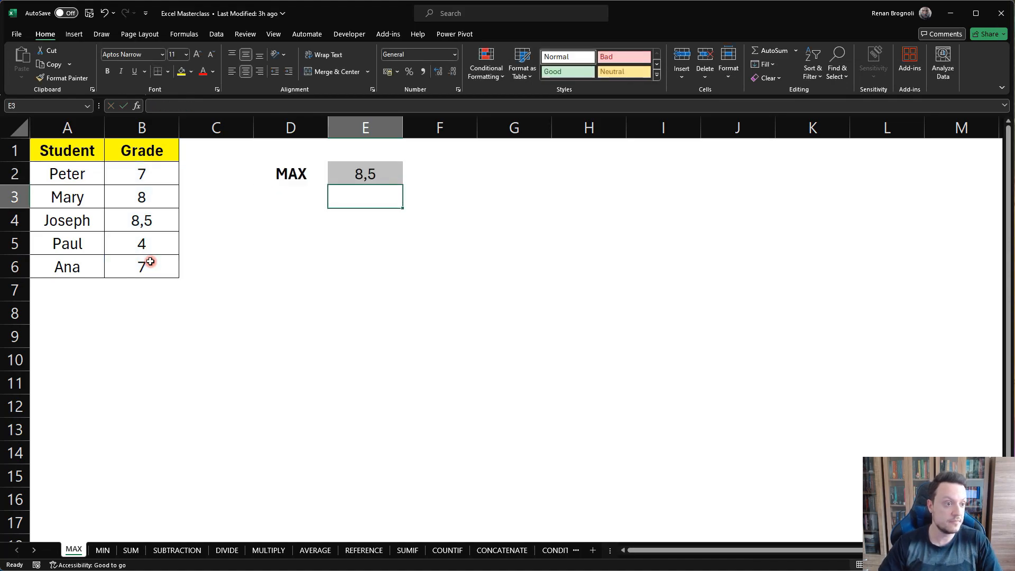
# Step: Check the MAX formula in E2 against the grades in B2:B6 and find the student row with the highest grade
pyautogui.click(360, 169)
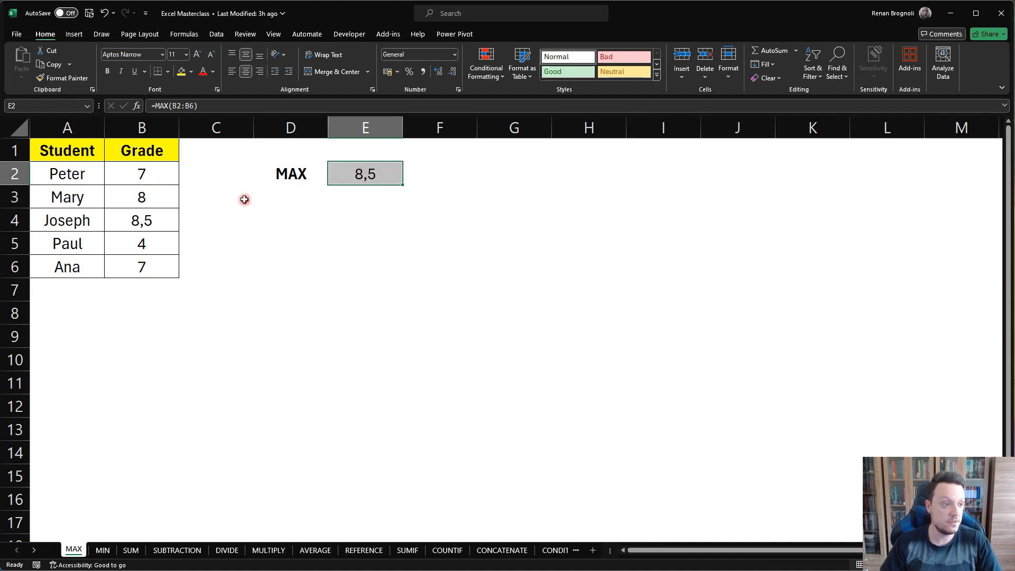
pyautogui.moveTo(127, 174); pyautogui.dragTo(136, 265)
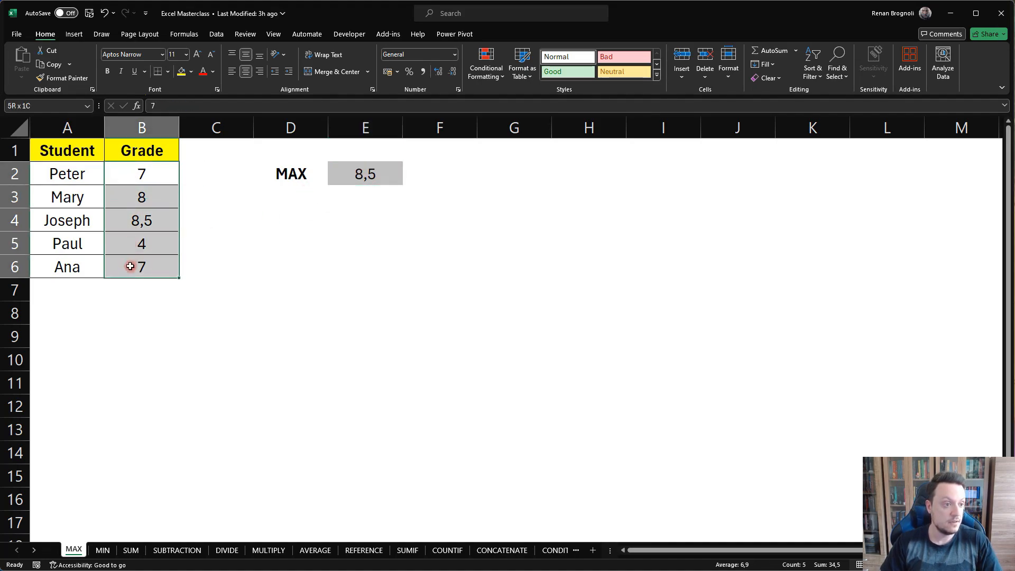
pyautogui.moveTo(280, 173); pyautogui.dragTo(345, 174)
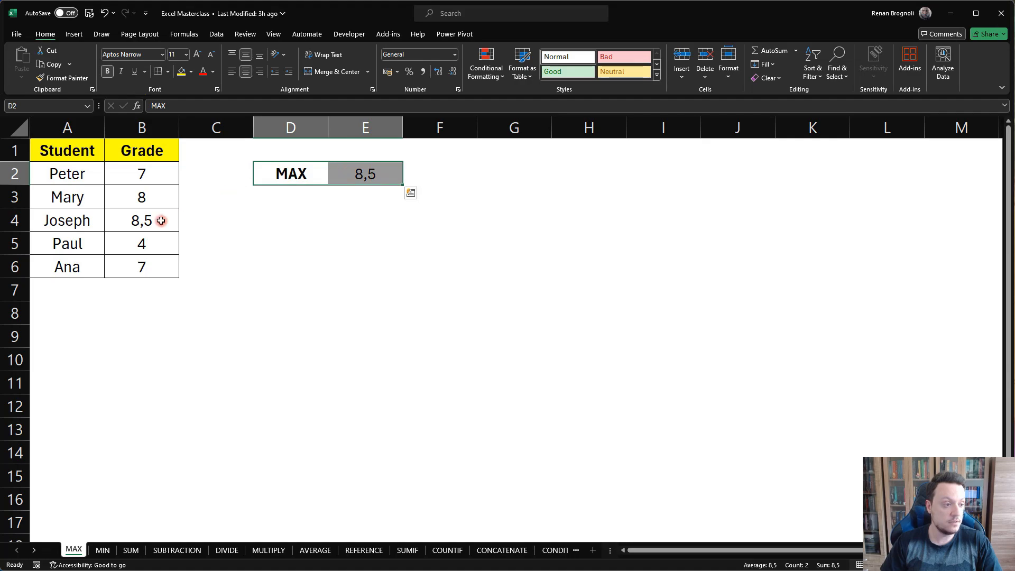
pyautogui.click(65, 222)
pyautogui.moveTo(65, 222); pyautogui.dragTo(154, 222)
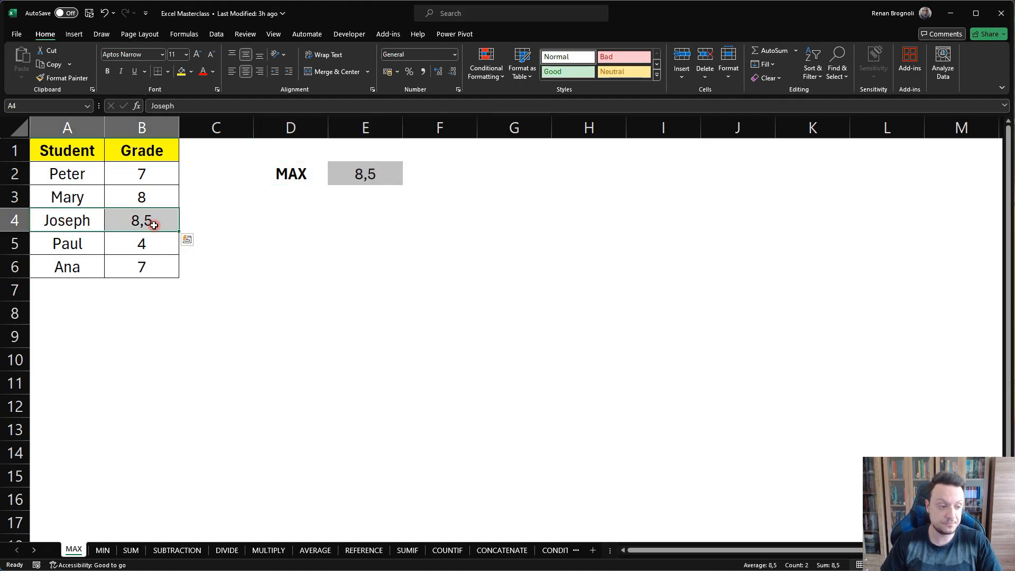
# Step: On the MIN sheet, enter a MIN formula in cell E2 that returns the lowest grade from B2:B6
pyautogui.click(102, 550)
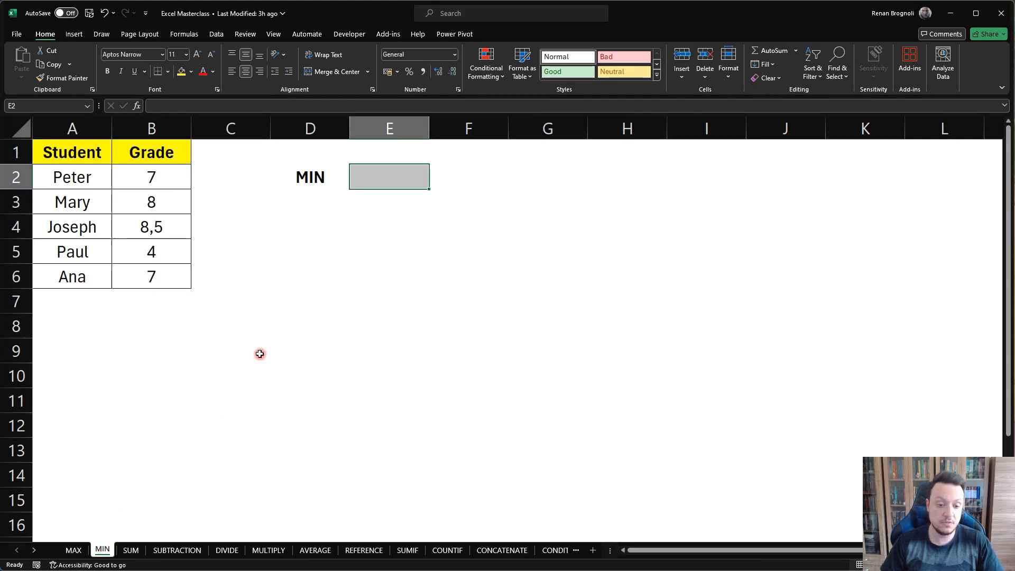
pyautogui.click(321, 243)
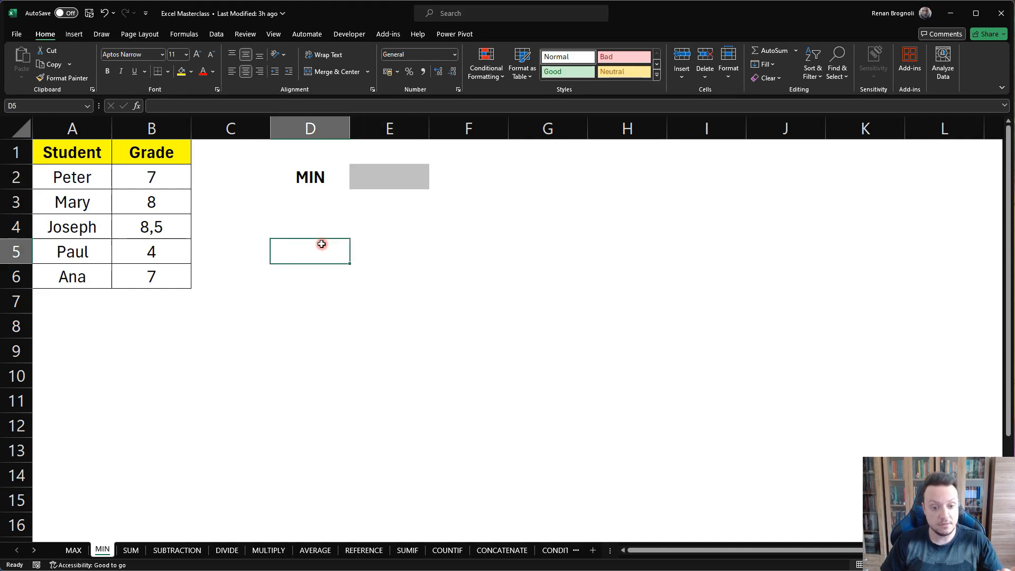
pyautogui.click(376, 178)
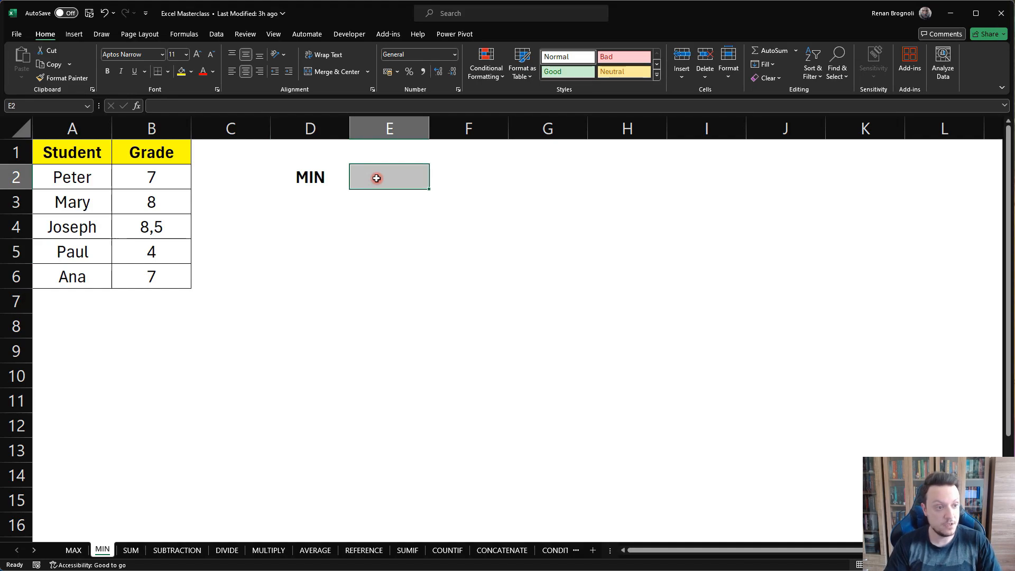
pyautogui.write('=min')
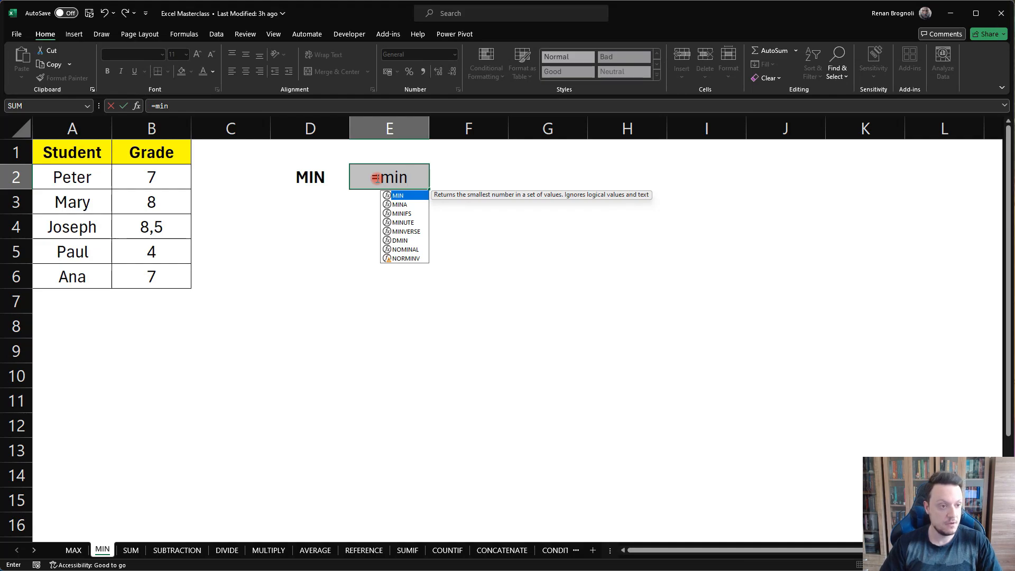
pyautogui.press('Tab')
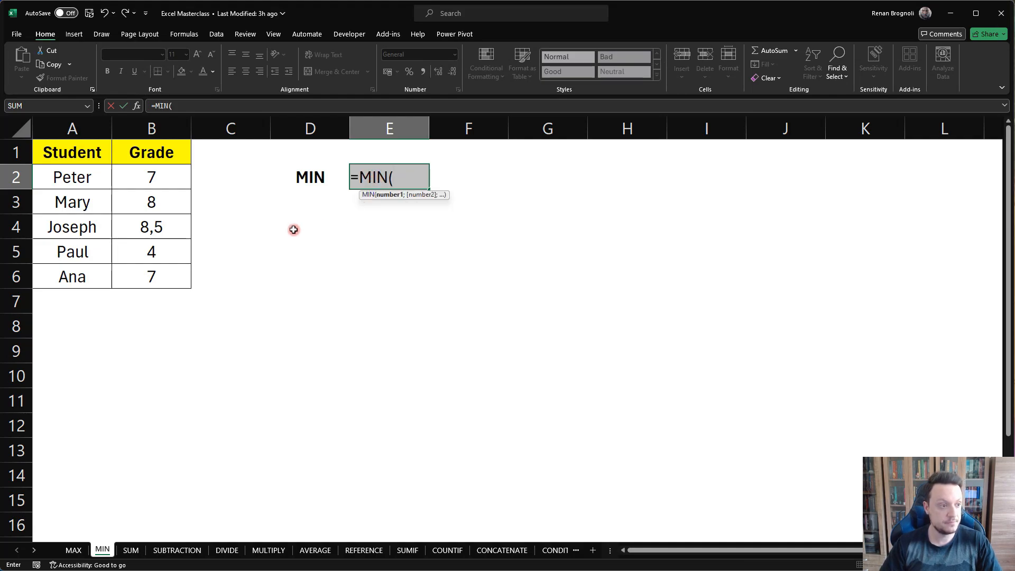
pyautogui.moveTo(159, 179); pyautogui.dragTo(146, 272)
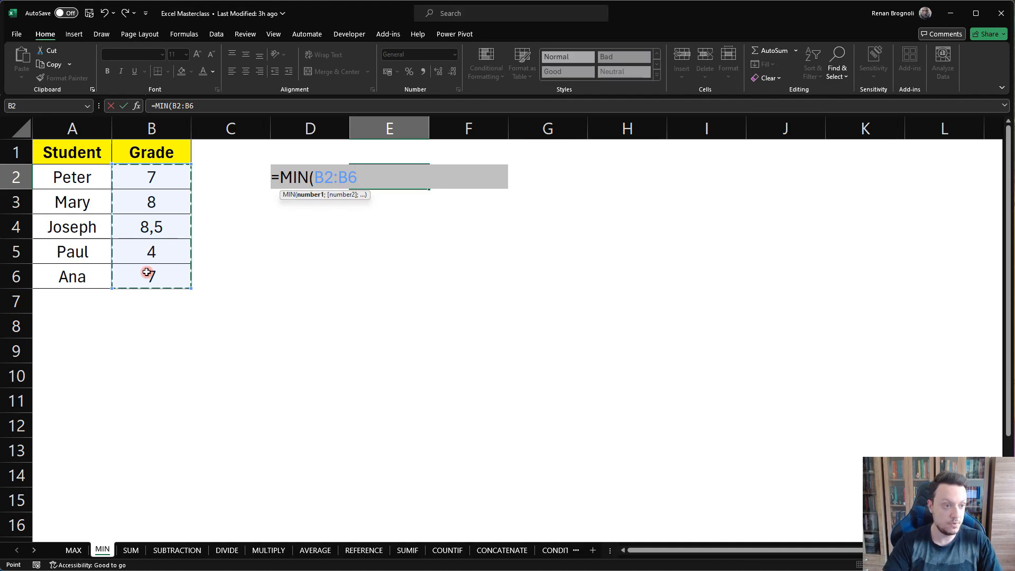
pyautogui.write(')')
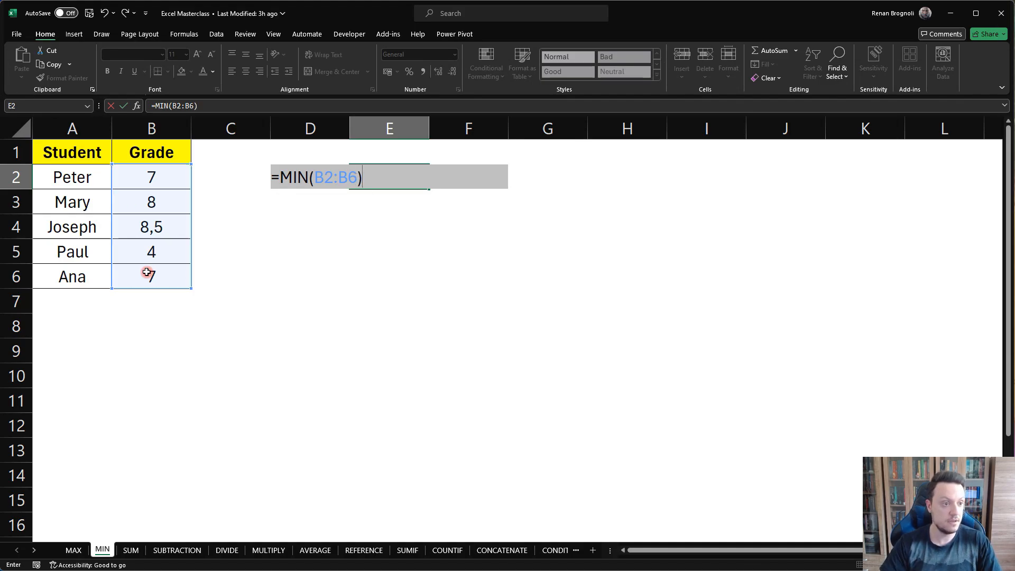
pyautogui.press('Return')
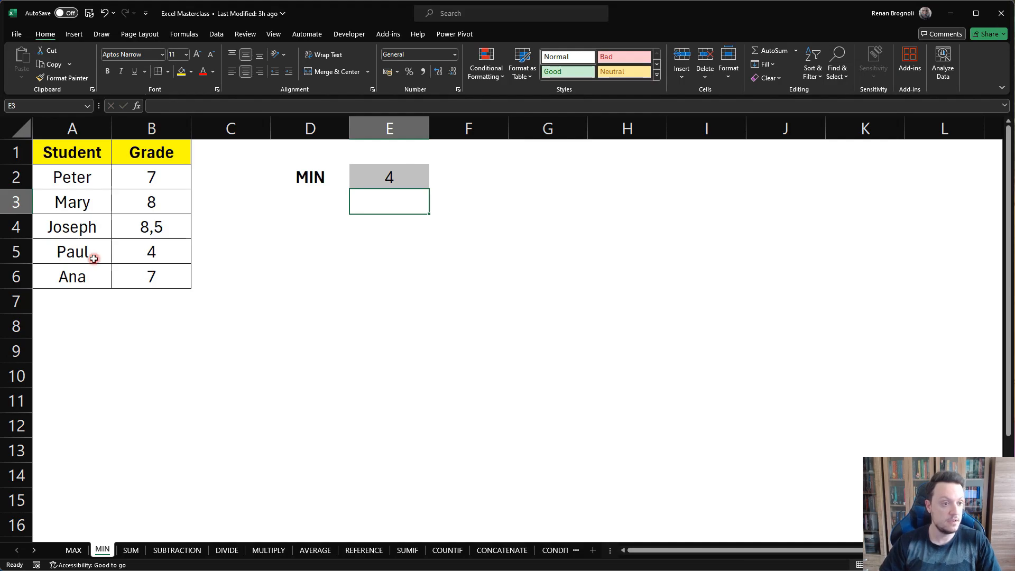
# Step: Check the MIN formula in E2 against the student row that holds the lowest grade
pyautogui.click(383, 174)
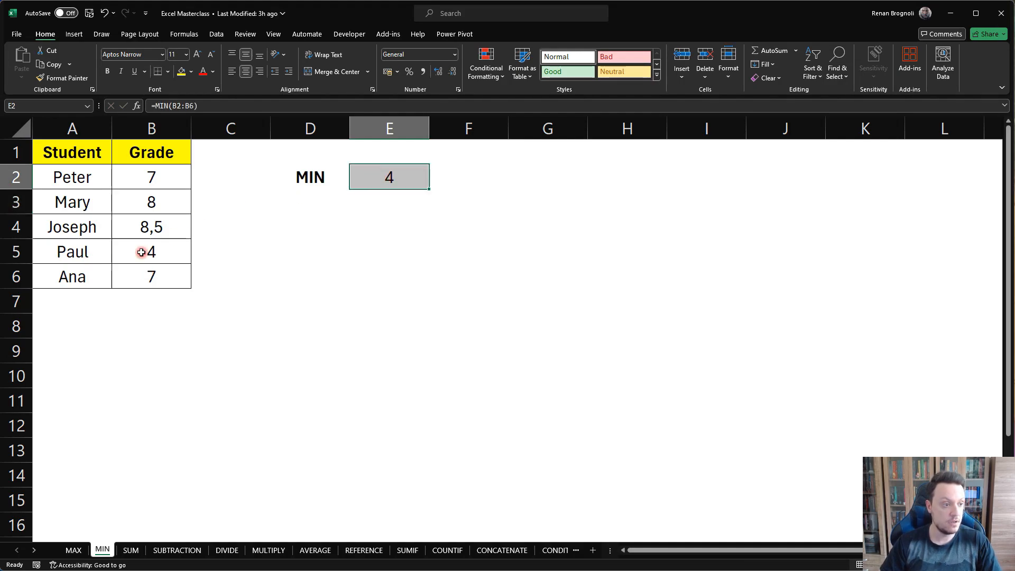
pyautogui.click(61, 252)
pyautogui.moveTo(104, 251); pyautogui.dragTo(139, 252)
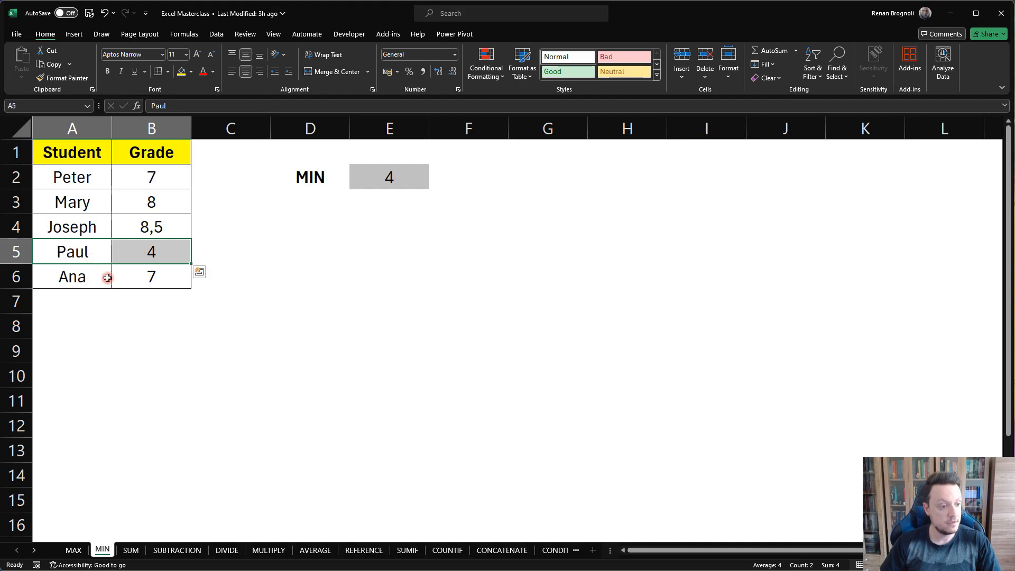
pyautogui.click(142, 458)
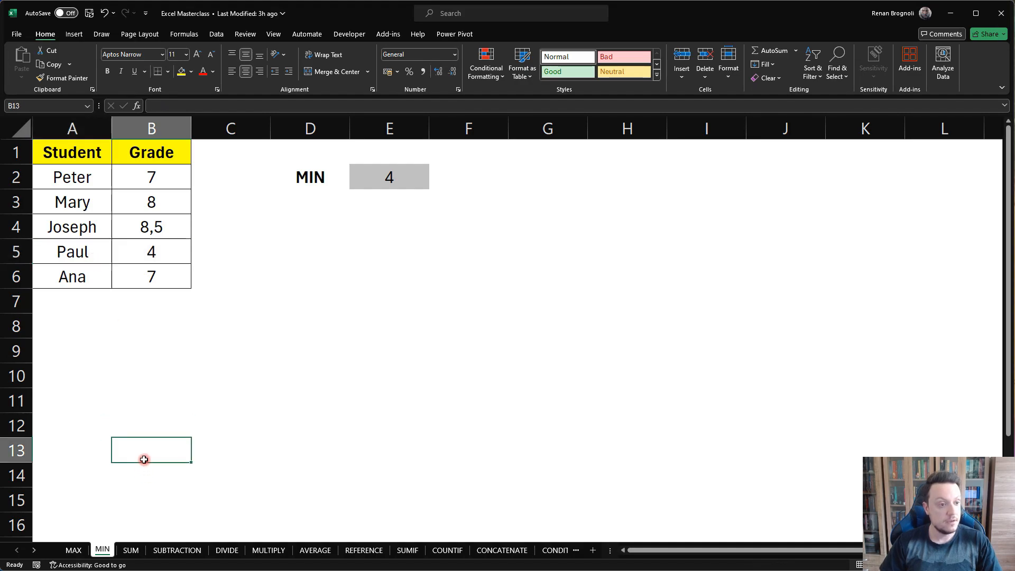
# Step: On the SUM sheet, enter a SUM formula in cell E2 that totals the product values in B2:B4
pyautogui.click(131, 550)
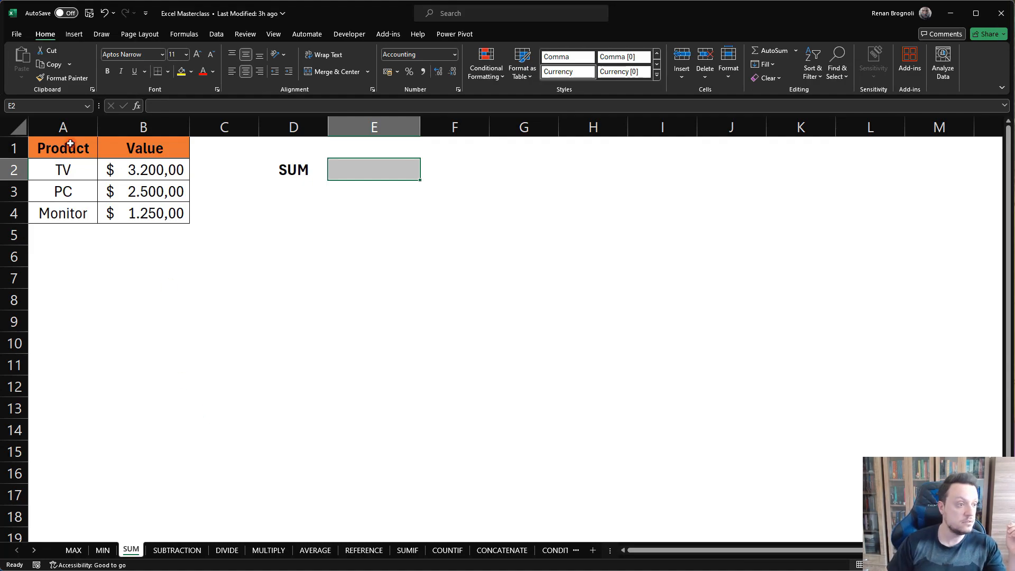
pyautogui.moveTo(71, 145); pyautogui.dragTo(61, 206)
pyautogui.moveTo(140, 145); pyautogui.dragTo(144, 217)
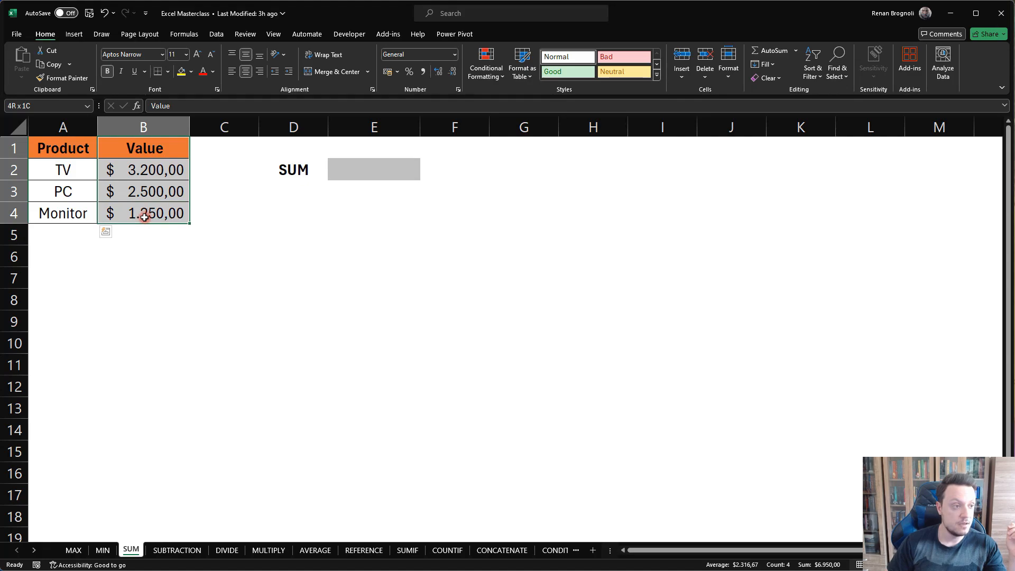
pyautogui.click(376, 168)
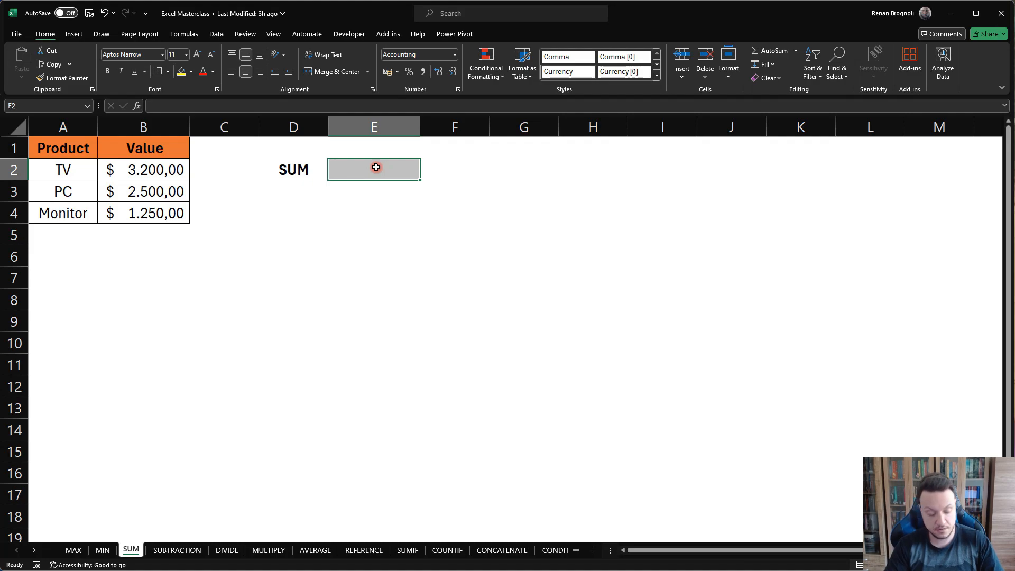
pyautogui.write('=')
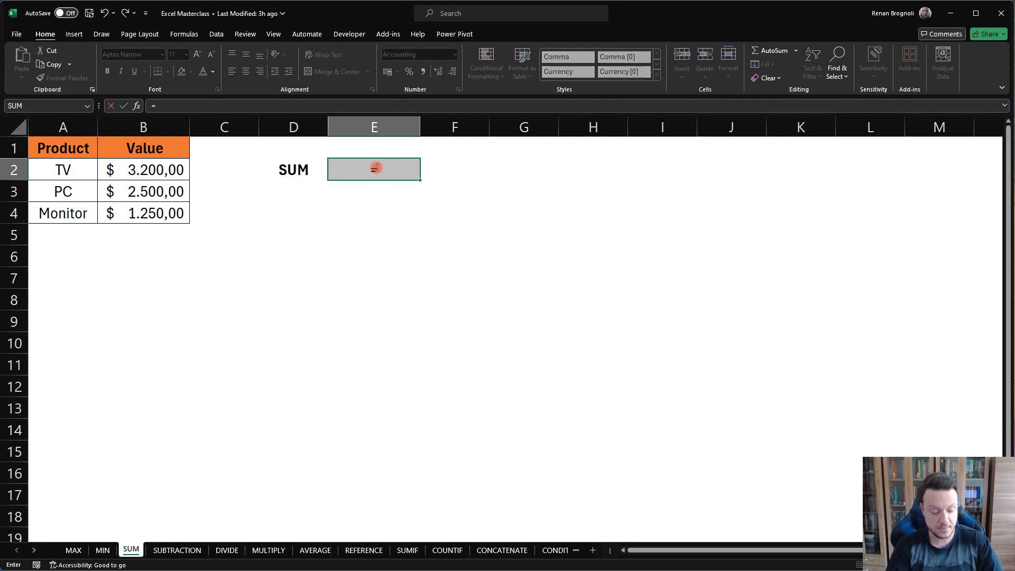
pyautogui.write('sum')
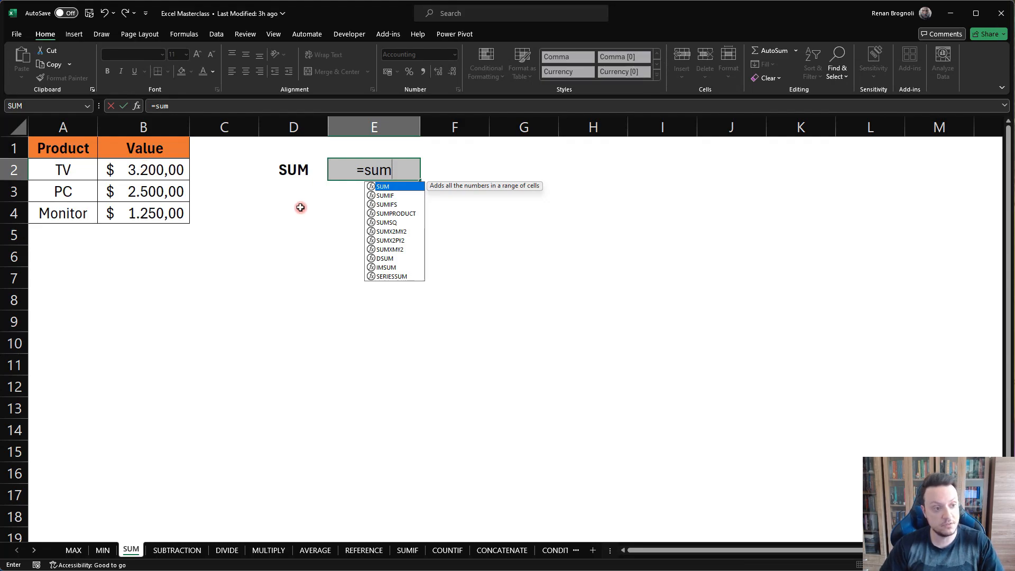
pyautogui.press('Tab')
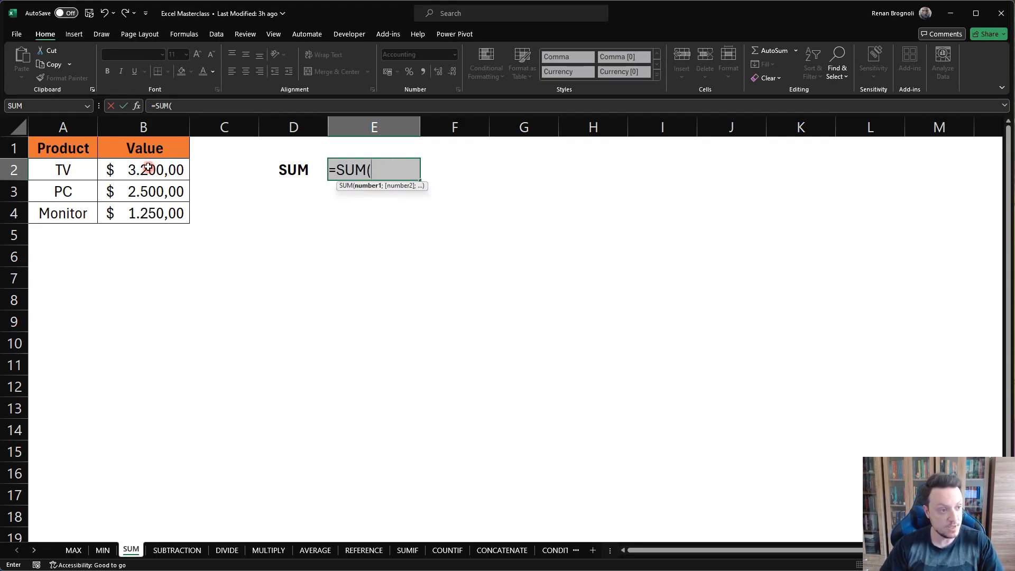
pyautogui.moveTo(149, 166); pyautogui.dragTo(150, 211)
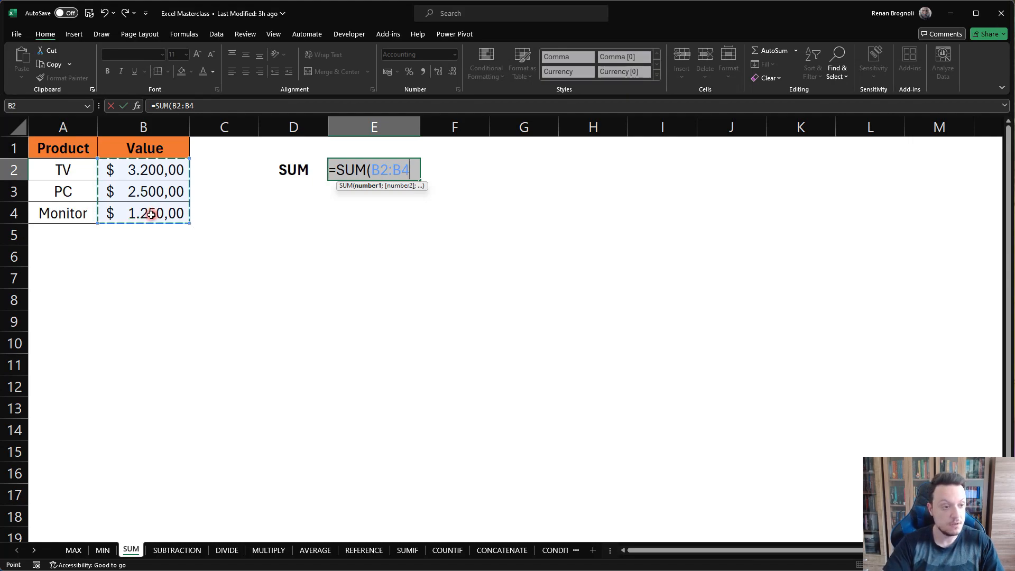
pyautogui.write(')')
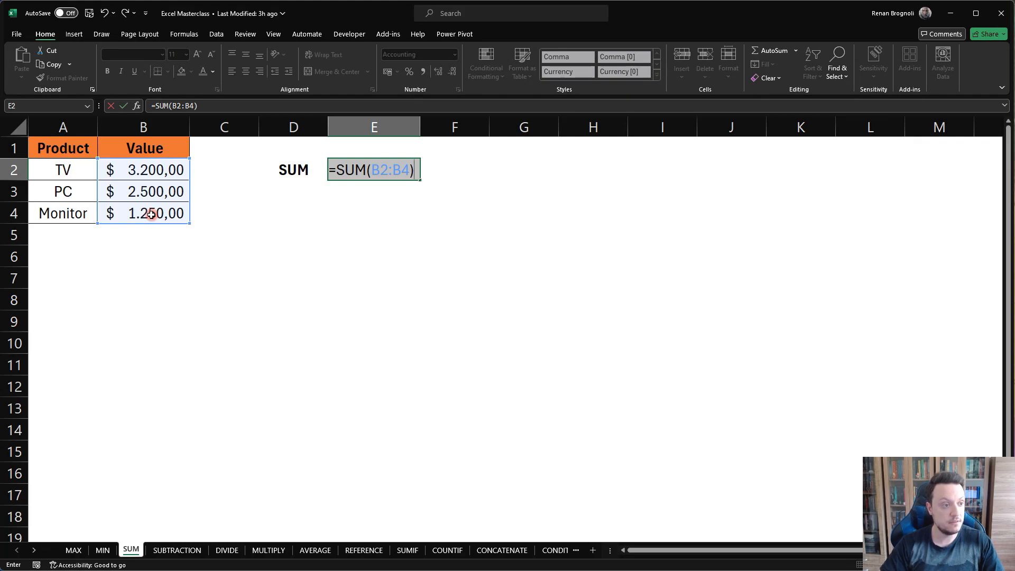
pyautogui.press('Return')
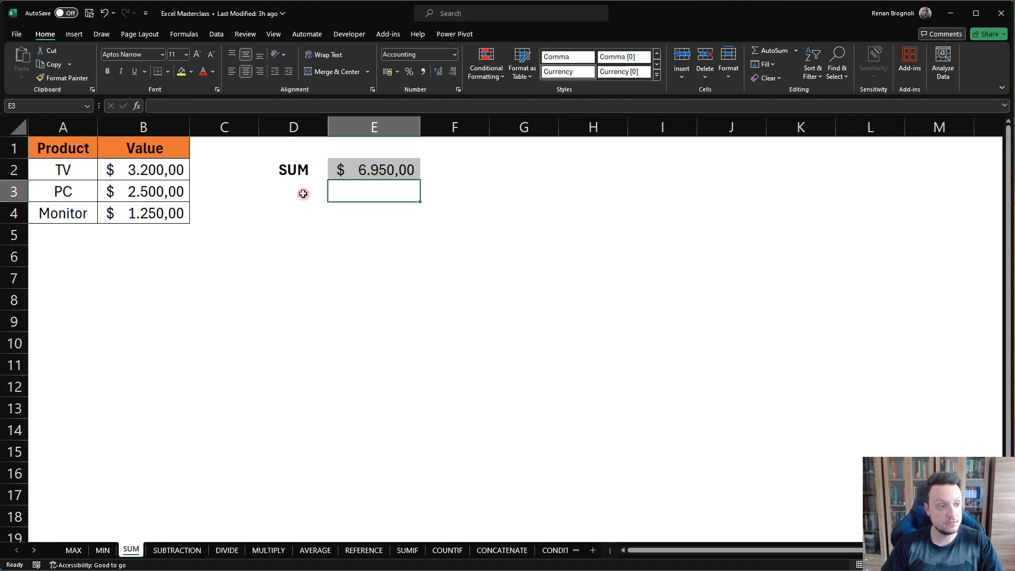
pyautogui.moveTo(145, 169); pyautogui.dragTo(146, 212)
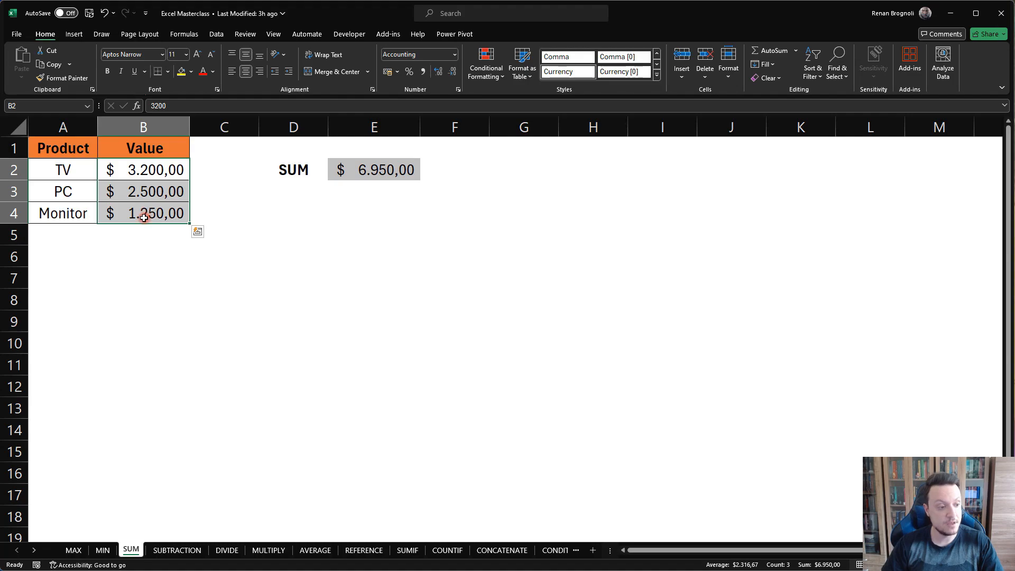
# Step: Open the SUBTRACTION sheet and review its Product, Value and Discount columns
pyautogui.click(178, 551)
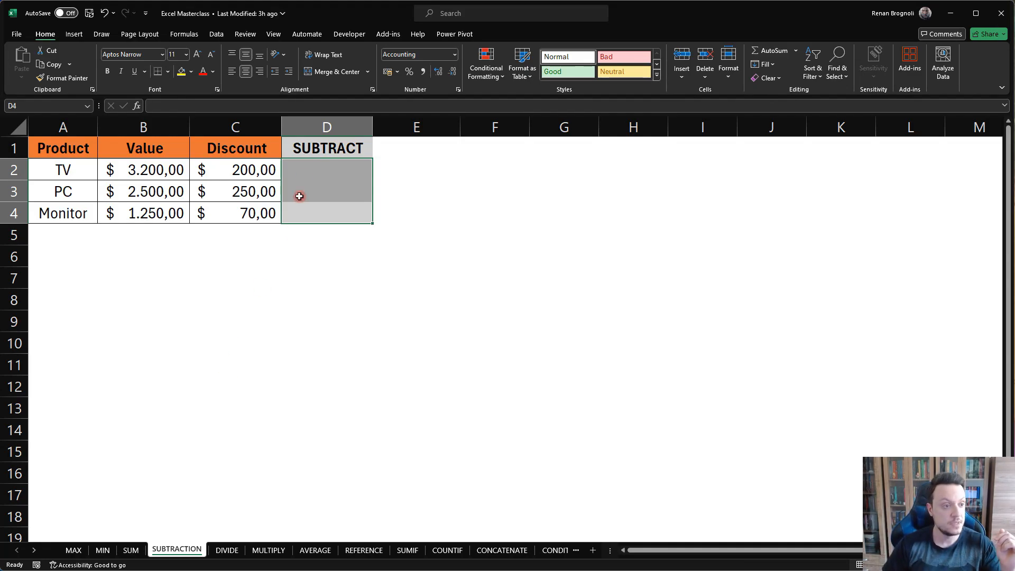
pyautogui.click(307, 170)
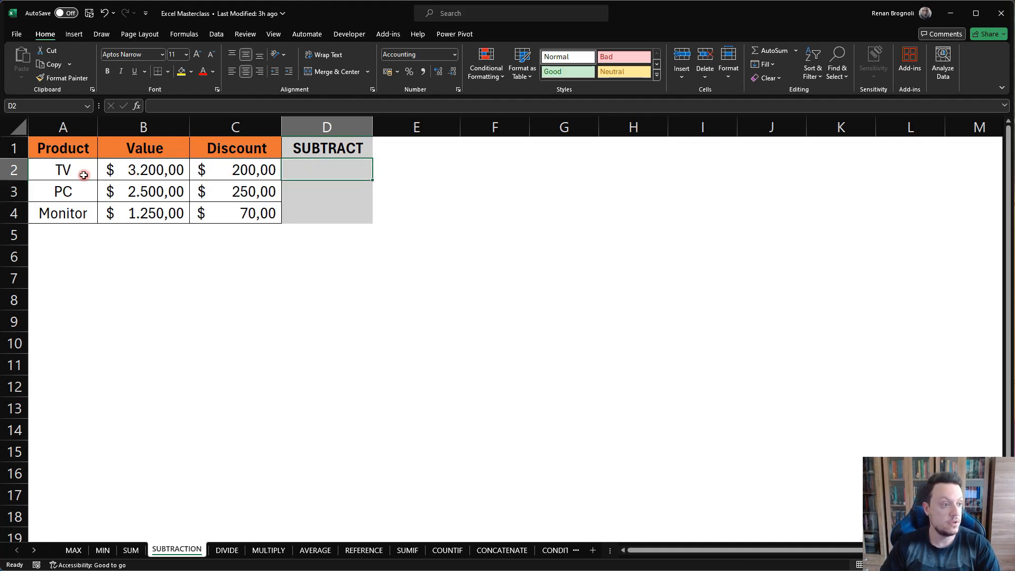
pyautogui.moveTo(61, 147); pyautogui.dragTo(58, 216)
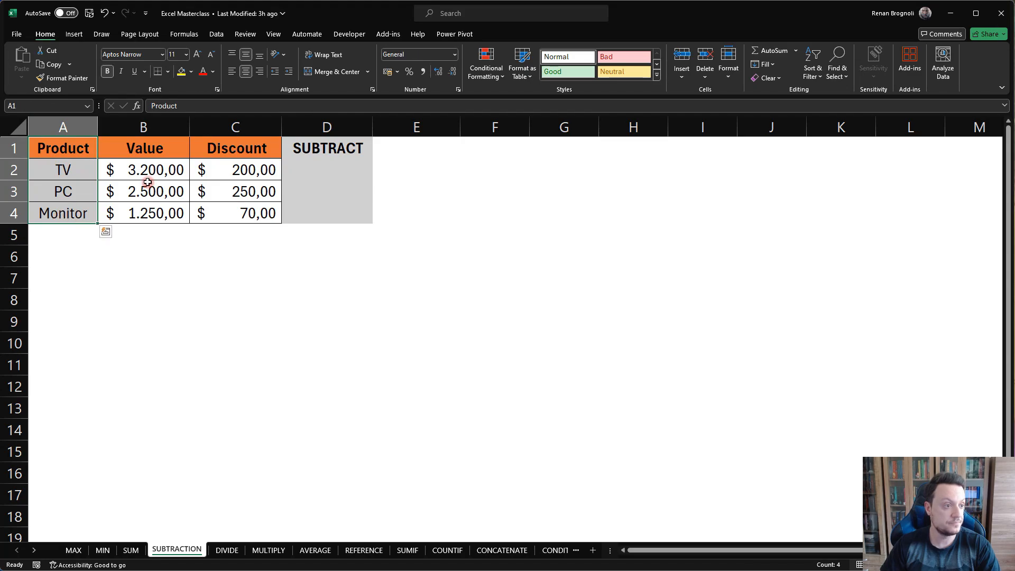
pyautogui.moveTo(159, 148); pyautogui.dragTo(145, 214)
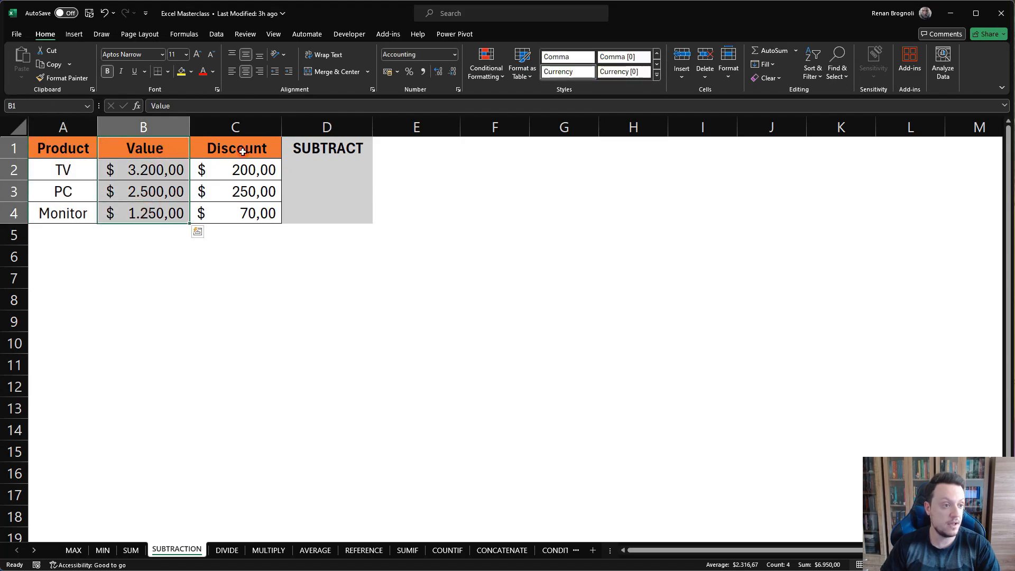
pyautogui.moveTo(235, 149); pyautogui.dragTo(236, 214)
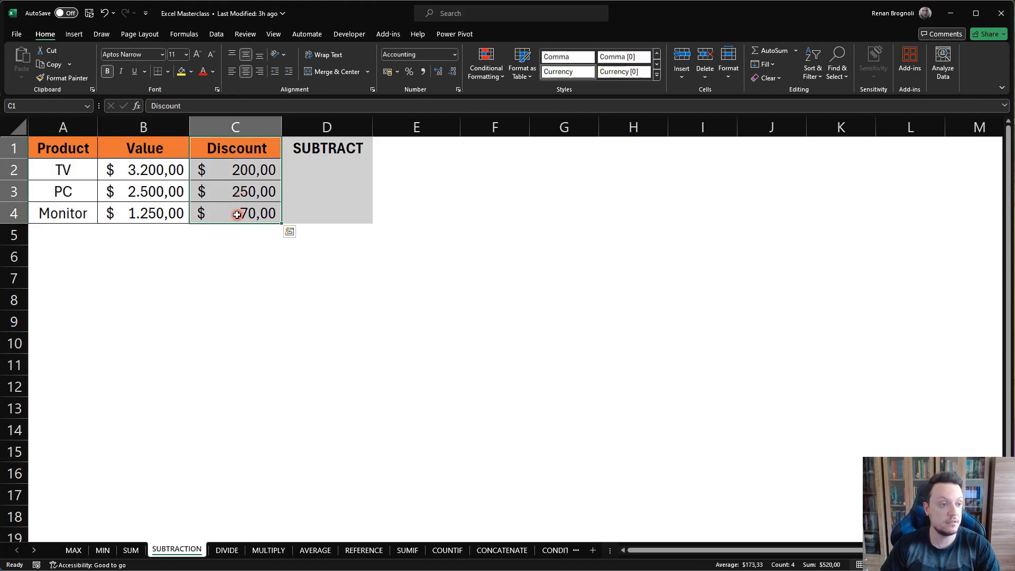
# Step: In cell D2, enter the formula =B2-C2 to subtract the TV's discount from its value
pyautogui.click(307, 170)
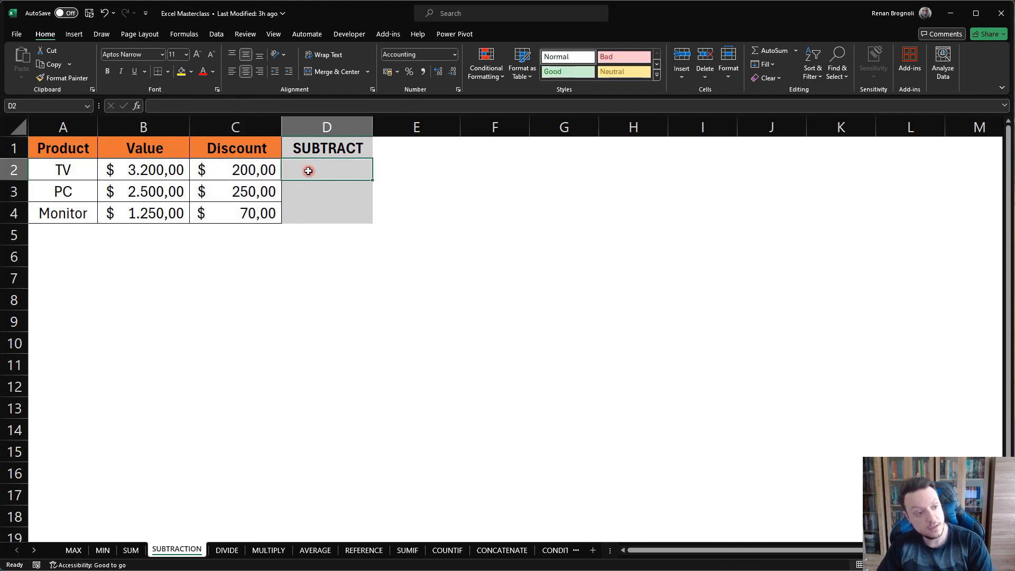
pyautogui.write('=')
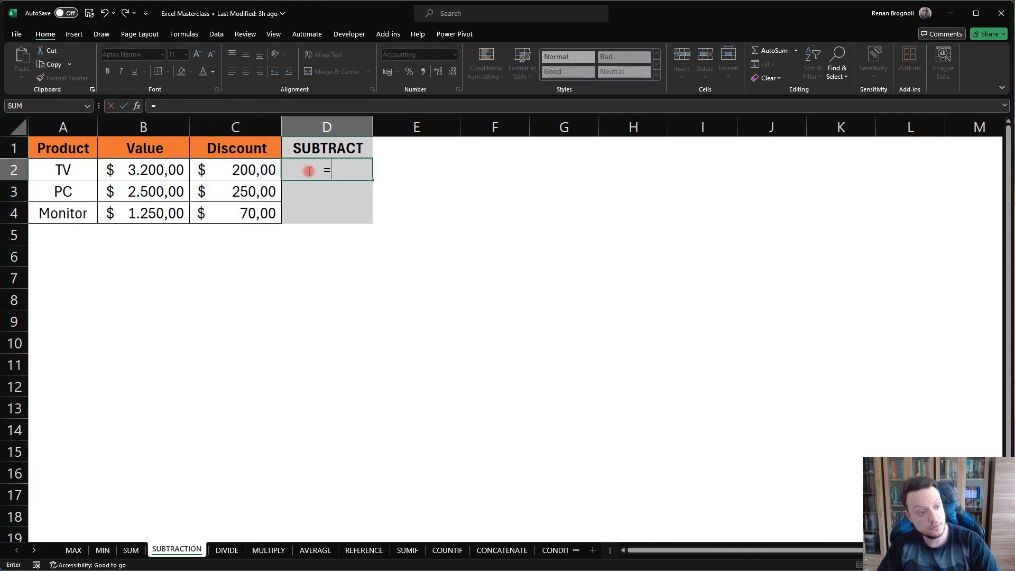
pyautogui.click(152, 170)
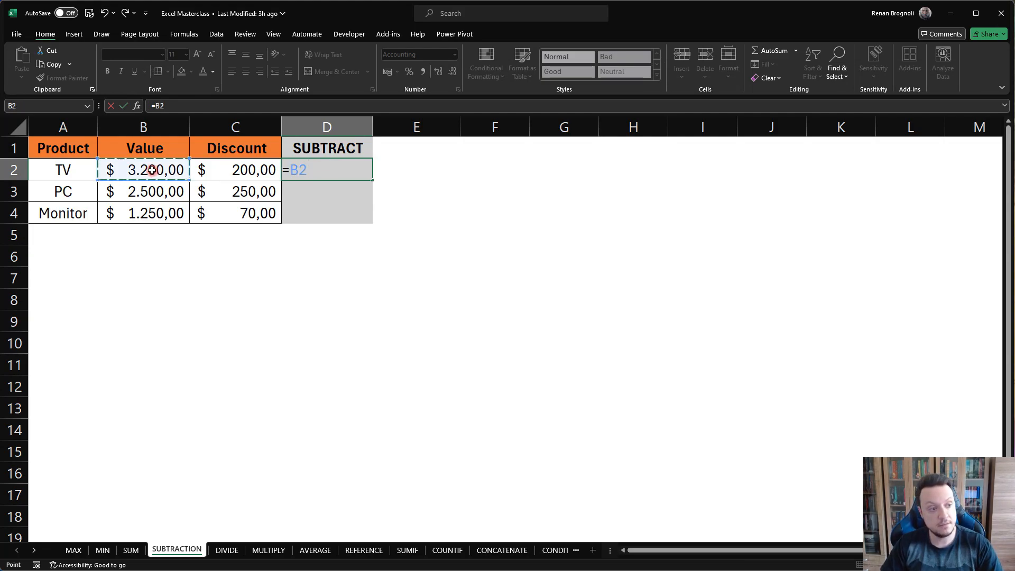
pyautogui.write('-')
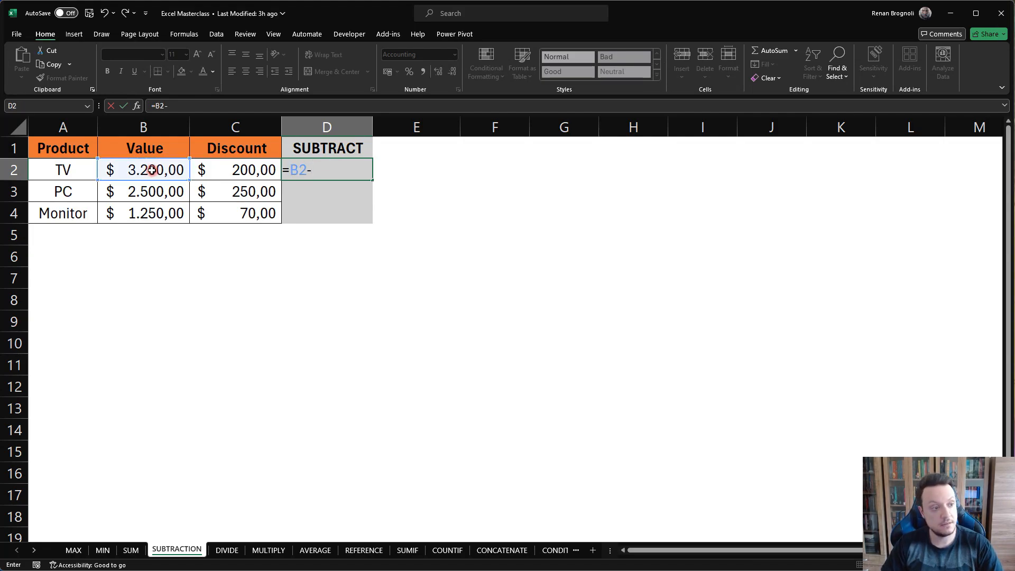
pyautogui.click(239, 170)
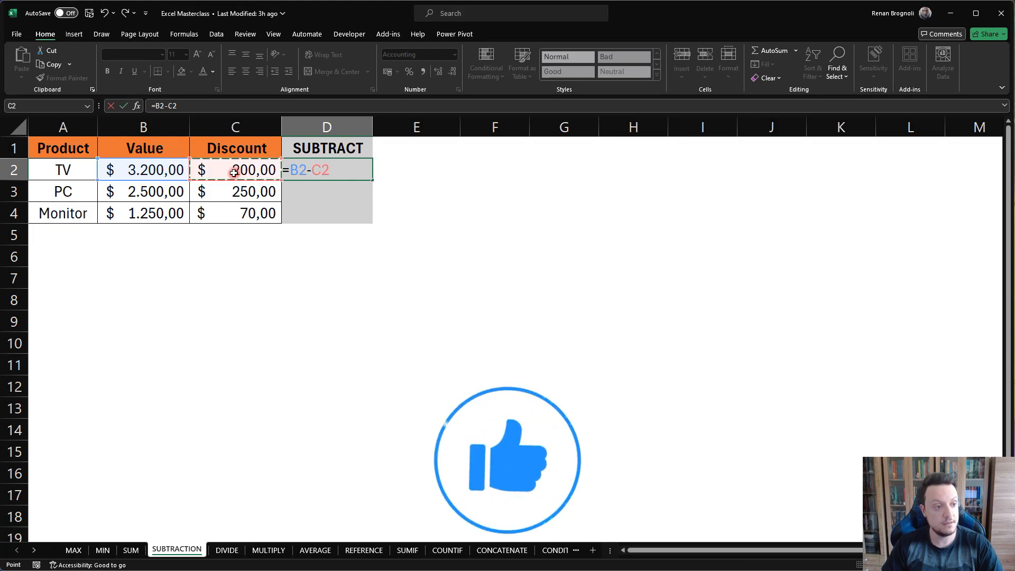
pyautogui.press('Return')
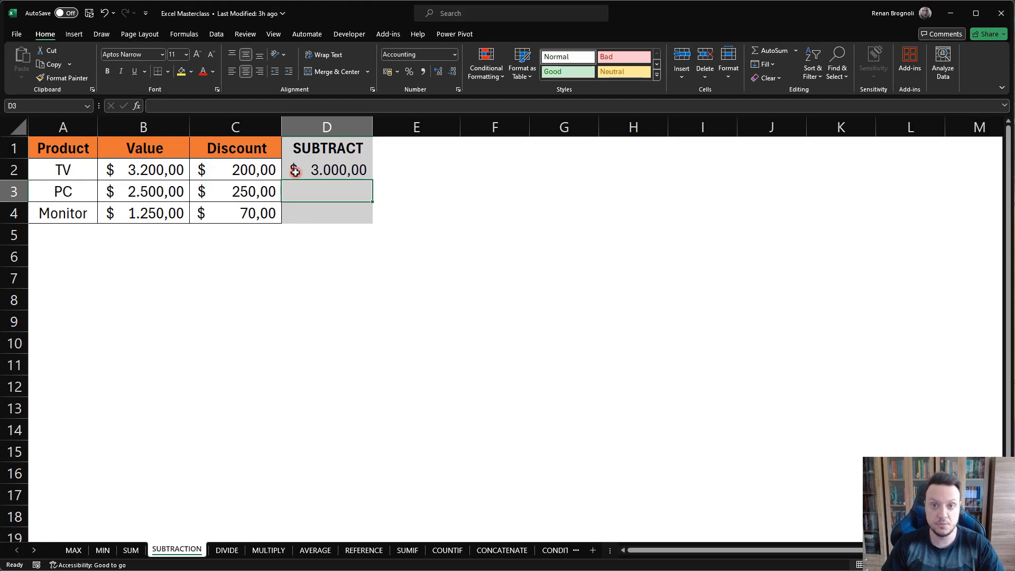
# Step: Fill the subtraction formula from D2 down to D4 for the PC and Monitor rows
pyautogui.click(316, 168)
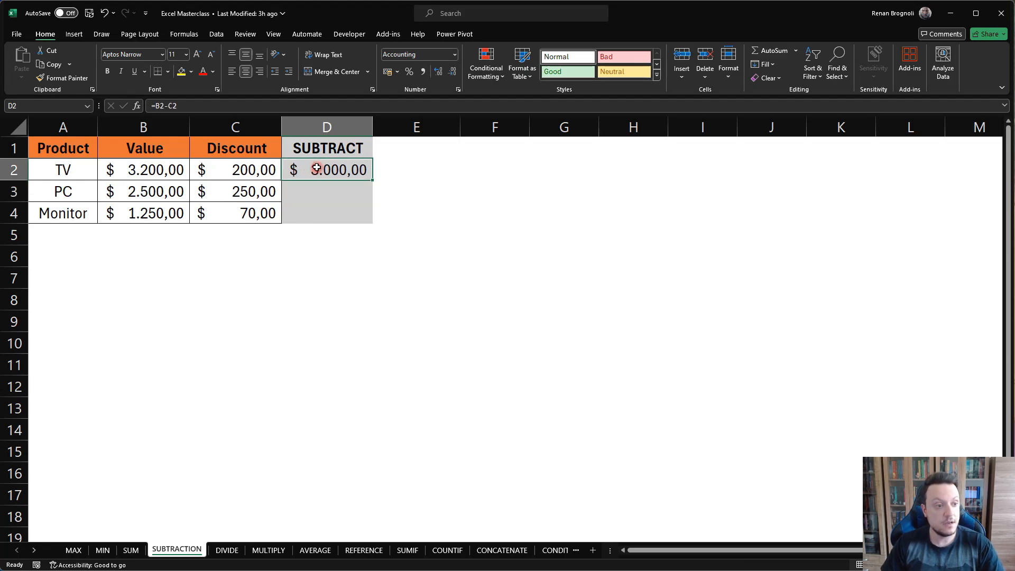
pyautogui.click(320, 190)
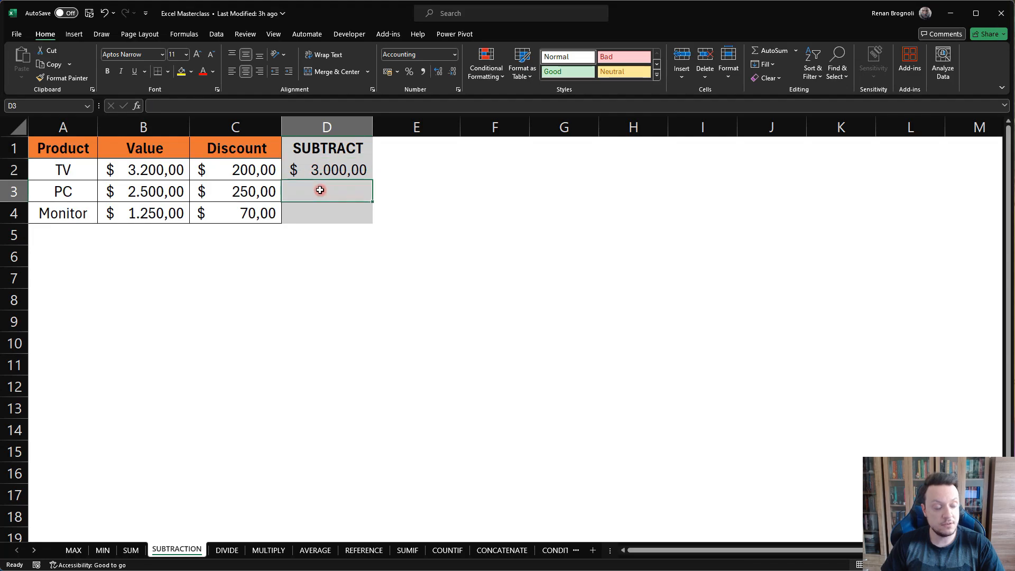
pyautogui.click(317, 204)
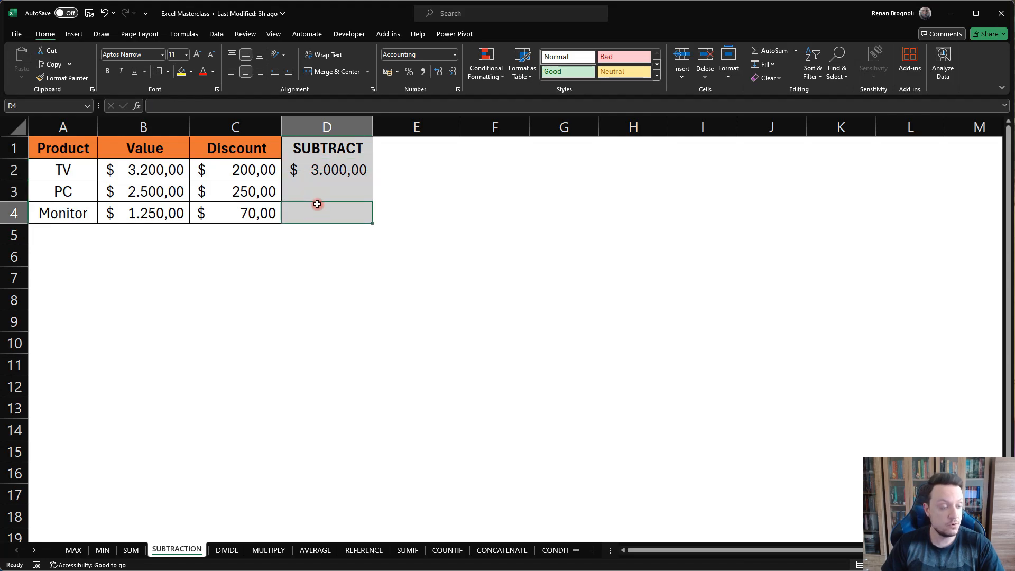
pyautogui.click(342, 169)
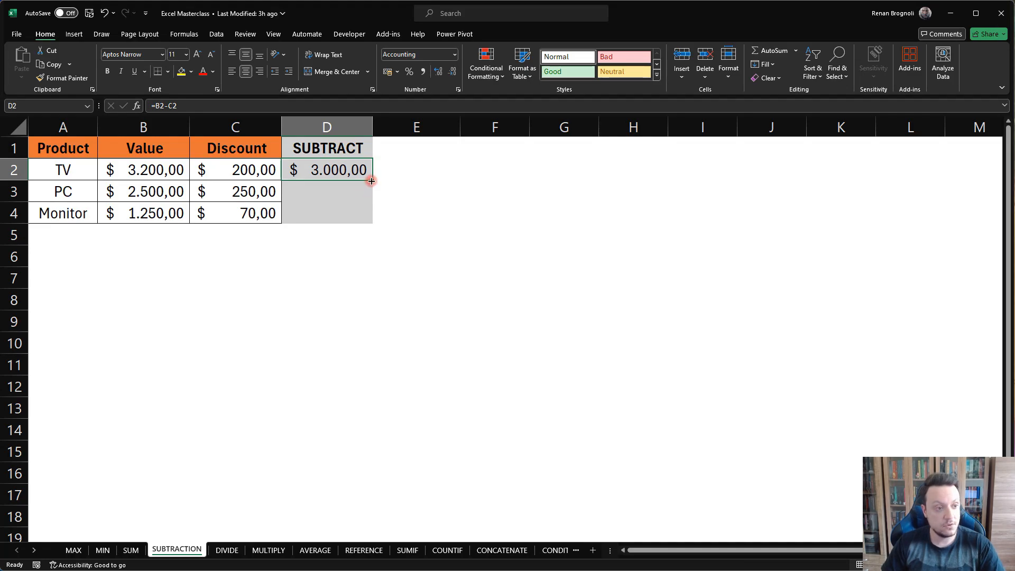
pyautogui.moveTo(371, 181); pyautogui.dragTo(372, 181)
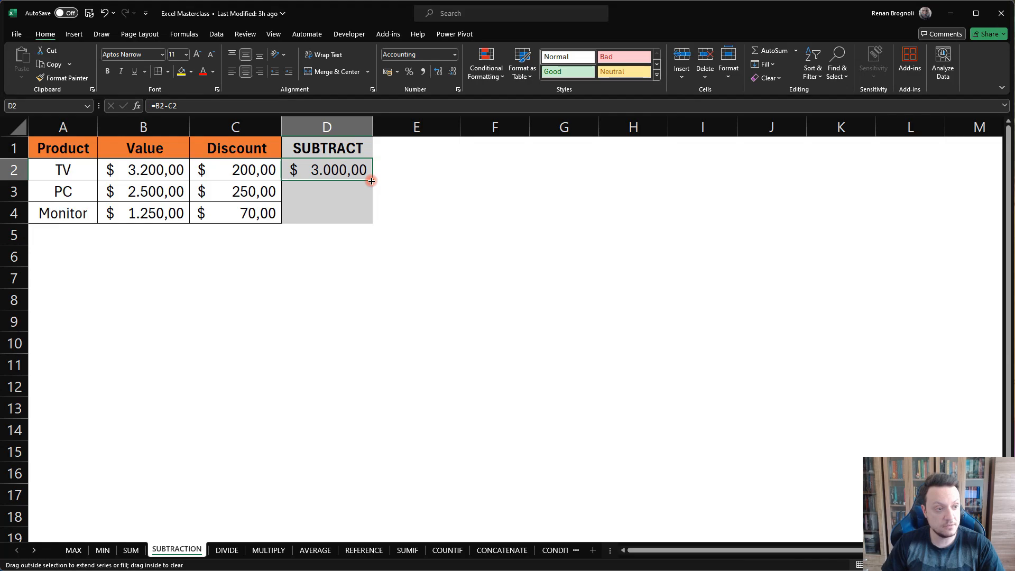
pyautogui.moveTo(372, 182); pyautogui.dragTo(360, 217)
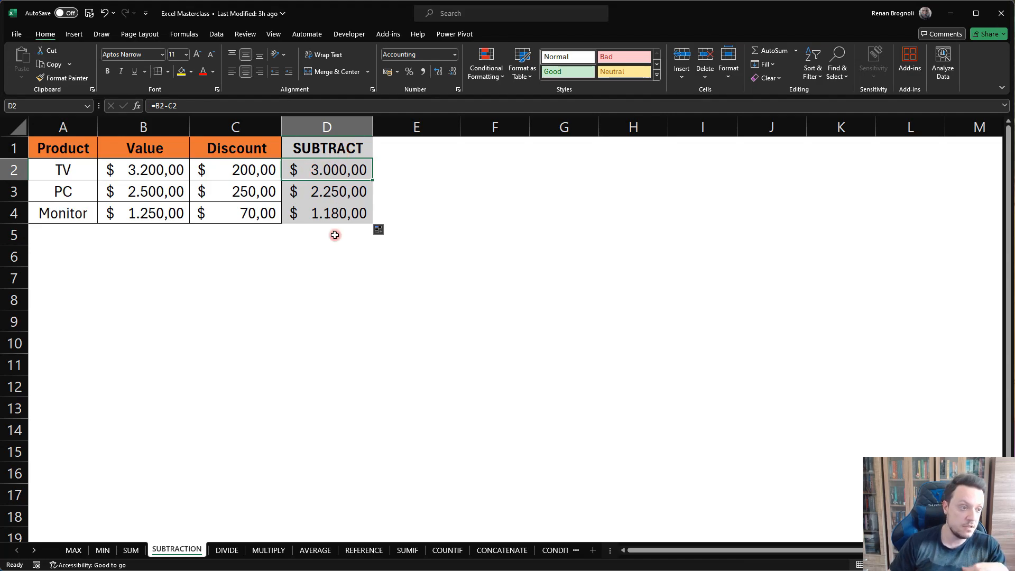
pyautogui.click(319, 232)
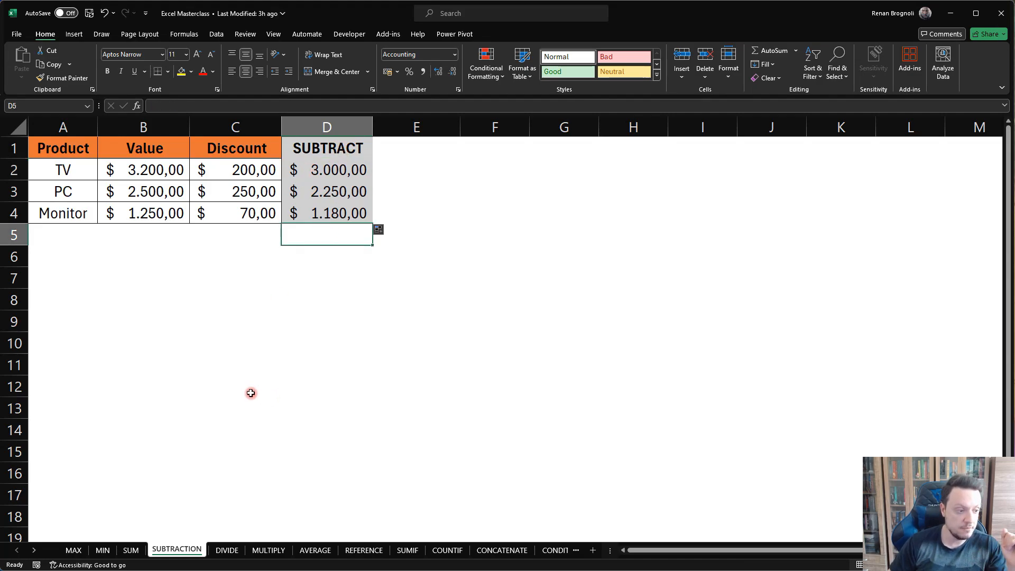
# Step: On the DIVIDE sheet, enter the formula =B2/C2 in cell D2 to divide the TV's value by its number of payments
pyautogui.click(225, 552)
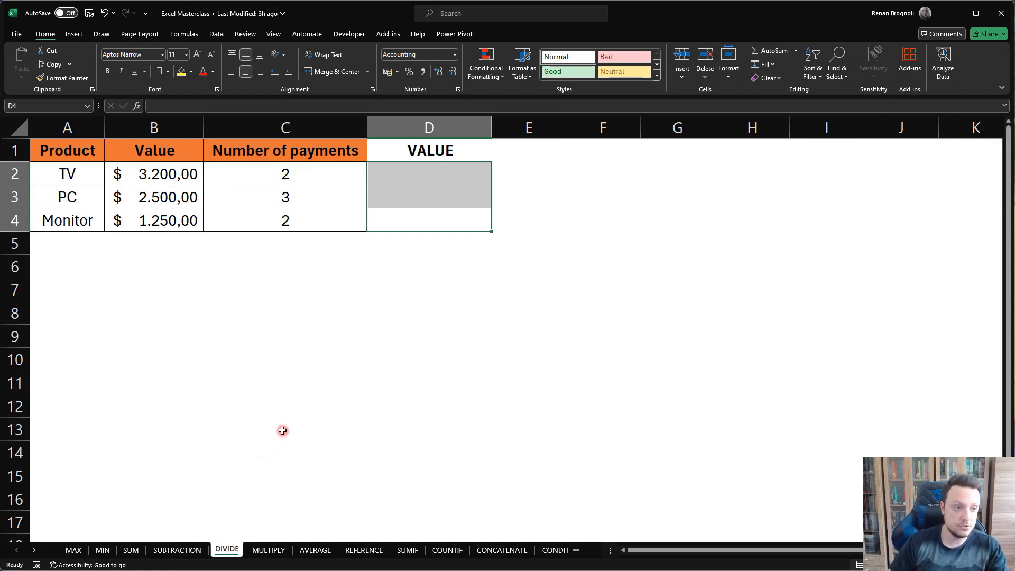
pyautogui.click(290, 417)
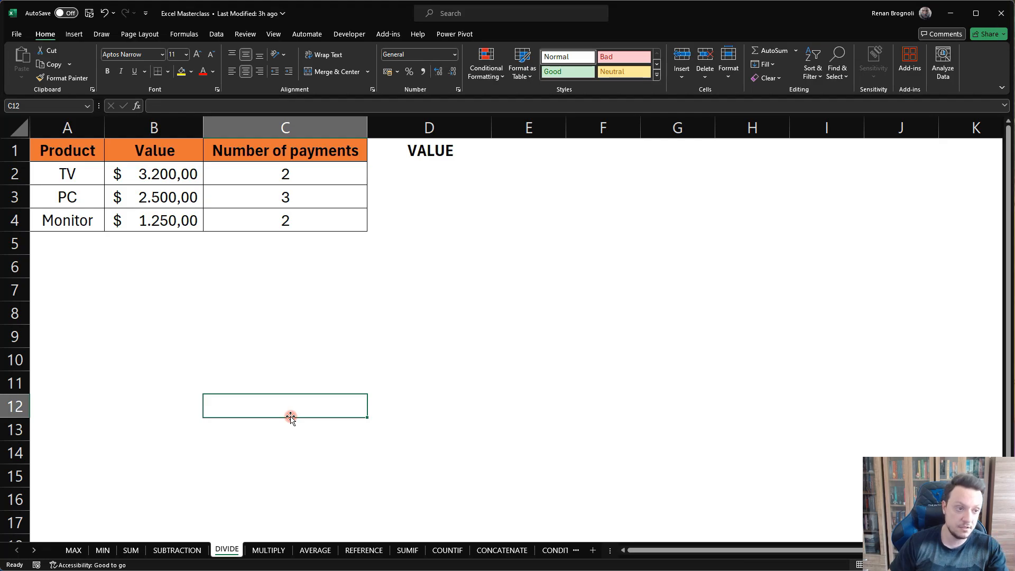
pyautogui.click(418, 173)
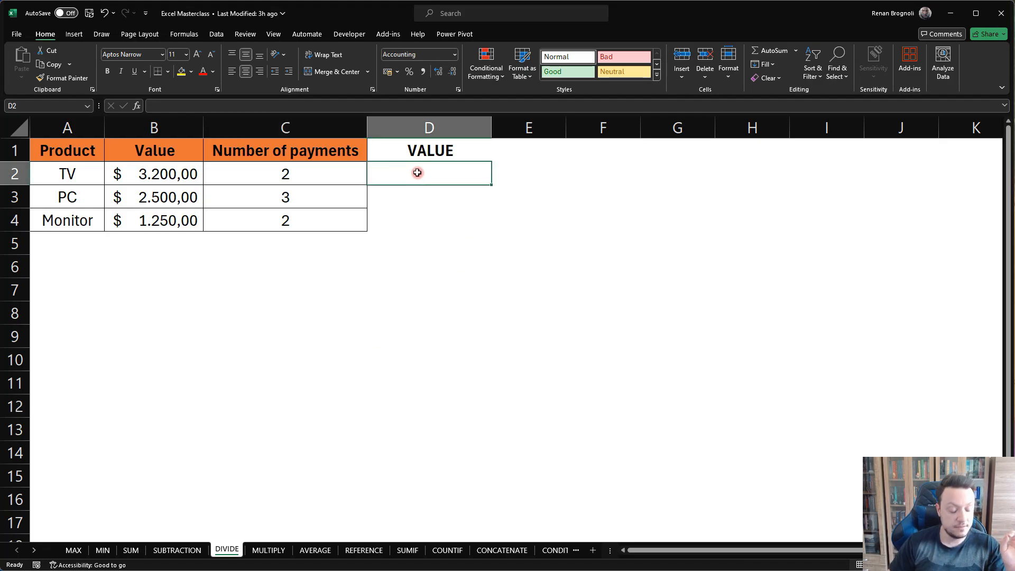
pyautogui.write('=')
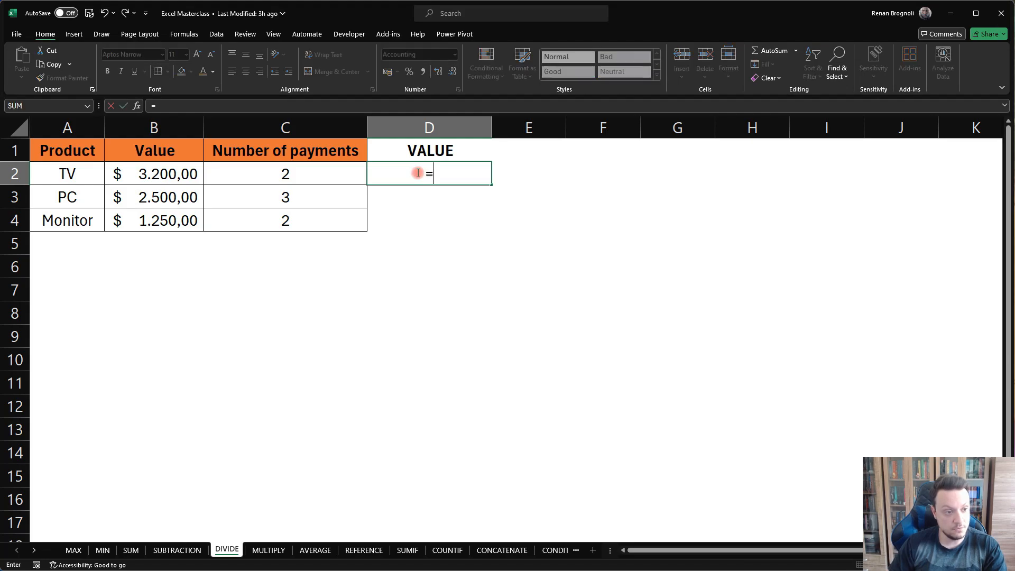
pyautogui.click(162, 173)
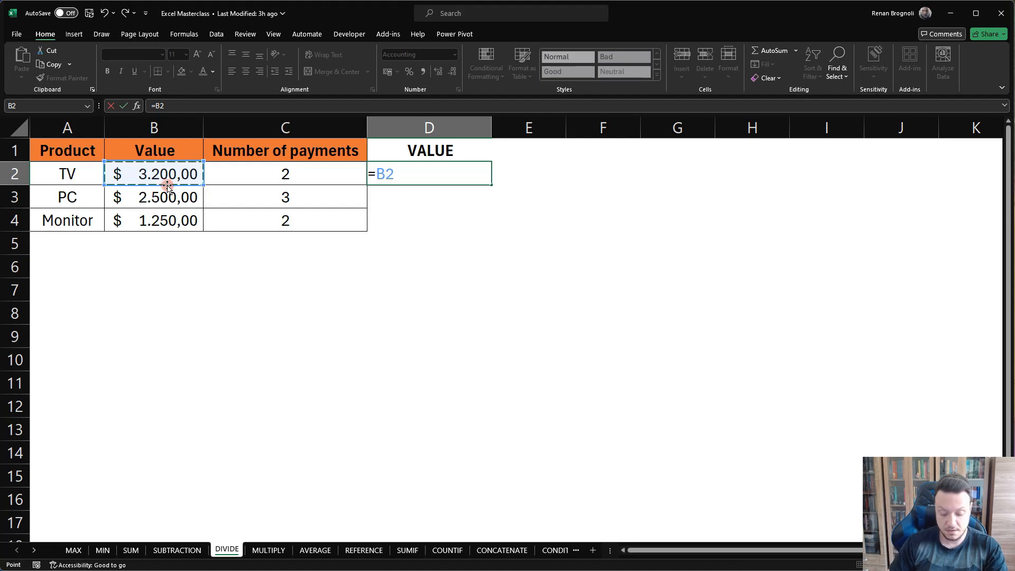
pyautogui.write('/')
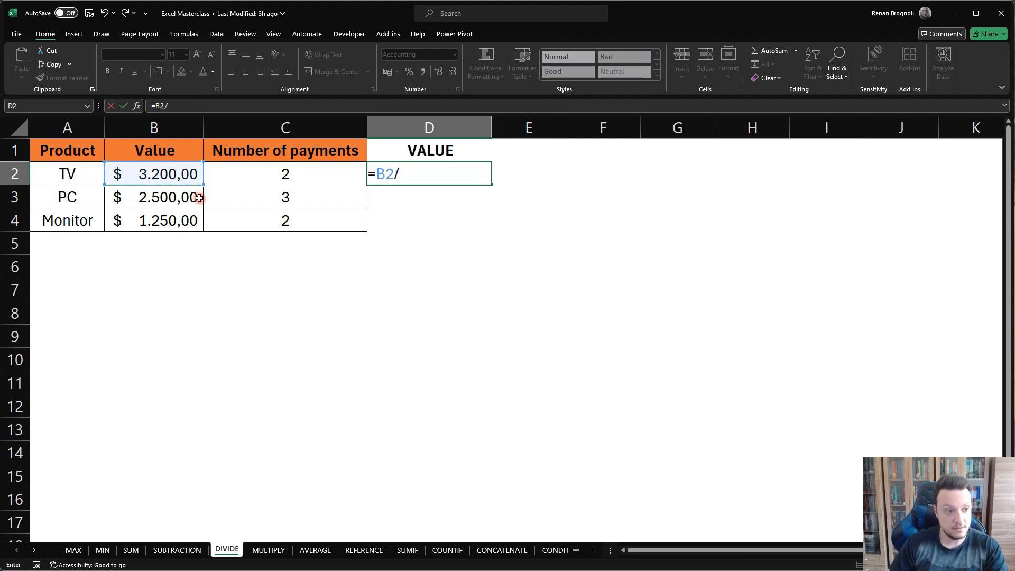
pyautogui.click(274, 181)
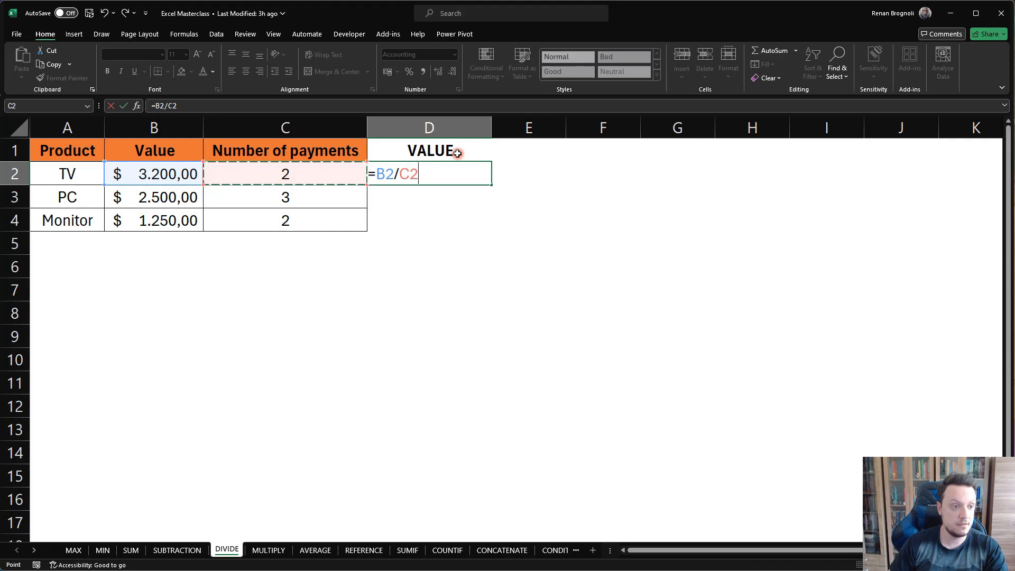
pyautogui.press('Return')
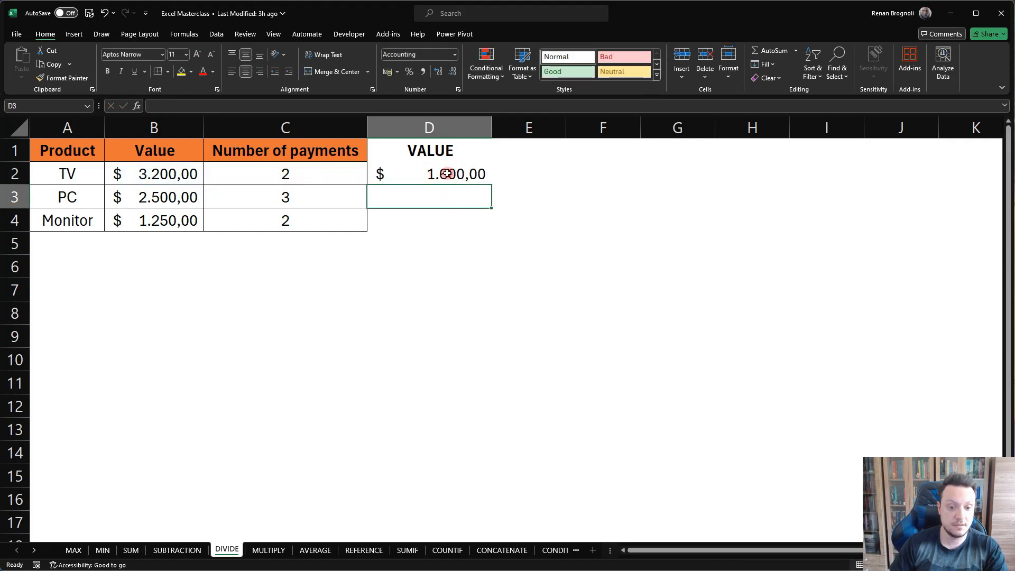
# Step: Fill the division formula from D2 down to D4 for the remaining products
pyautogui.click(447, 173)
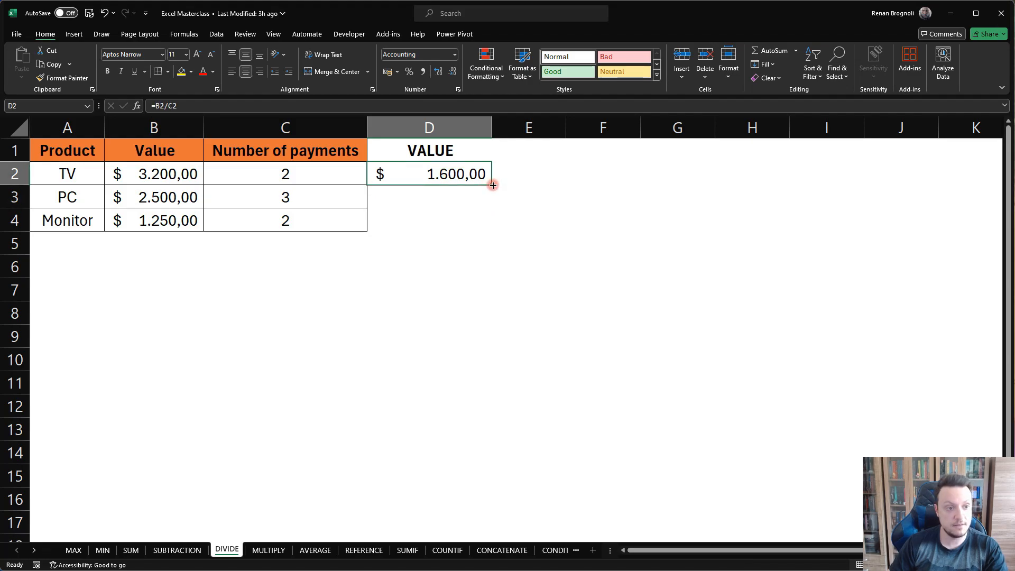
pyautogui.moveTo(491, 184); pyautogui.dragTo(487, 228)
pyautogui.click(392, 240)
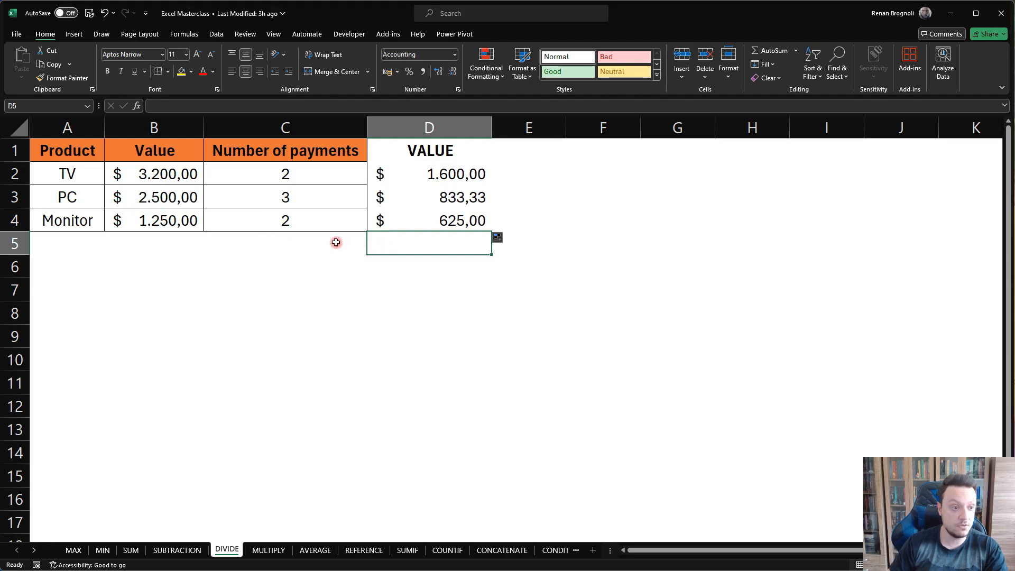
# Step: Check which cells the division formulas in D2, D3 and D4 refer to, leaving the formulas as they are
pyautogui.doubleClick(439, 178)
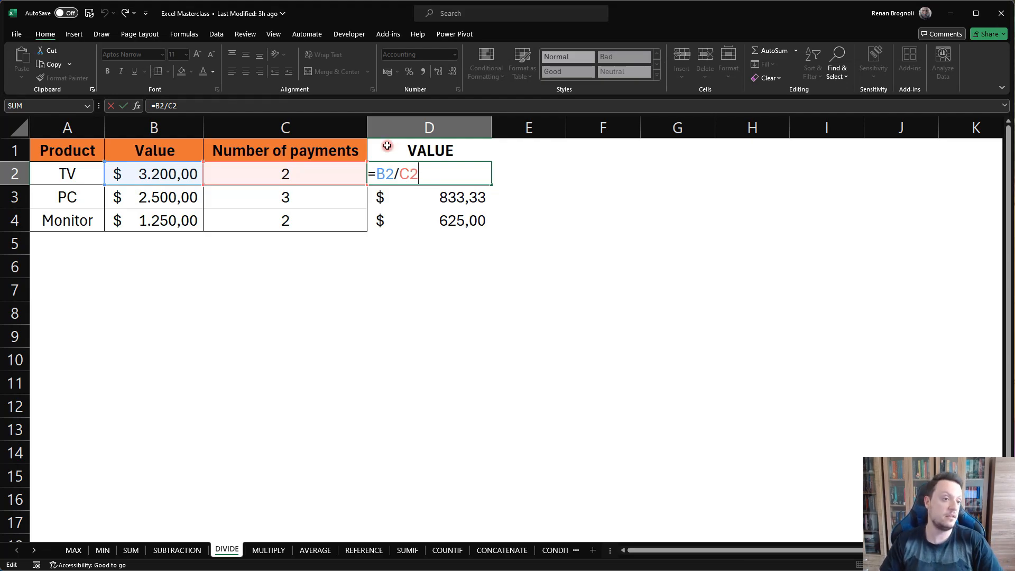
pyautogui.click(403, 190)
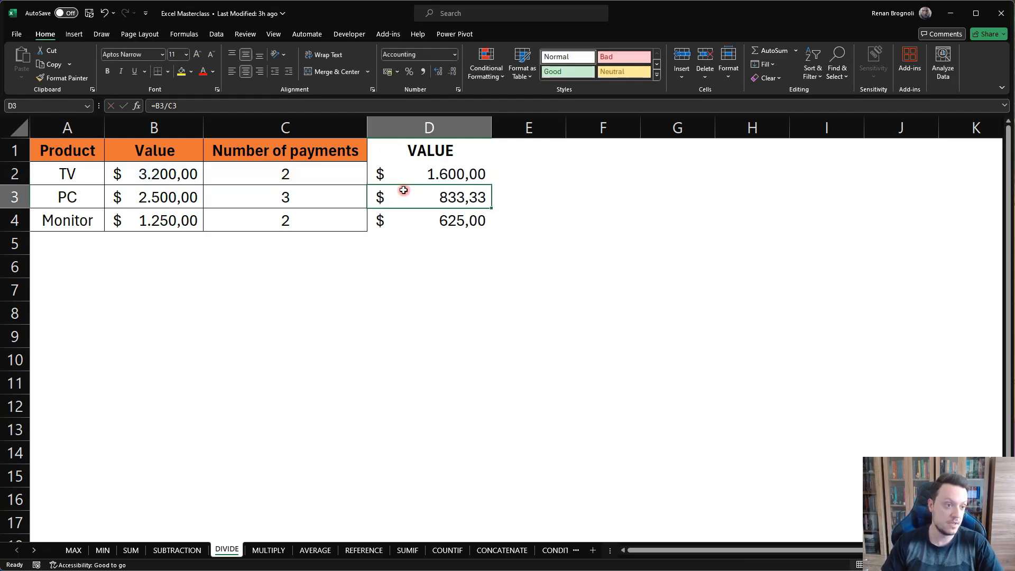
pyautogui.doubleClick(405, 195)
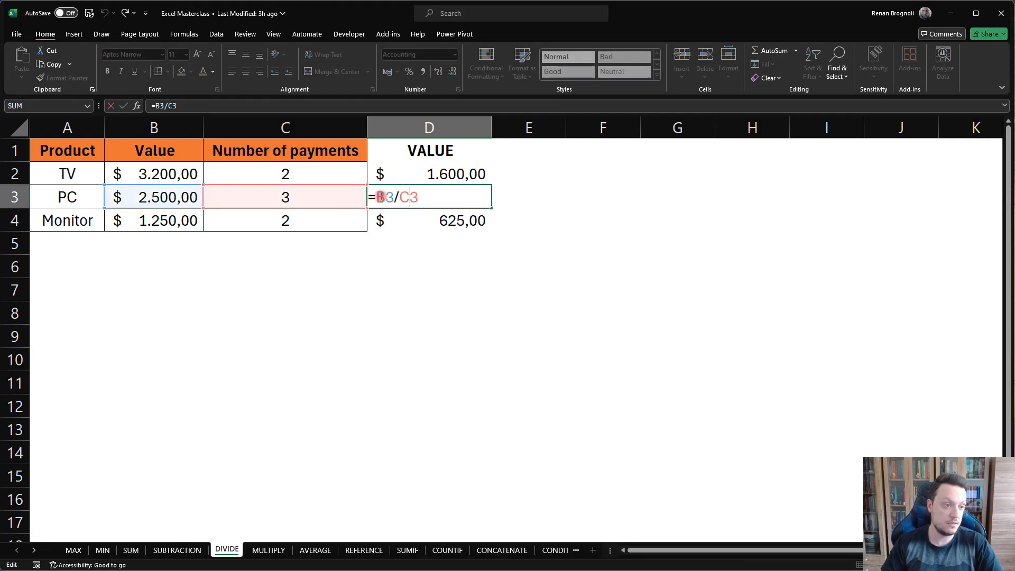
pyautogui.click(422, 220)
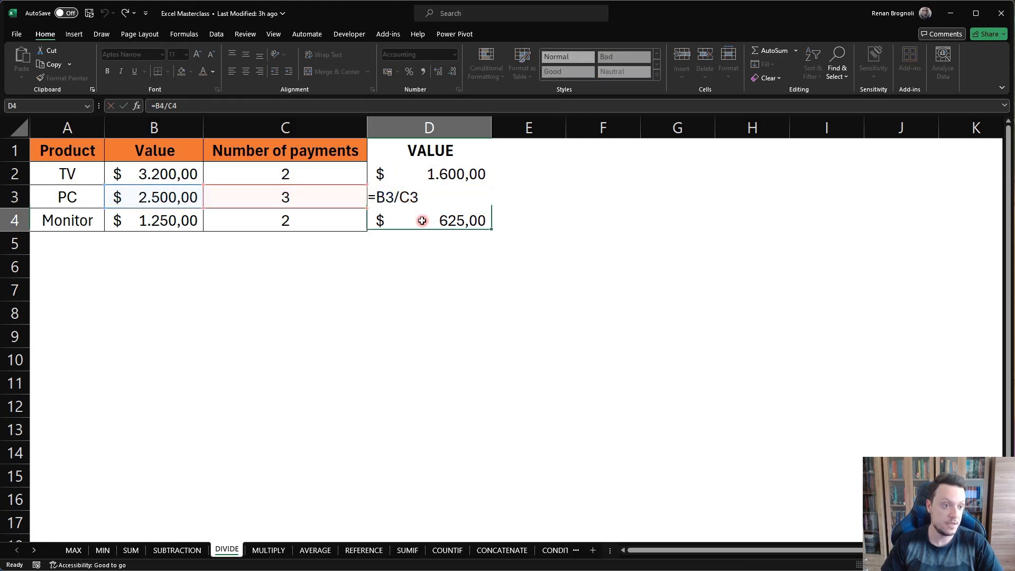
pyautogui.doubleClick(421, 220)
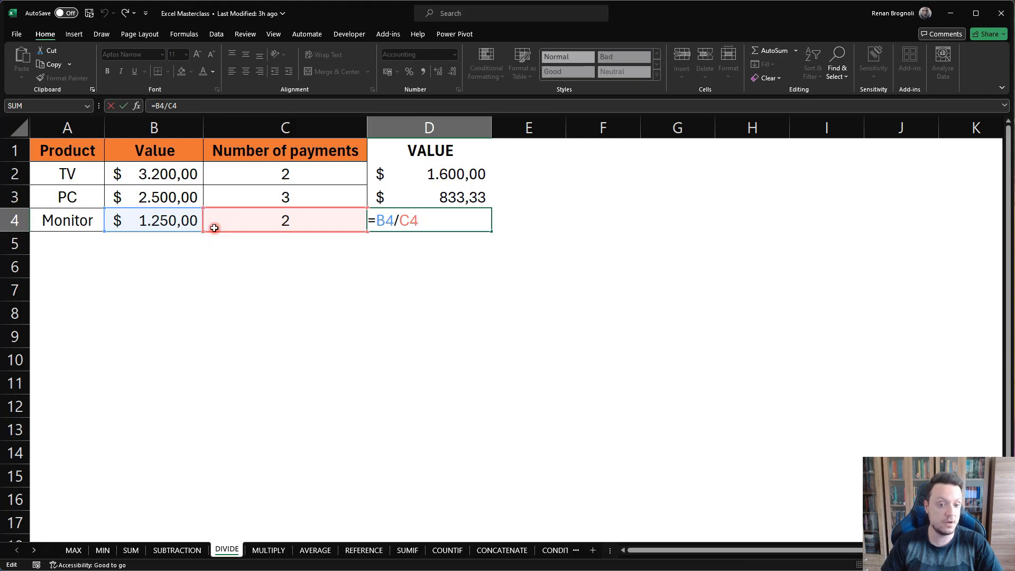
pyautogui.click(259, 375)
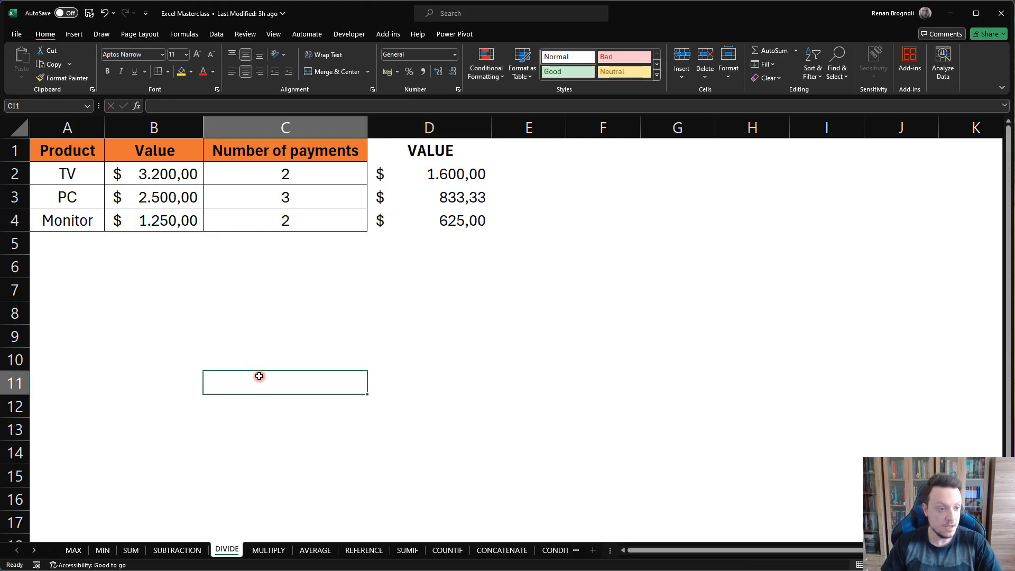
# Step: On the MULTIPLY sheet, enter the formula =B2*C2 in cell D2 to multiply the TV's value by its quantity
pyautogui.click(267, 551)
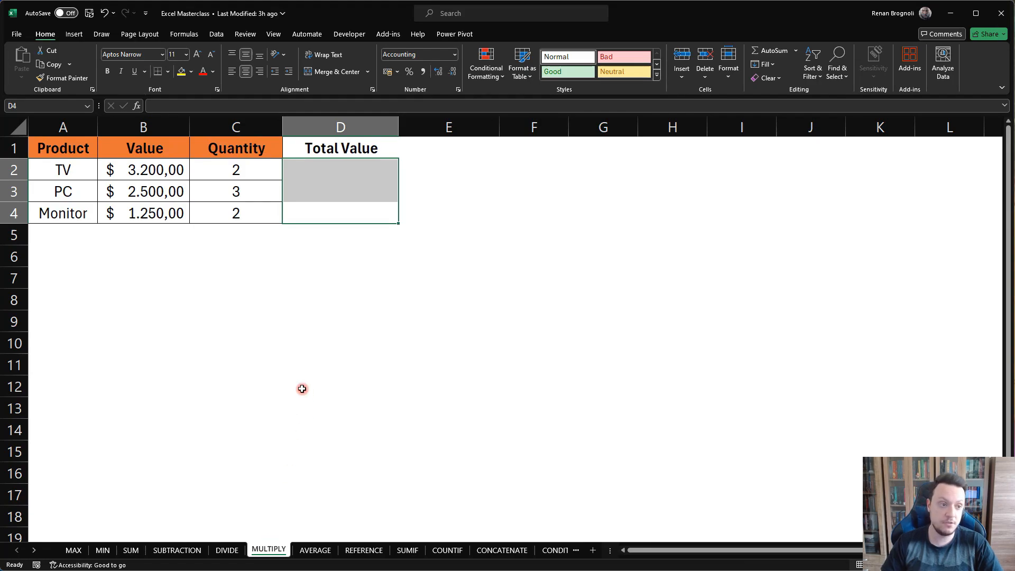
pyautogui.click(239, 295)
pyautogui.click(329, 175)
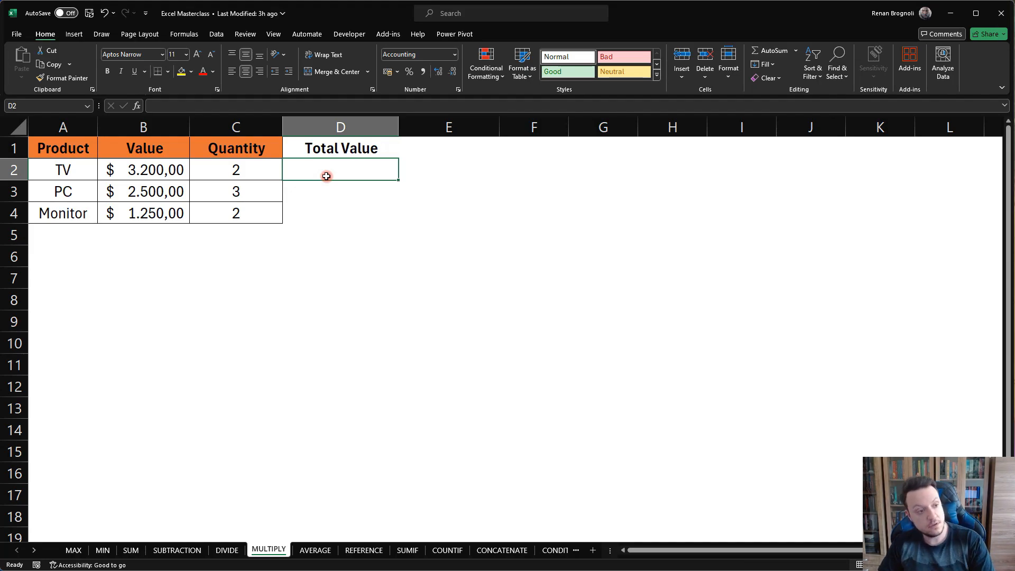
pyautogui.write('=')
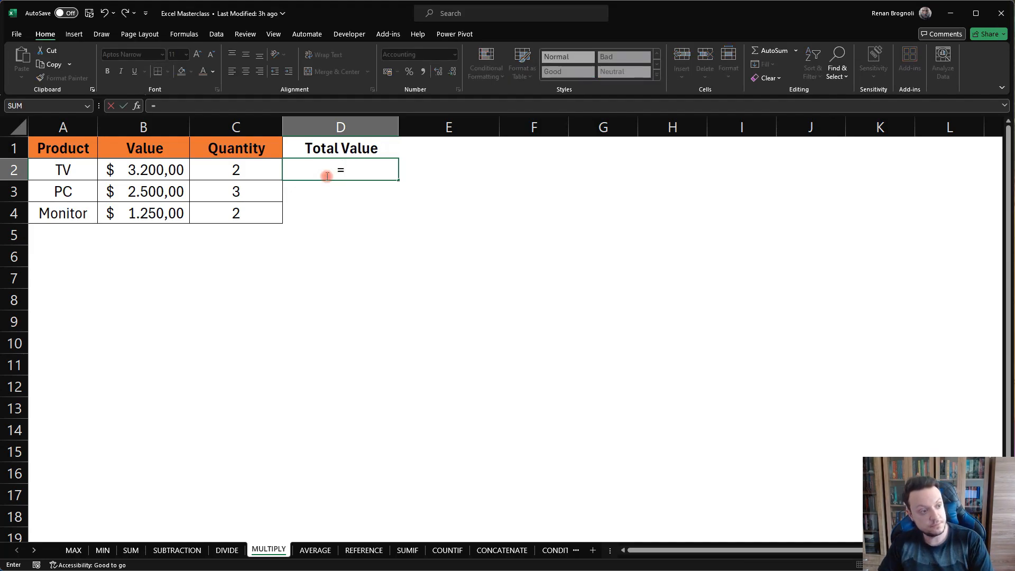
pyautogui.click(161, 172)
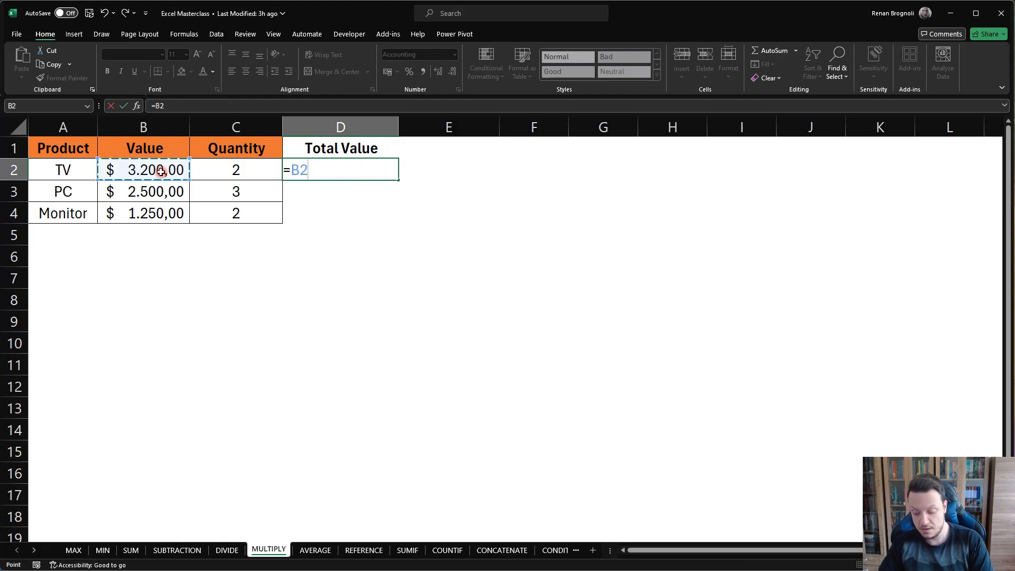
pyautogui.write('*')
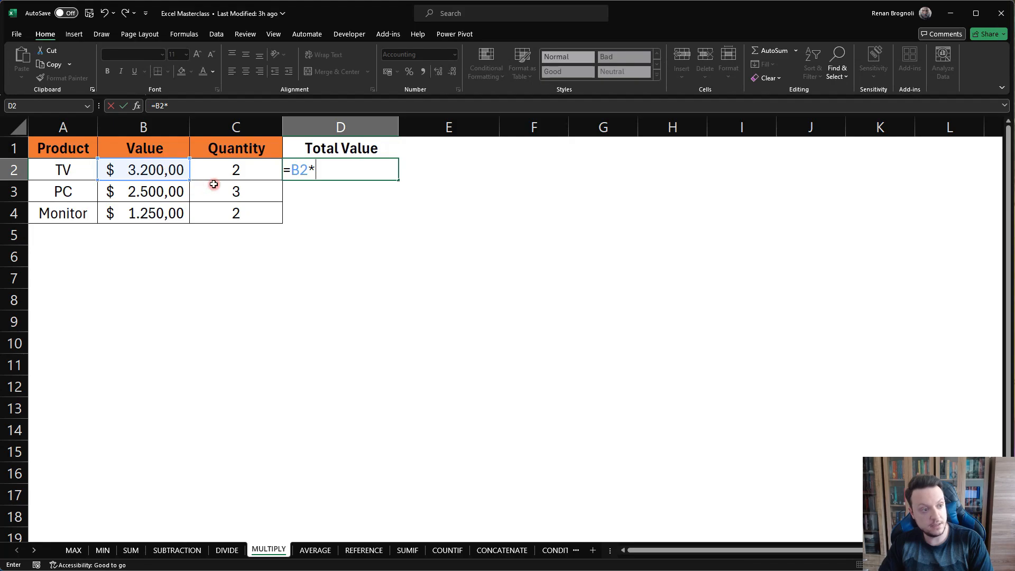
pyautogui.click(237, 170)
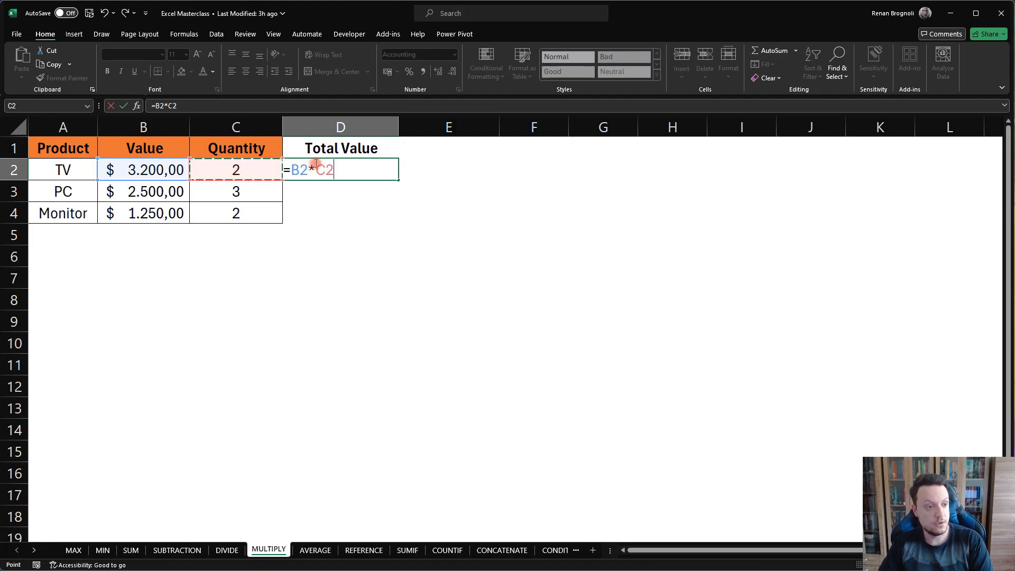
pyautogui.moveTo(316, 165); pyautogui.dragTo(350, 170)
pyautogui.click(349, 170)
pyautogui.press('Return')
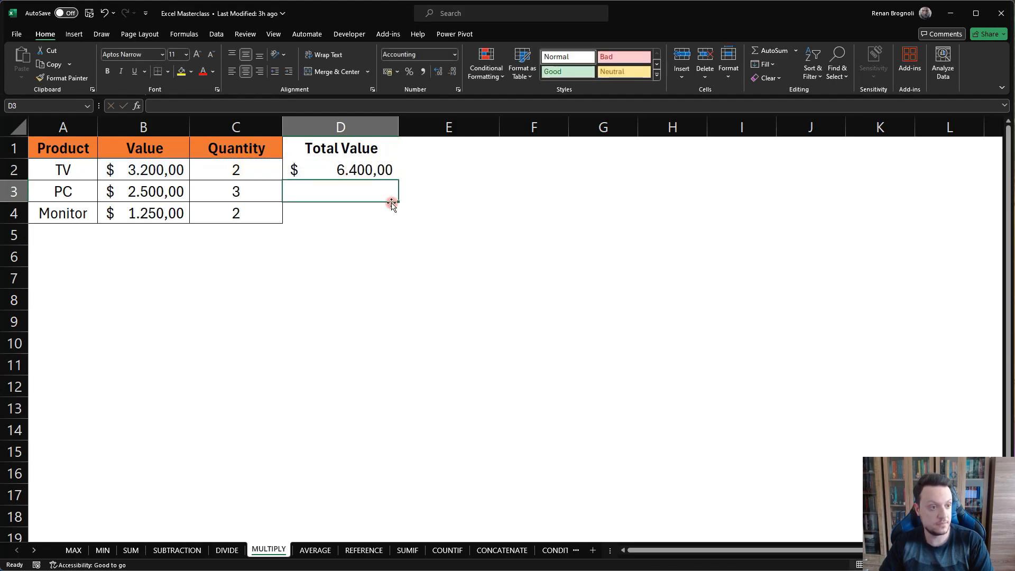
# Step: Fill the multiplication formula from D2 down to D4 for the PC and Monitor rows
pyautogui.click(316, 167)
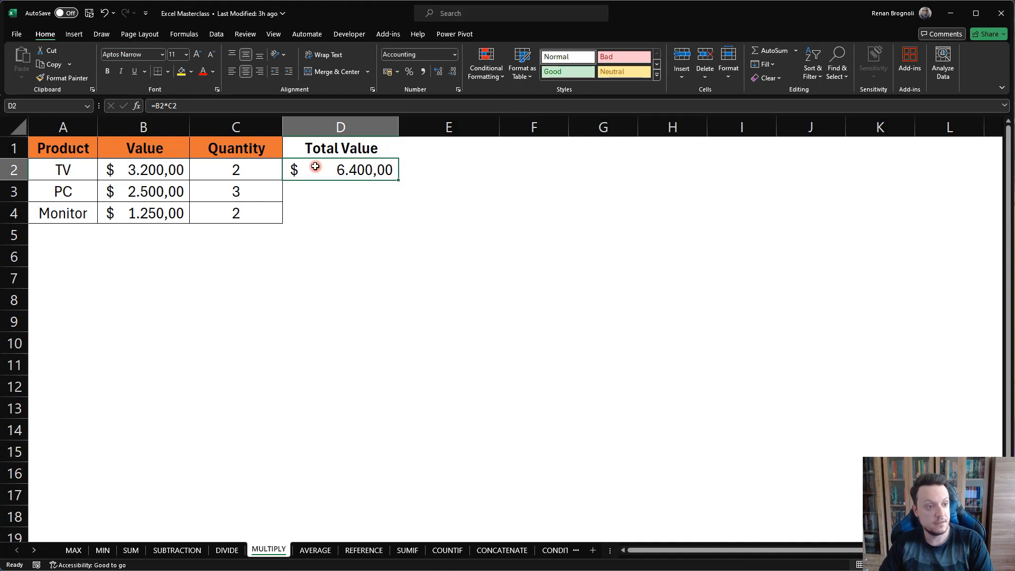
pyautogui.click(150, 171)
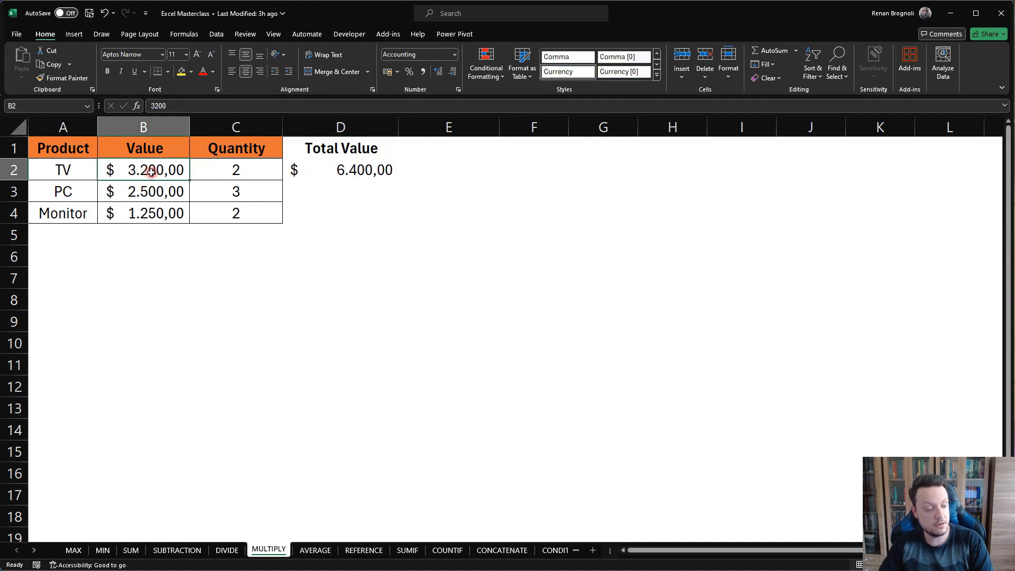
pyautogui.click(229, 169)
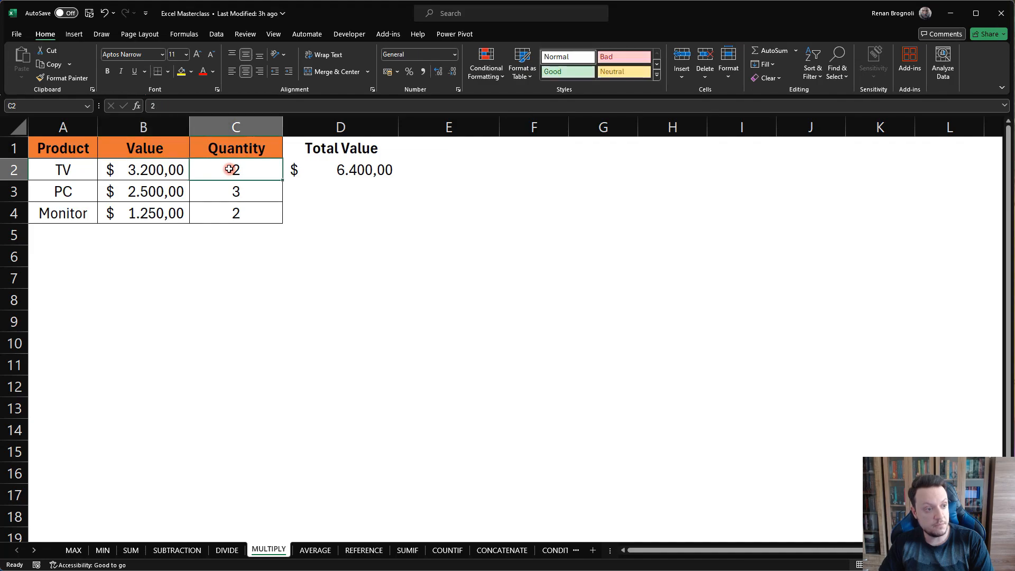
pyautogui.click(376, 170)
pyautogui.moveTo(398, 179); pyautogui.dragTo(387, 218)
pyautogui.click(361, 291)
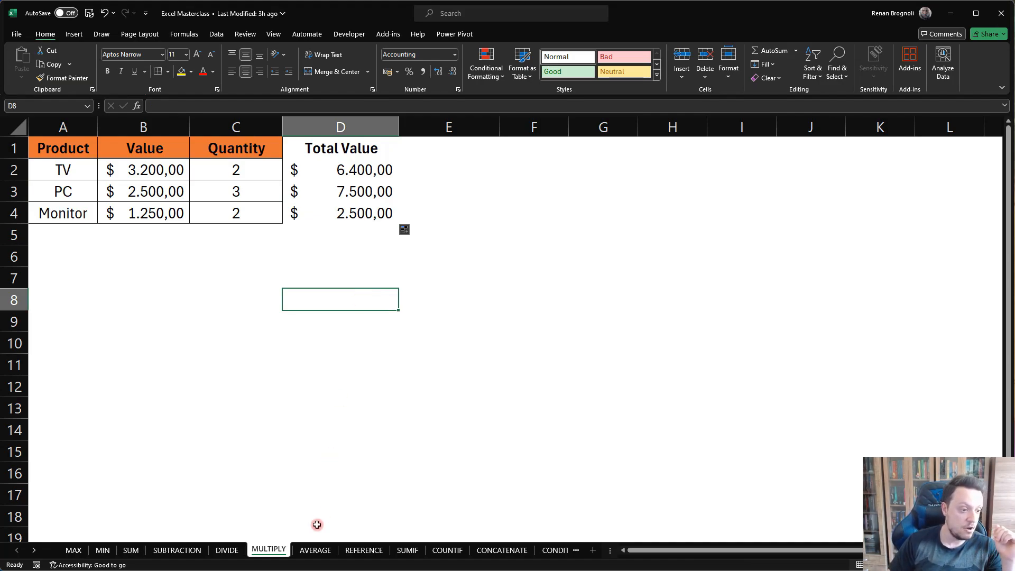
# Step: On the AVERAGE sheet, enter =AVERAGE(B2:B6) in cell E2 to average the students' grades, and check the formula against the grade range
pyautogui.click(315, 550)
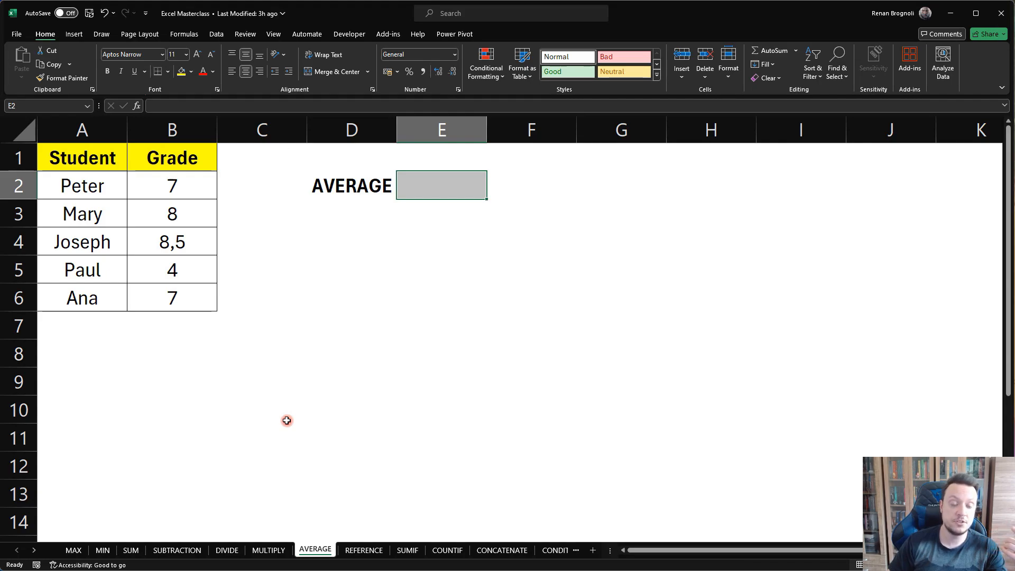
pyautogui.click(281, 374)
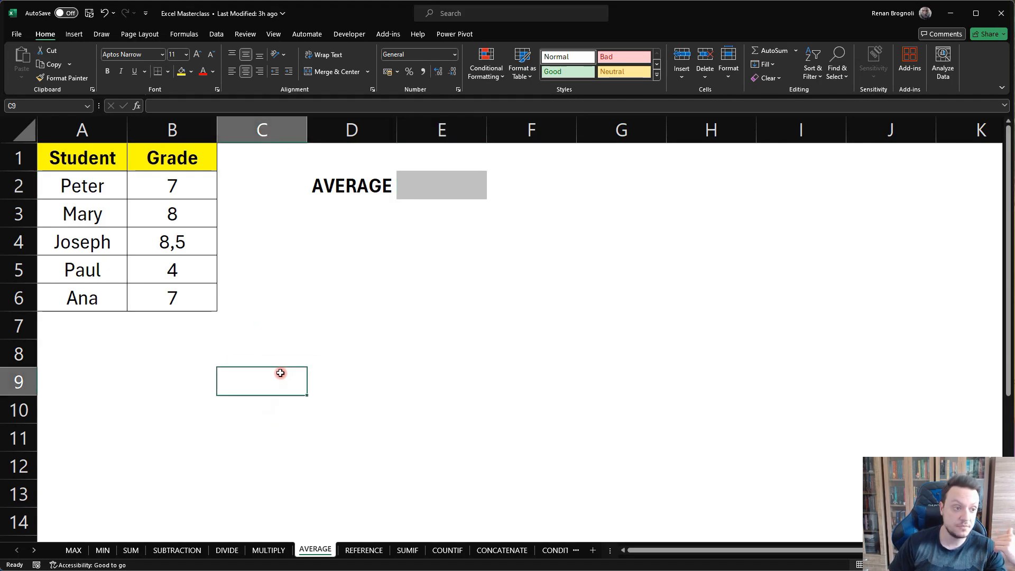
pyautogui.click(427, 198)
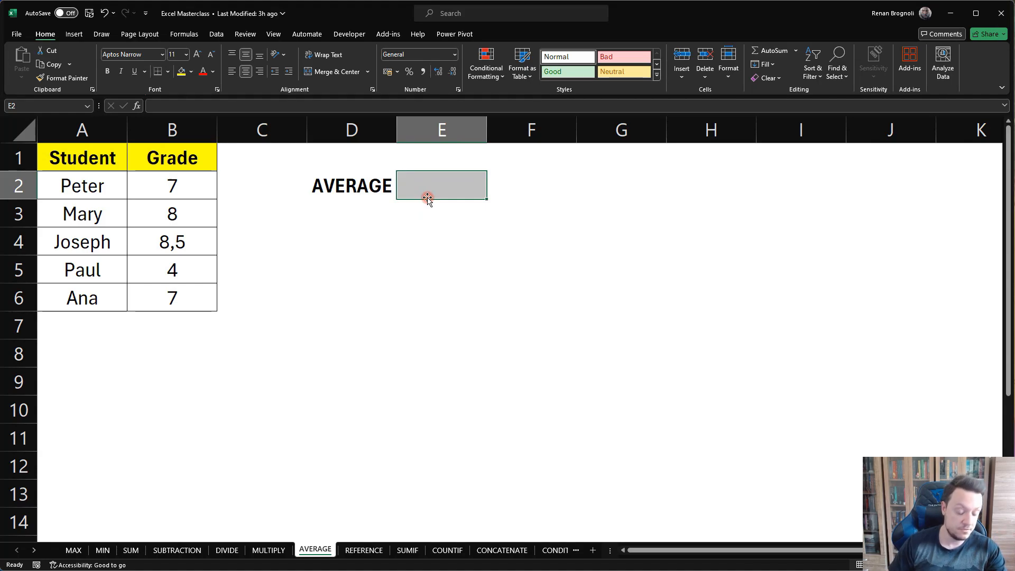
pyautogui.write('=')
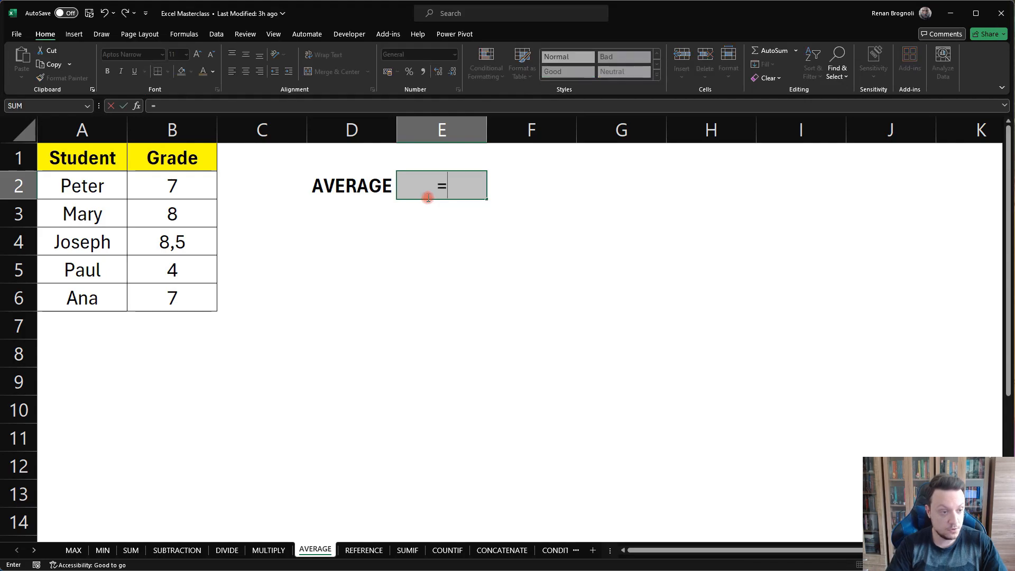
pyautogui.write('ave')
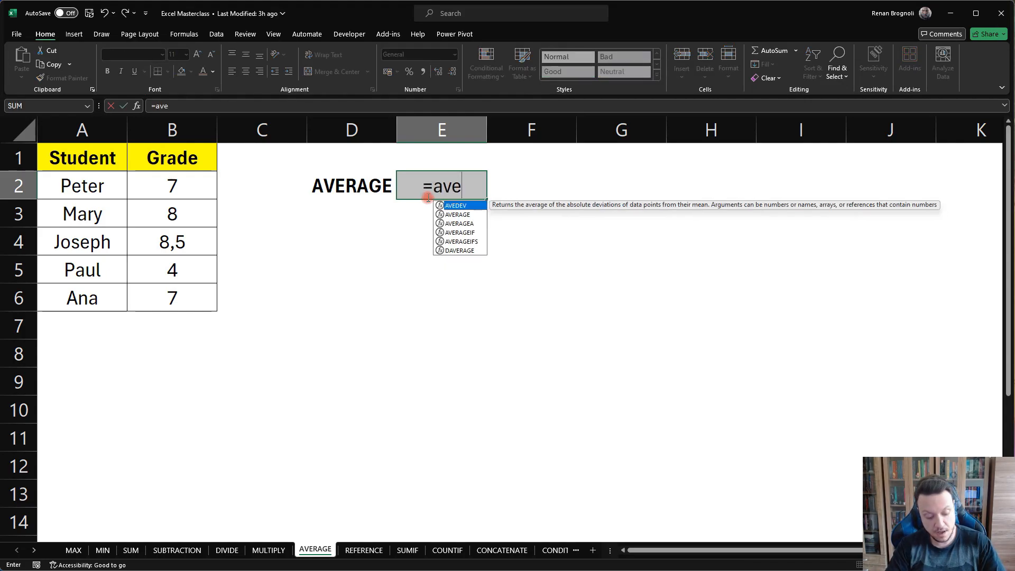
pyautogui.write('rage(')
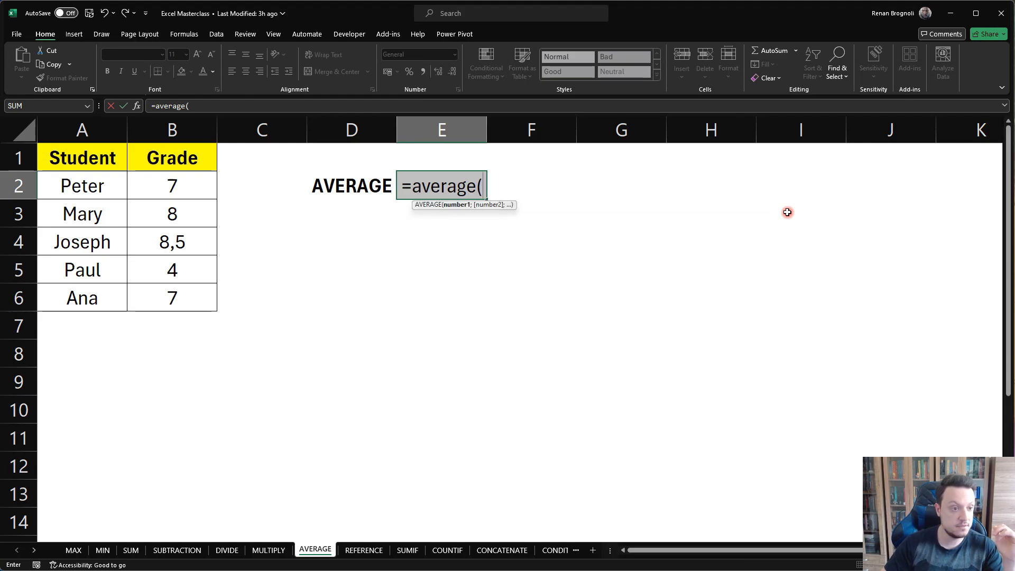
pyautogui.click(165, 194)
pyautogui.moveTo(165, 194); pyautogui.dragTo(181, 292)
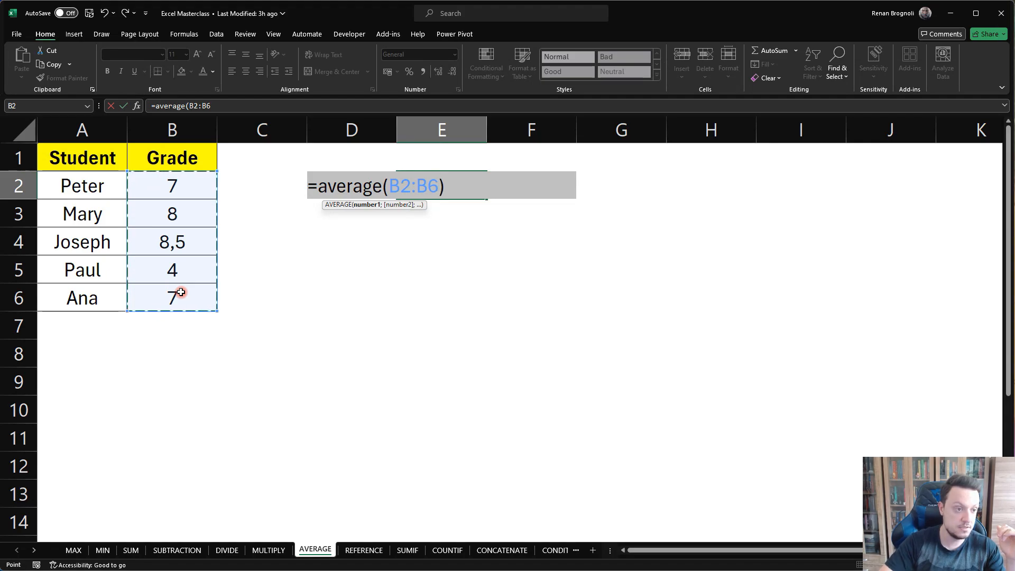
pyautogui.press('Return')
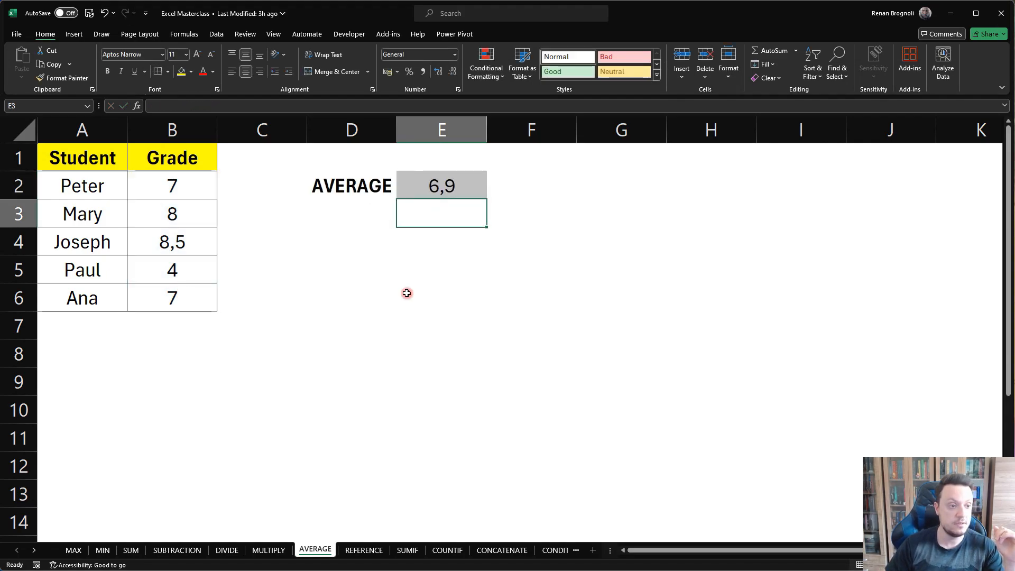
pyautogui.click(432, 185)
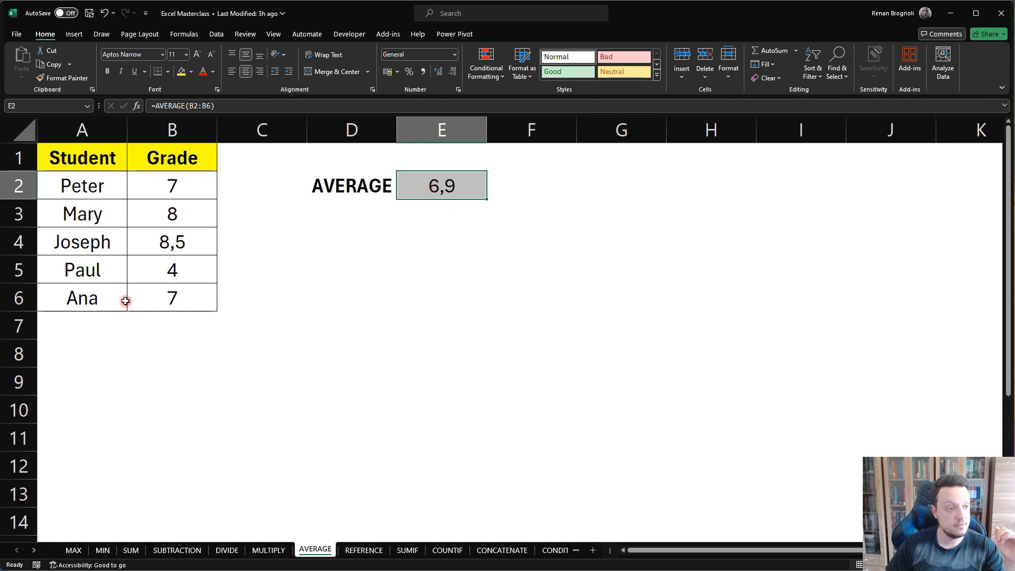
pyautogui.moveTo(172, 188); pyautogui.dragTo(185, 302)
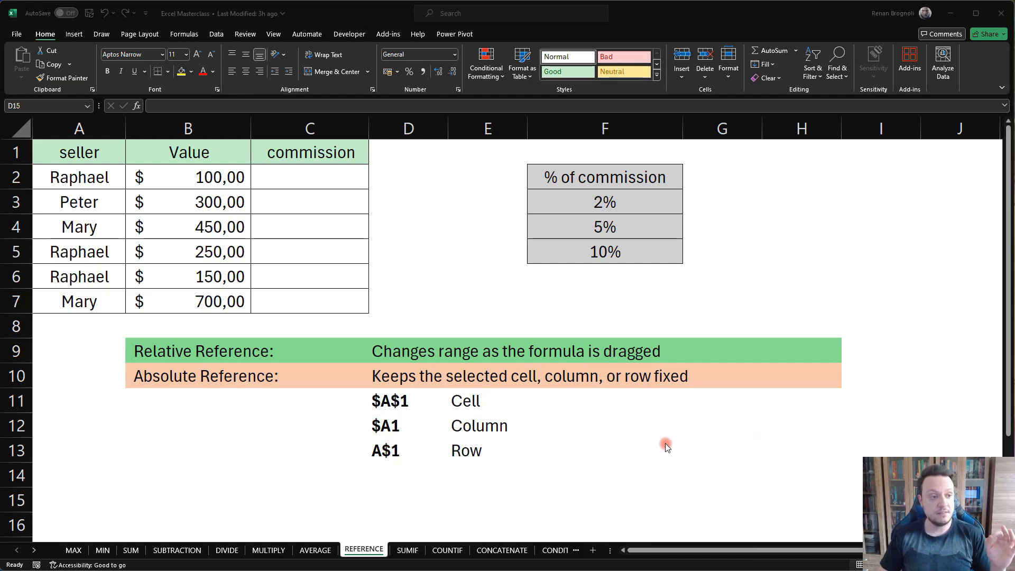
# Step: On the REFERENCE sheet, read the definitions of relative and absolute references in rows 9 and 10
pyautogui.click(301, 173)
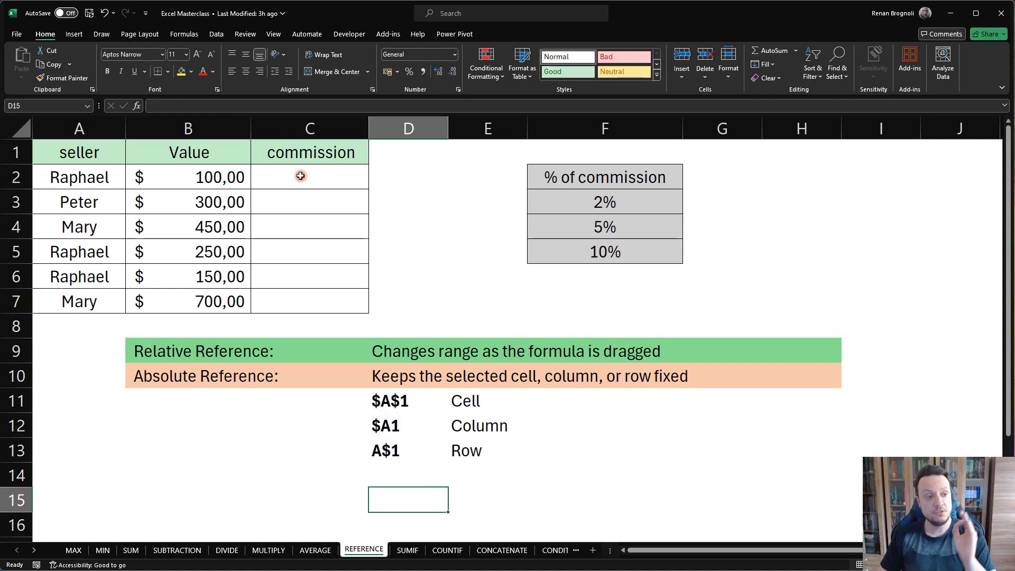
pyautogui.click(301, 175)
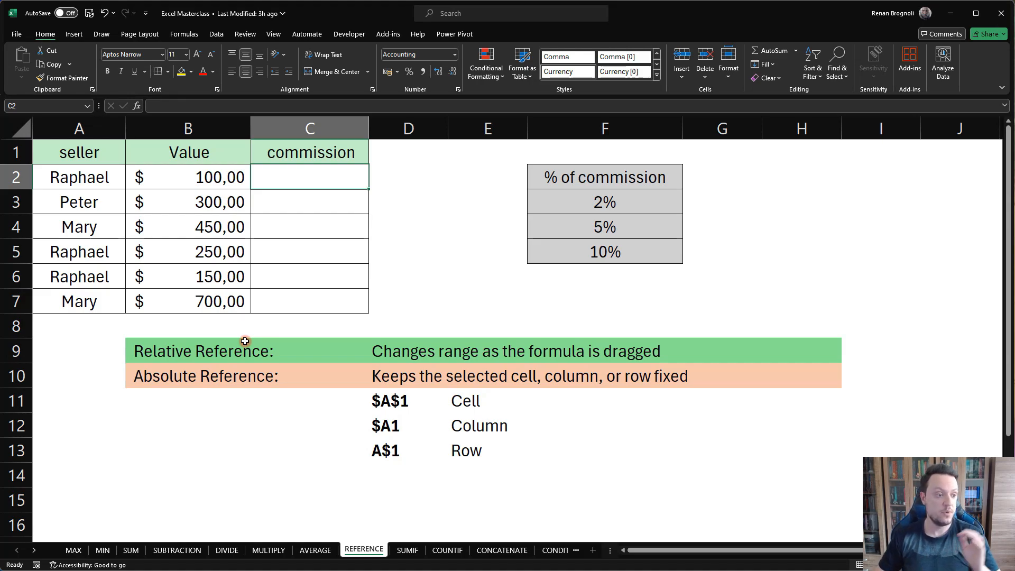
pyautogui.click(170, 351)
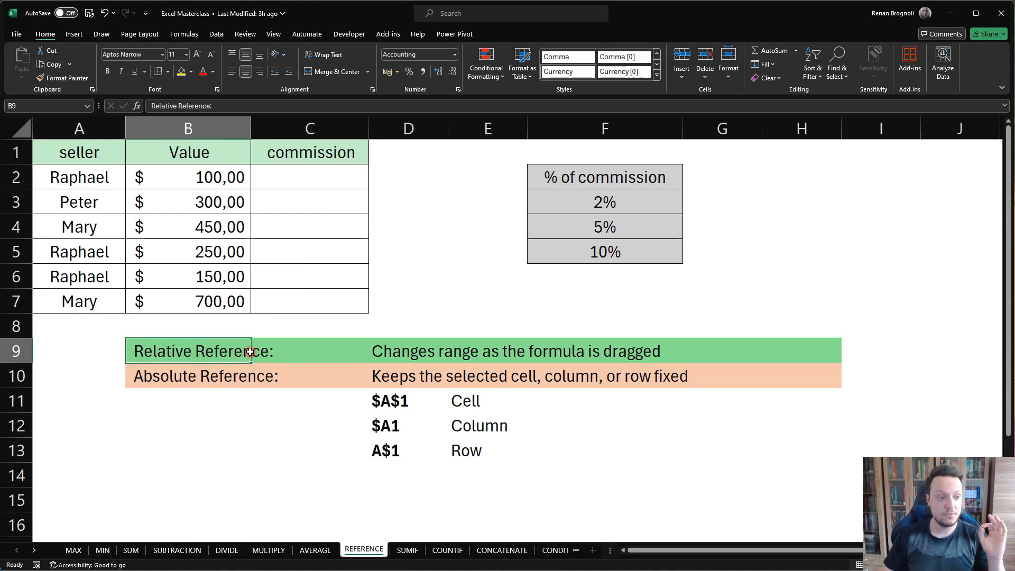
pyautogui.moveTo(400, 351); pyautogui.dragTo(612, 355)
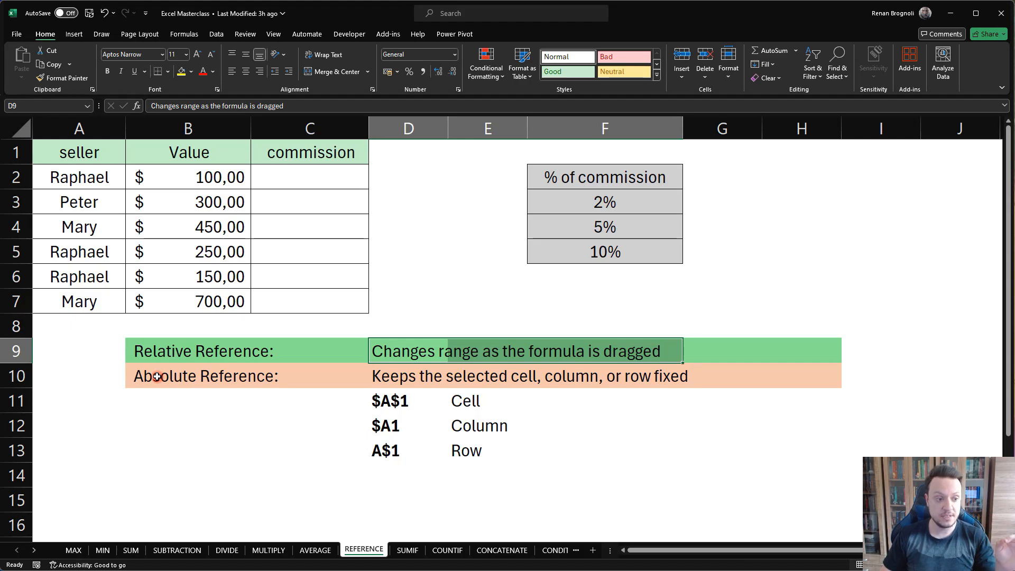
pyautogui.click(478, 378)
pyautogui.click(589, 378)
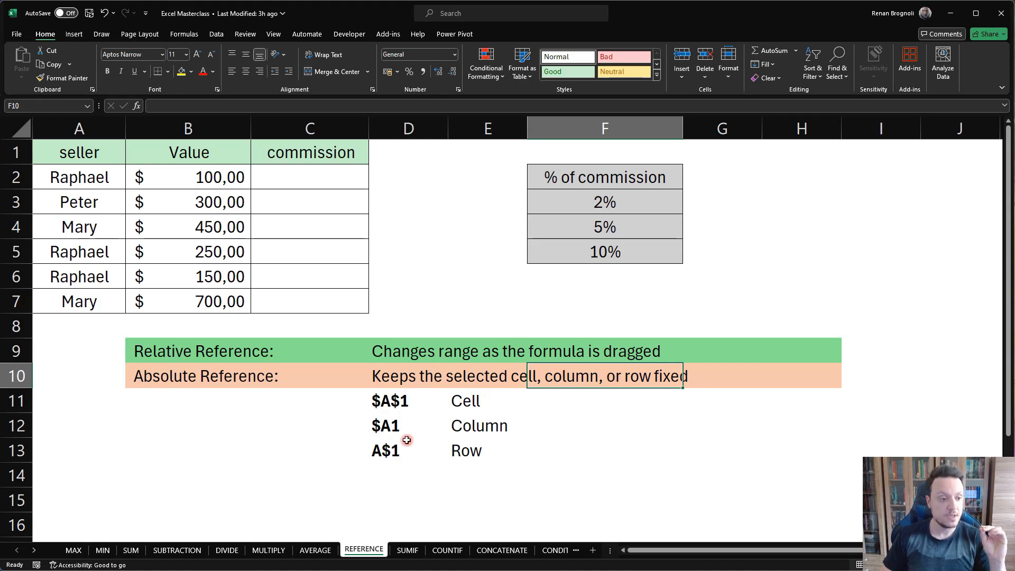
# Step: Examine the $A$1, $A1 and A$1 notations for fixing a cell, column or row, and return to the first commission cell, C2
pyautogui.click(461, 402)
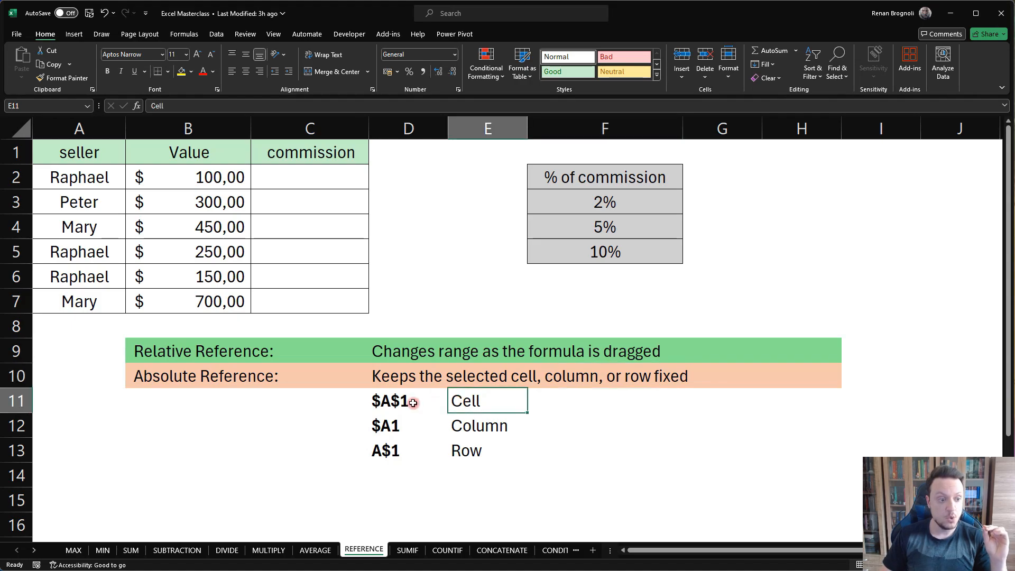
pyautogui.click(373, 400)
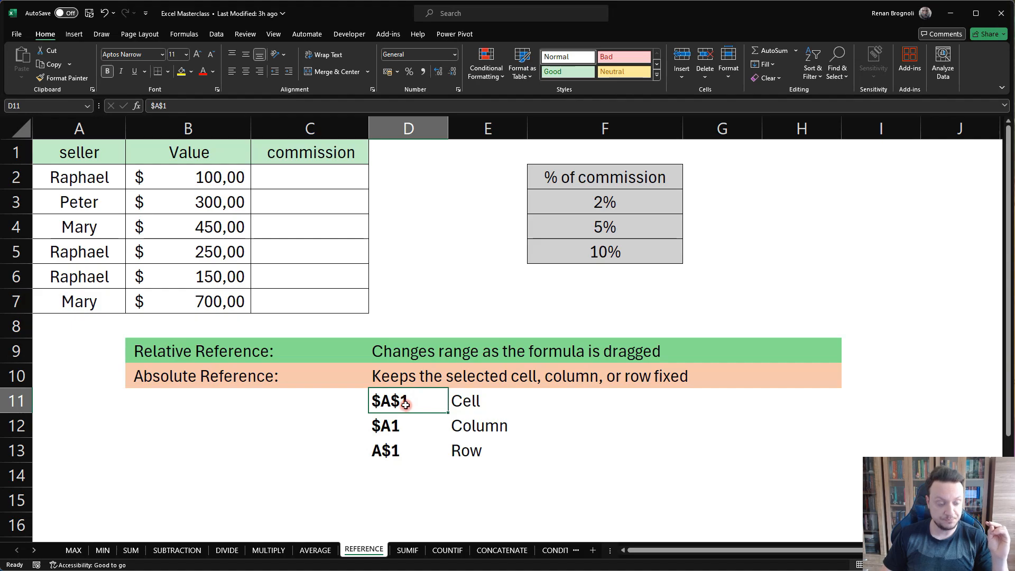
pyautogui.click(463, 428)
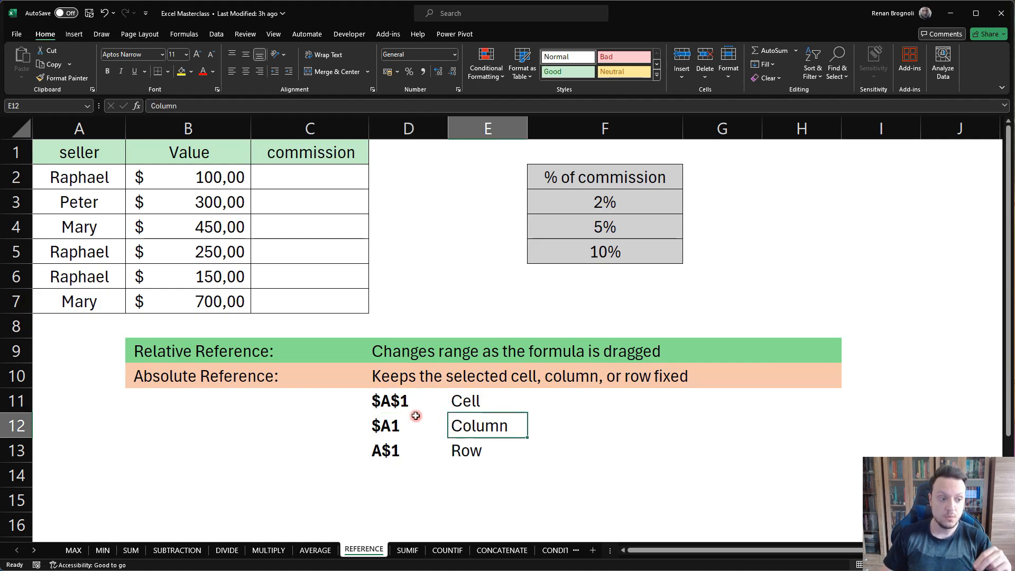
pyautogui.click(373, 427)
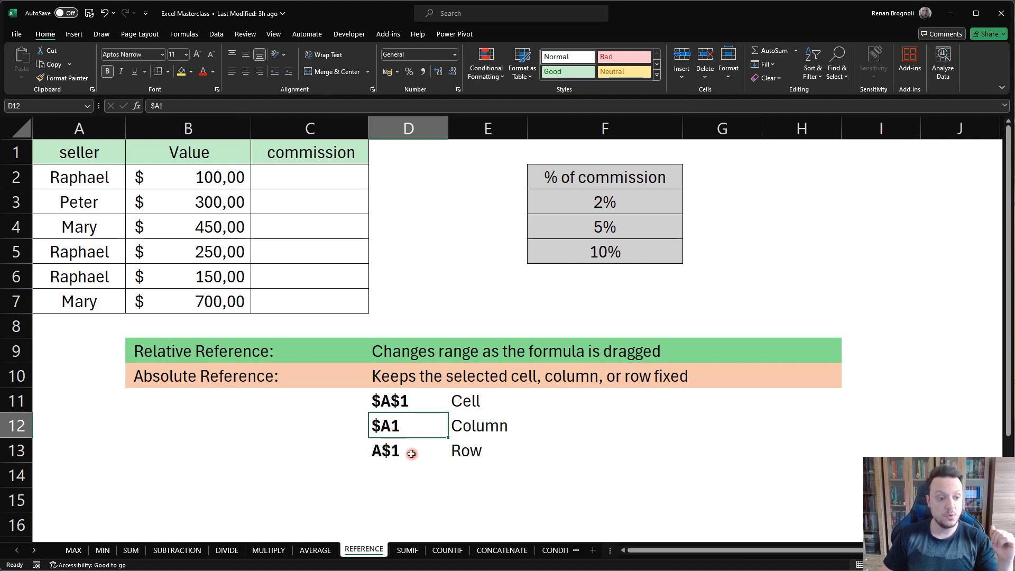
pyautogui.click(454, 451)
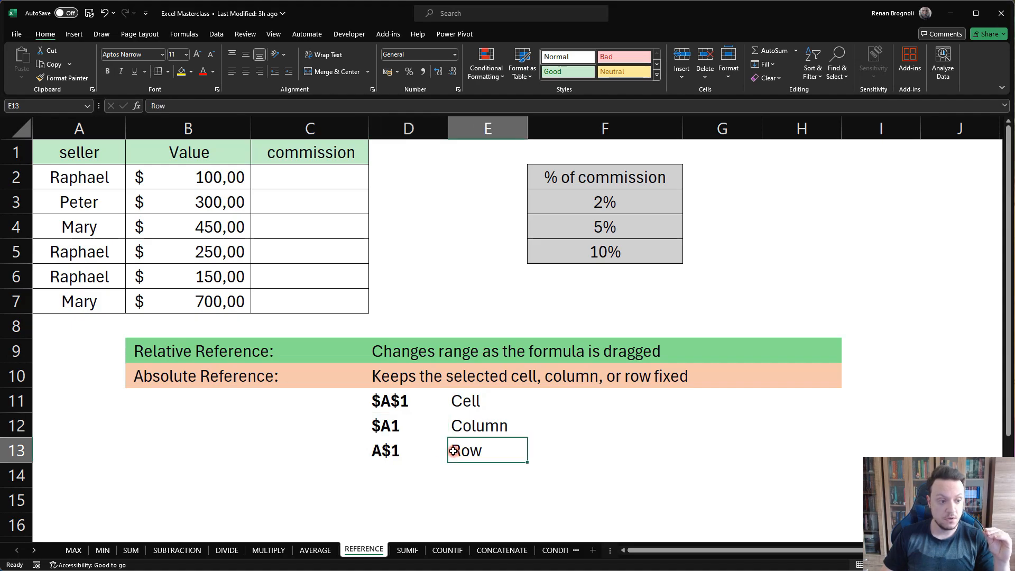
pyautogui.click(384, 454)
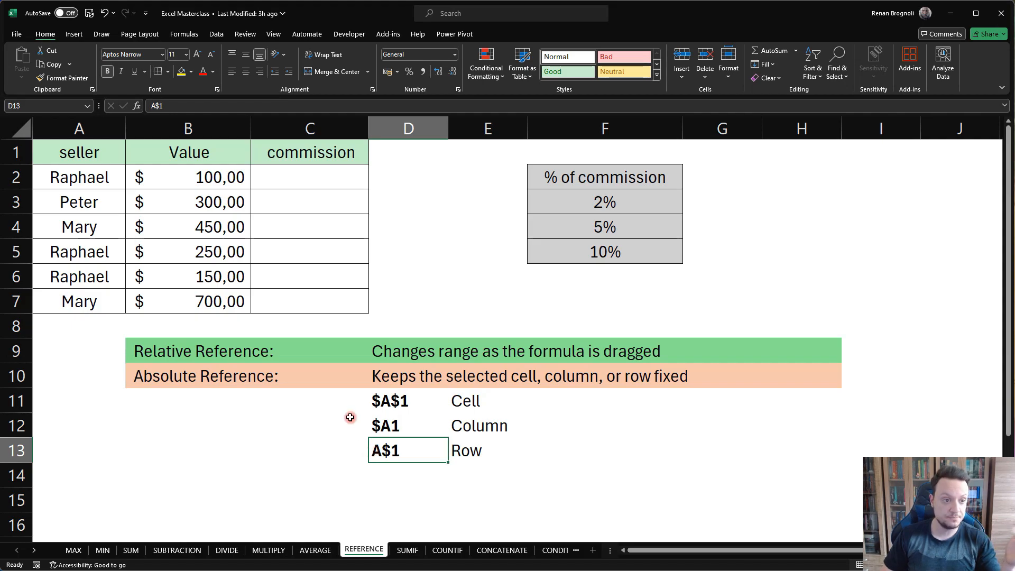
pyautogui.click(292, 181)
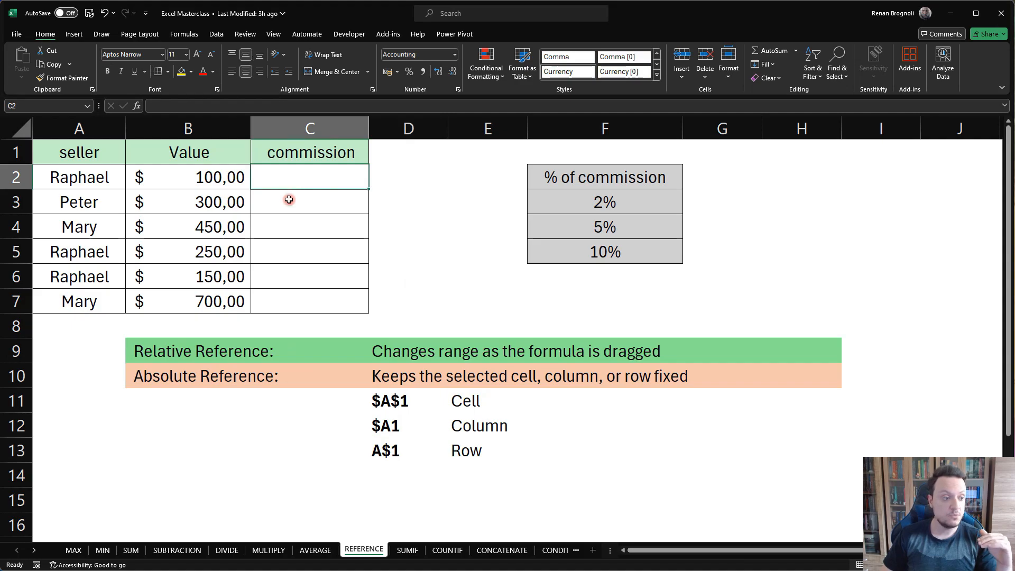
pyautogui.click(222, 357)
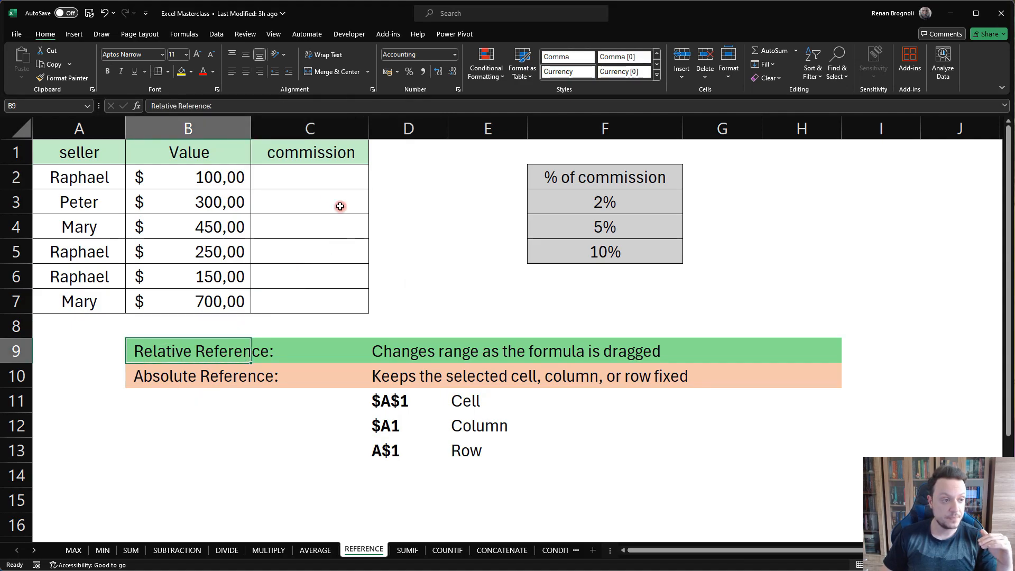
pyautogui.click(318, 180)
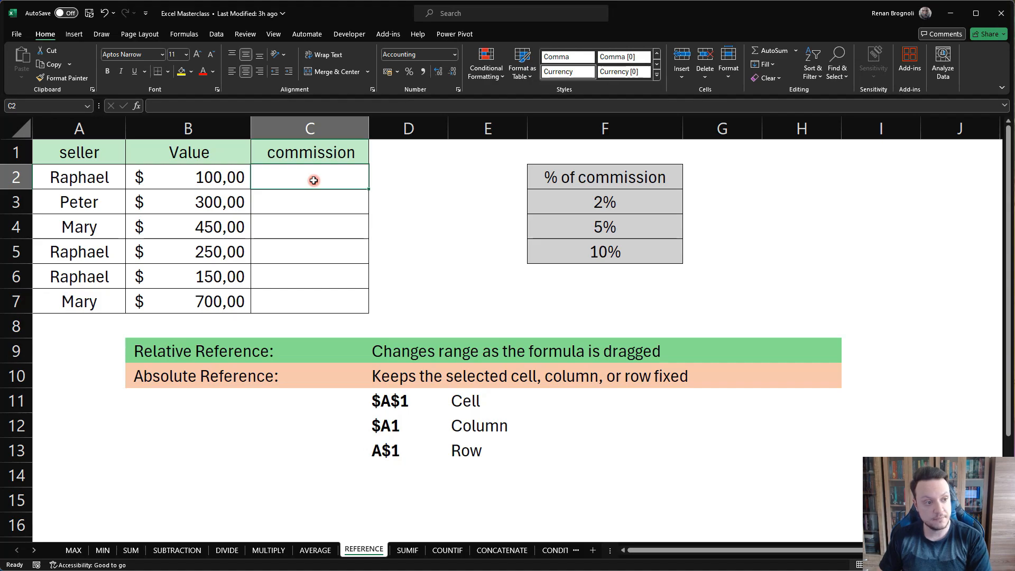
# Step: Enter the formula =B2*F3 in C2 to calculate the first seller's commission at the 2% rate
pyautogui.write('=')
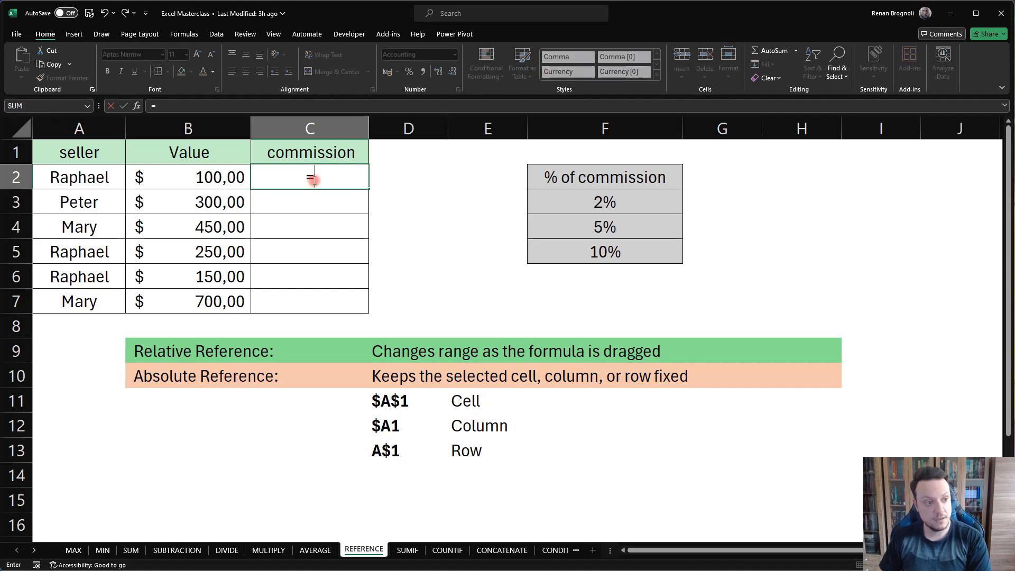
pyautogui.click(202, 180)
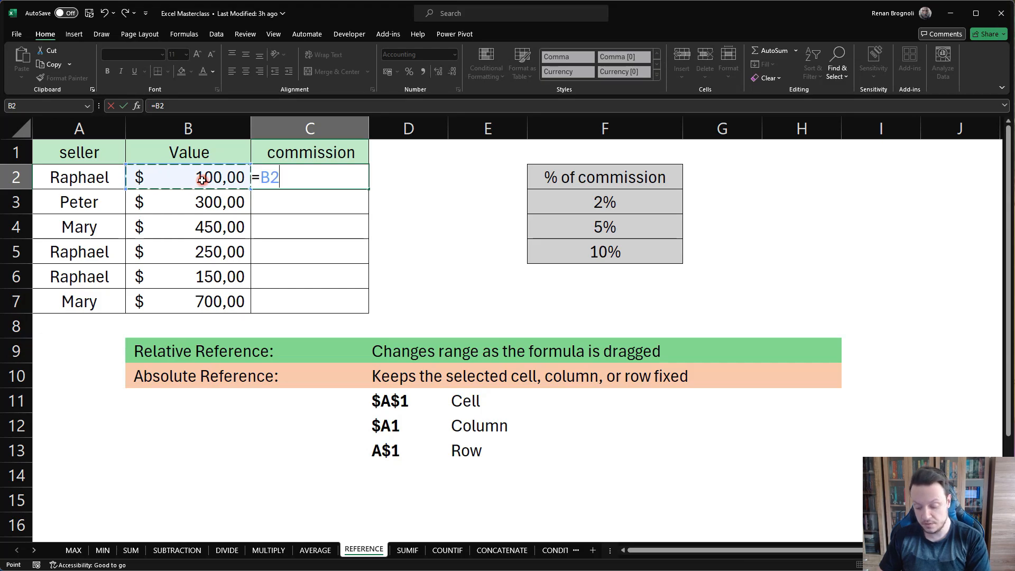
pyautogui.write('*')
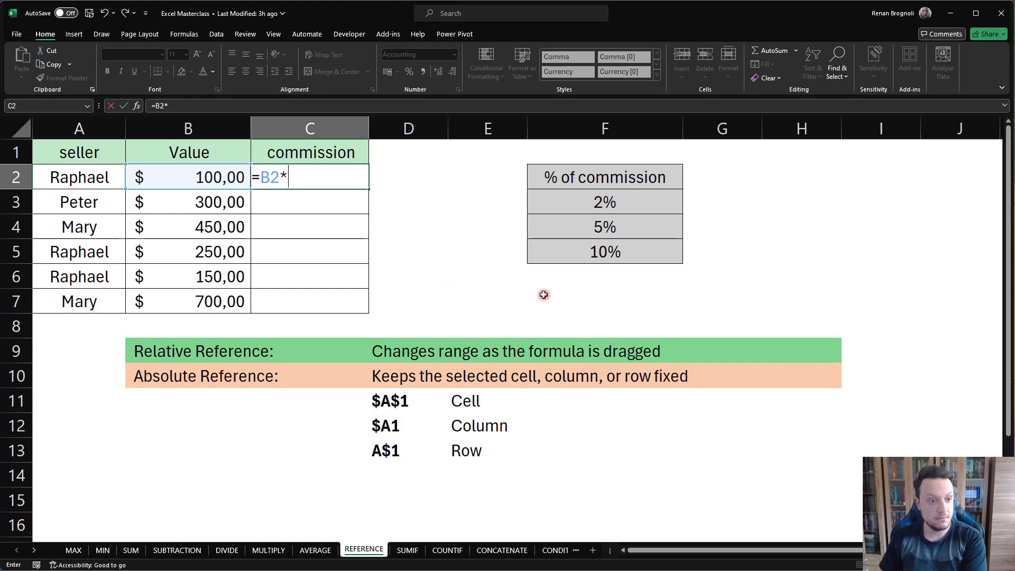
pyautogui.click(601, 203)
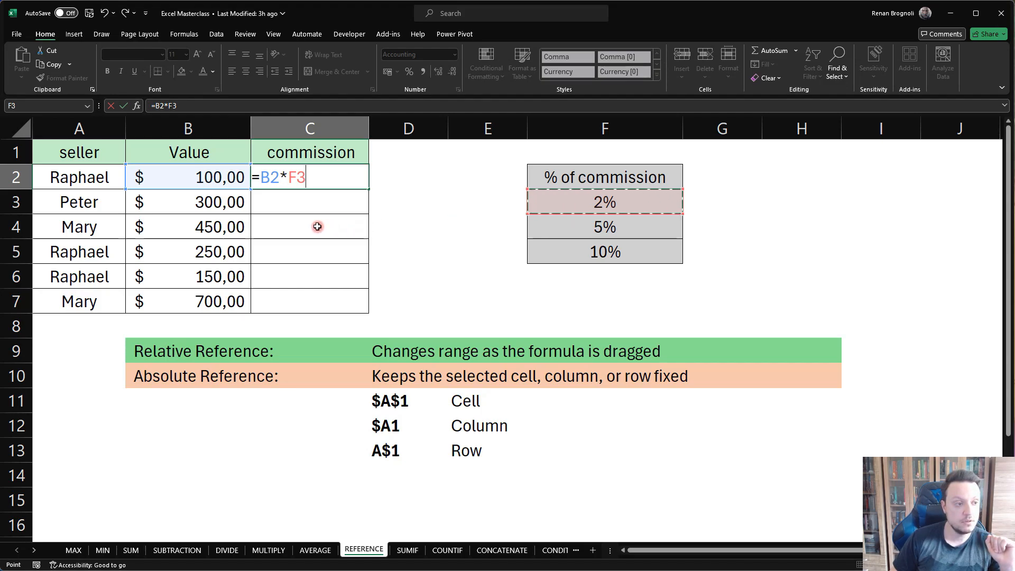
pyautogui.press('Return')
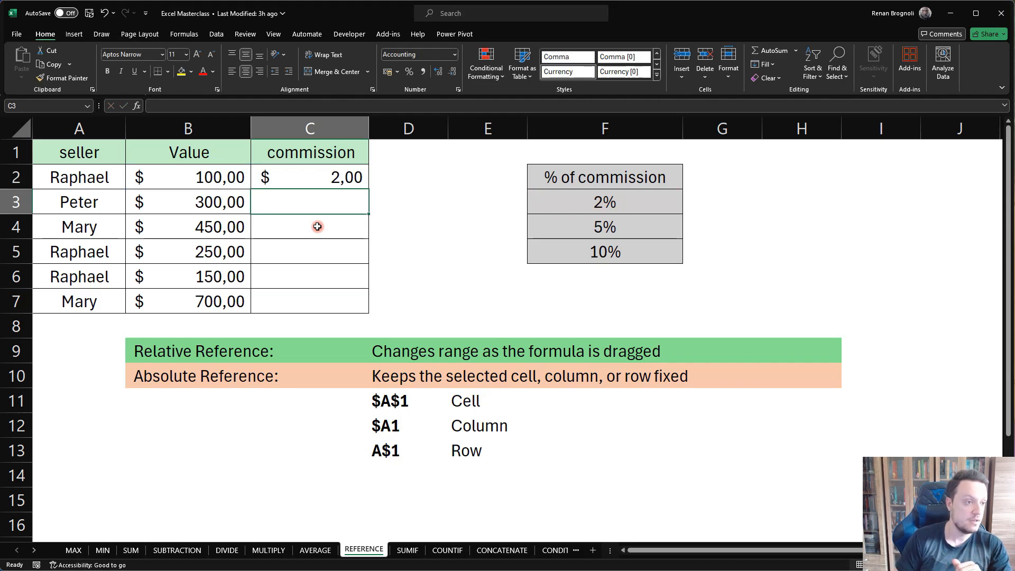
# Step: Compare C2 with its sales value in B2, and fill the commission formula down to C7
pyautogui.click(329, 175)
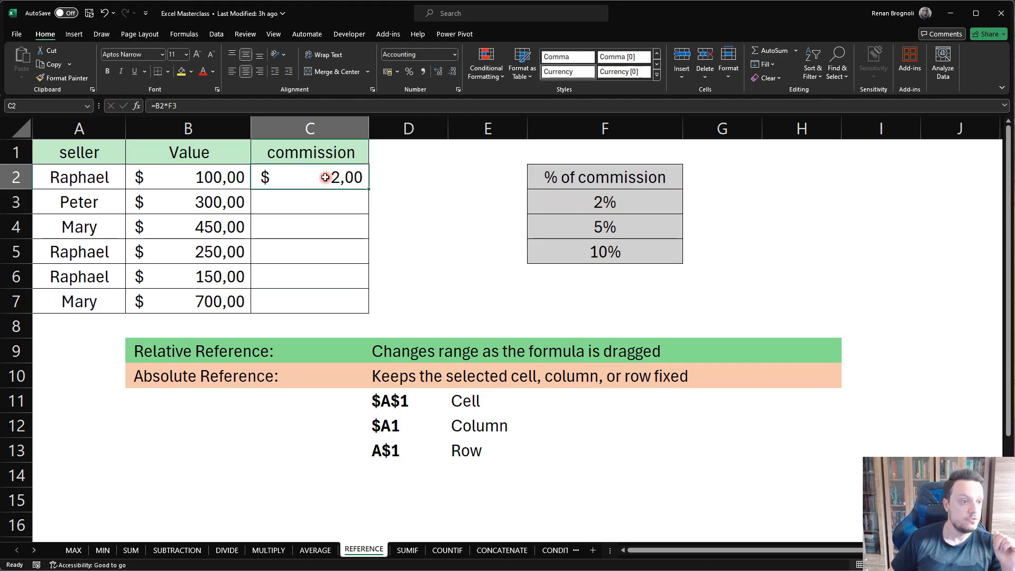
pyautogui.click(194, 177)
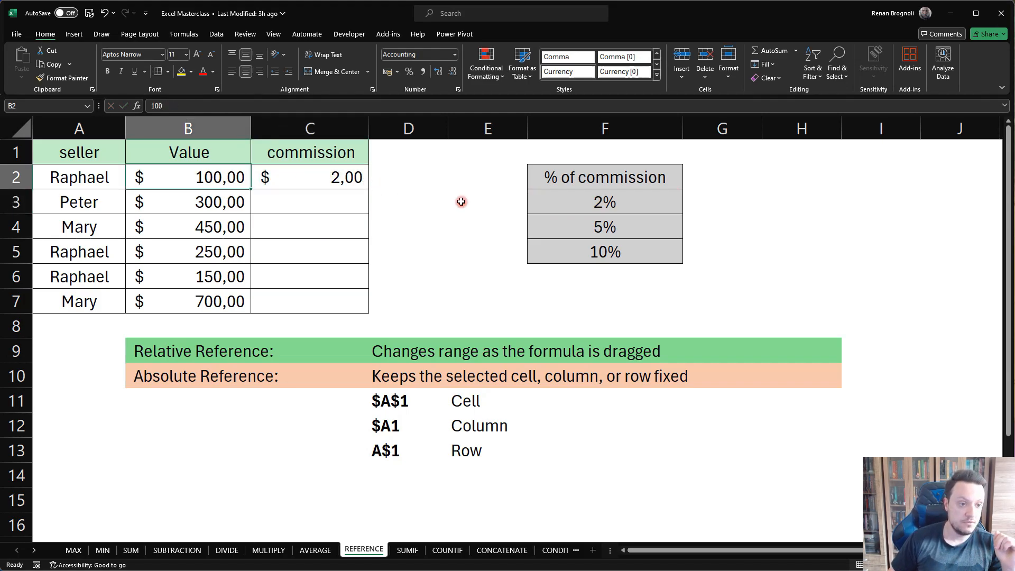
pyautogui.click(337, 176)
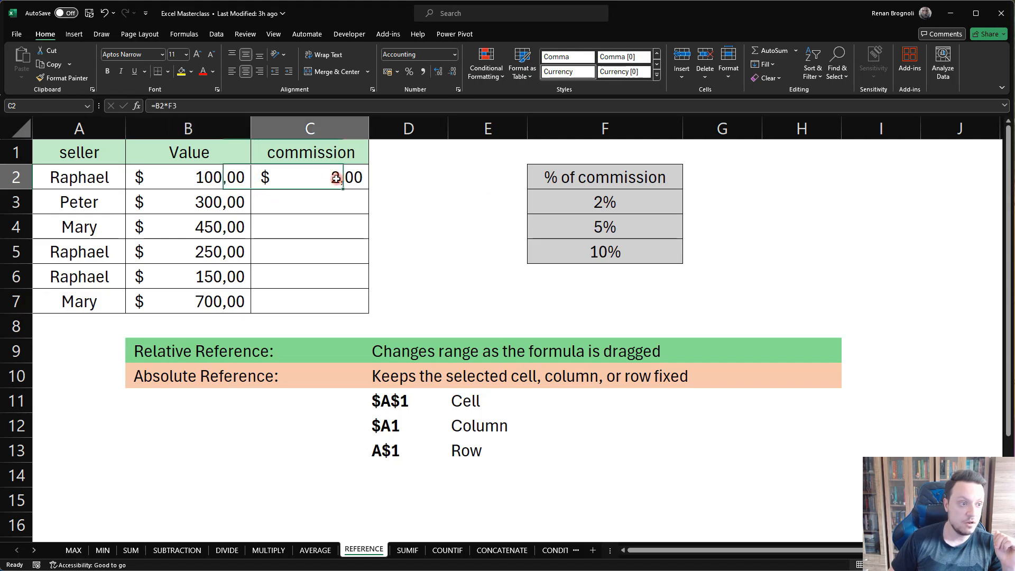
pyautogui.click(206, 180)
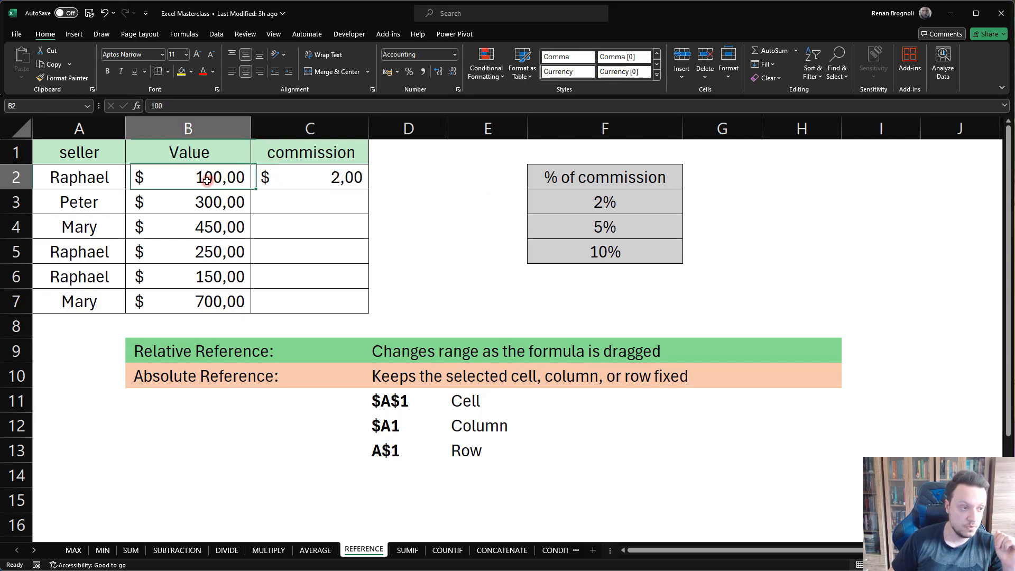
pyautogui.click(327, 183)
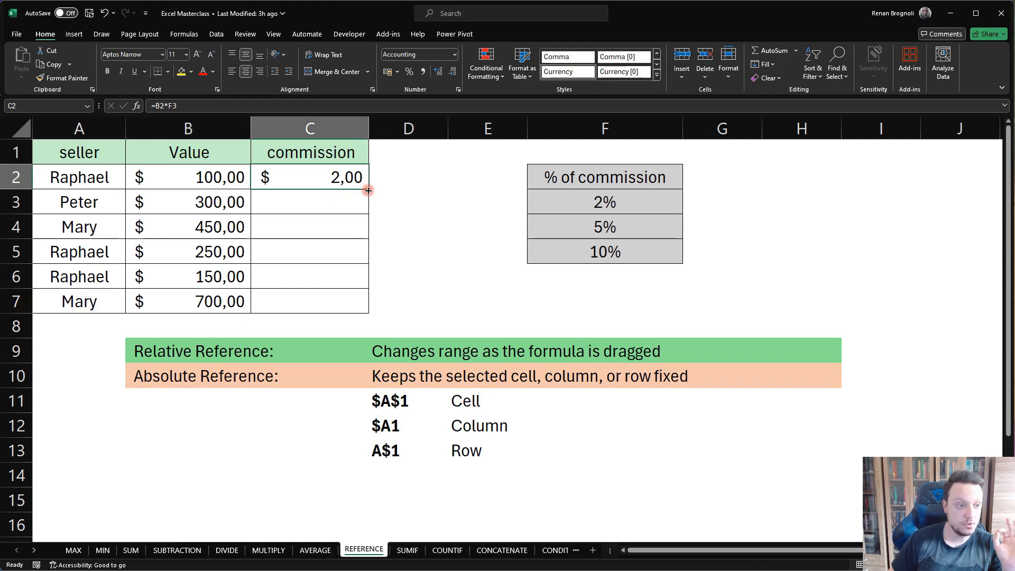
pyautogui.moveTo(369, 191); pyautogui.dragTo(363, 309)
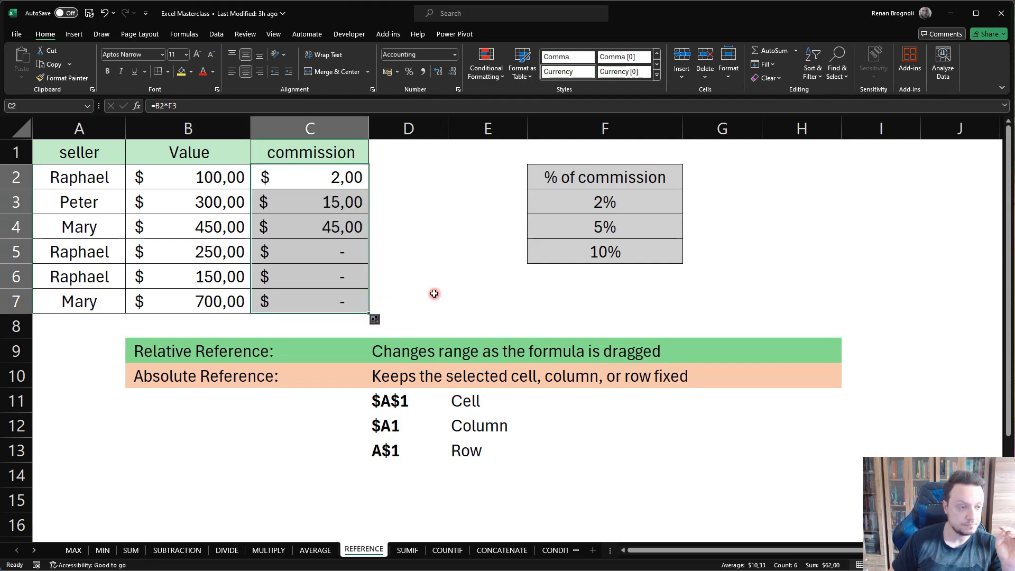
# Step: Examine the filled commissions in C5:C7 and check which cells the formula in C2 references
pyautogui.click(434, 294)
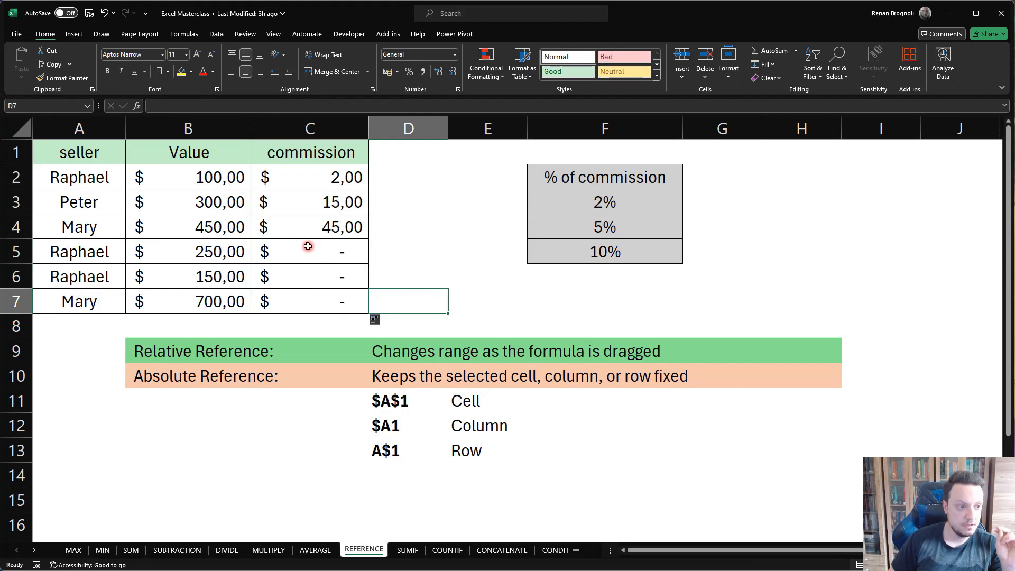
pyautogui.moveTo(307, 245); pyautogui.dragTo(307, 298)
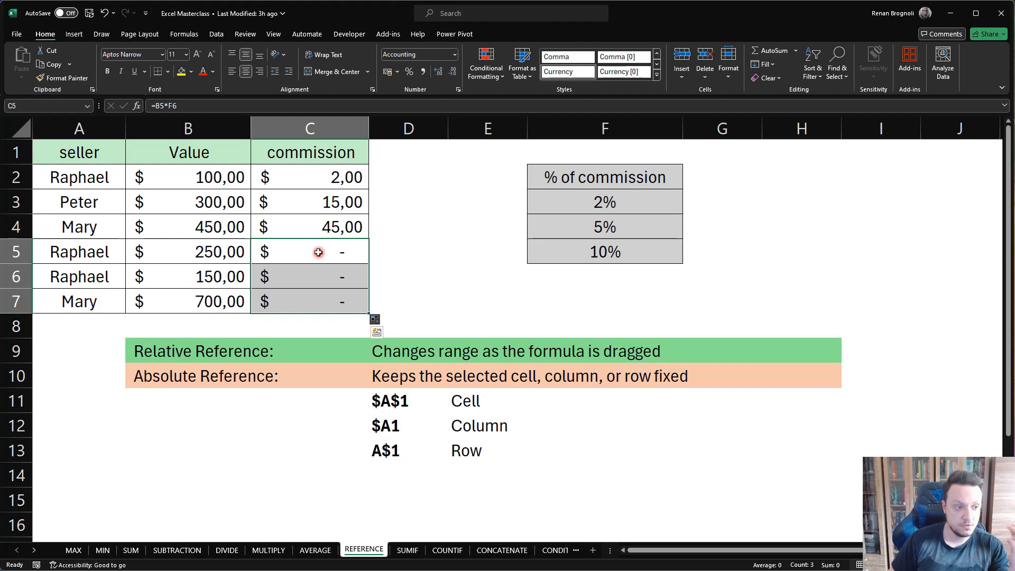
pyautogui.click(451, 246)
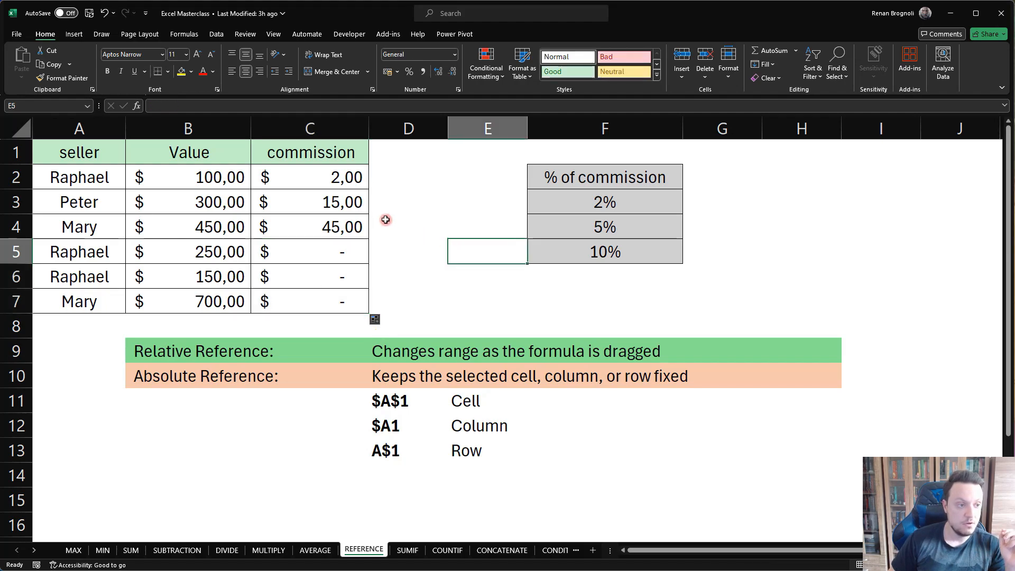
pyautogui.doubleClick(325, 181)
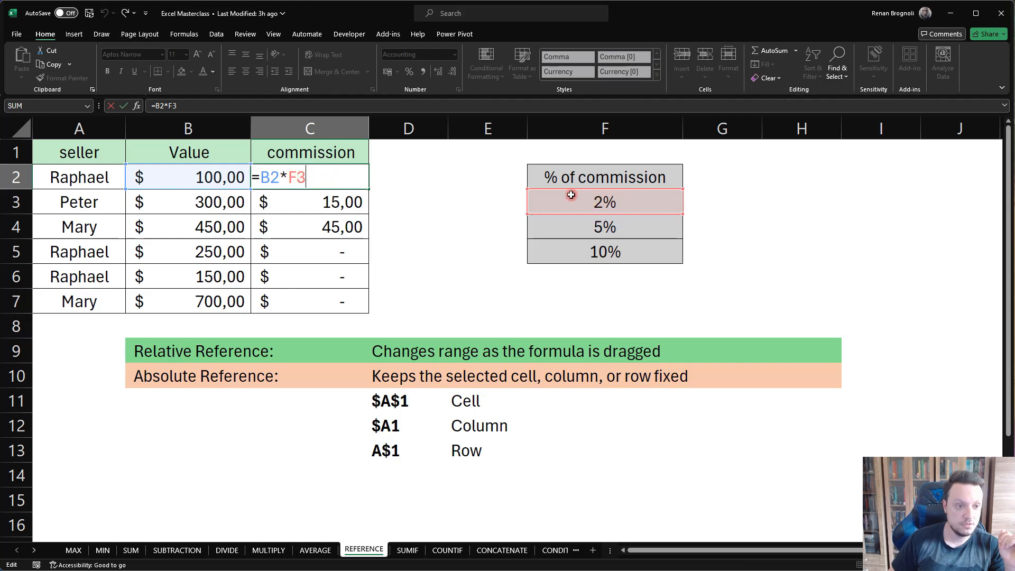
pyautogui.click(413, 224)
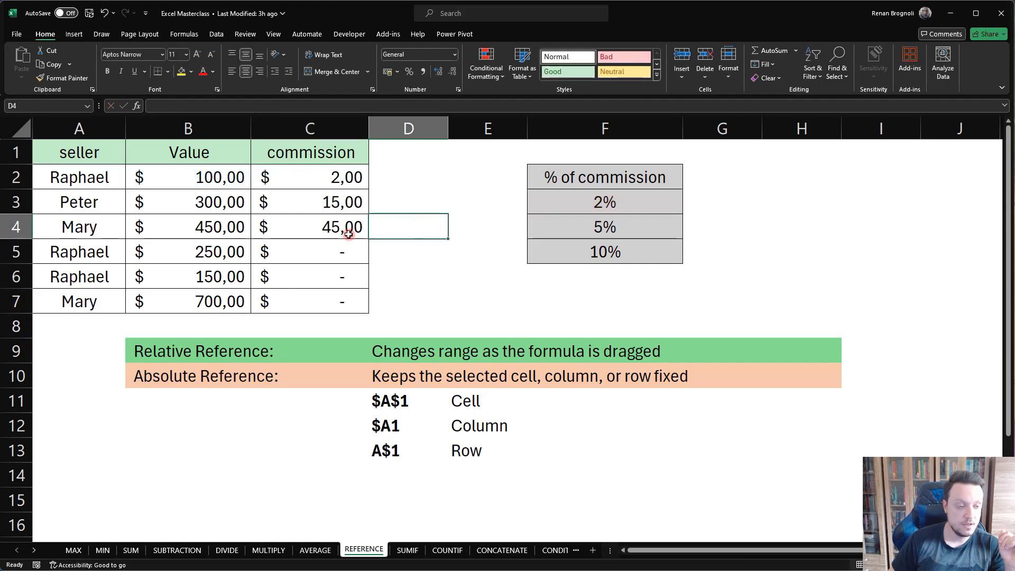
# Step: Inspect the formulas in C3, C4 and C5 to see how both references shift with each row
pyautogui.doubleClick(309, 201)
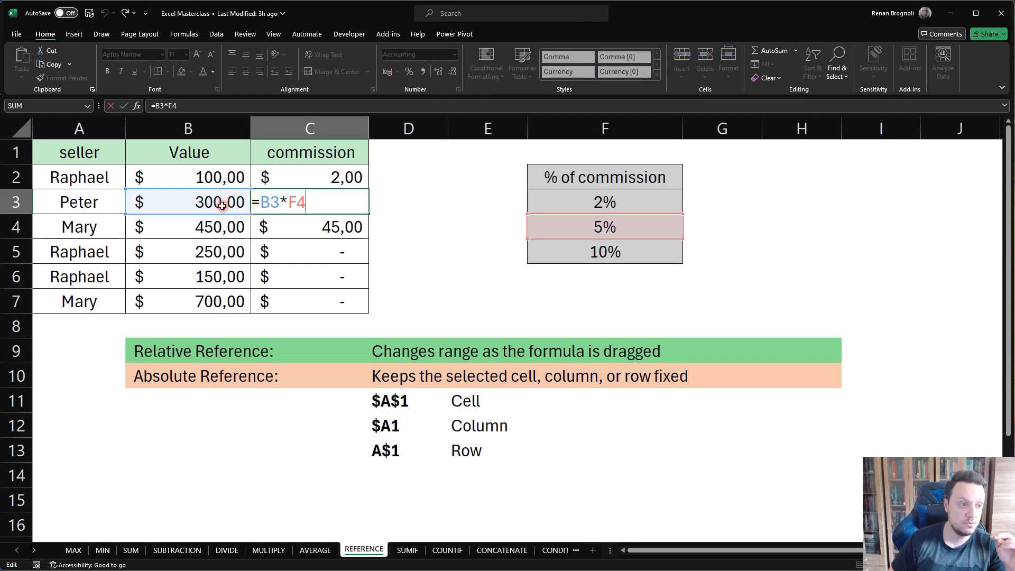
pyautogui.doubleClick(295, 201)
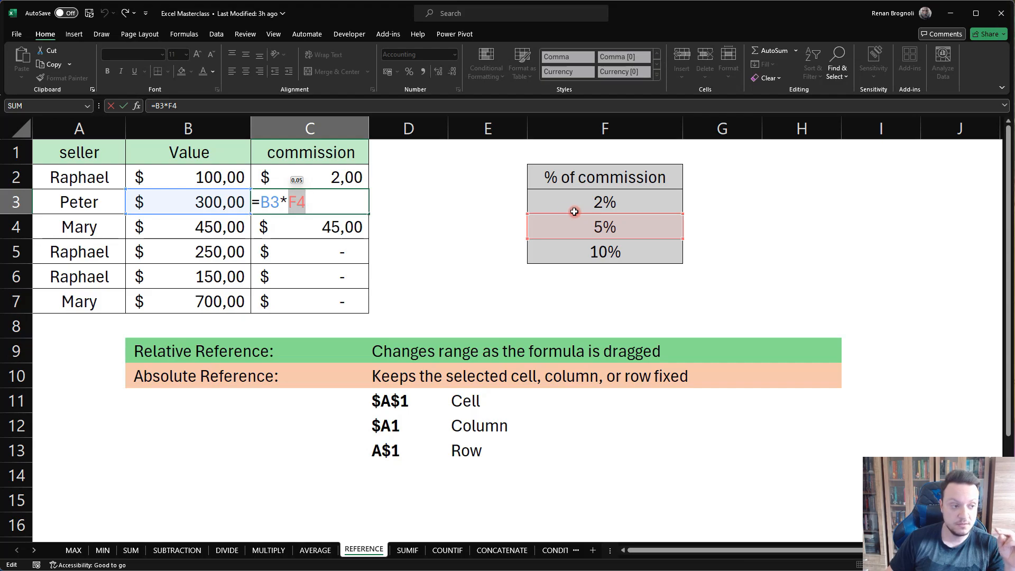
pyautogui.press('Return')
pyautogui.doubleClick(296, 229)
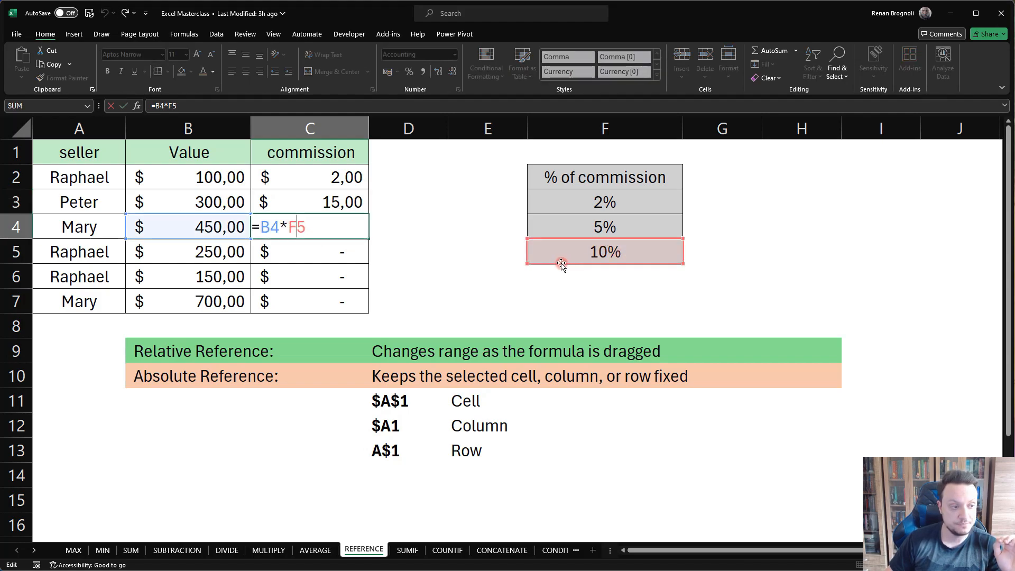
pyautogui.press('Return')
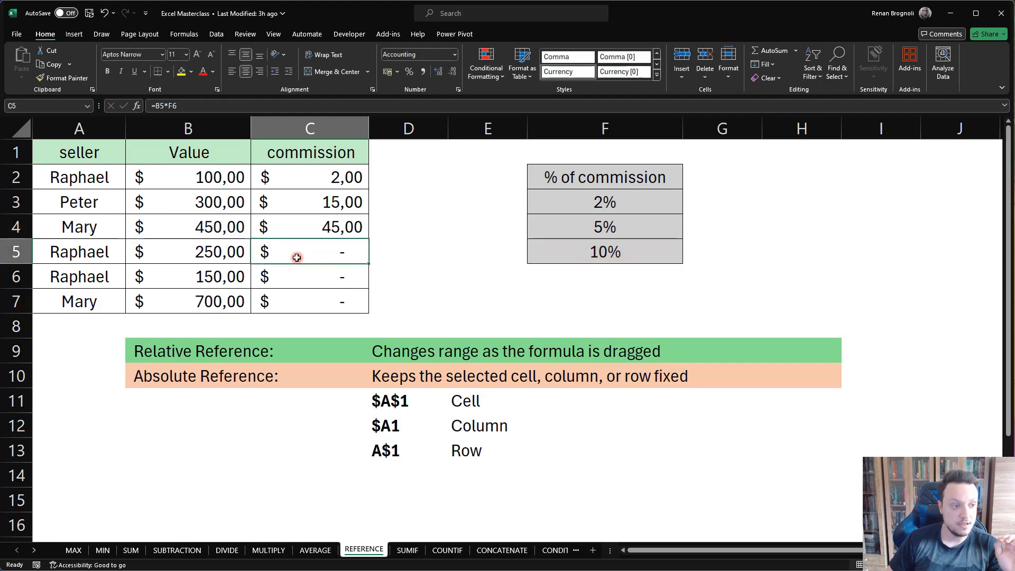
pyautogui.moveTo(300, 260); pyautogui.dragTo(304, 292)
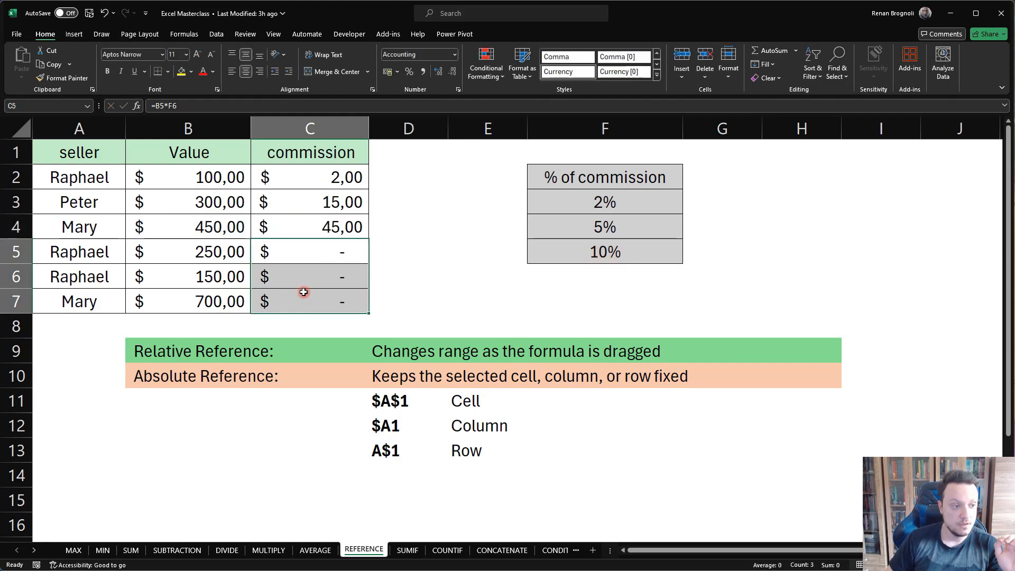
pyautogui.doubleClick(313, 251)
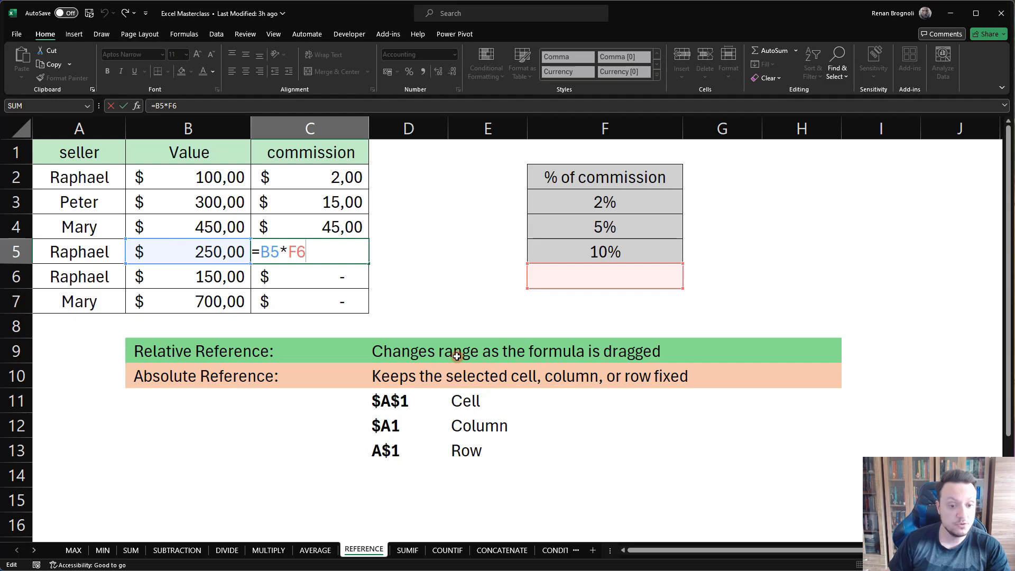
pyautogui.press('Escape')
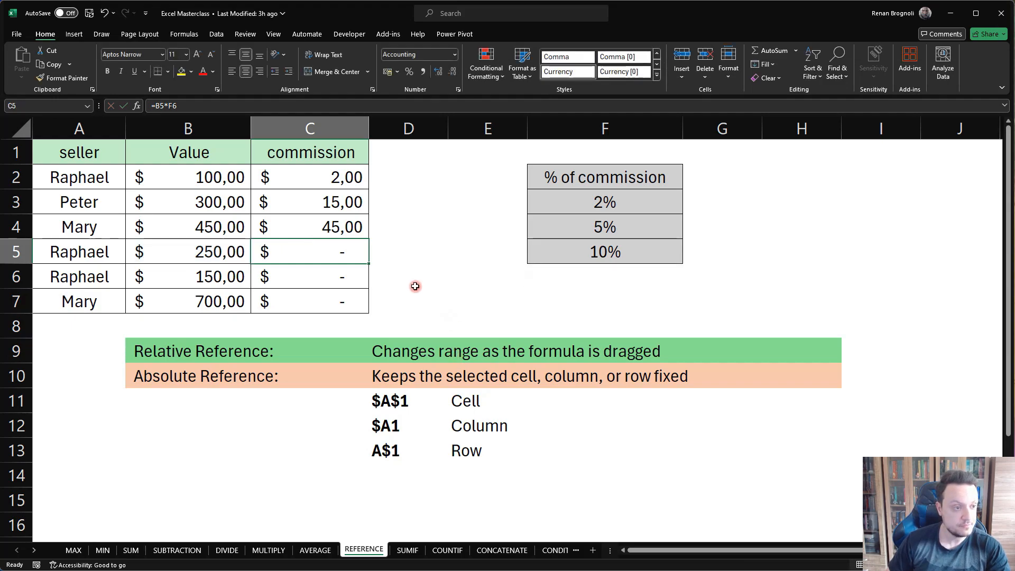
# Step: Clear the commission formulas from C2:C7
pyautogui.moveTo(326, 181); pyautogui.dragTo(327, 306)
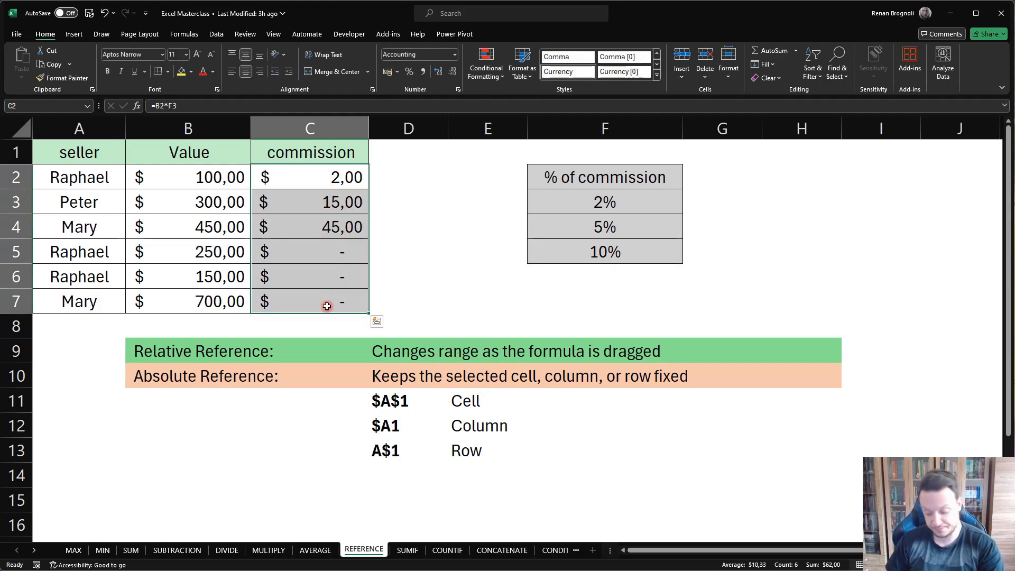
pyautogui.press('Delete')
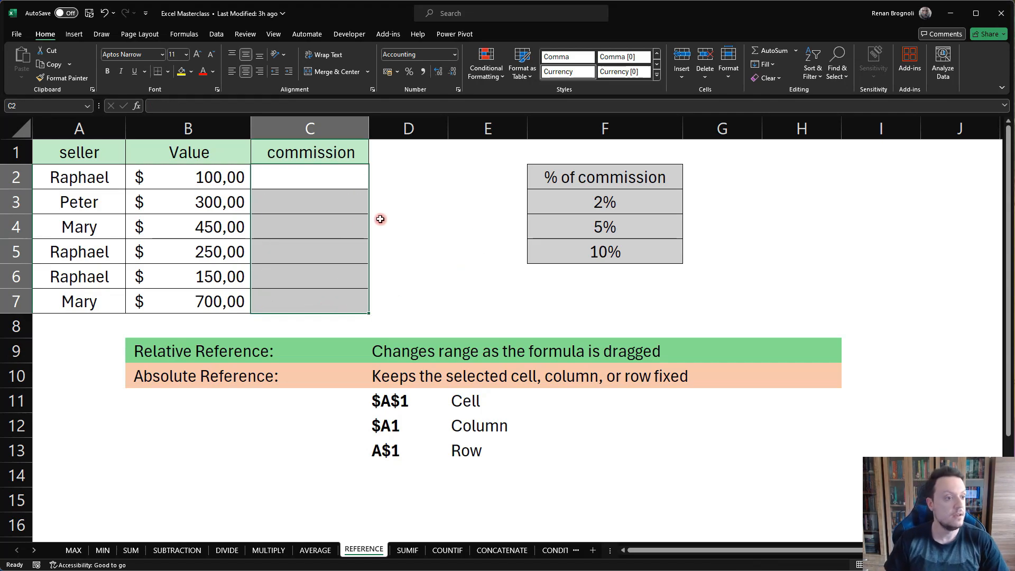
# Step: Build the formula =B2*$F$3 in C2, fixing the 2% commission cell as an absolute reference
pyautogui.click(292, 174)
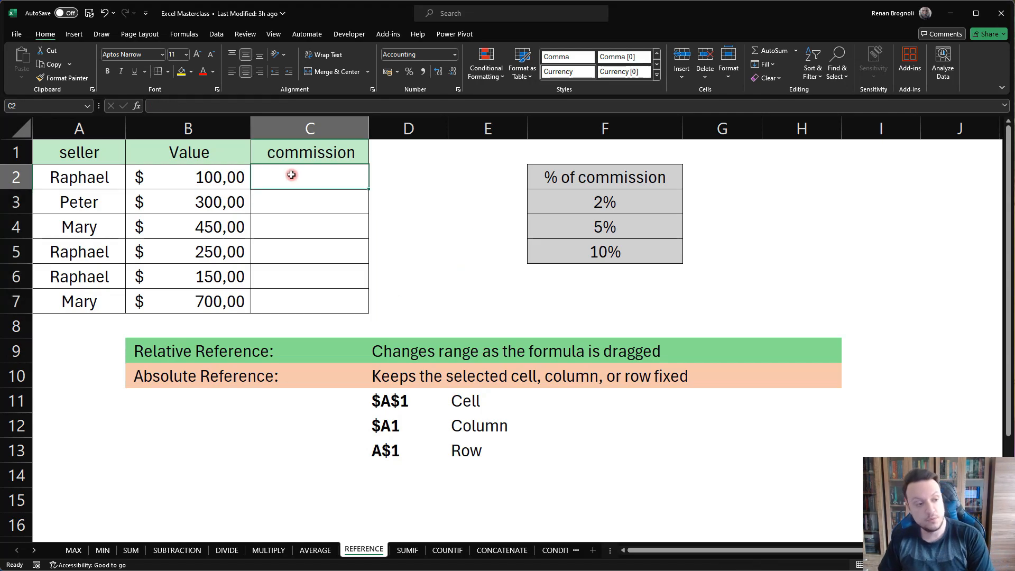
pyautogui.write('=')
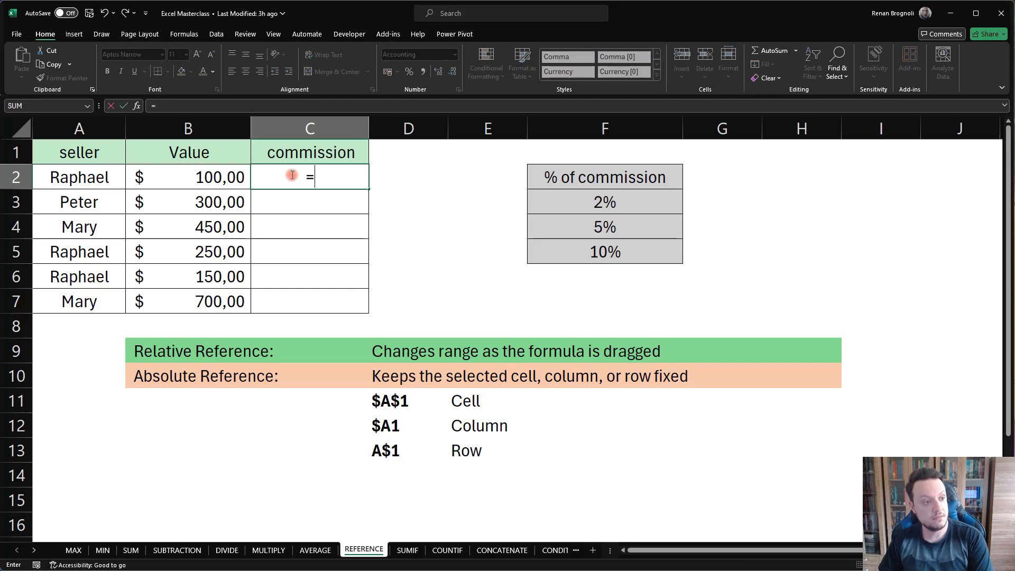
pyautogui.click(208, 177)
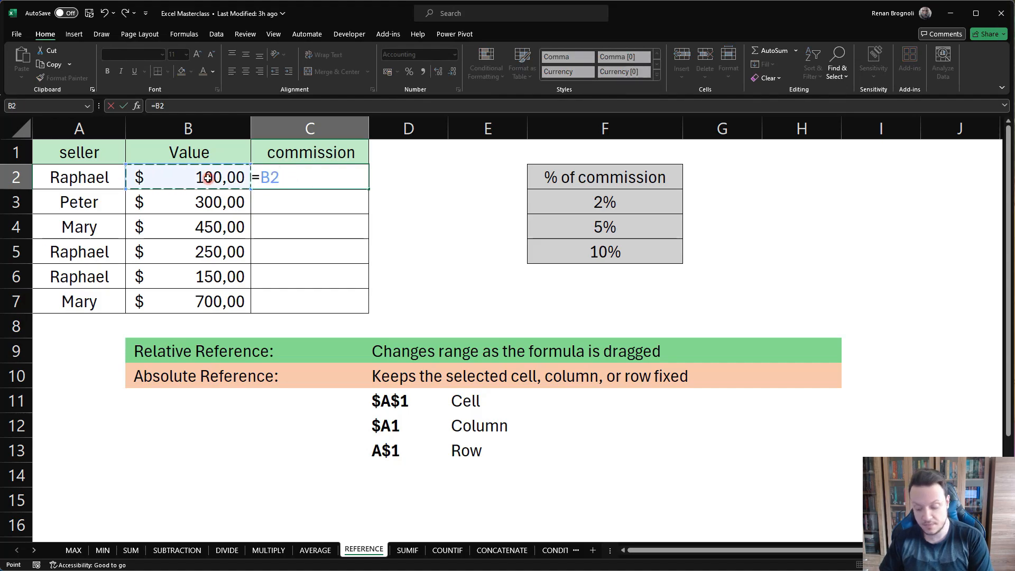
pyautogui.write('*')
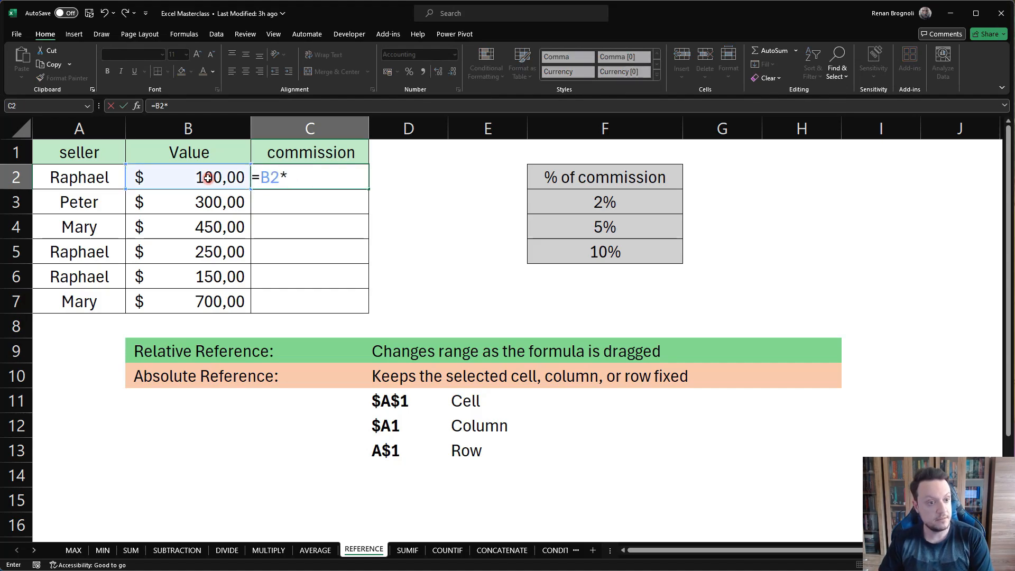
pyautogui.click(597, 203)
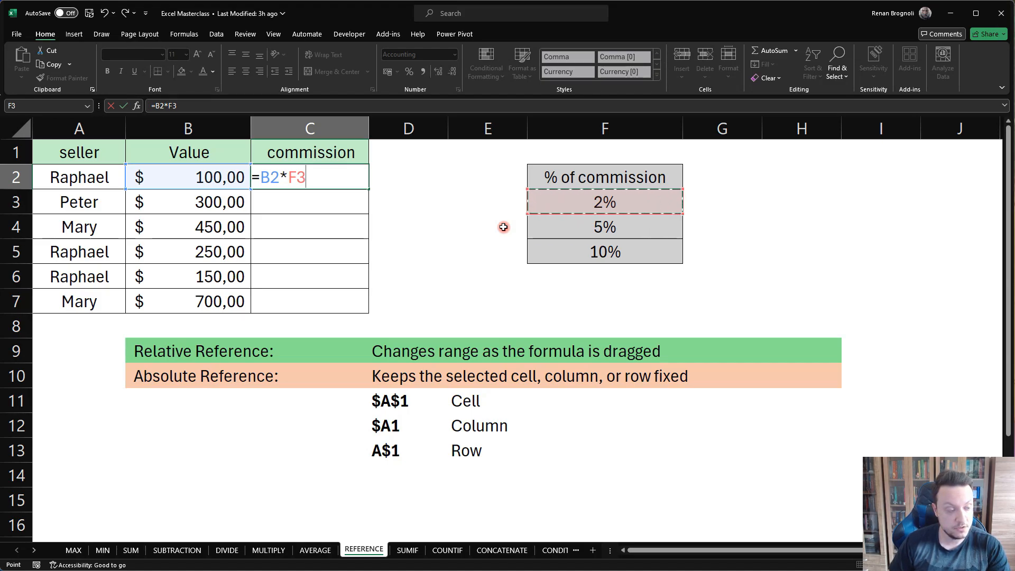
pyautogui.press('F4')
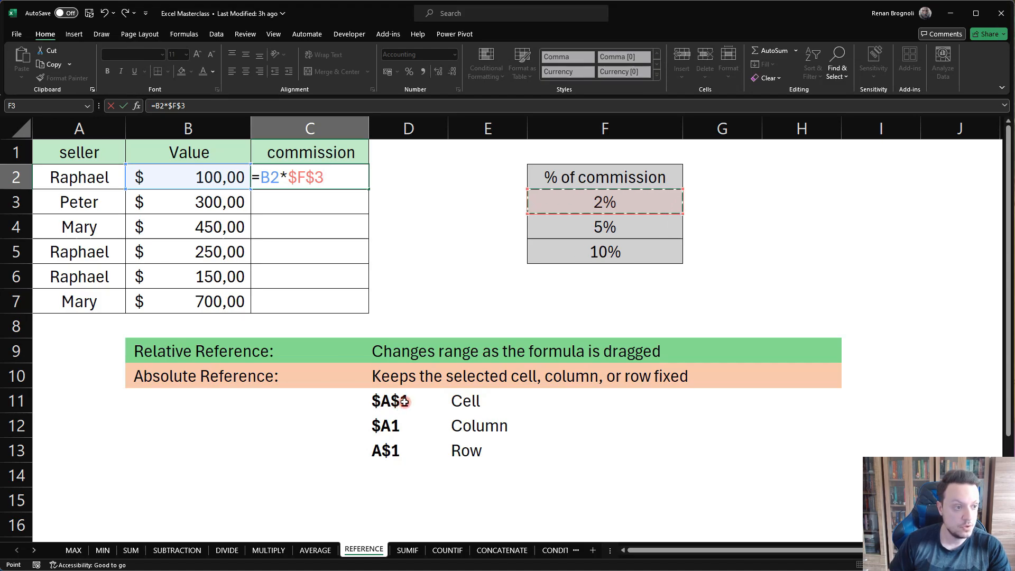
# Step: Cycle the commission reference through F$3, $F3 and F3 back to $F$3, and examine its fixed column and row parts
pyautogui.press('F4')
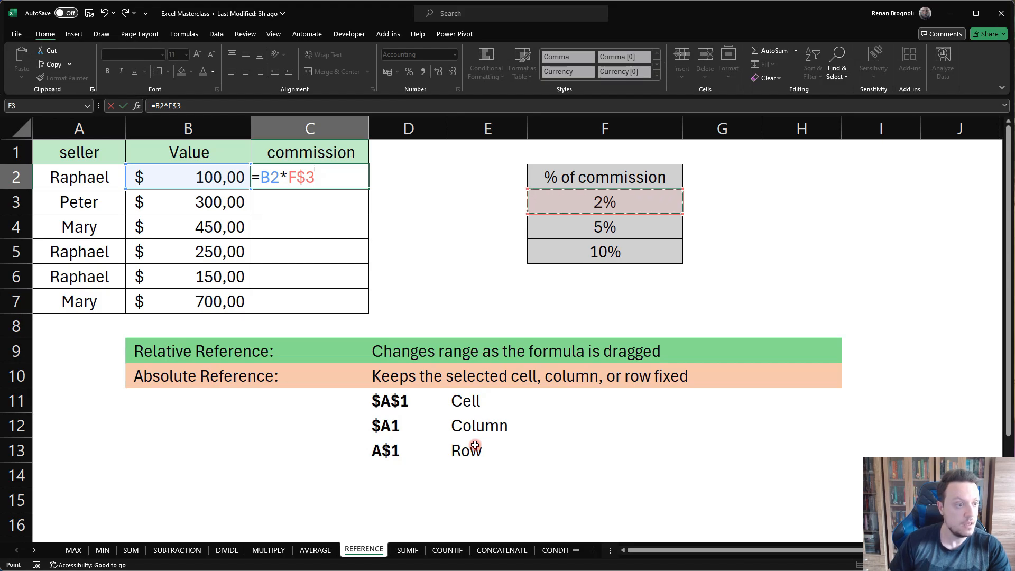
pyautogui.press('F4')
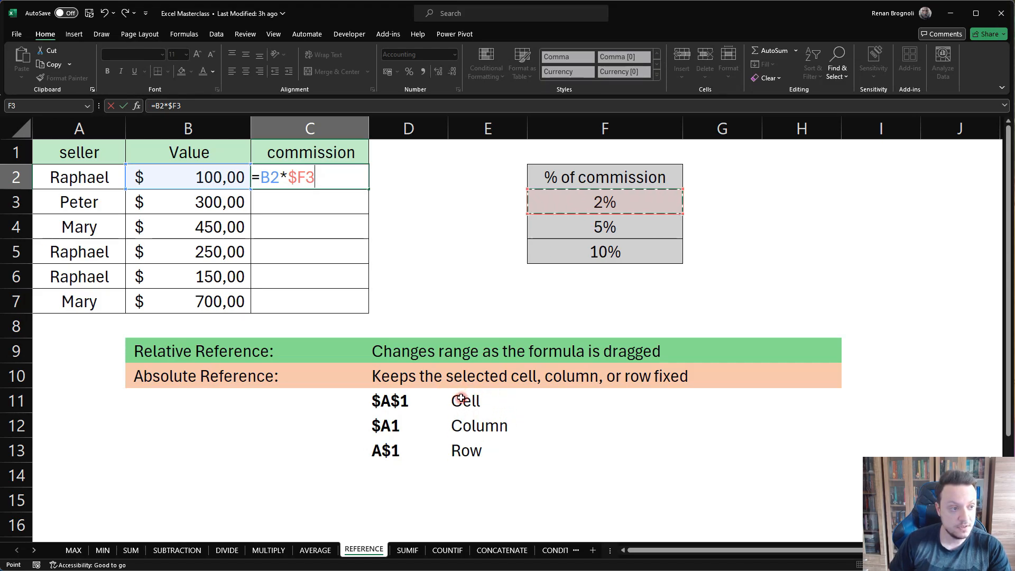
pyautogui.press('F4')
pyautogui.press('F4')
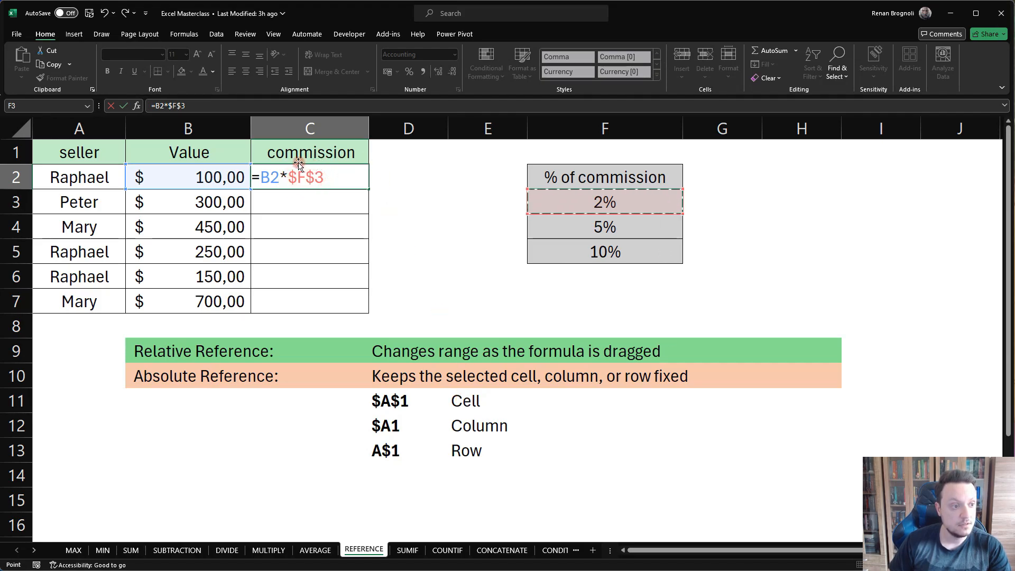
pyautogui.moveTo(287, 178); pyautogui.dragTo(305, 178)
pyautogui.click(307, 178)
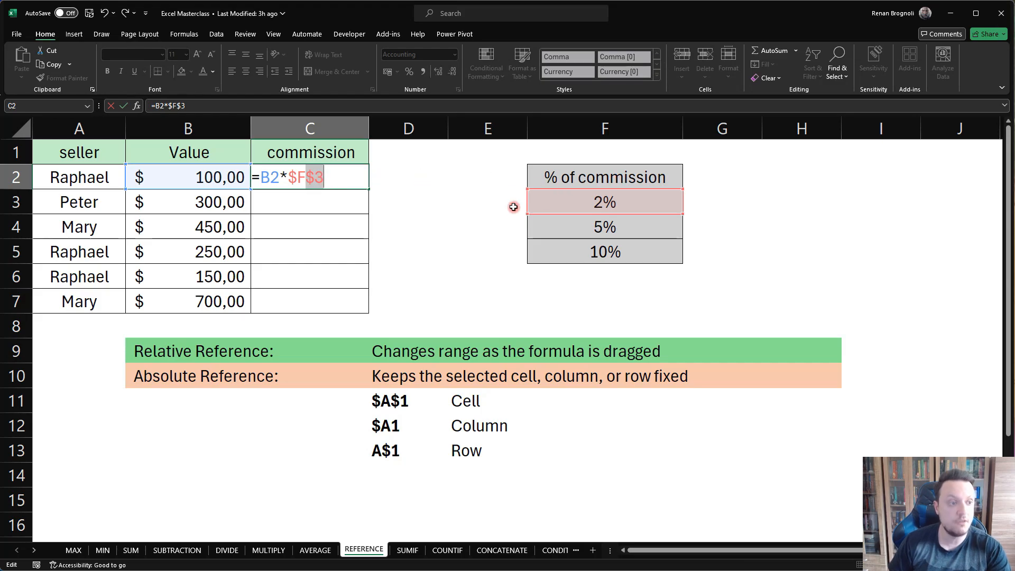
# Step: Commit =B2*$F$3 in C2 and fill it down through C7
pyautogui.press('Return')
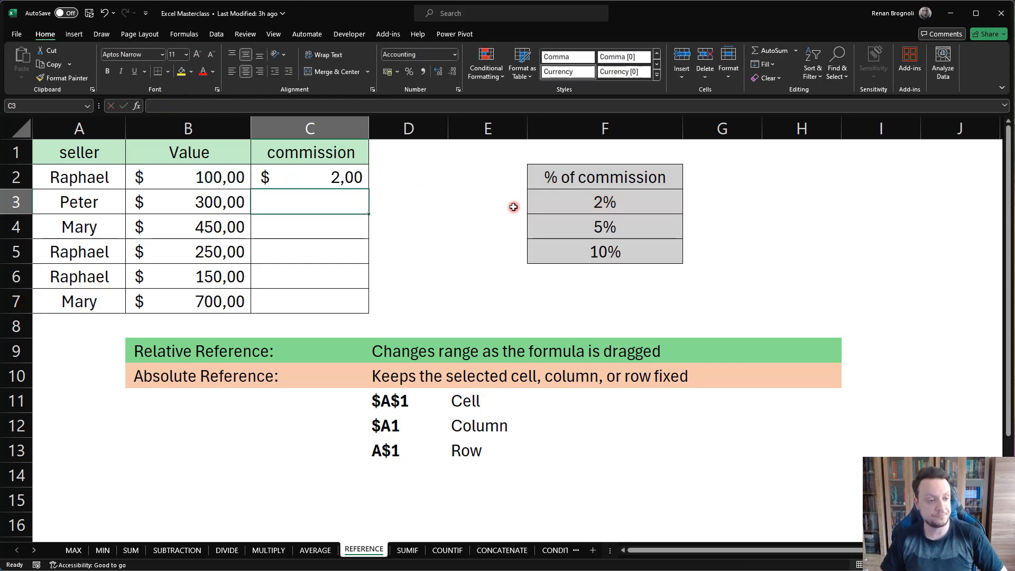
pyautogui.click(353, 185)
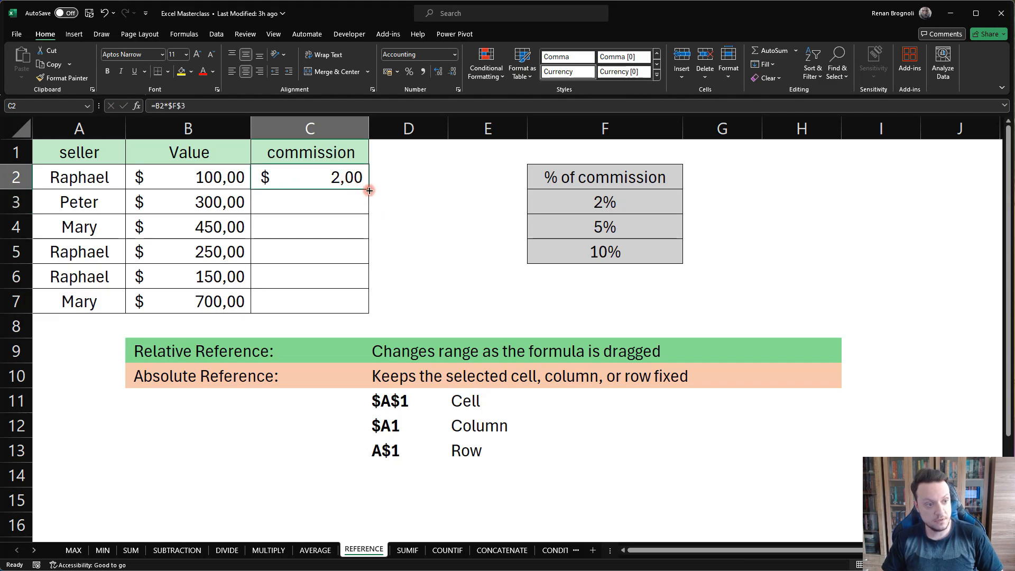
pyautogui.moveTo(369, 190); pyautogui.dragTo(354, 307)
pyautogui.click(407, 272)
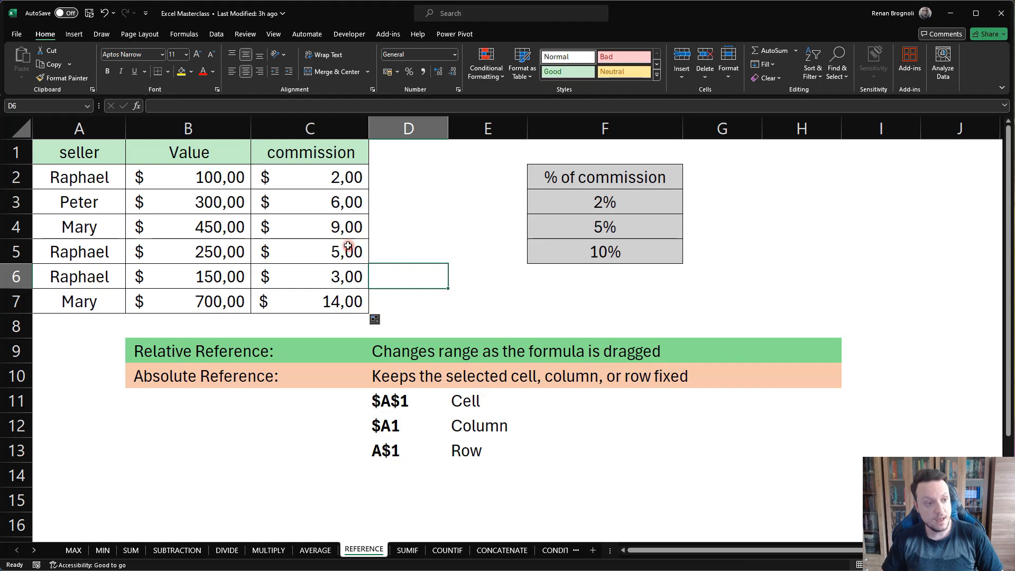
# Step: Inspect the formulas in C2, C3, C4 and C7 to check how the value reference and the fixed commission reference behave
pyautogui.doubleClick(324, 178)
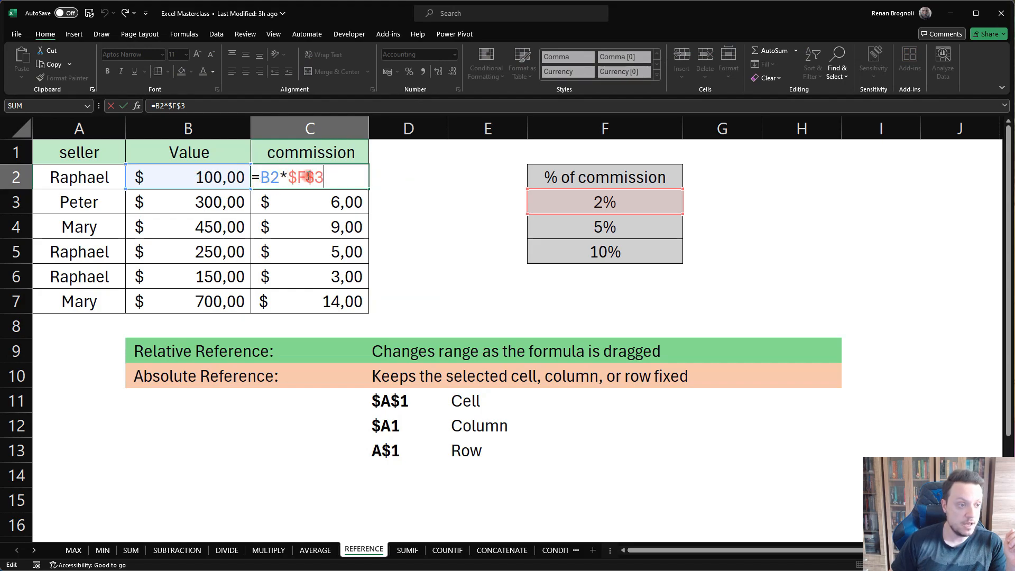
pyautogui.press('Return')
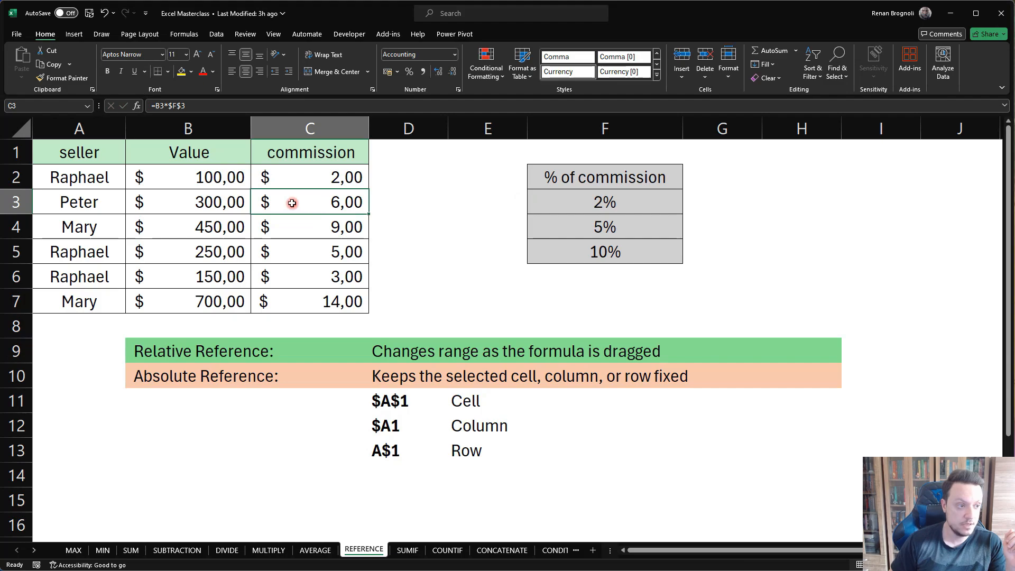
pyautogui.doubleClick(289, 202)
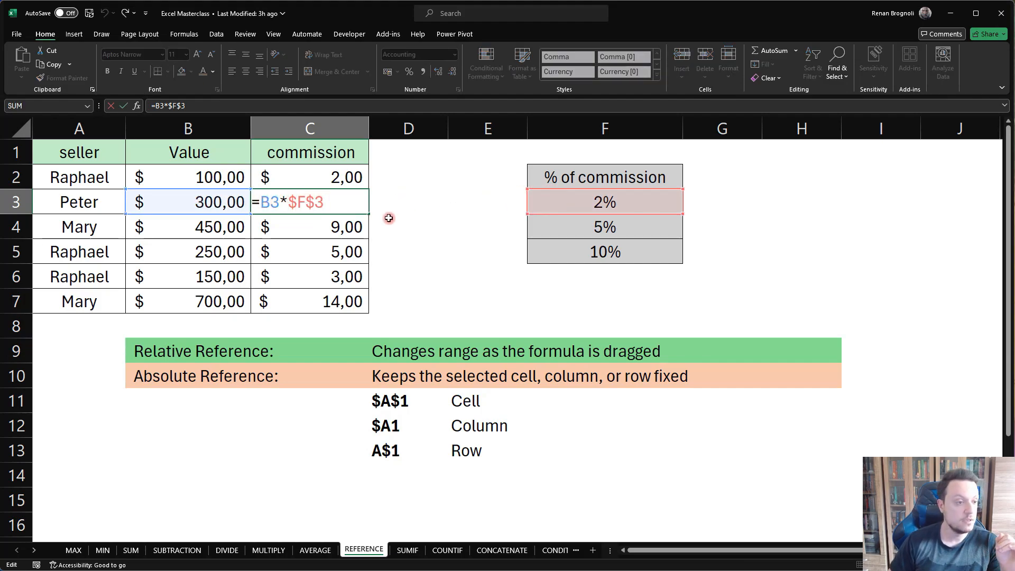
pyautogui.press('Return')
pyautogui.doubleClick(315, 233)
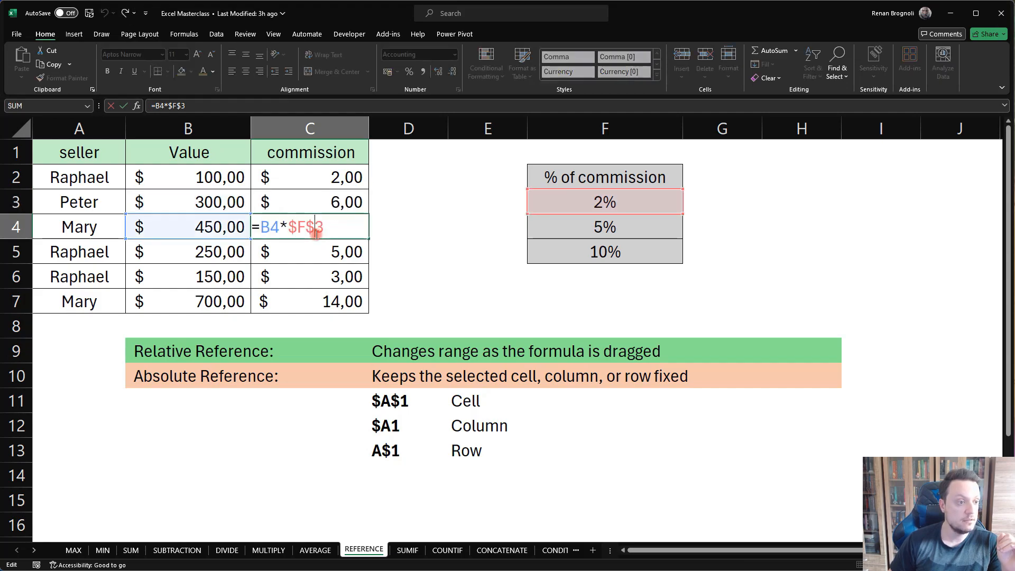
pyautogui.press('Return')
pyautogui.doubleClick(307, 299)
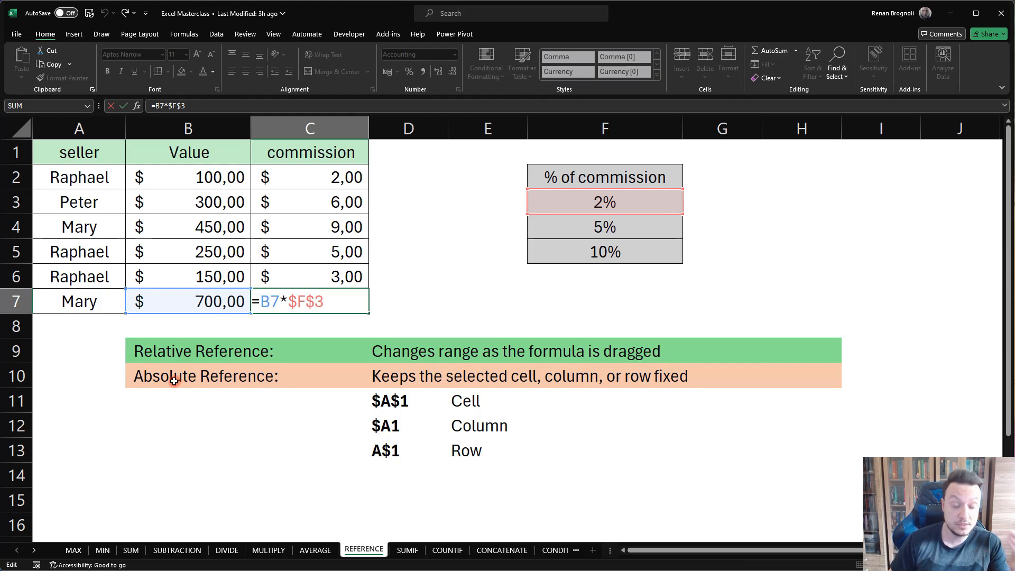
pyautogui.click(451, 256)
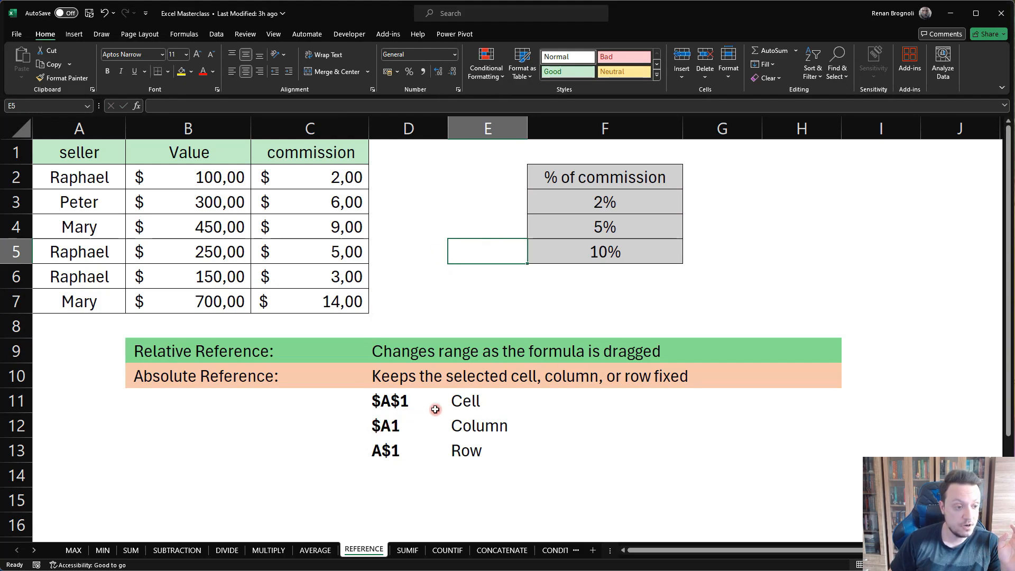
# Step: Review the notes on fixing only the column ($A1) or only the row (A$1) in D12:E13
pyautogui.moveTo(371, 428); pyautogui.dragTo(475, 430)
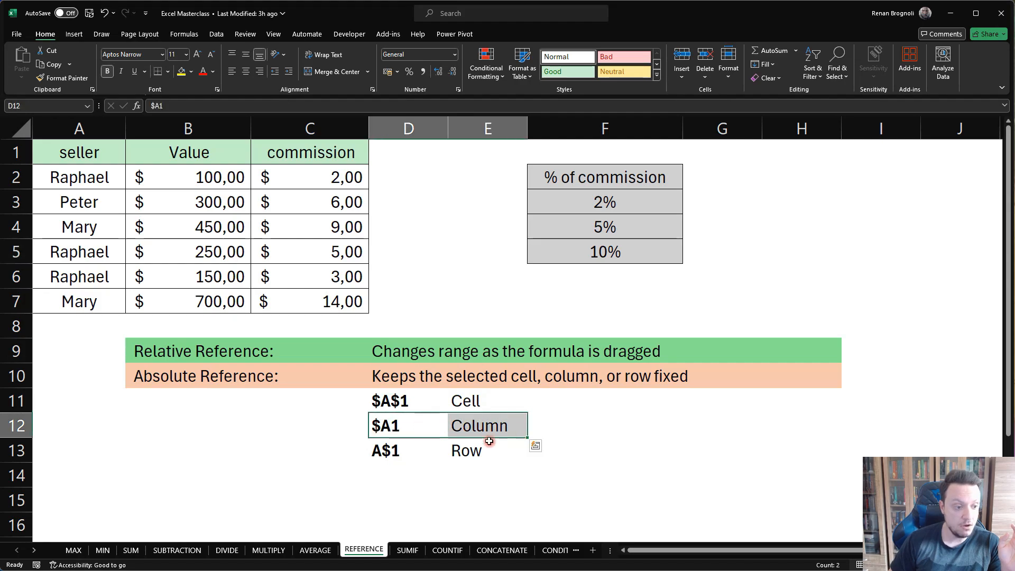
pyautogui.moveTo(397, 449); pyautogui.dragTo(476, 455)
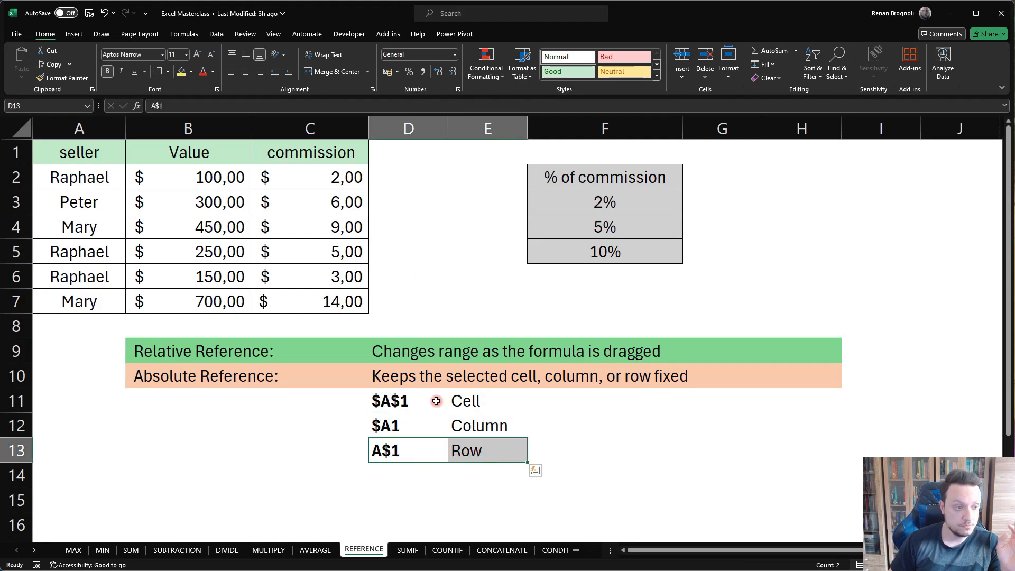
pyautogui.click(416, 226)
# Step: Clear the commission formulas from C2:C7
pyautogui.click(336, 174)
pyautogui.moveTo(336, 174); pyautogui.dragTo(326, 300)
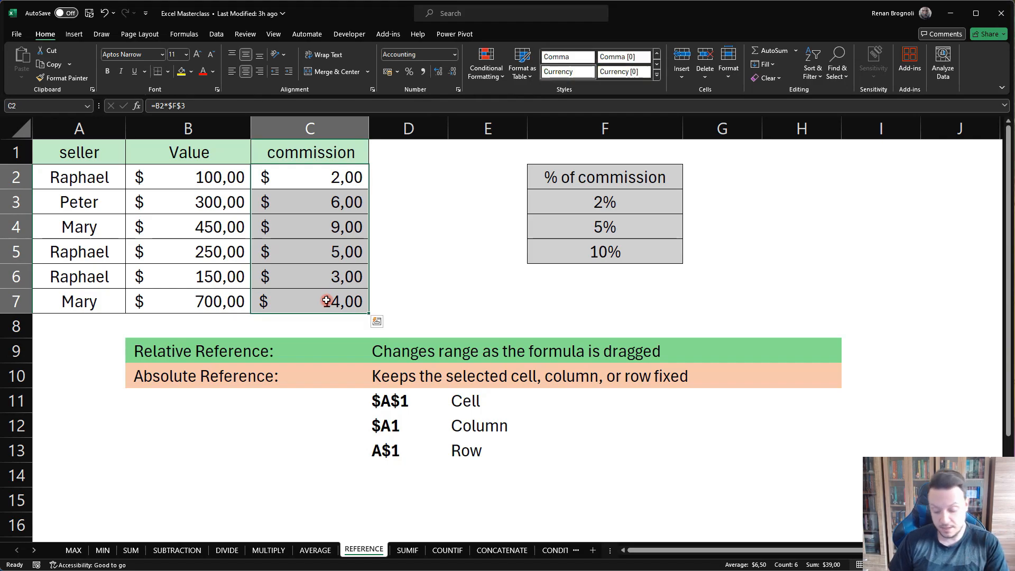
pyautogui.press('Delete')
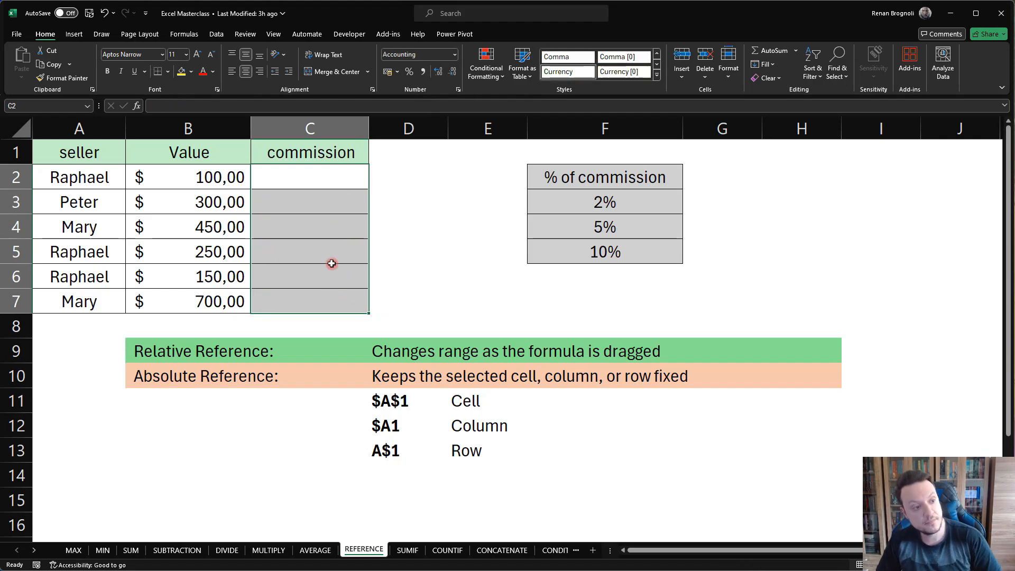
# Step: Enter =B2*$F3 in C2, fixing only the column of the 2% commission reference
pyautogui.click(296, 173)
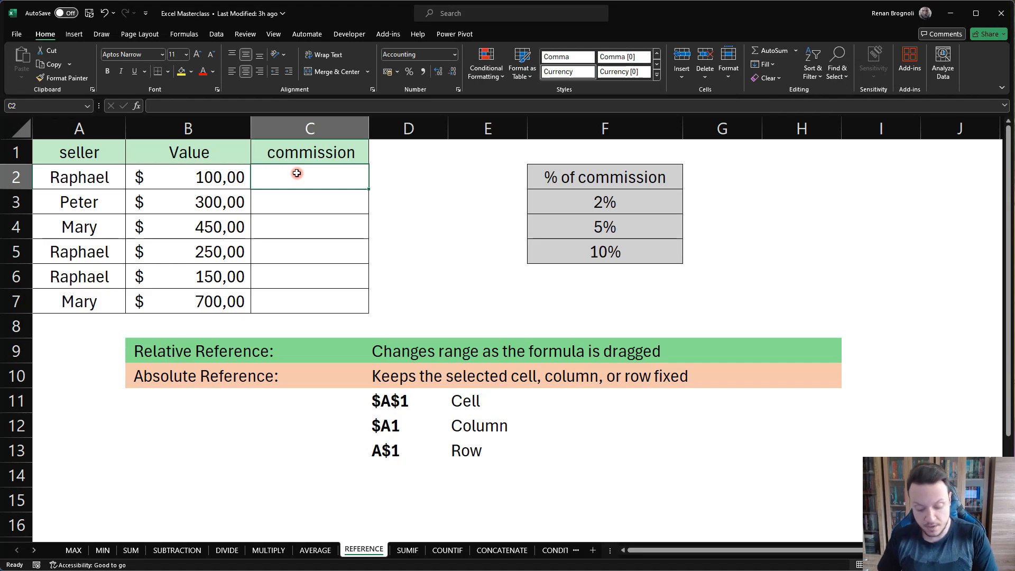
pyautogui.write('=')
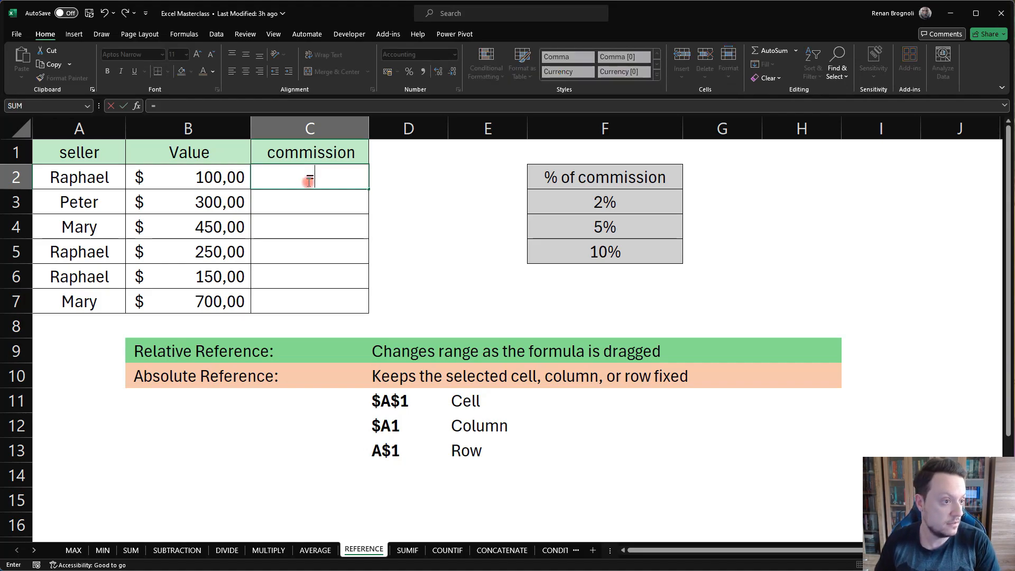
pyautogui.click(209, 172)
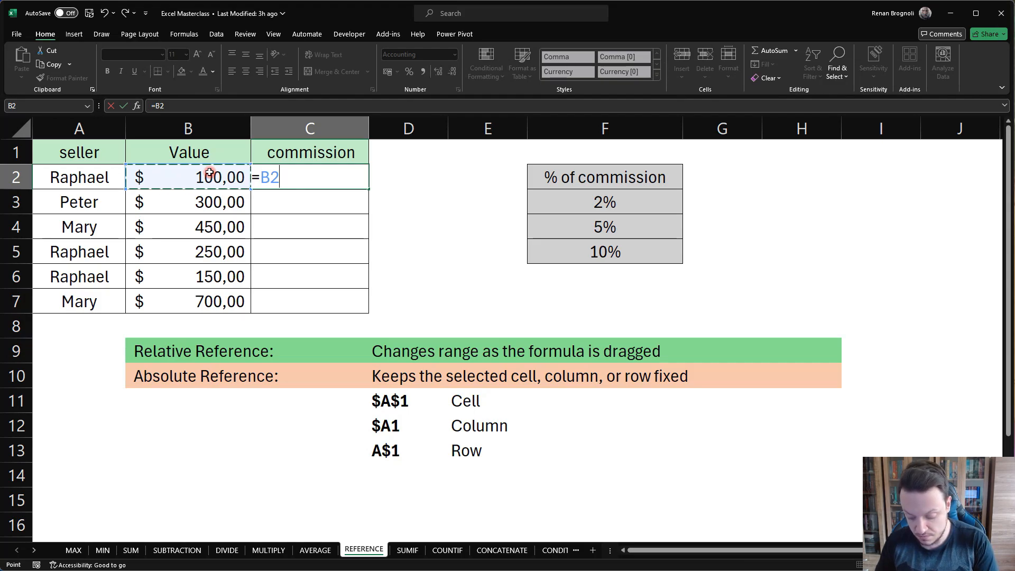
pyautogui.write('*')
pyautogui.click(598, 204)
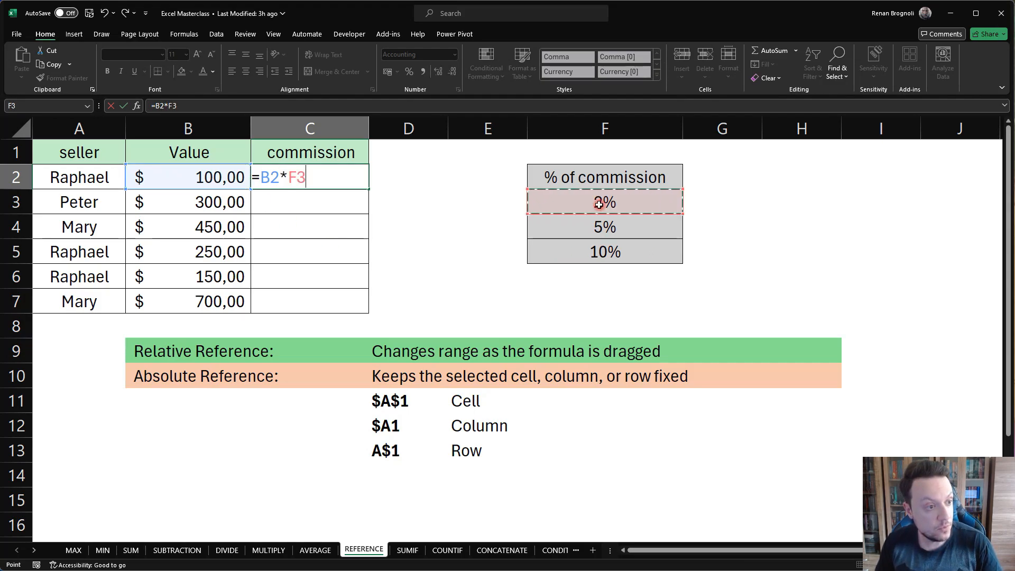
pyautogui.press('F4')
pyautogui.press('F4')
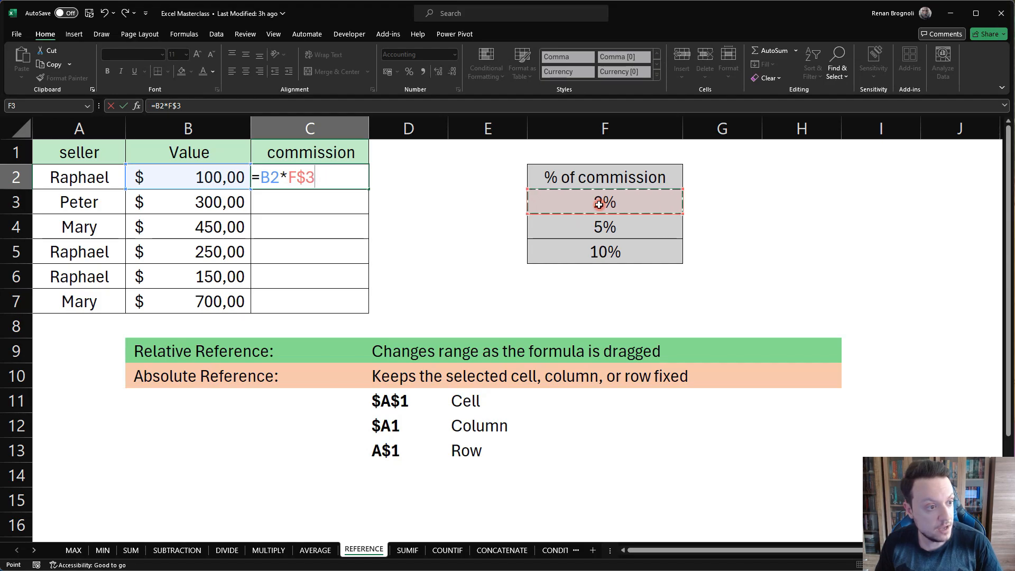
pyautogui.press('F4')
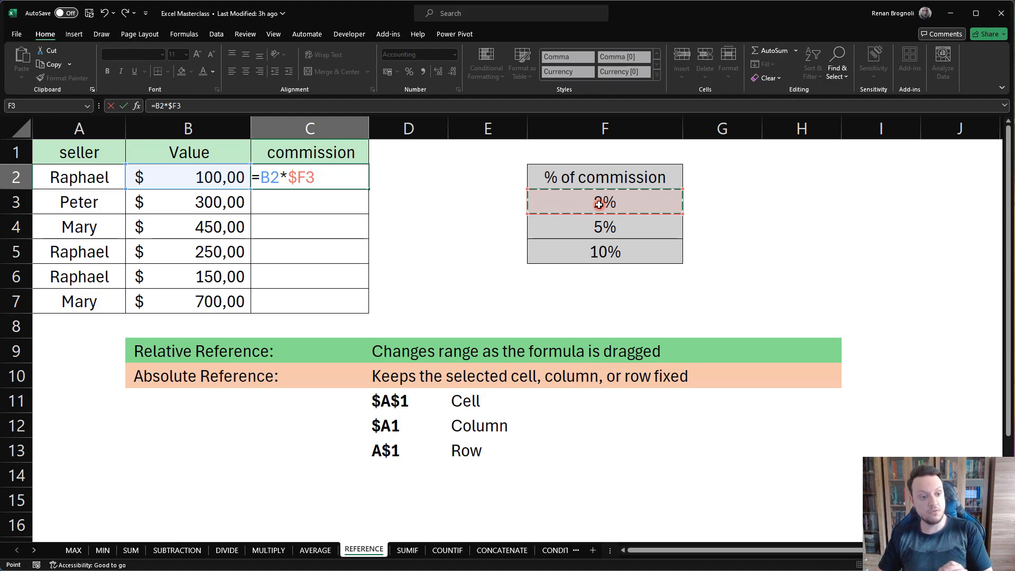
pyautogui.press('Return')
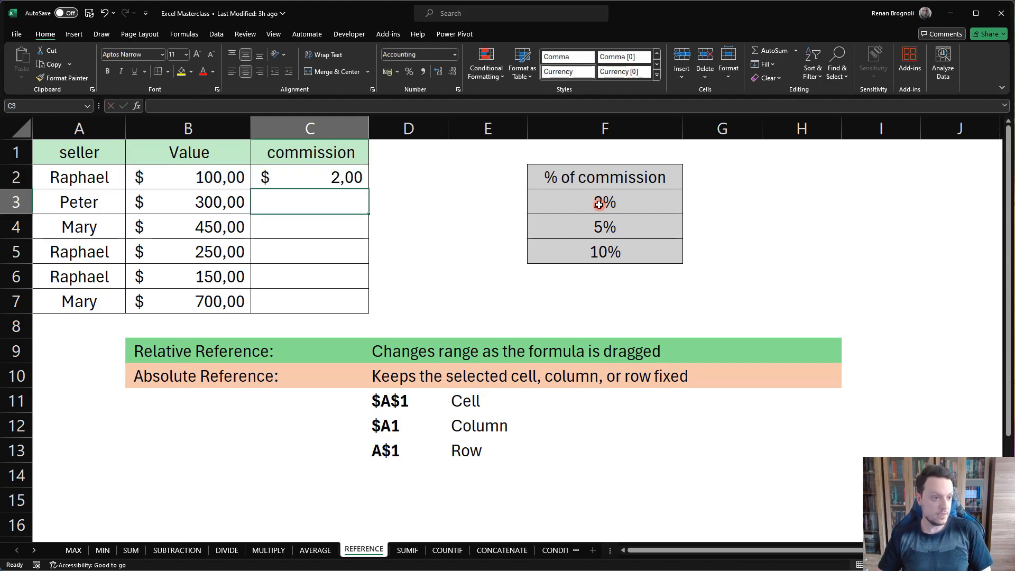
# Step: Fill the column-fixed commission formula from C2 down through C7
pyautogui.click(335, 174)
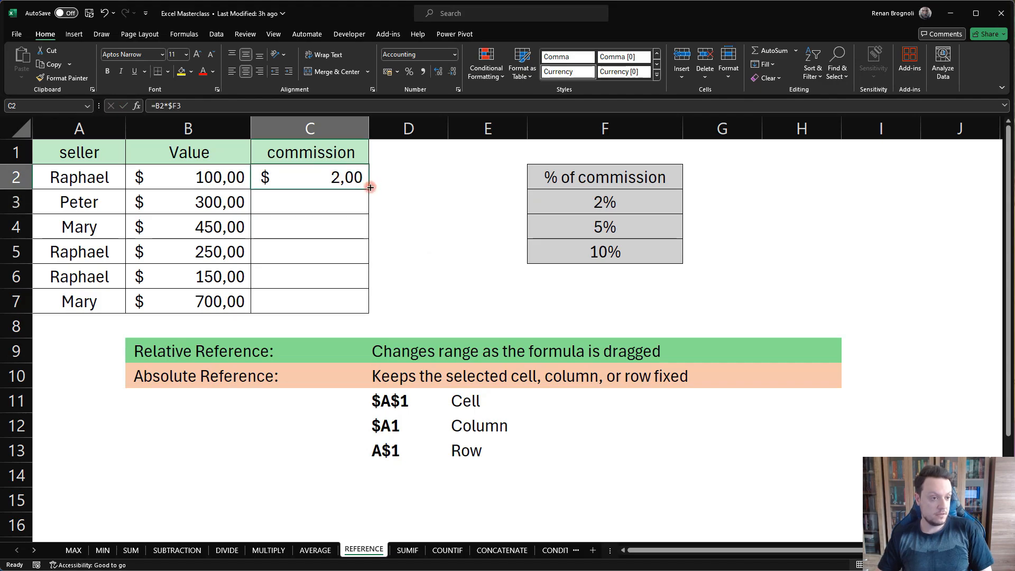
pyautogui.moveTo(370, 188); pyautogui.dragTo(364, 309)
pyautogui.click(444, 289)
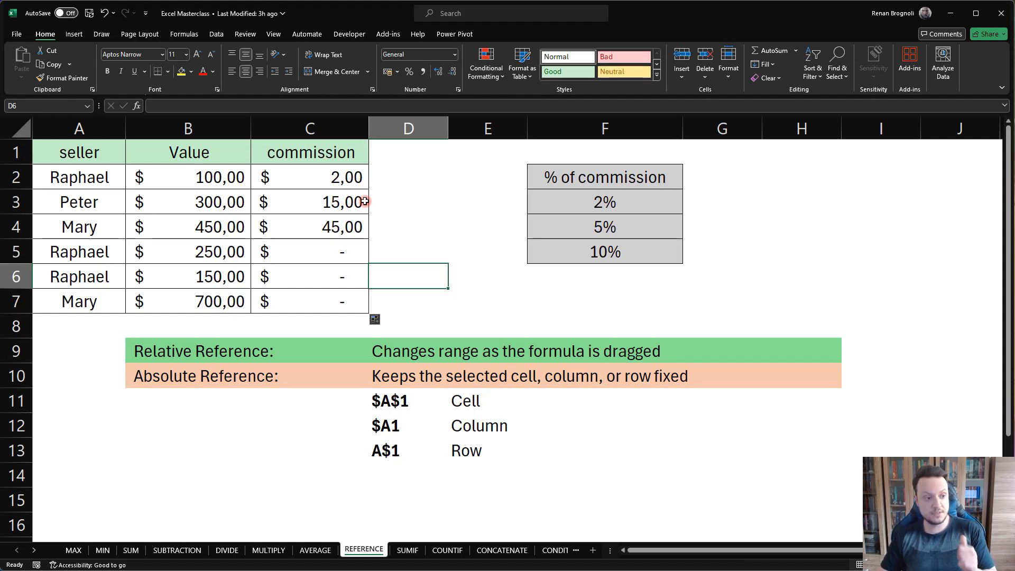
# Step: Review the relative reference note and inspect the formulas in C2 through C5 for how the commission row shifts
pyautogui.moveTo(137, 350); pyautogui.dragTo(252, 354)
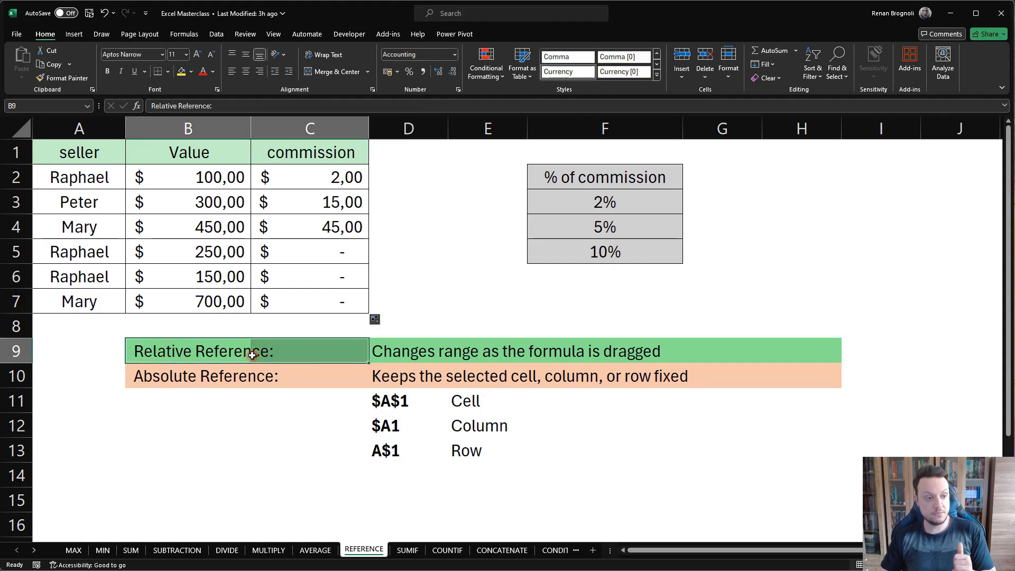
pyautogui.doubleClick(336, 178)
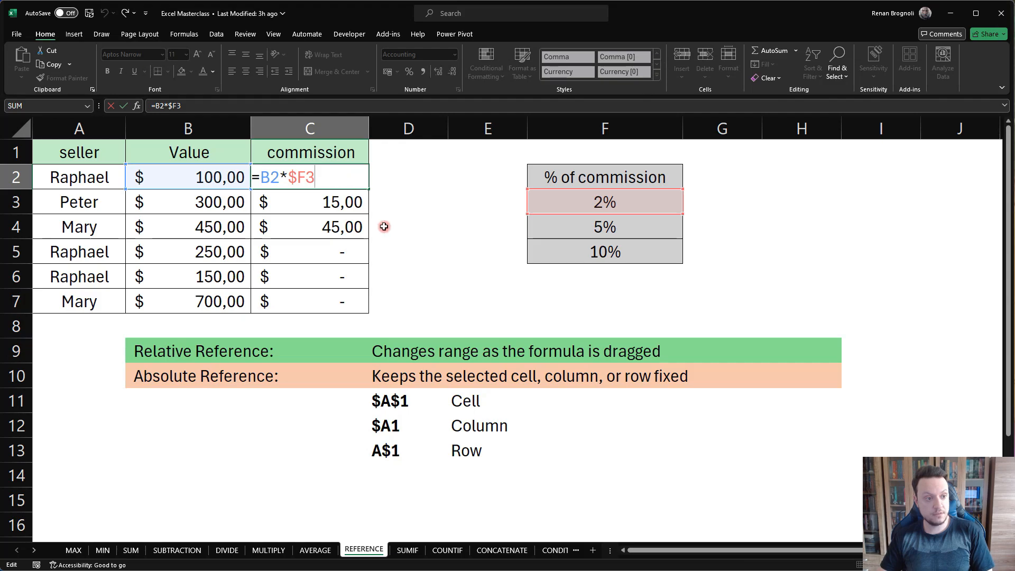
pyautogui.press('Return')
pyautogui.doubleClick(329, 201)
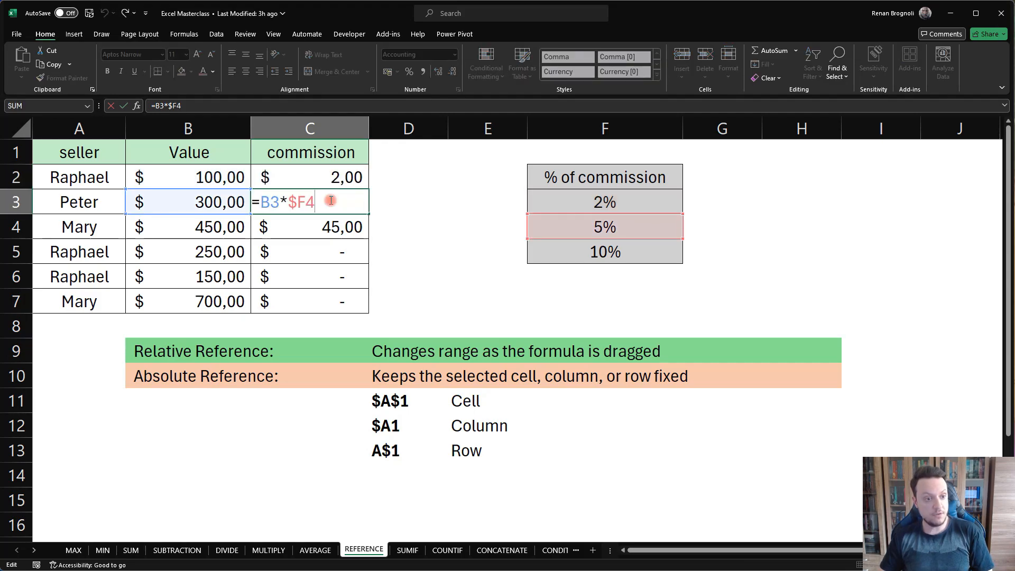
pyautogui.press('Return')
pyautogui.doubleClick(324, 219)
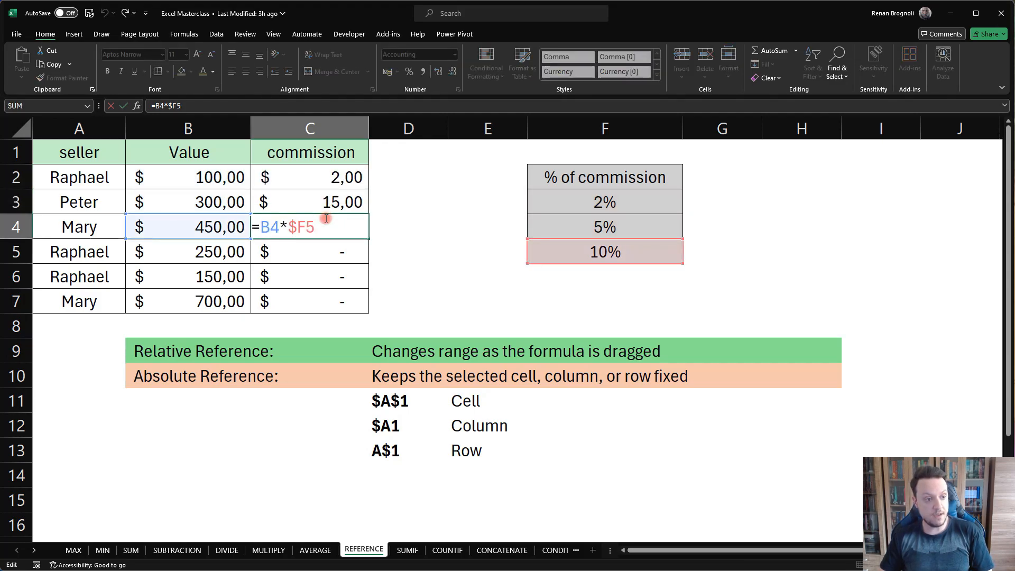
pyautogui.press('Return')
pyautogui.doubleClick(316, 241)
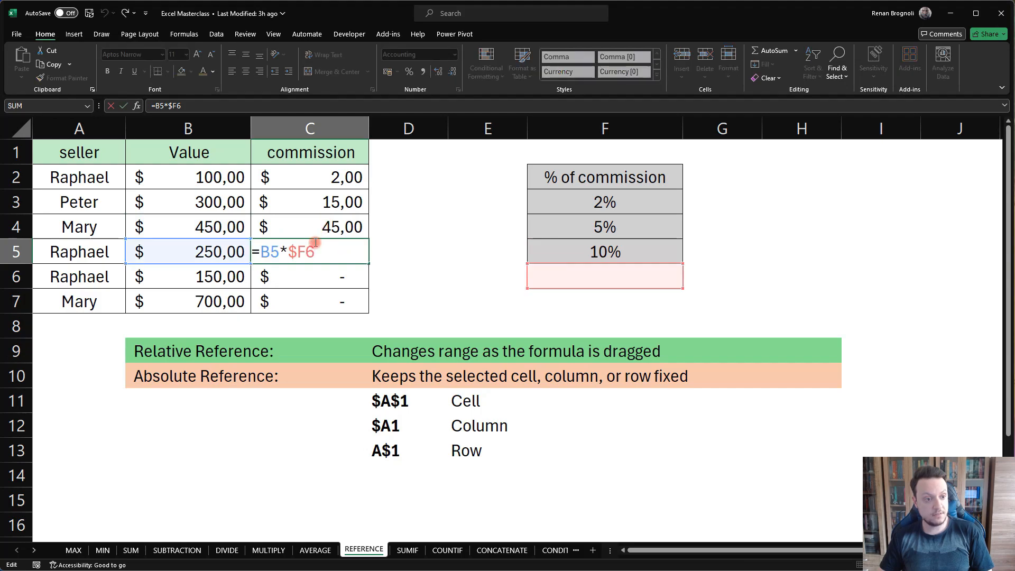
pyautogui.press('Return')
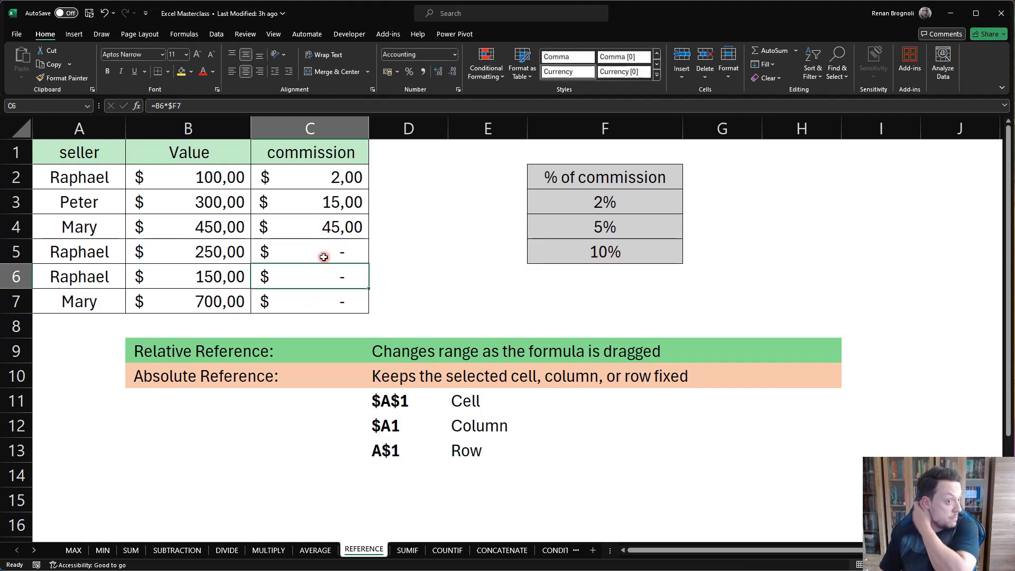
# Step: Fill the C2 formula across into D2 and inspect which references shift in the copied formula
pyautogui.click(346, 181)
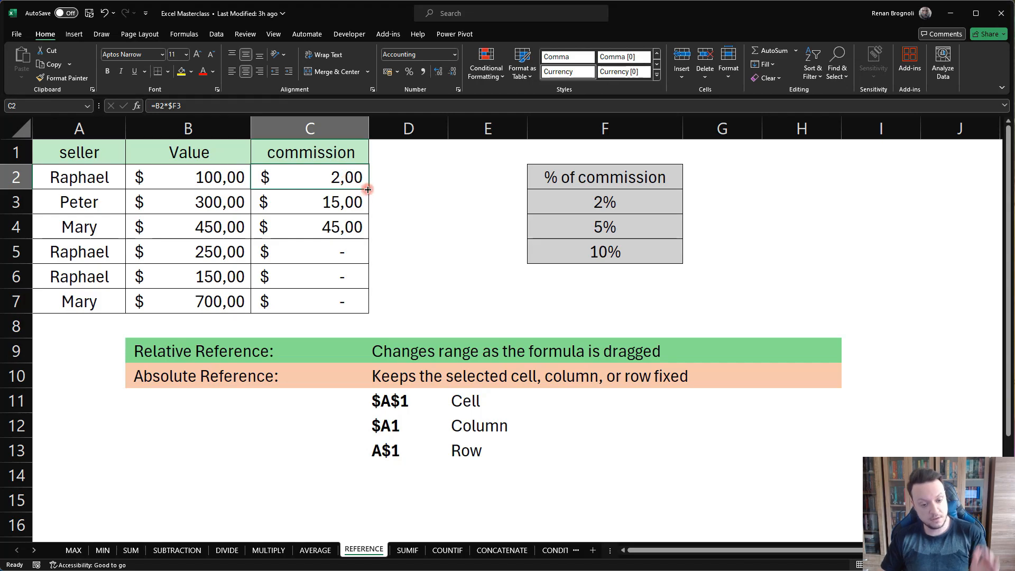
pyautogui.moveTo(367, 189); pyautogui.dragTo(444, 211)
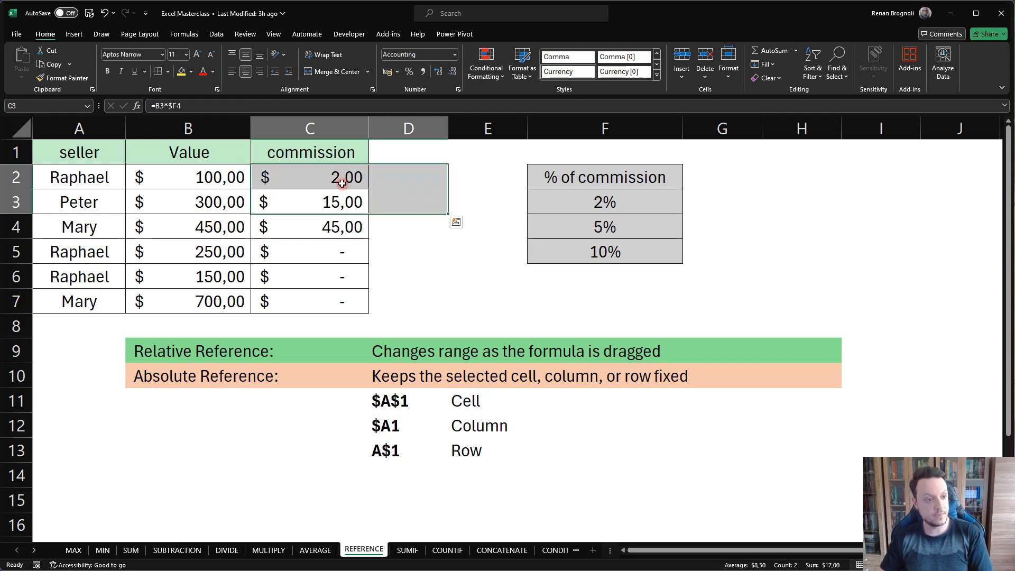
pyautogui.click(342, 183)
pyautogui.moveTo(366, 187); pyautogui.dragTo(418, 186)
pyautogui.click(415, 225)
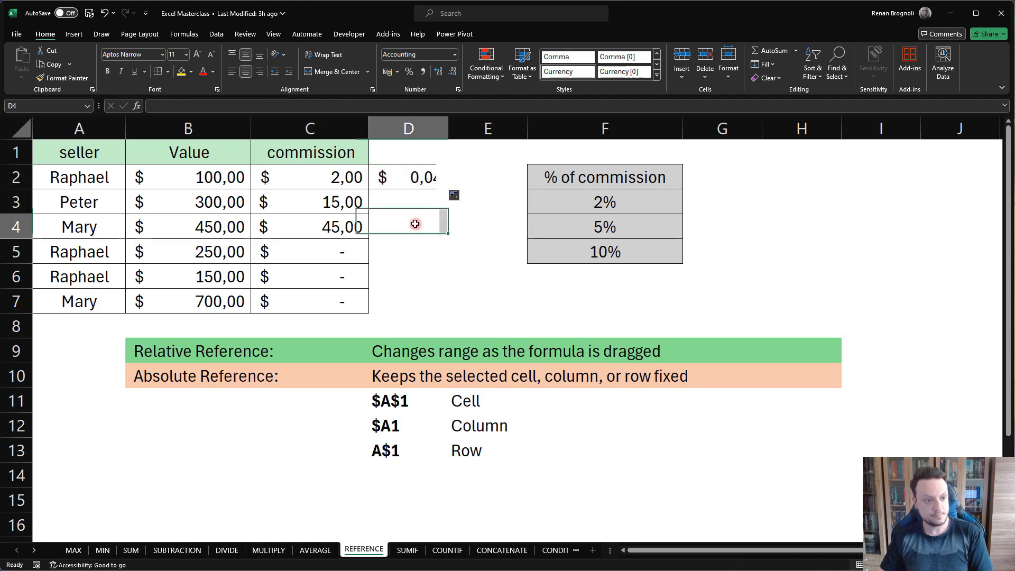
pyautogui.doubleClick(417, 177)
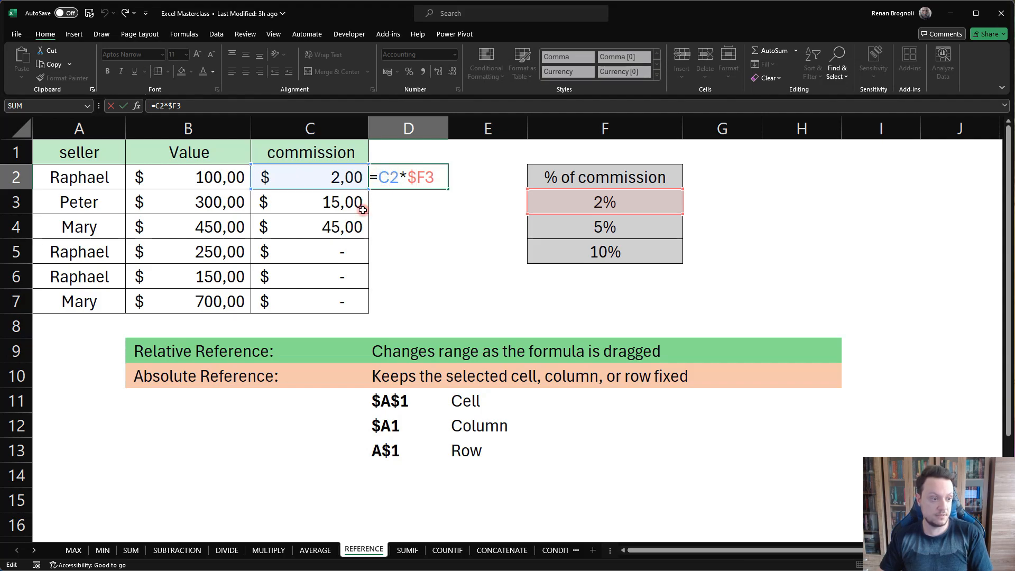
pyautogui.press('Return')
# Step: Fill the column-fixed formula from D2 down through D7 and inspect the copied formula in D3
pyautogui.click(428, 179)
pyautogui.moveTo(445, 189); pyautogui.dragTo(443, 304)
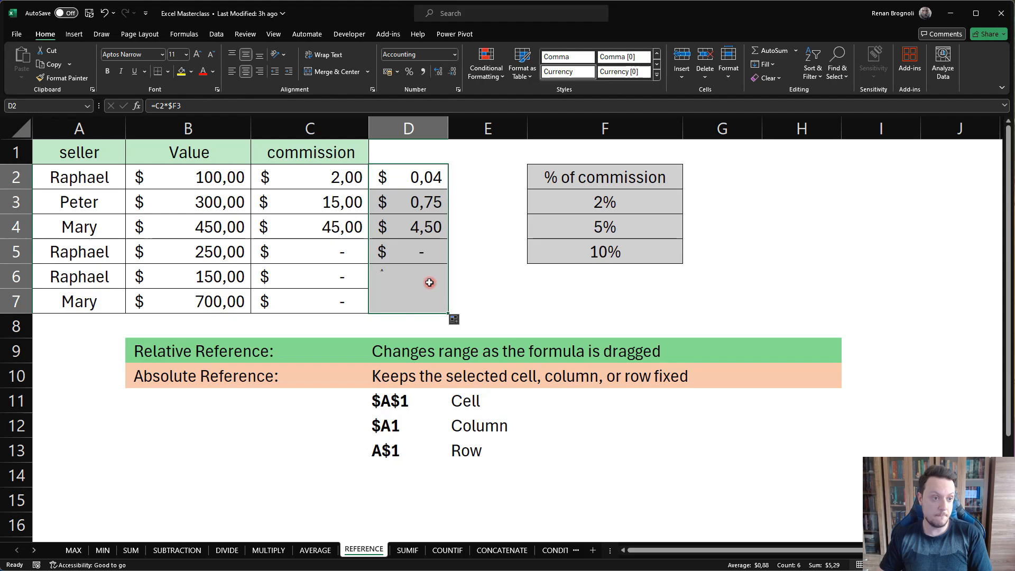
pyautogui.doubleClick(418, 200)
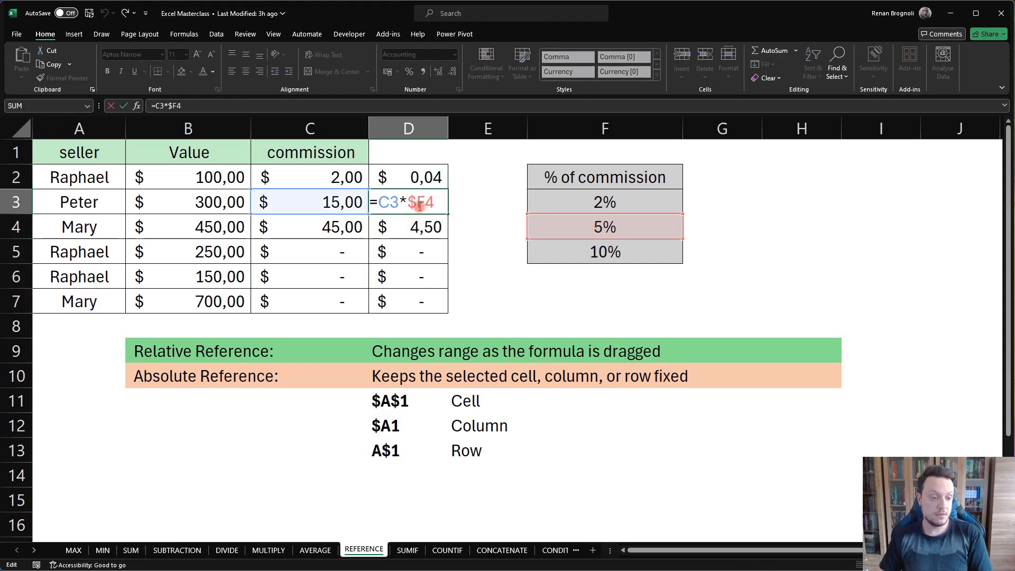
pyautogui.moveTo(417, 201); pyautogui.dragTo(425, 201)
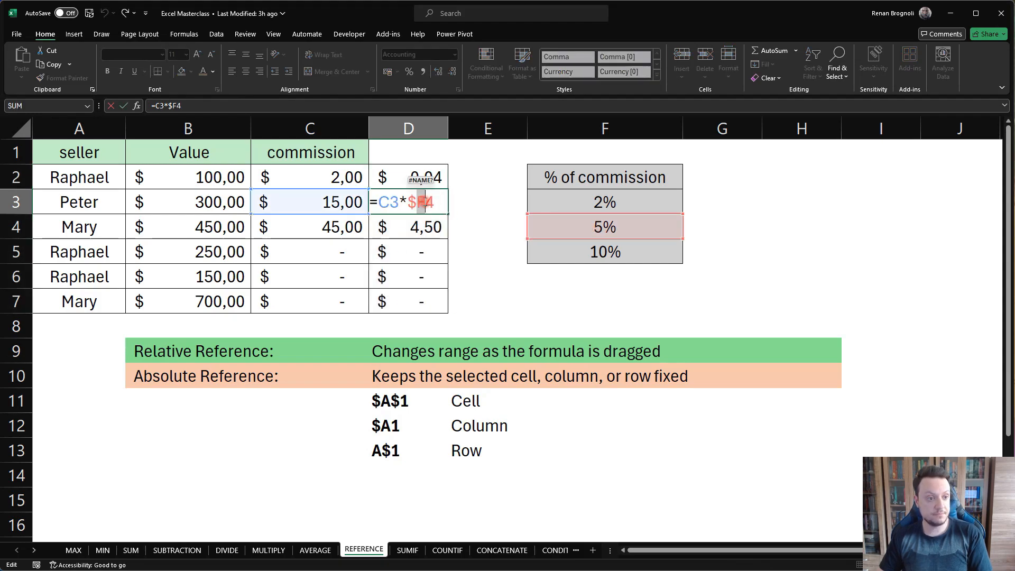
pyautogui.press('Escape')
# Step: Clear C2:D7 and enter =B2*F$3 in C2, fixing only the row of the 2% commission reference
pyautogui.moveTo(323, 177); pyautogui.dragTo(415, 302)
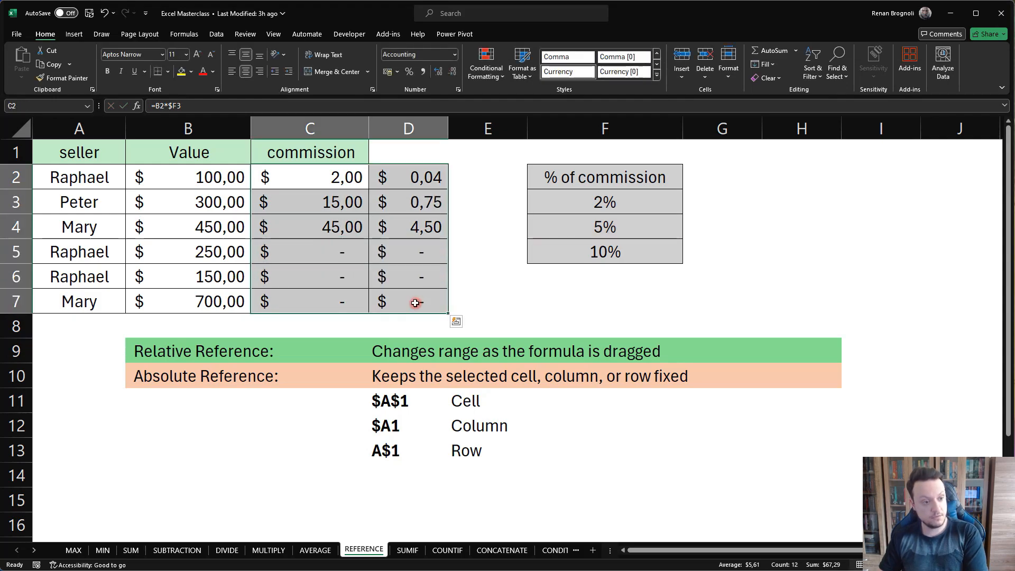
pyautogui.press('Delete')
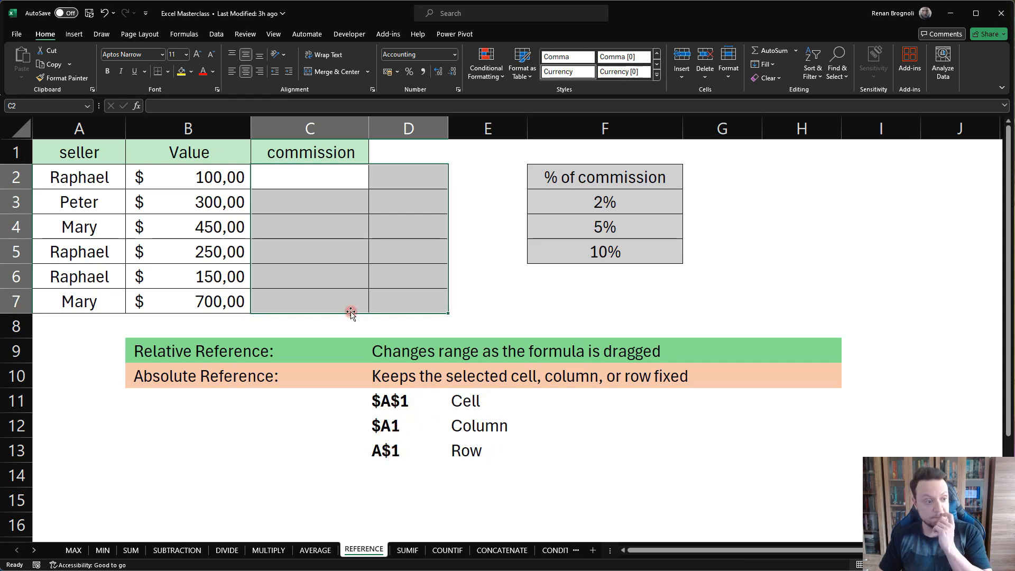
pyautogui.click(306, 181)
pyautogui.write('=')
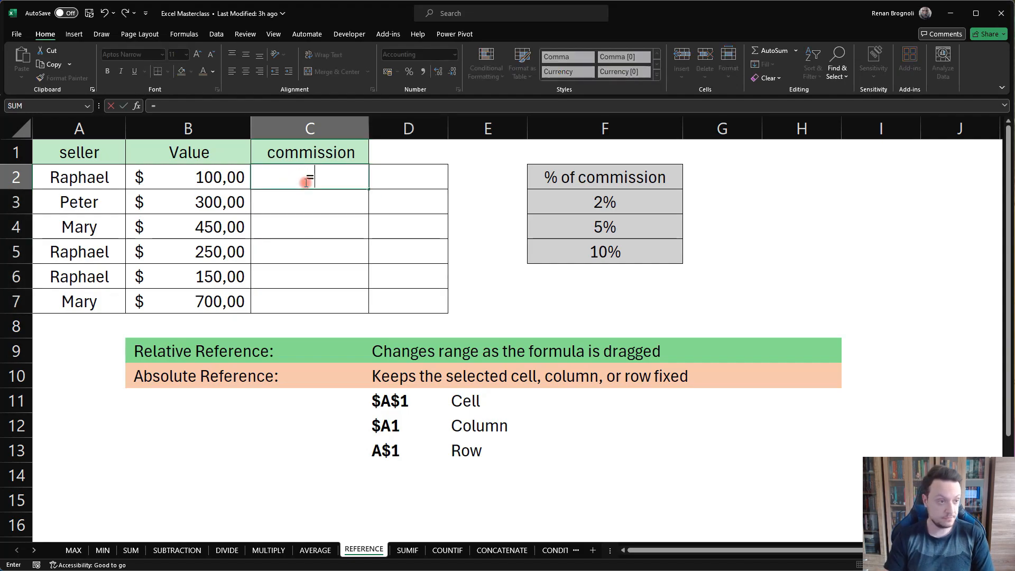
pyautogui.click(210, 189)
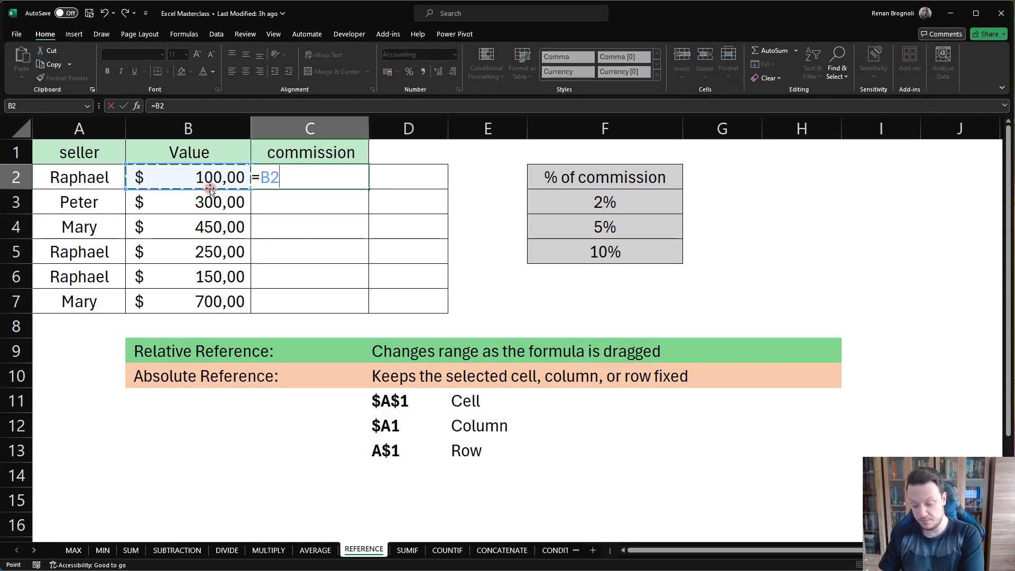
pyautogui.write('*')
pyautogui.click(598, 205)
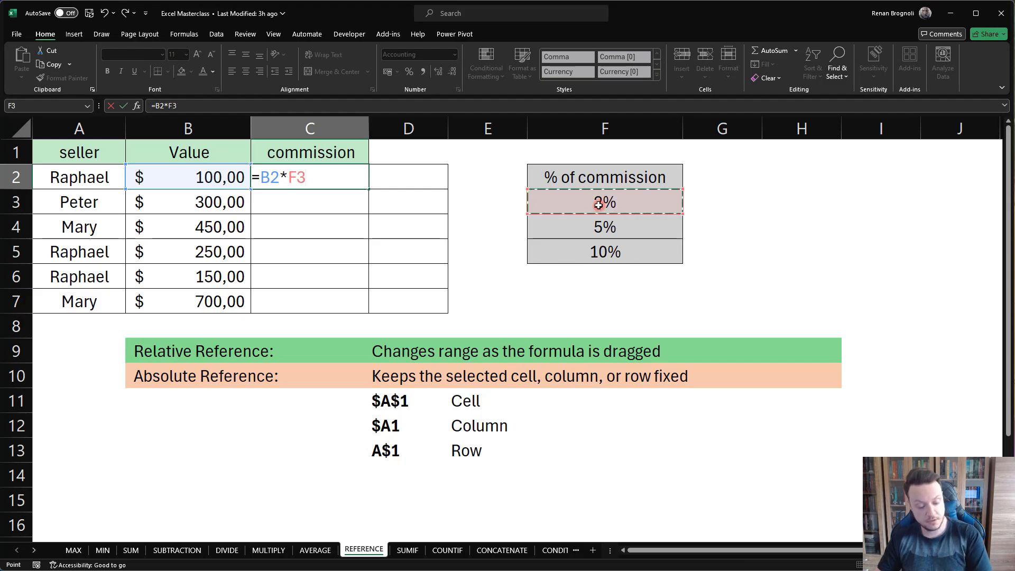
pyautogui.press('F4')
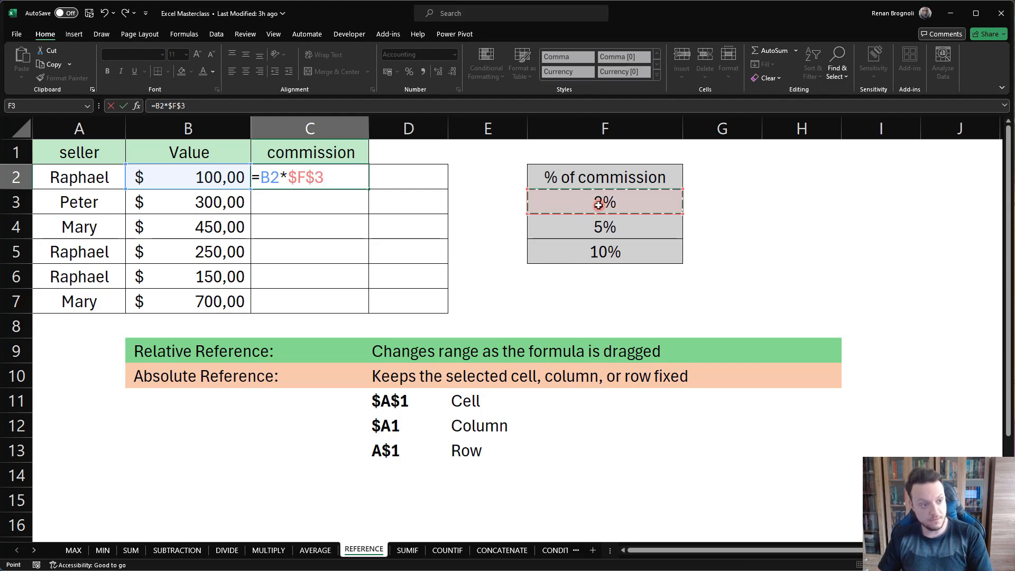
pyautogui.press('F4')
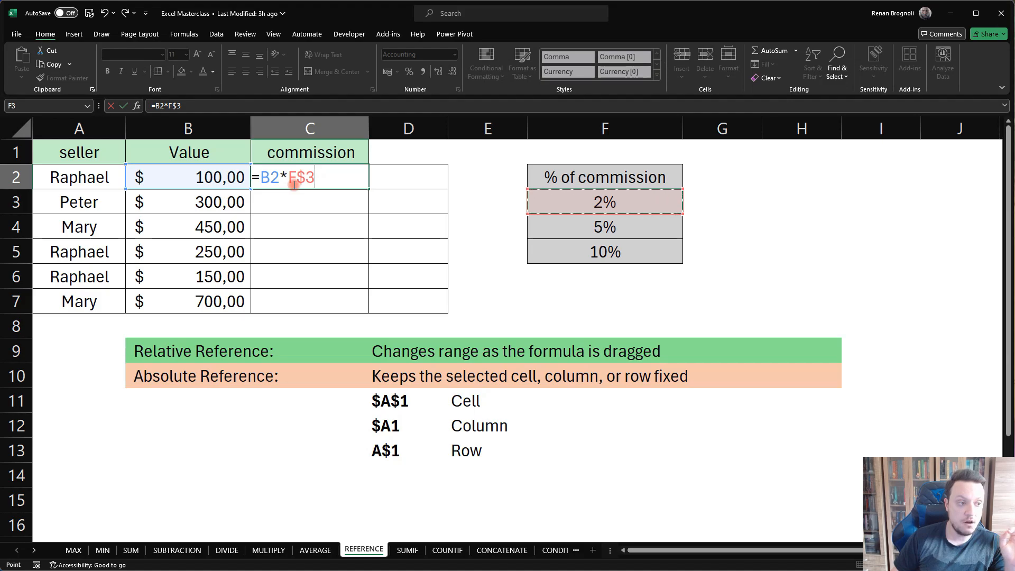
pyautogui.press('Return')
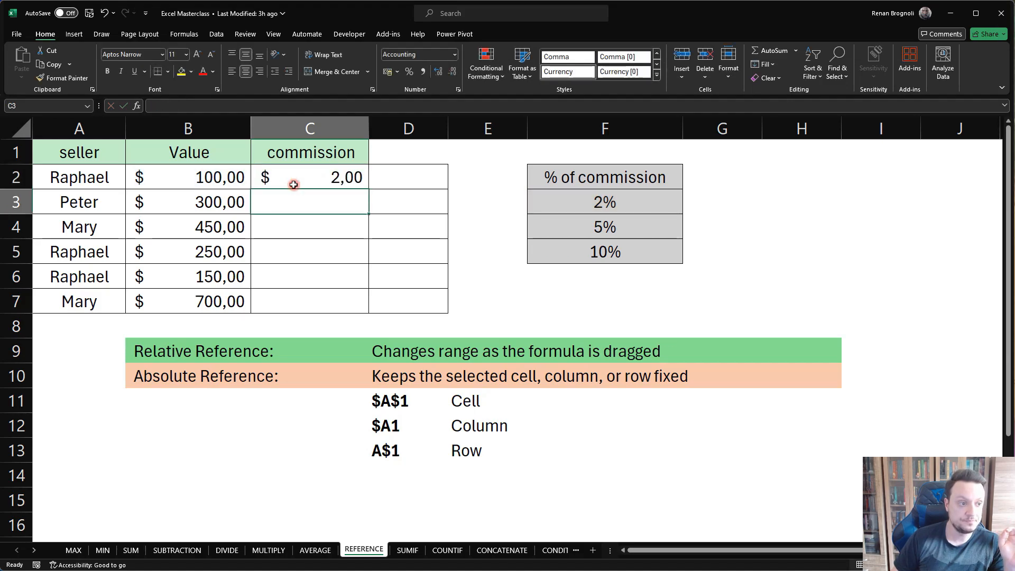
# Step: Fill the row-fixed commission formula from C2 down through C7
pyautogui.click(335, 178)
pyautogui.moveTo(368, 192); pyautogui.dragTo(363, 304)
pyautogui.click(469, 289)
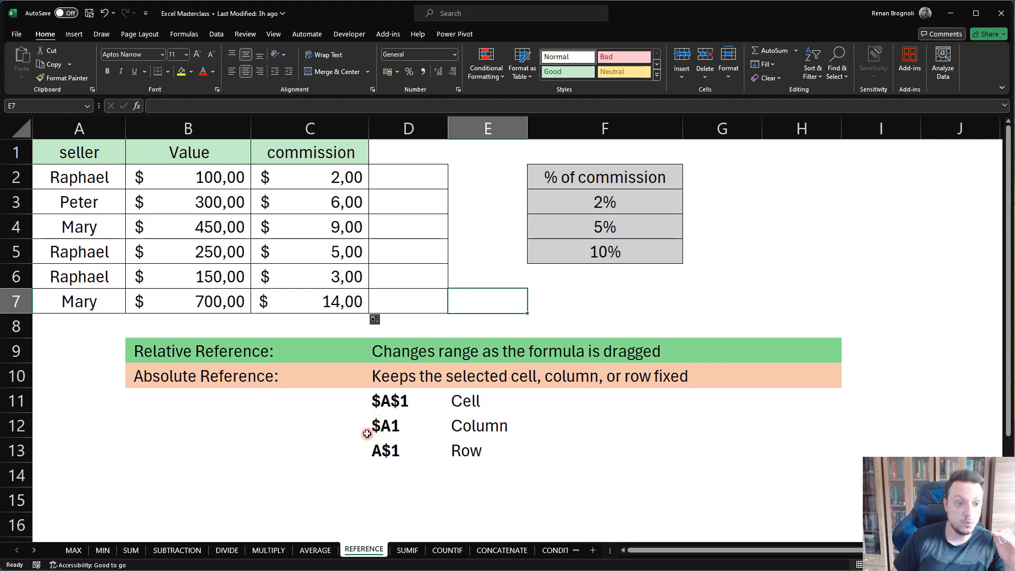
# Step: Inspect the row-fixed formulas in C2 through C5, comparing the value and commission references in each row
pyautogui.click(331, 178)
pyautogui.doubleClick(331, 178)
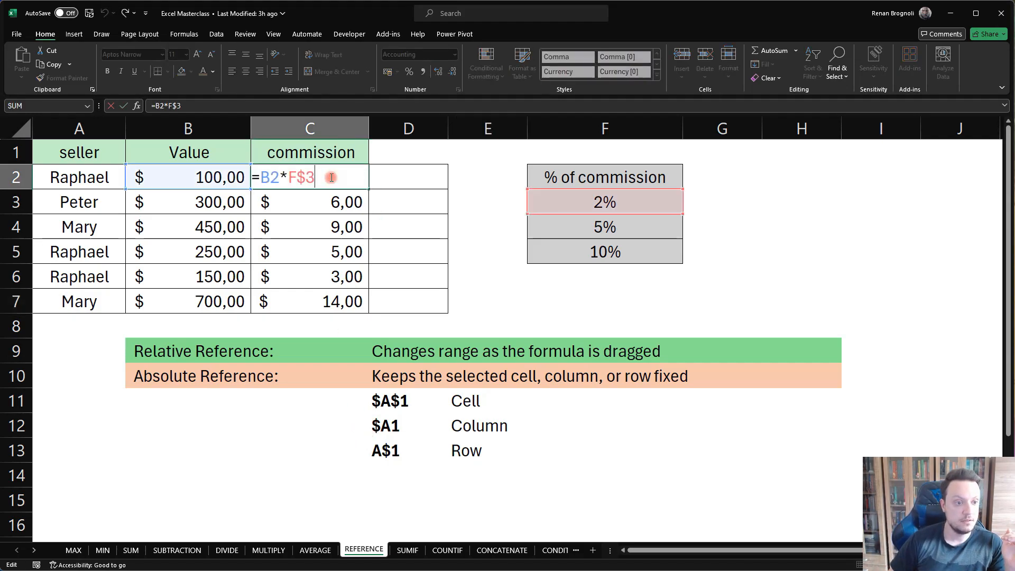
pyautogui.press('Return')
pyautogui.doubleClick(326, 201)
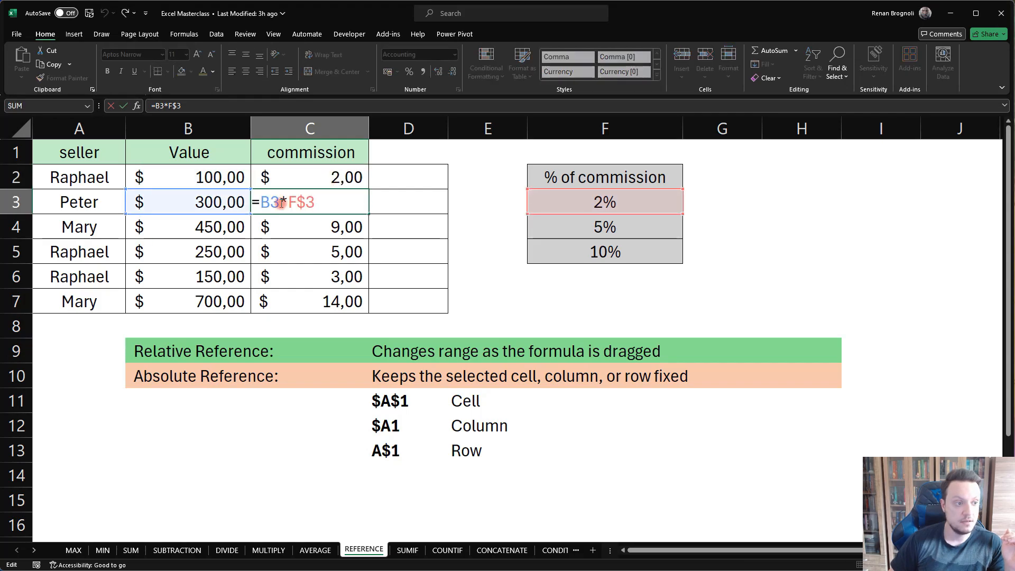
pyautogui.press('Return')
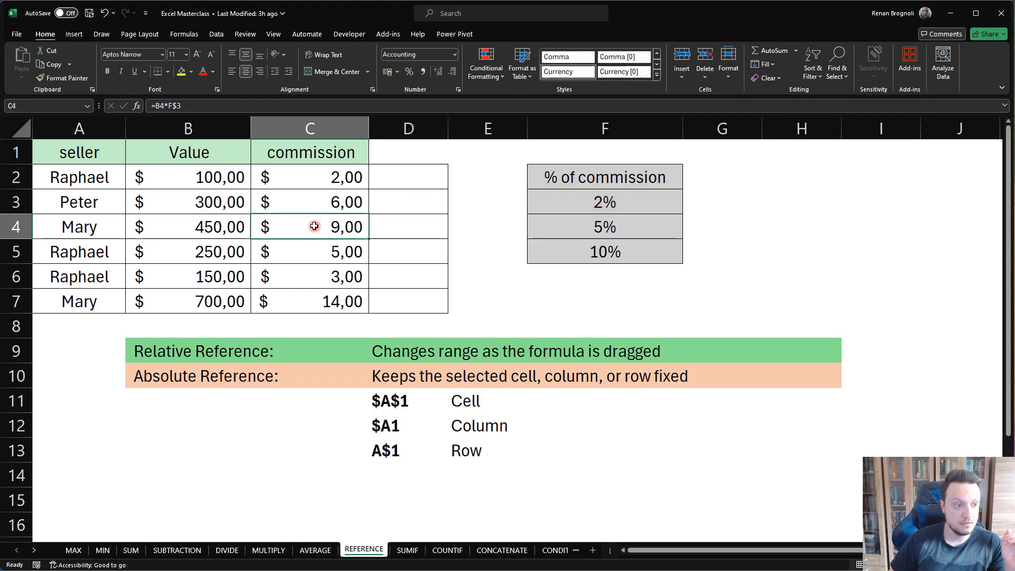
pyautogui.doubleClick(316, 226)
pyautogui.press('Return')
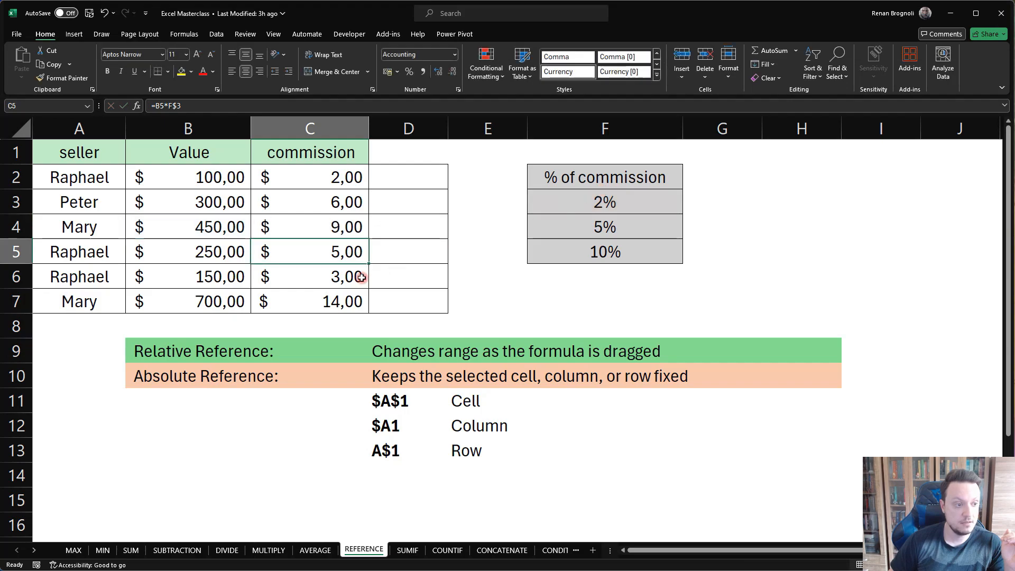
pyautogui.doubleClick(332, 253)
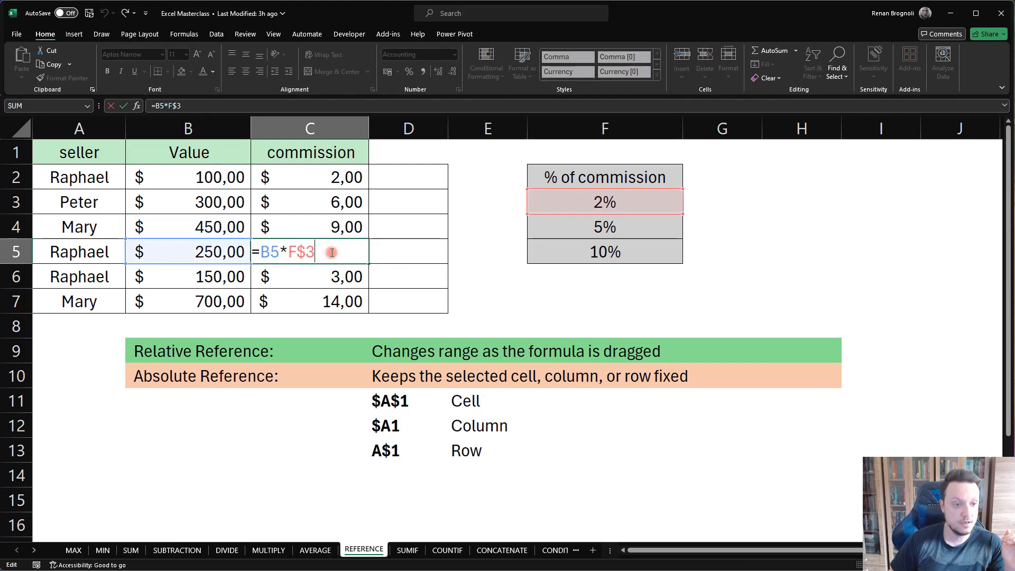
pyautogui.press('Return')
# Step: Fill the C2 formula across into D2 and continue it down through D7
pyautogui.click(352, 176)
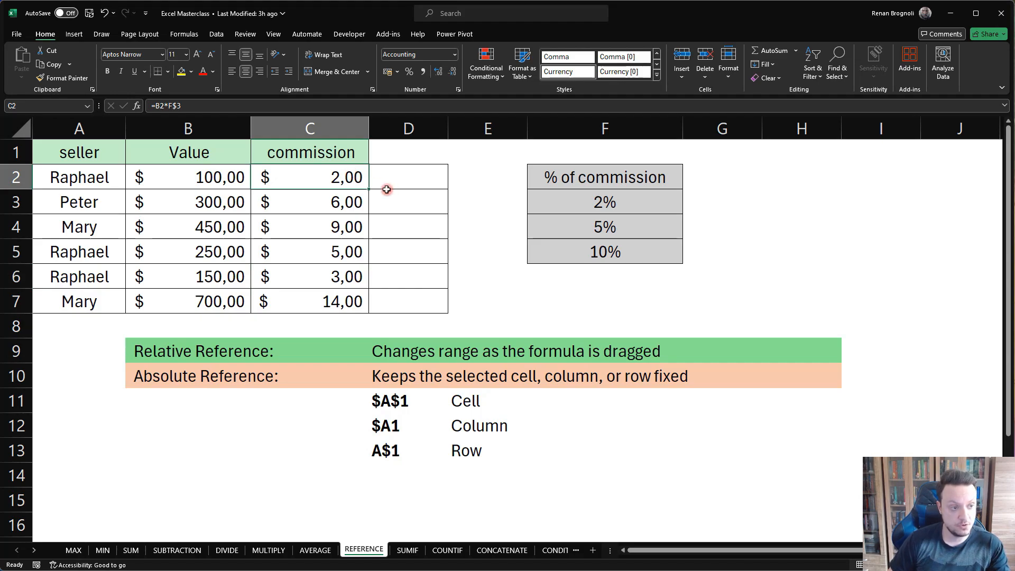
pyautogui.moveTo(368, 189); pyautogui.dragTo(424, 191)
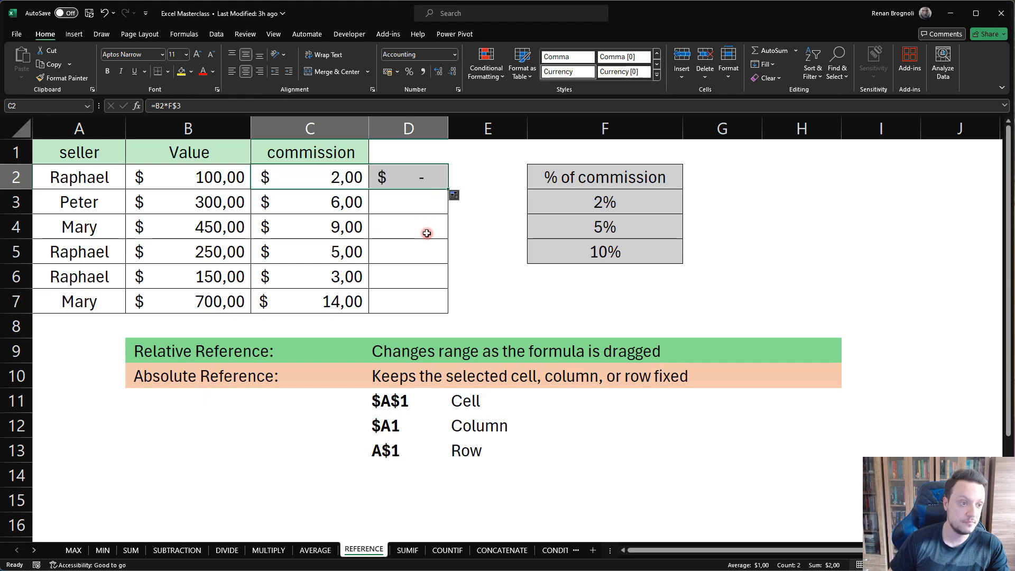
pyautogui.doubleClick(448, 190)
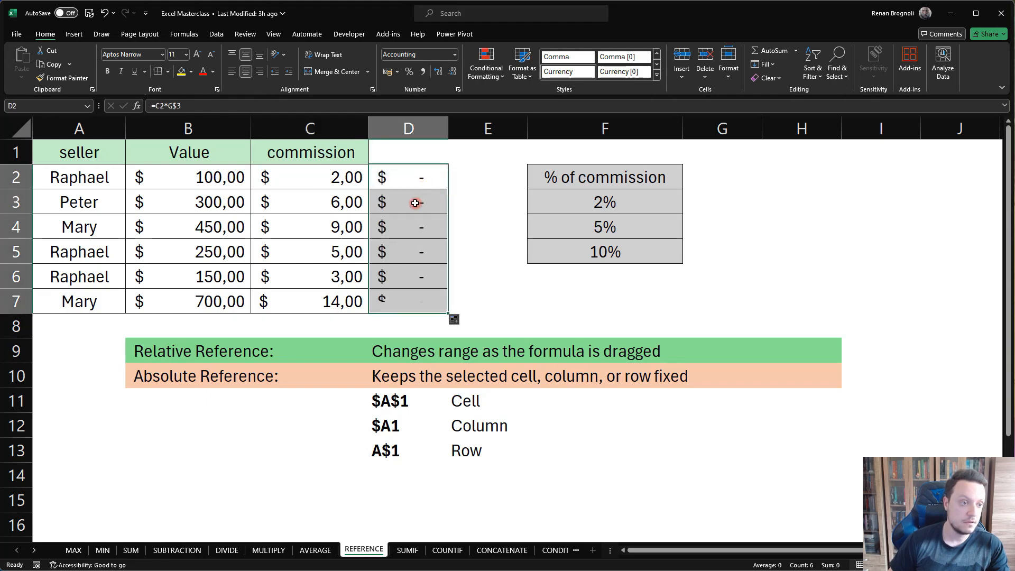
# Step: Inspect the column and row parts of the commission reference in D2, and review the commission percentages in F3:F5
pyautogui.click(402, 177)
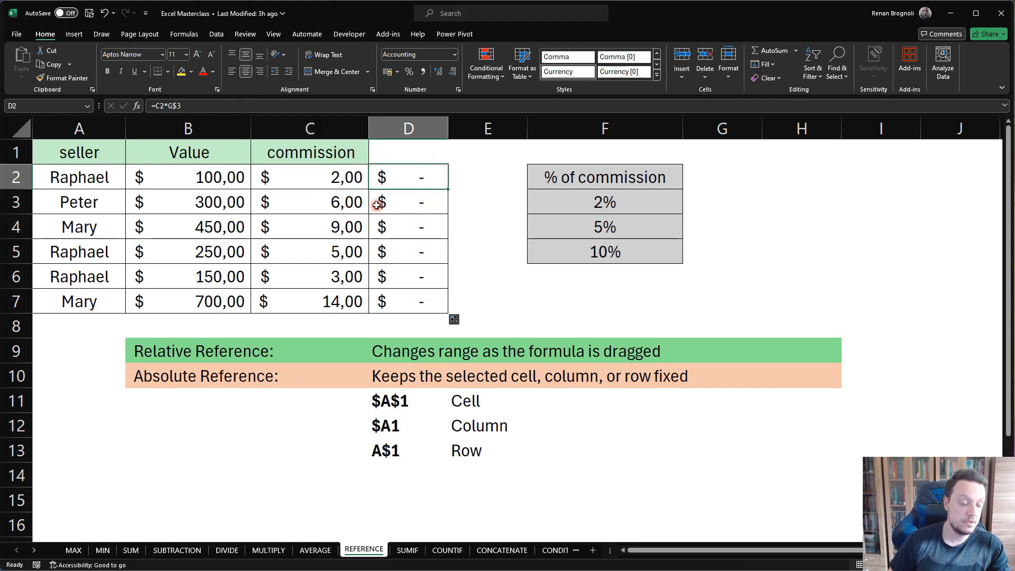
pyautogui.doubleClick(417, 177)
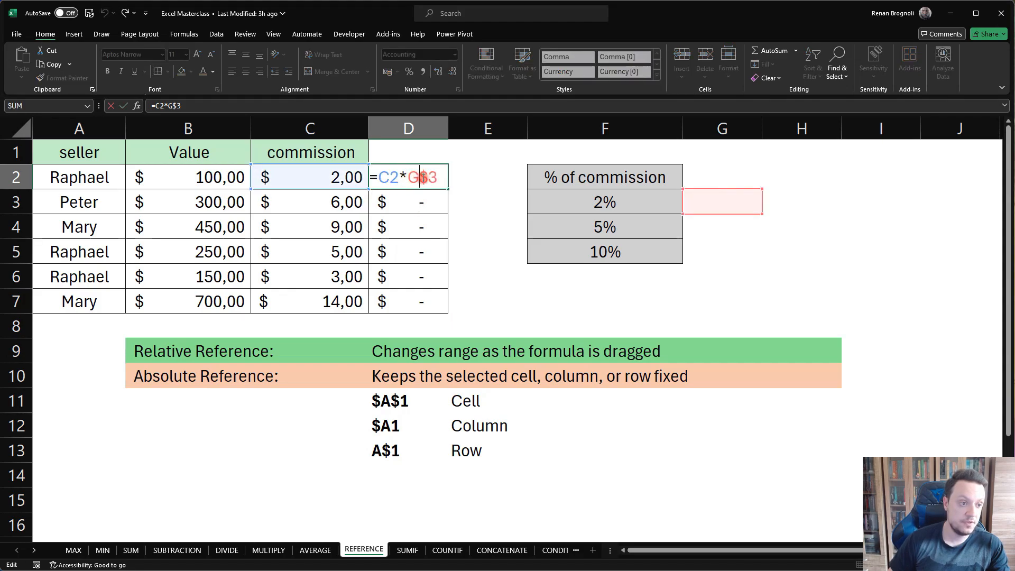
pyautogui.moveTo(419, 177); pyautogui.dragTo(436, 177)
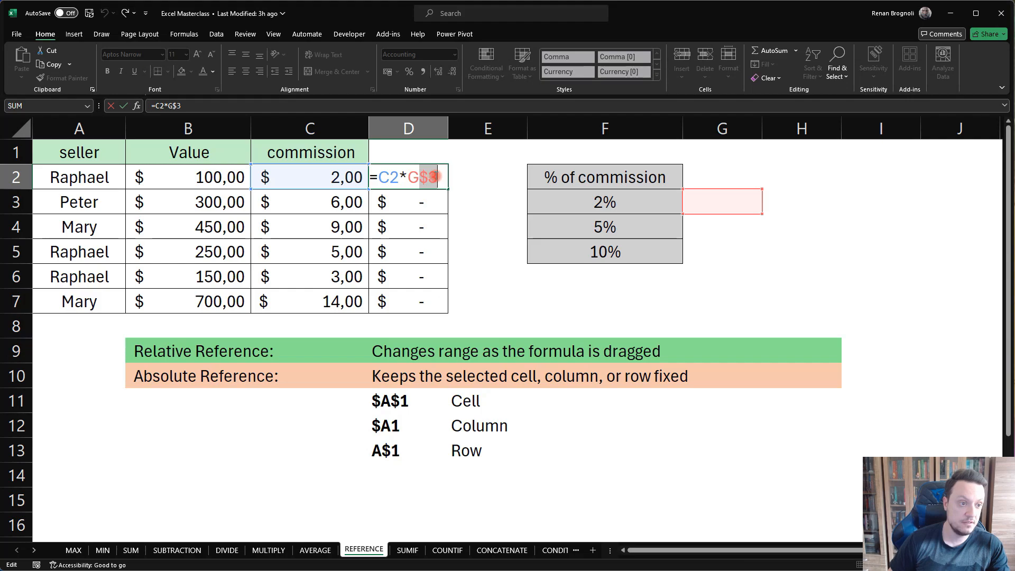
pyautogui.click(415, 177)
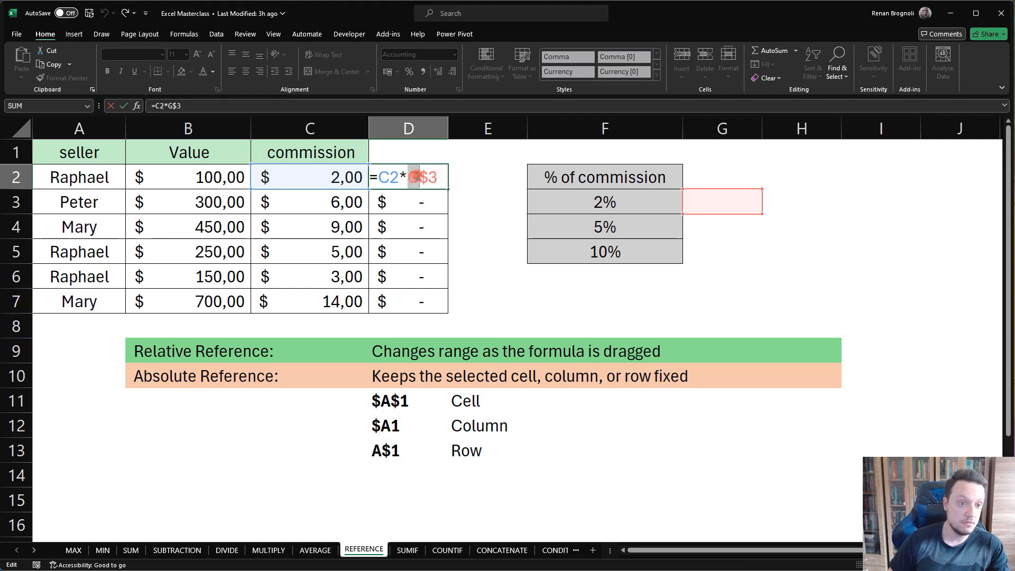
pyautogui.moveTo(414, 177); pyautogui.dragTo(412, 185)
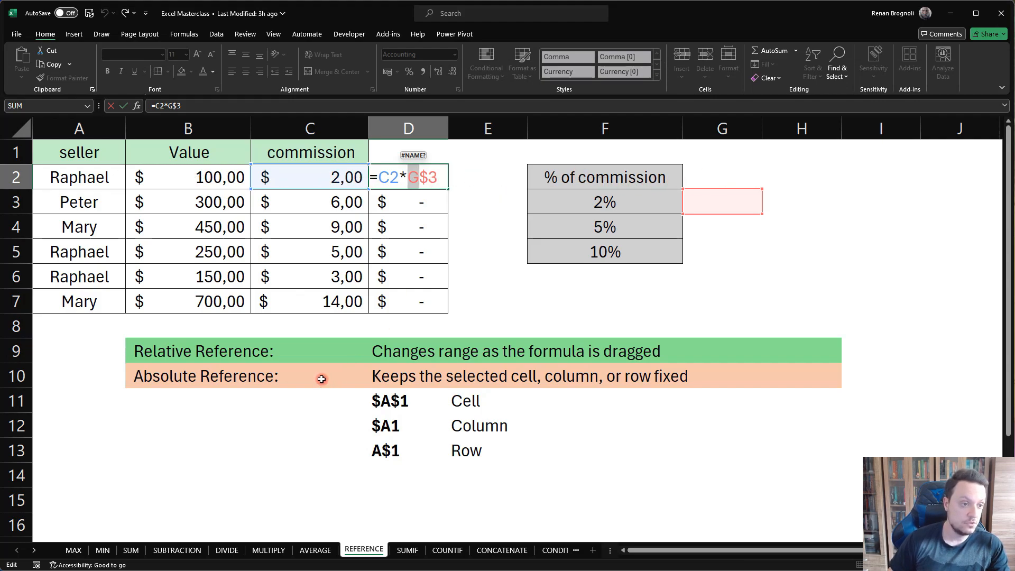
pyautogui.press('Return')
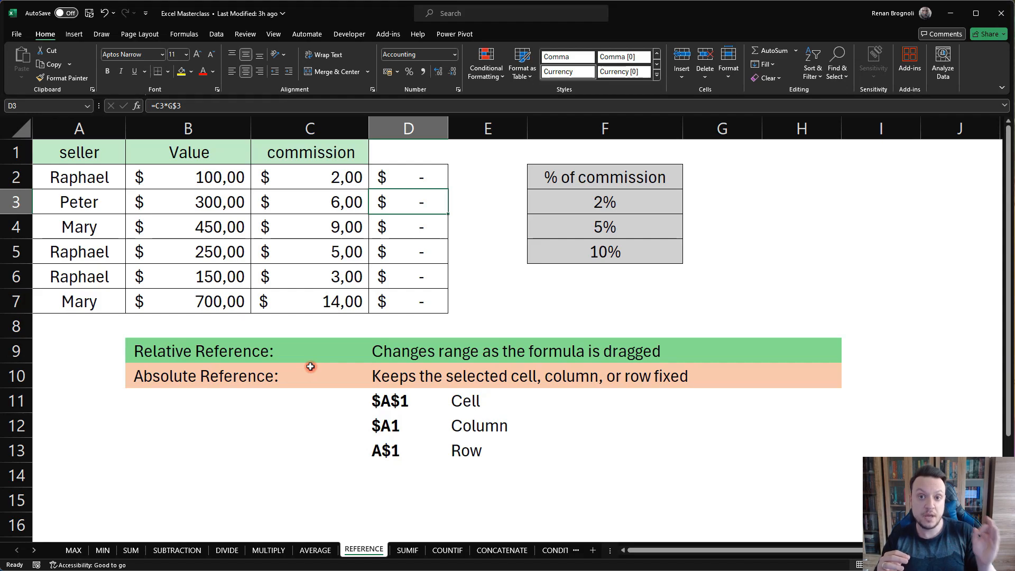
pyautogui.click(601, 205)
pyautogui.moveTo(593, 194); pyautogui.dragTo(589, 252)
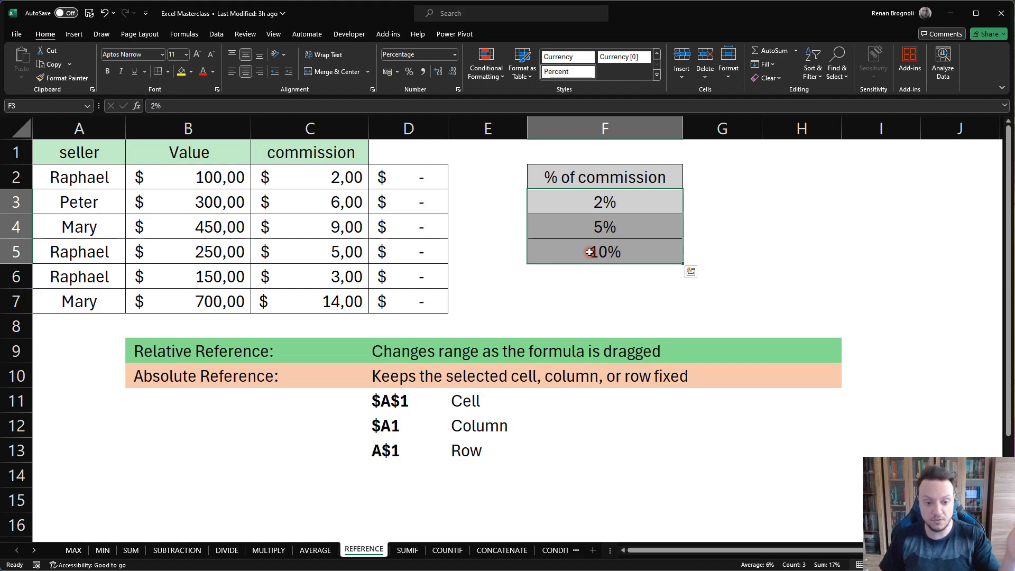
pyautogui.click(595, 224)
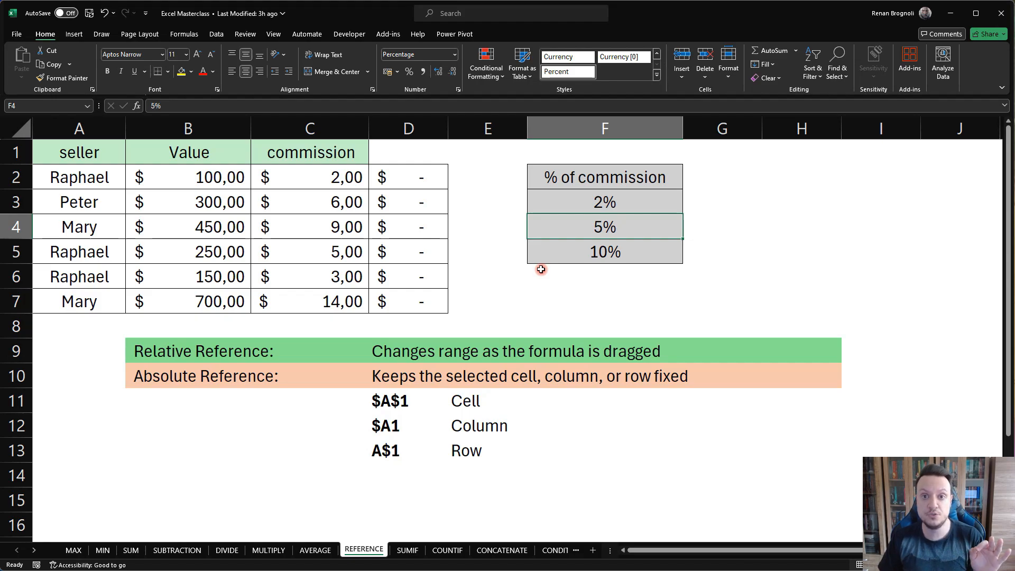
# Step: Open the SUMIF sheet and examine the seller and Value columns and the list of seller names in E2:E4
pyautogui.click(406, 549)
pyautogui.click(471, 364)
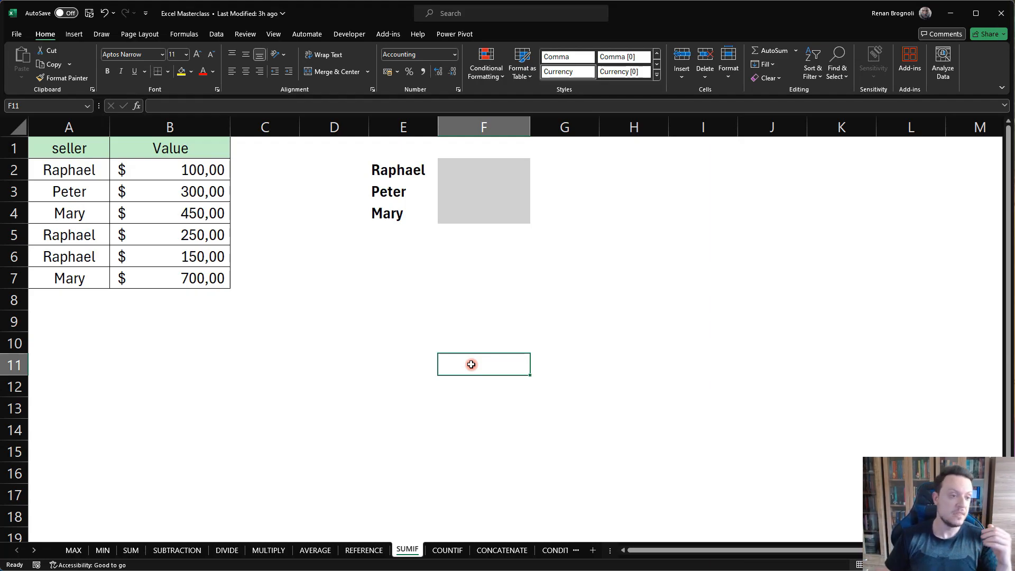
pyautogui.click(58, 152)
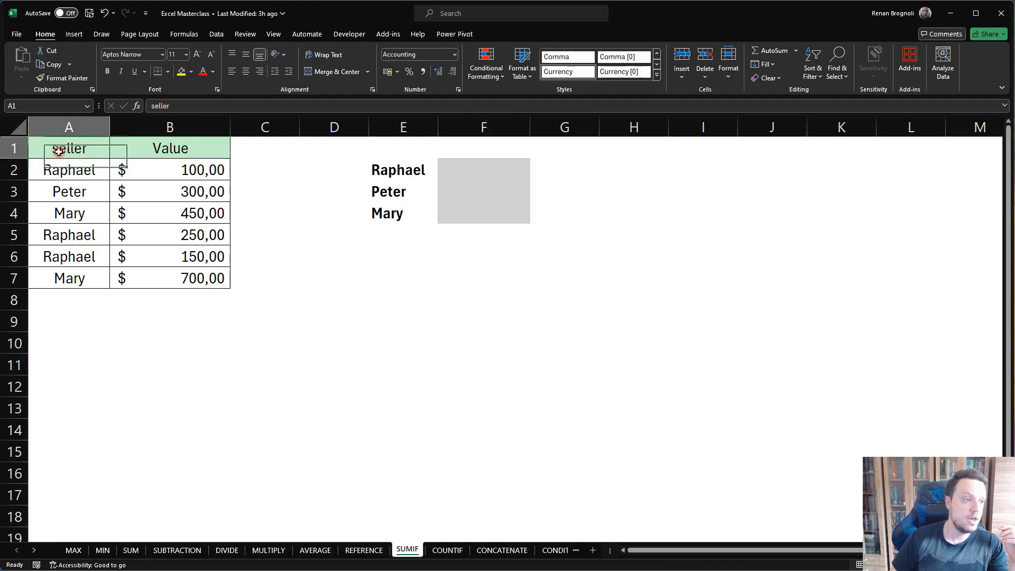
pyautogui.moveTo(59, 152); pyautogui.dragTo(73, 281)
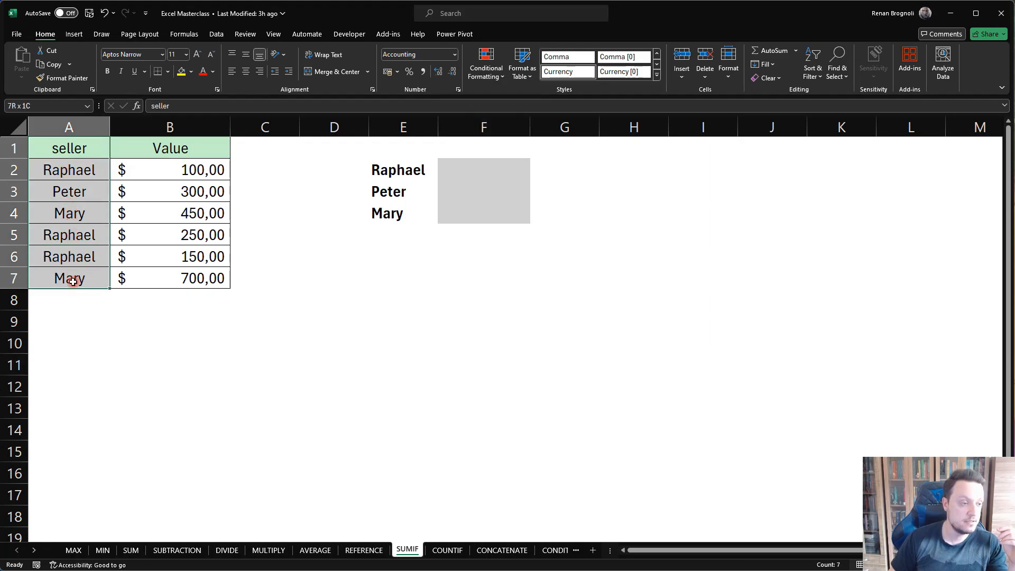
pyautogui.moveTo(169, 150); pyautogui.dragTo(175, 281)
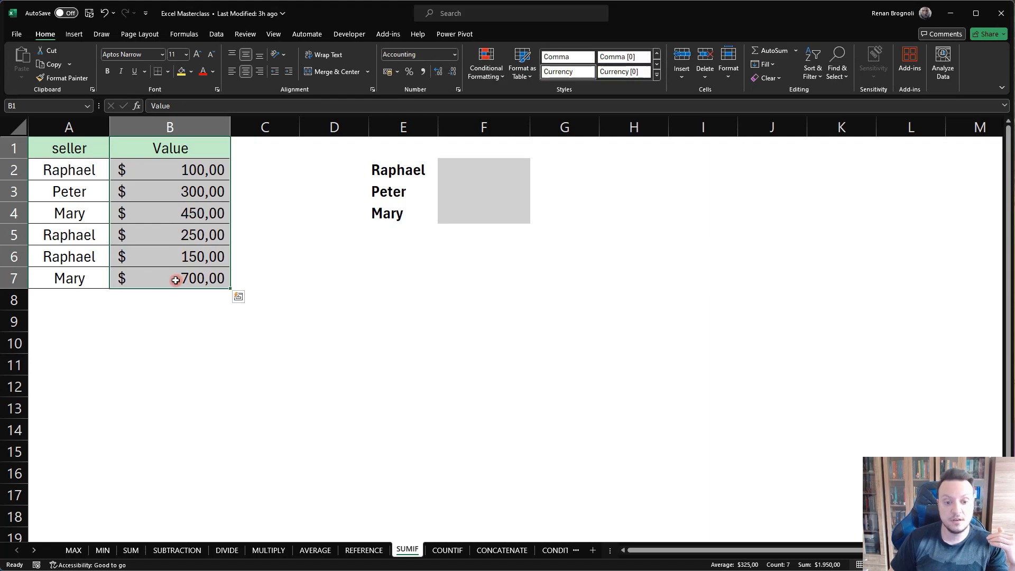
pyautogui.click(50, 178)
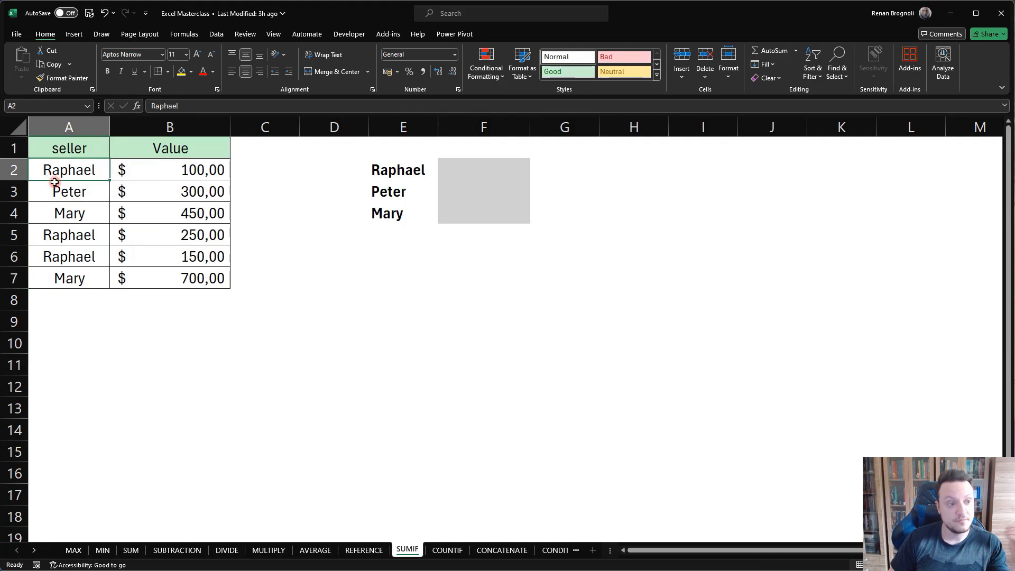
pyautogui.moveTo(395, 172); pyautogui.dragTo(386, 211)
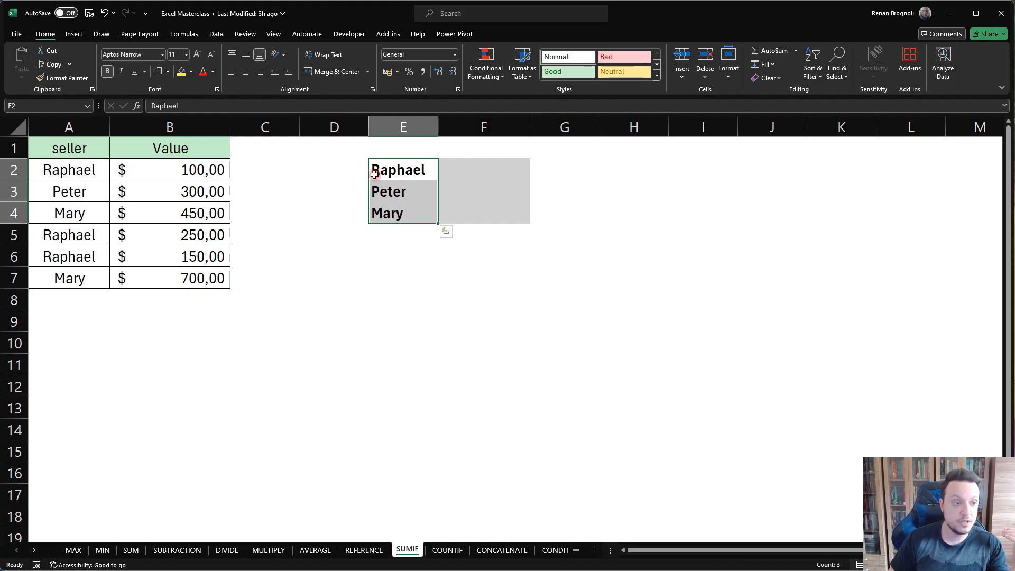
pyautogui.moveTo(395, 169); pyautogui.dragTo(397, 214)
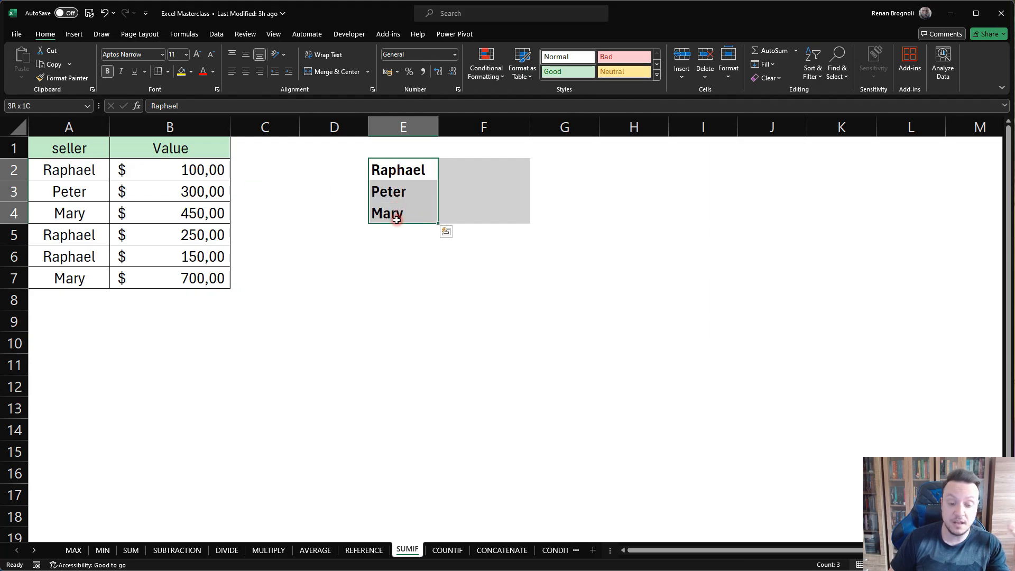
# Step: Enter =SUMIF(A2:A7;E2;B2:B7) in F2 to total the first listed seller's values using relative references
pyautogui.click(349, 274)
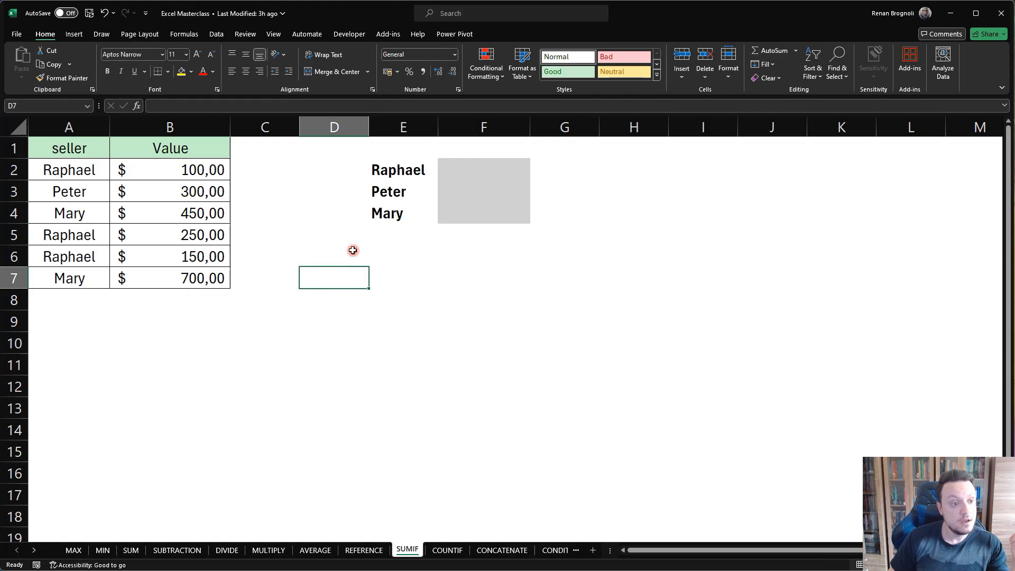
pyautogui.click(485, 171)
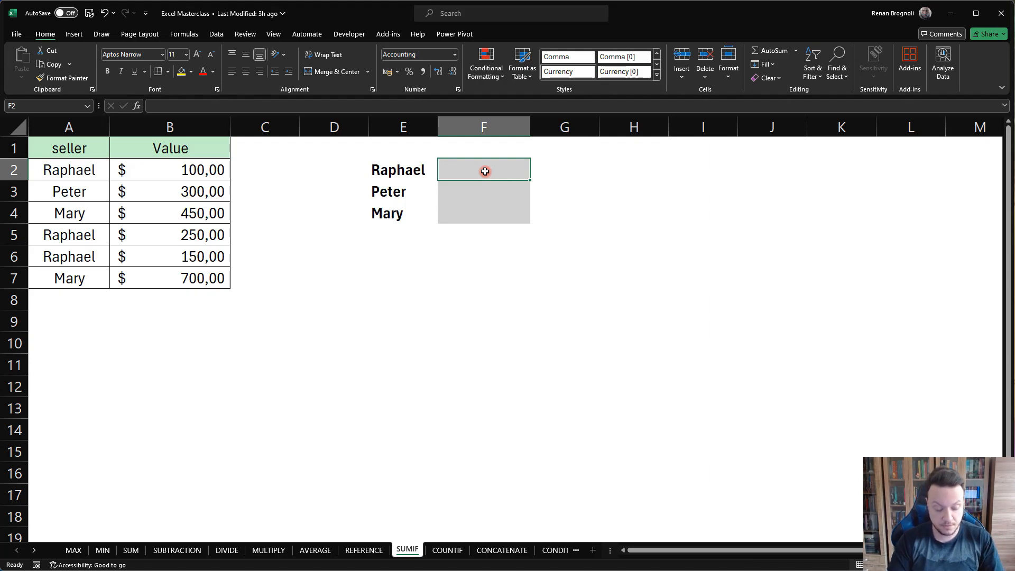
pyautogui.write('=')
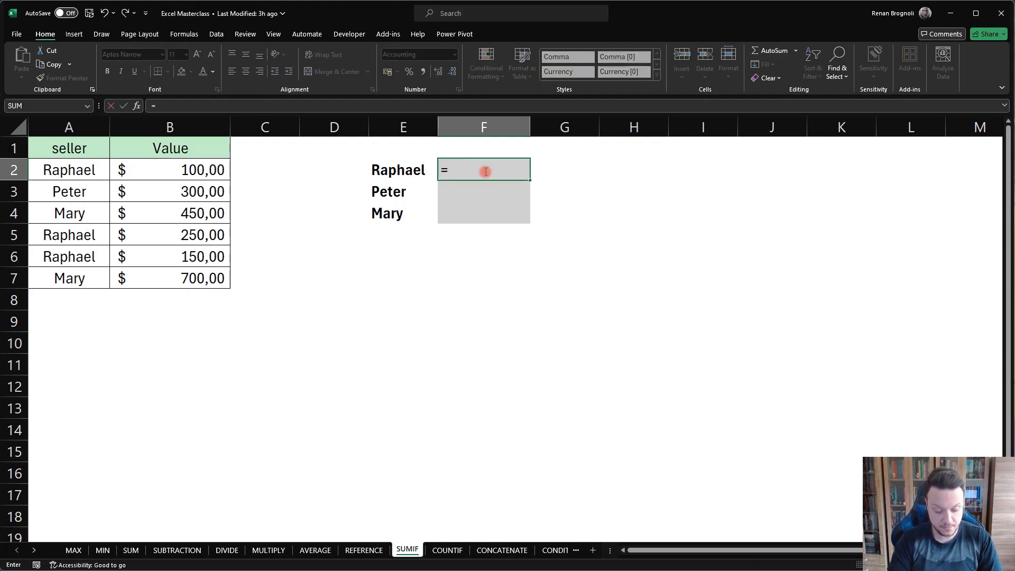
pyautogui.write('sumif')
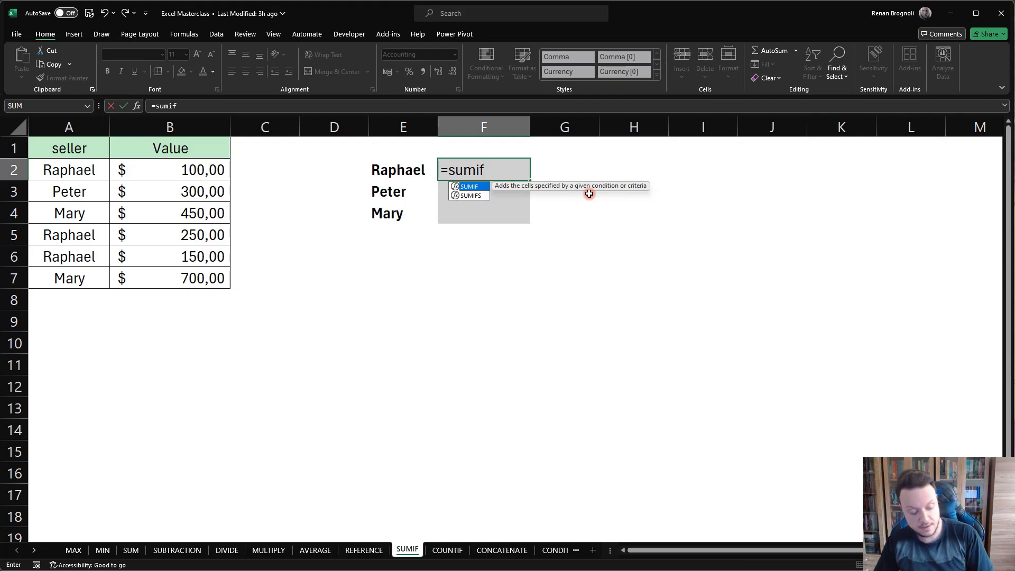
pyautogui.press('Tab')
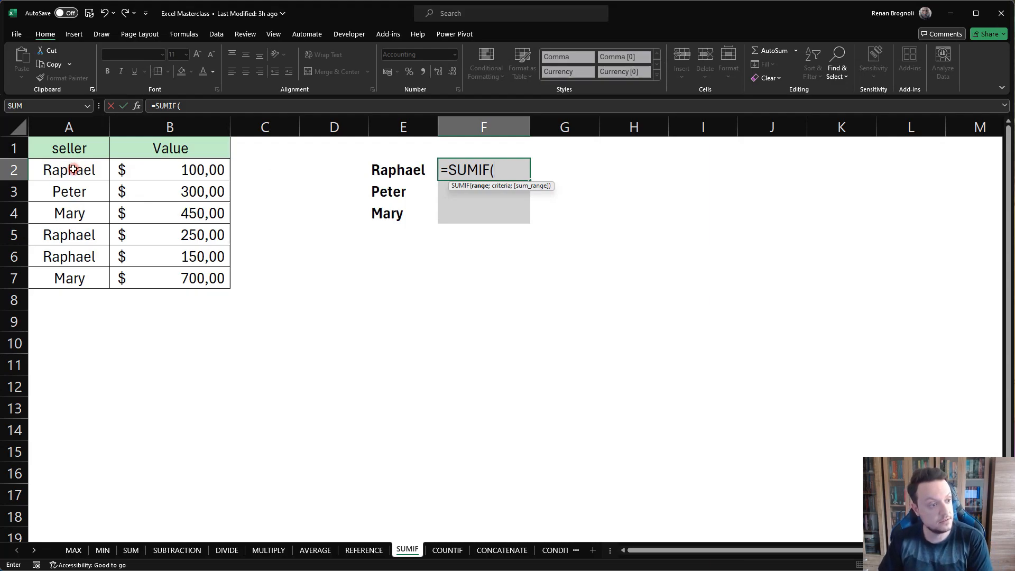
pyautogui.moveTo(74, 168); pyautogui.dragTo(68, 277)
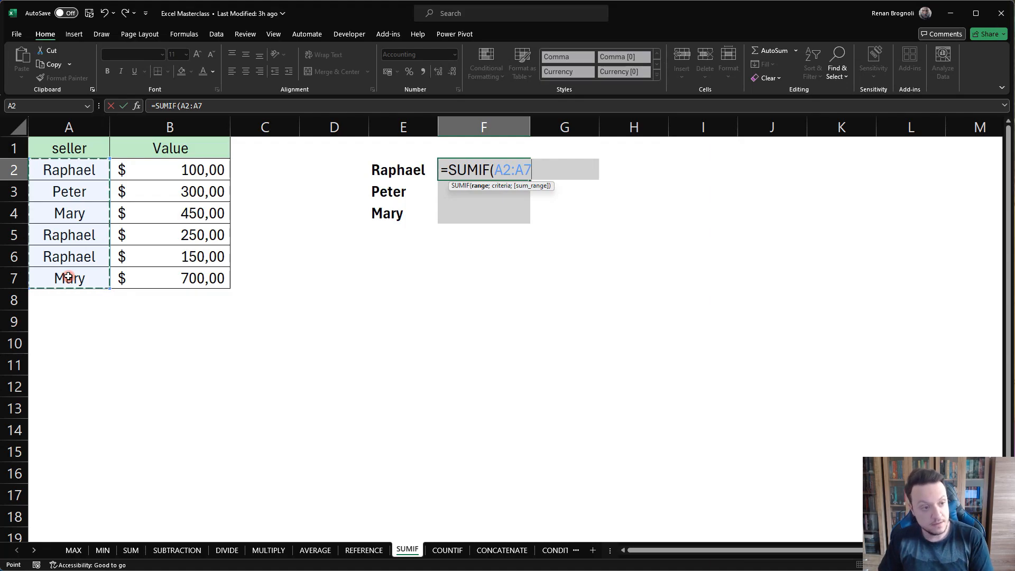
pyautogui.write(';')
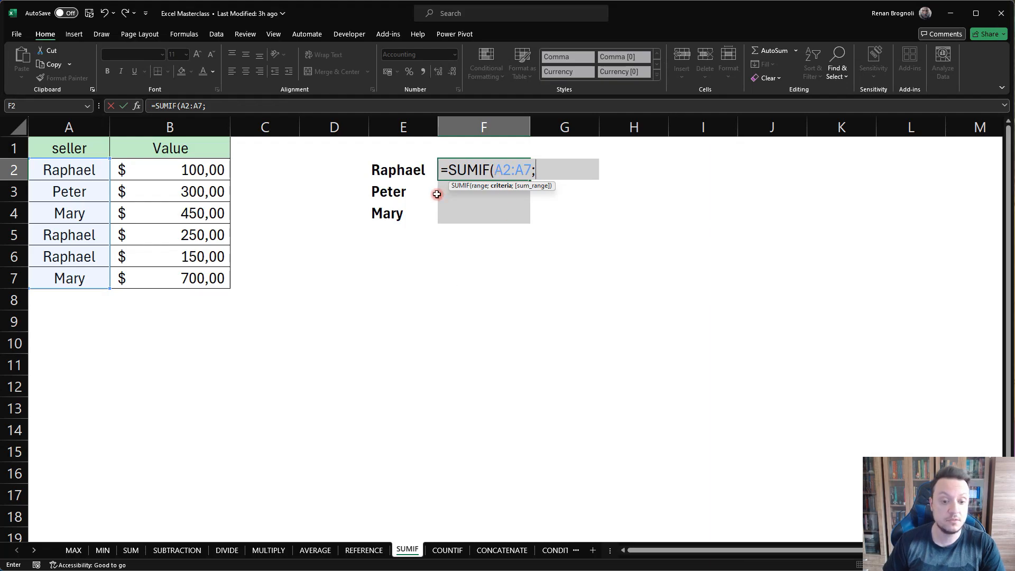
pyautogui.click(399, 168)
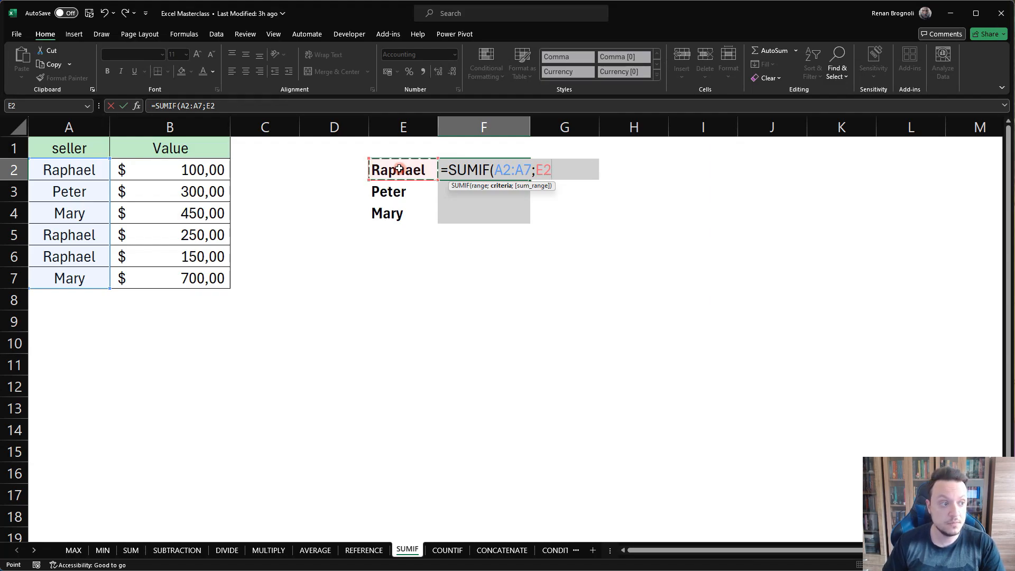
pyautogui.write(';')
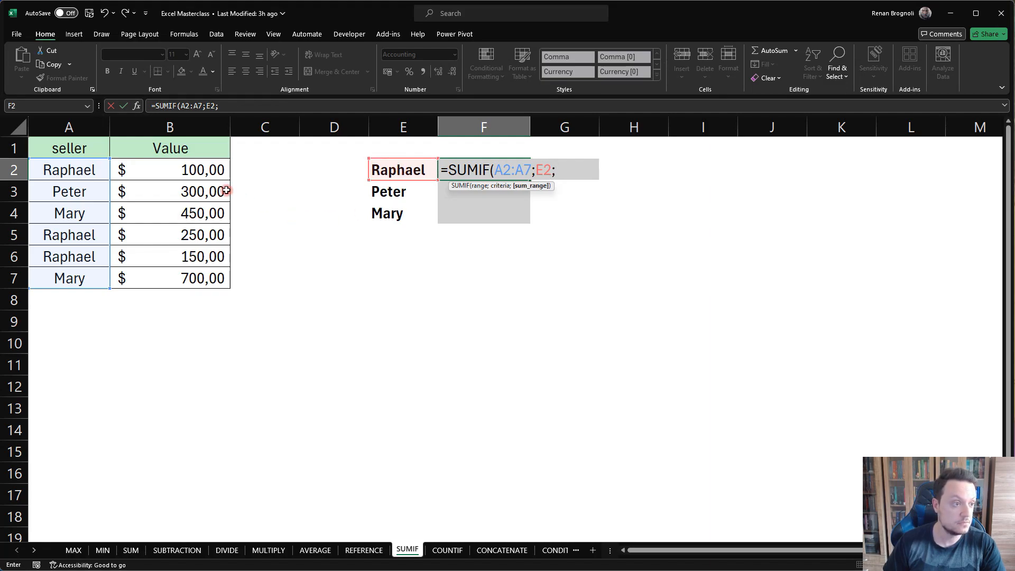
pyautogui.moveTo(185, 169); pyautogui.dragTo(189, 277)
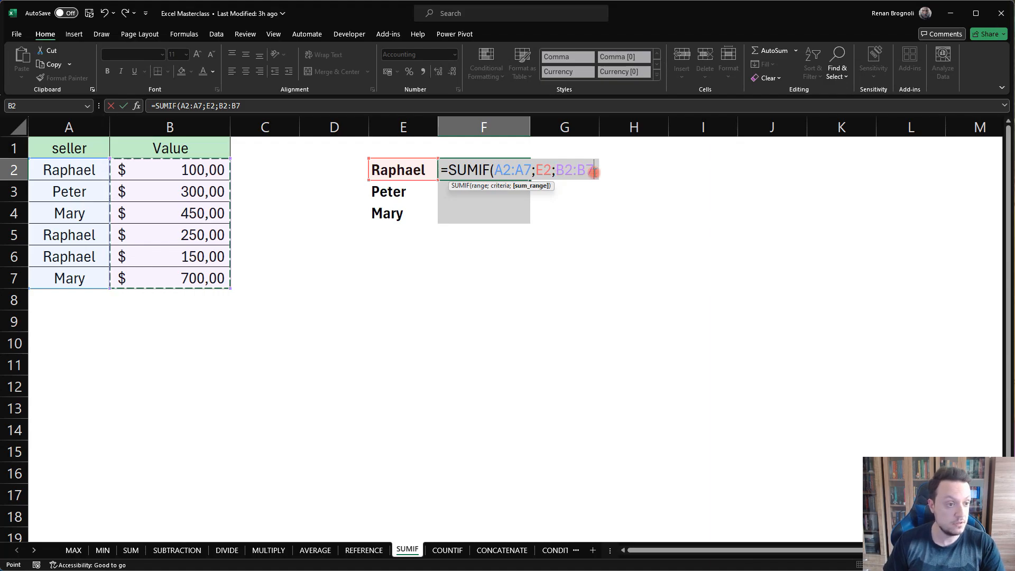
pyautogui.press('Return')
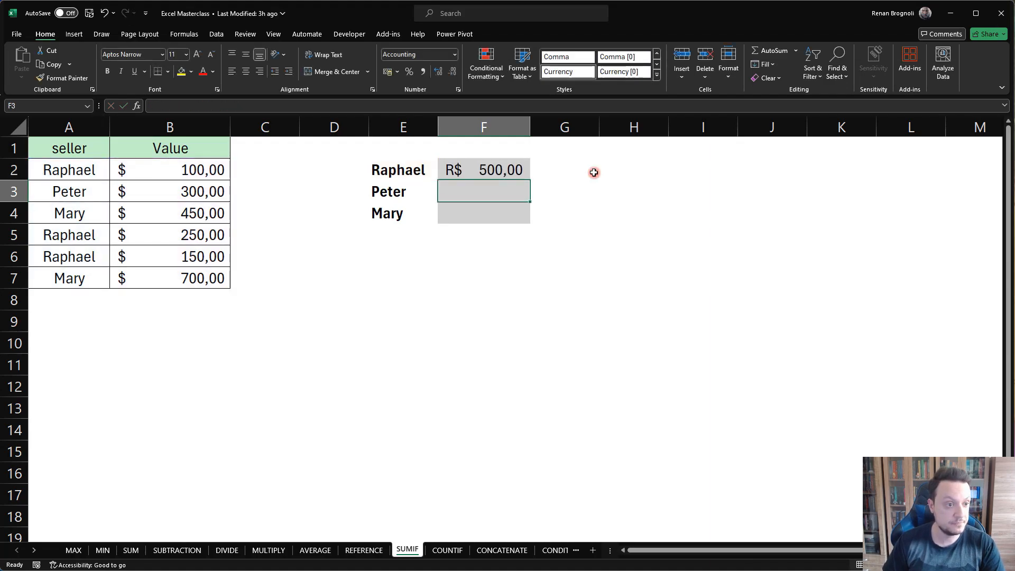
# Step: Fill the relative SUMIF formula from F2 down through F4
pyautogui.click(502, 169)
pyautogui.moveTo(530, 181); pyautogui.dragTo(525, 217)
pyautogui.click(491, 253)
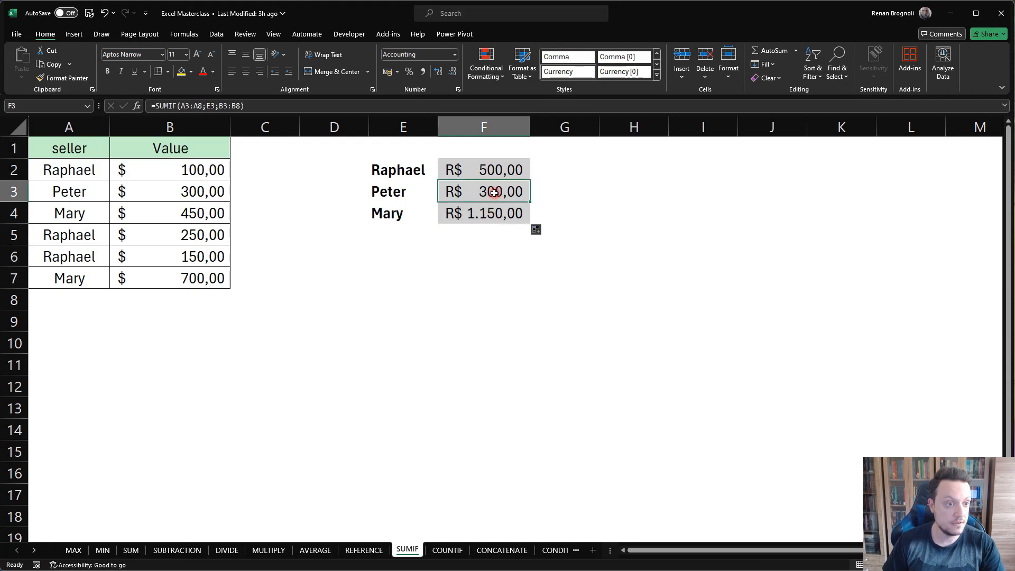
# Step: Inspect how the seller and value ranges are referenced in the F3 formula, leaving it unedited
pyautogui.doubleClick(492, 191)
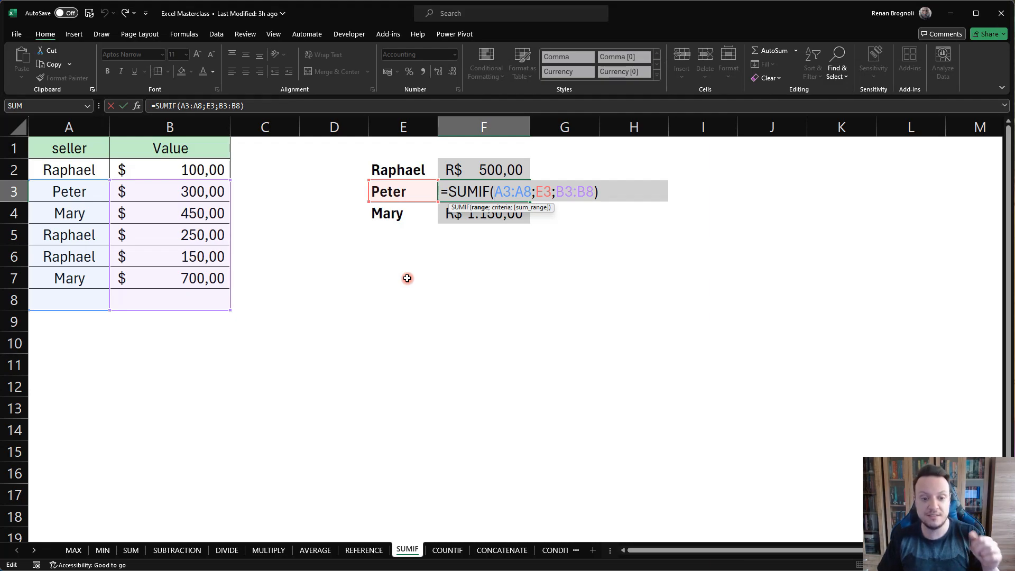
pyautogui.click(435, 287)
pyautogui.press('Escape')
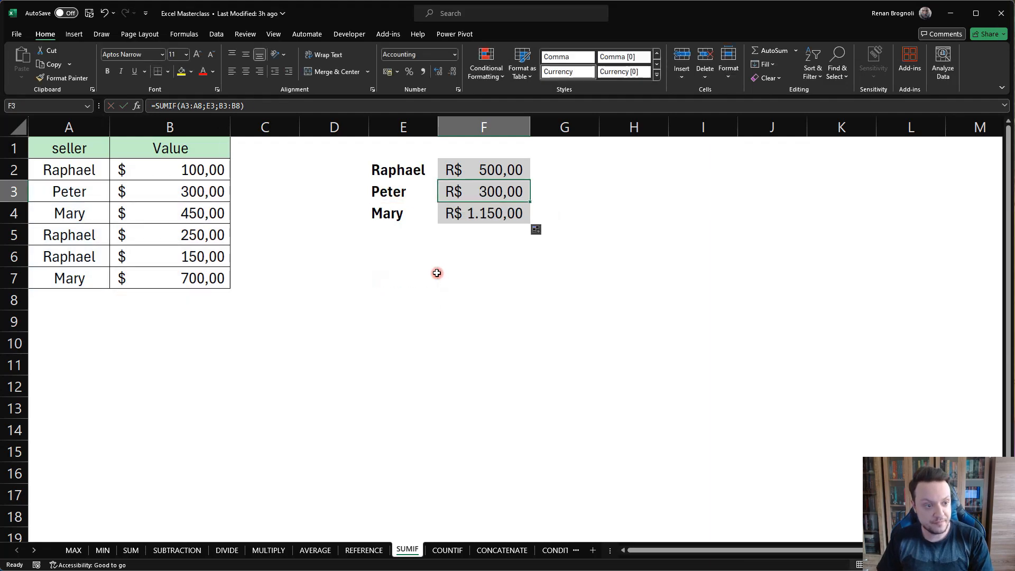
# Step: Clear the relative SUMIF formulas from F4, F3 and F2
pyautogui.click(467, 216)
pyautogui.press('Delete')
pyautogui.click(472, 192)
pyautogui.press('Delete')
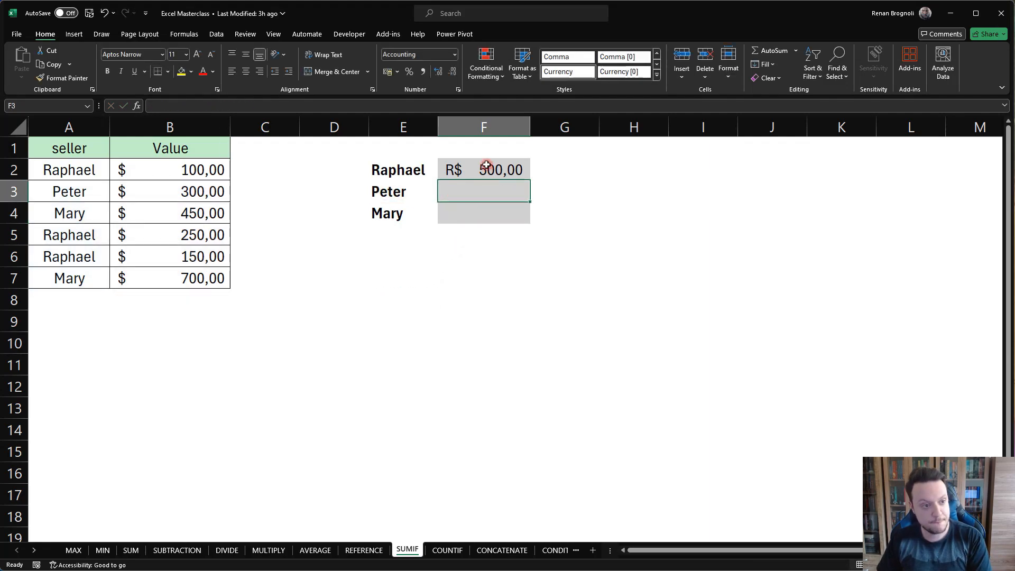
pyautogui.click(485, 165)
pyautogui.press('Delete')
# Step: Build a SUMIF formula in F2 with the fixed range $A$2:$A$7 and the column-fixed criterion $E2
pyautogui.write('=')
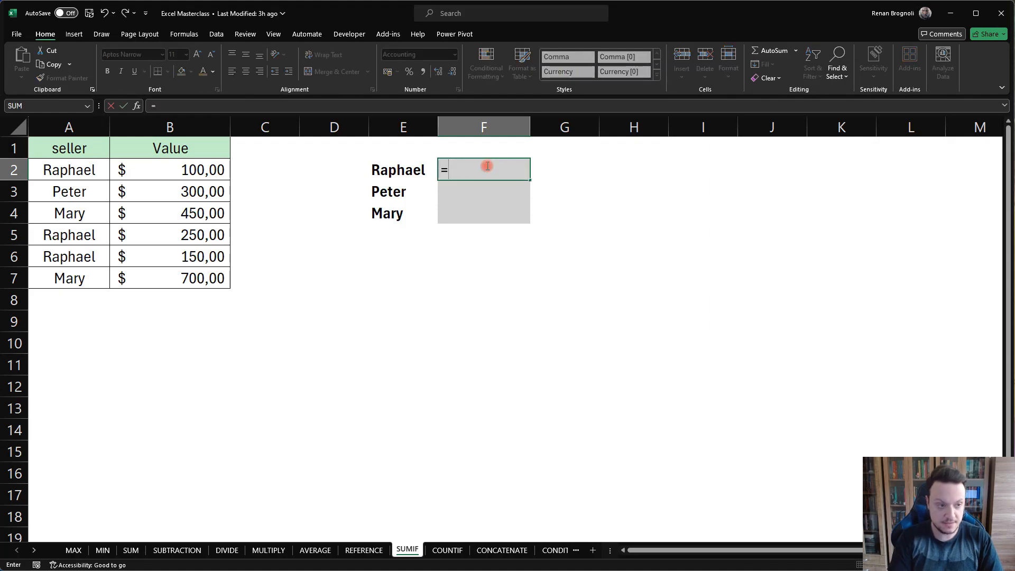
pyautogui.write('sumif')
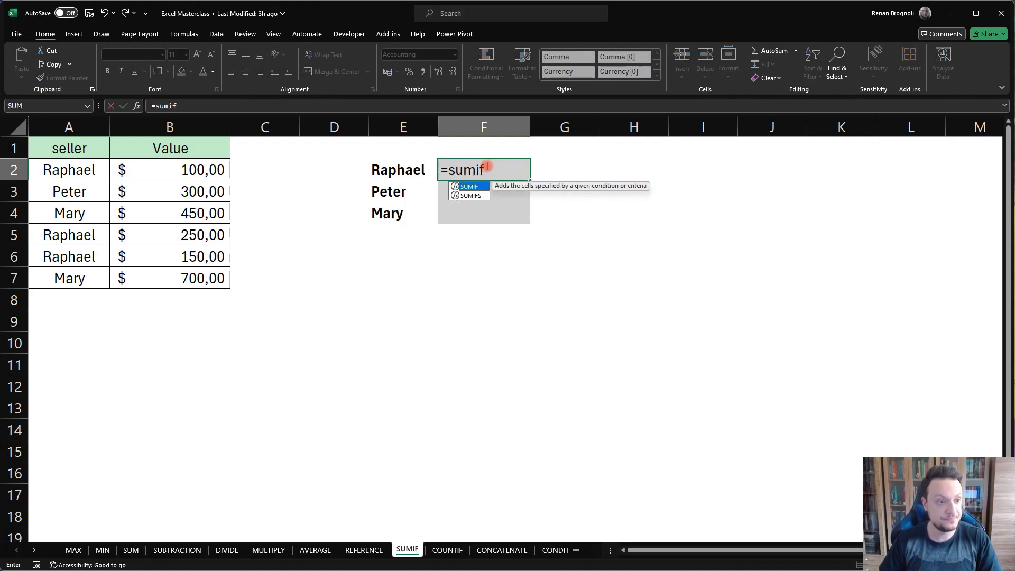
pyautogui.press('Tab')
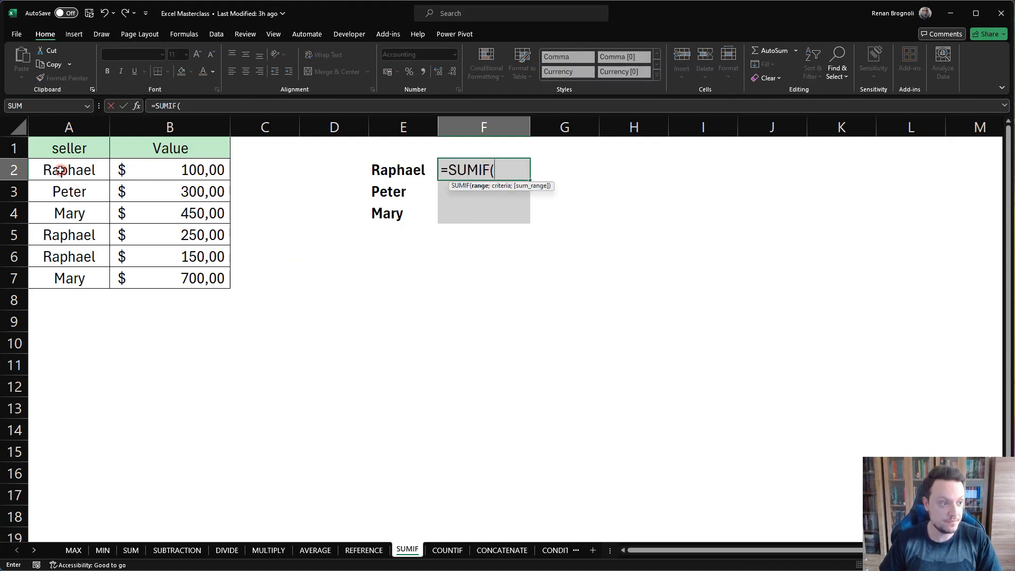
pyautogui.moveTo(57, 167); pyautogui.dragTo(67, 277)
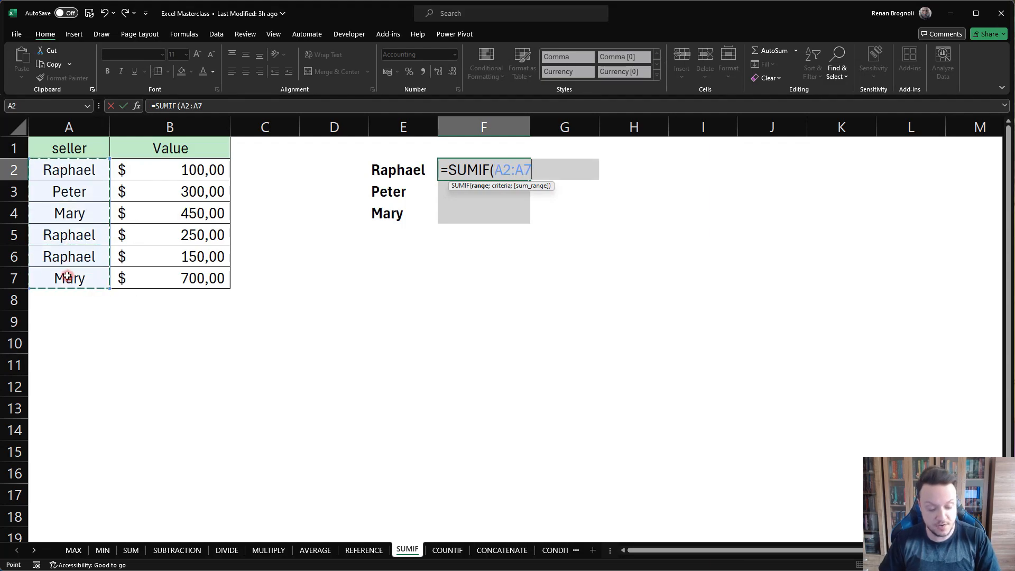
pyautogui.press('F4')
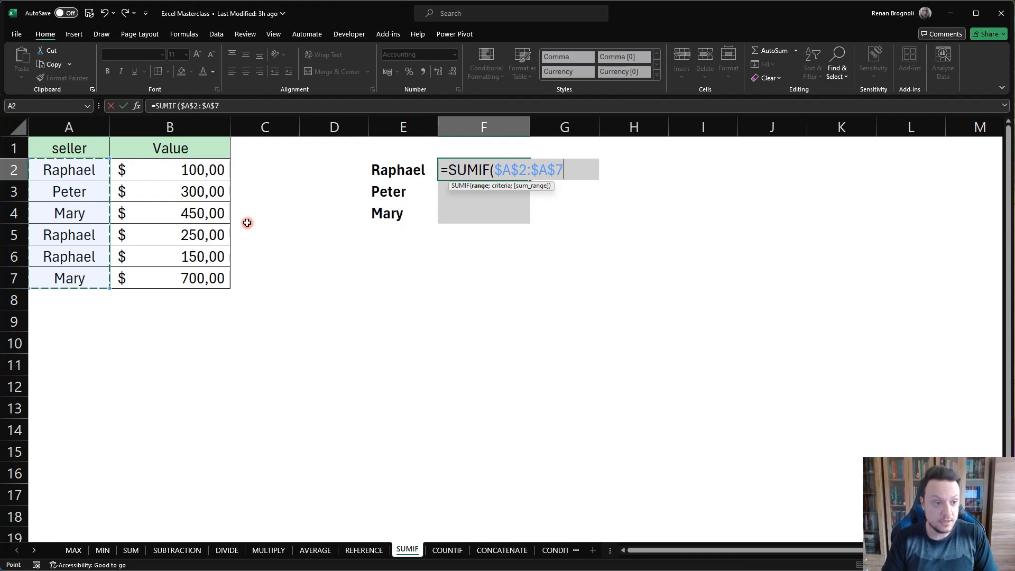
pyautogui.write(';')
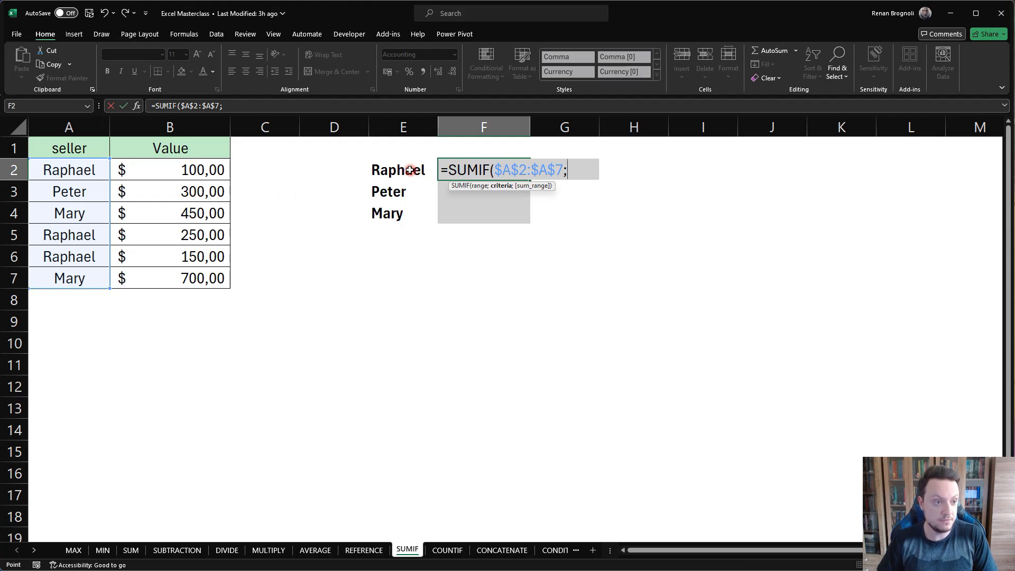
pyautogui.click(410, 169)
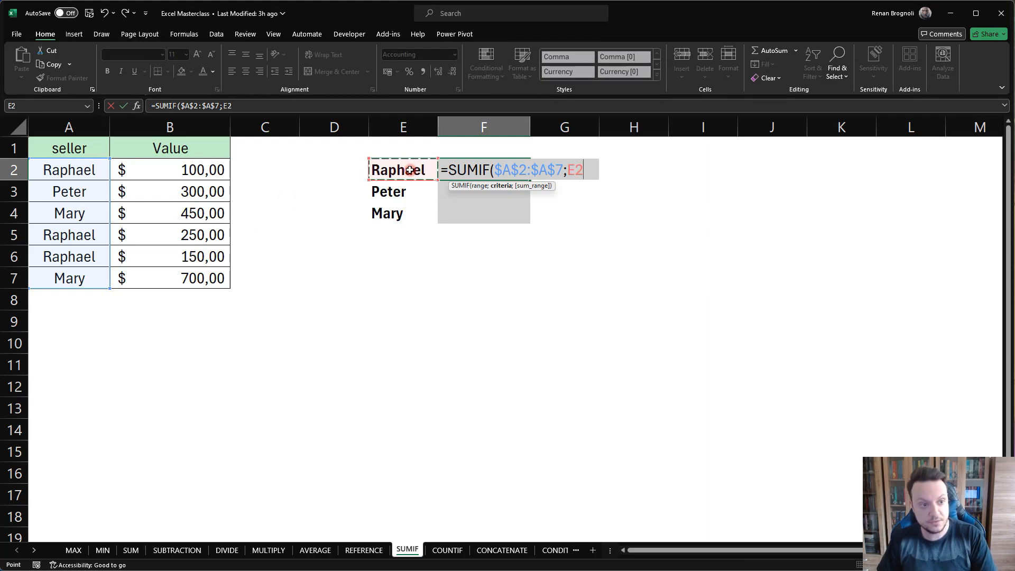
pyautogui.press('F4')
pyautogui.press('F4')
pyautogui.press('F4')
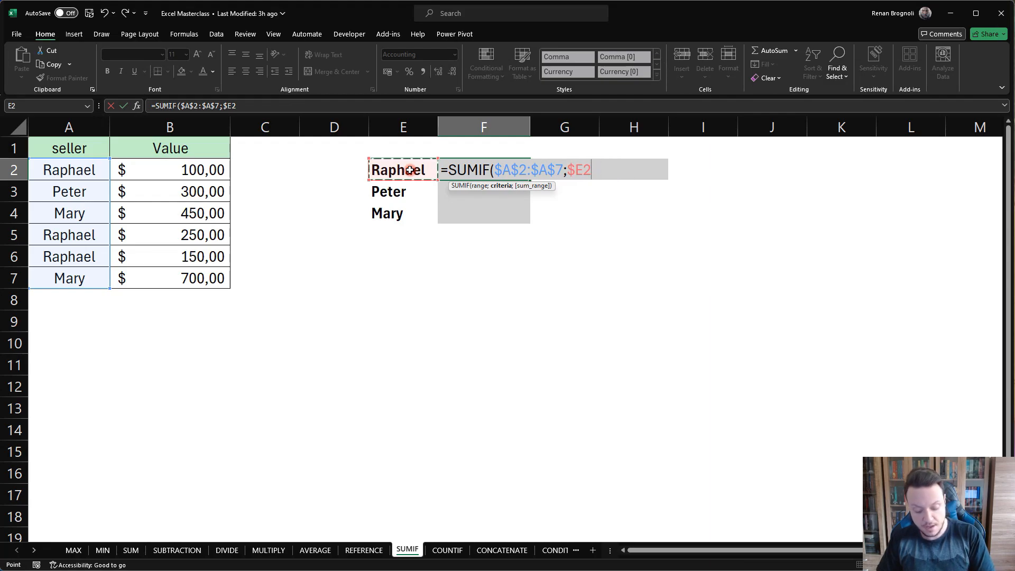
# Step: Complete the F2 SUMIF formula with the fixed sum range $B$2:$B$7
pyautogui.write(';')
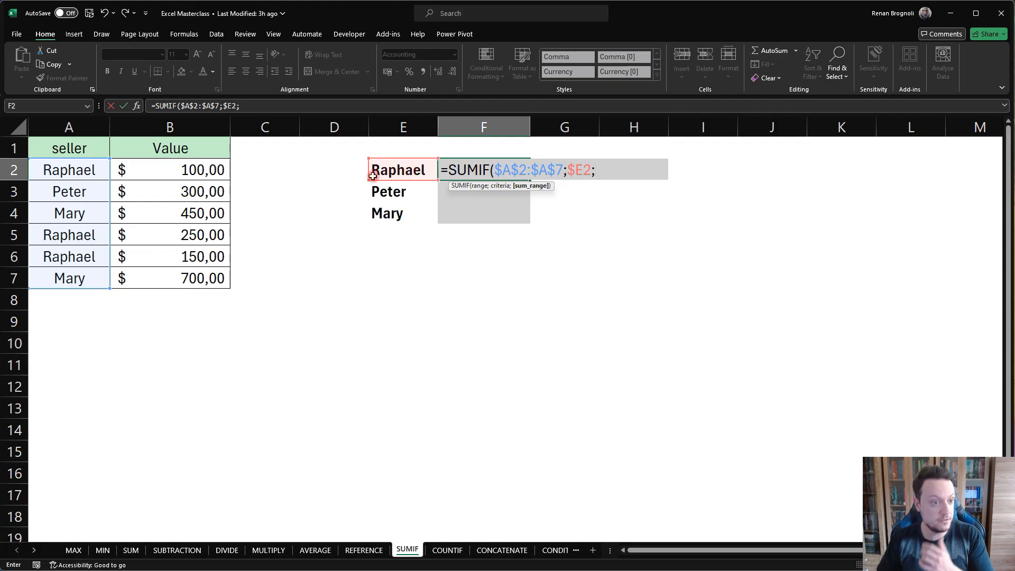
pyautogui.moveTo(186, 172); pyautogui.dragTo(163, 281)
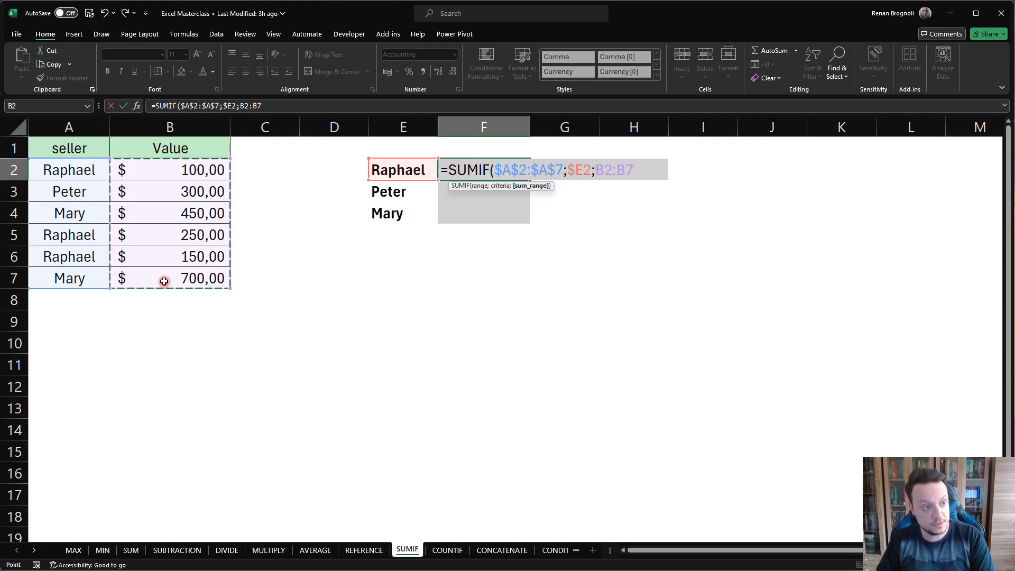
pyautogui.press('F4')
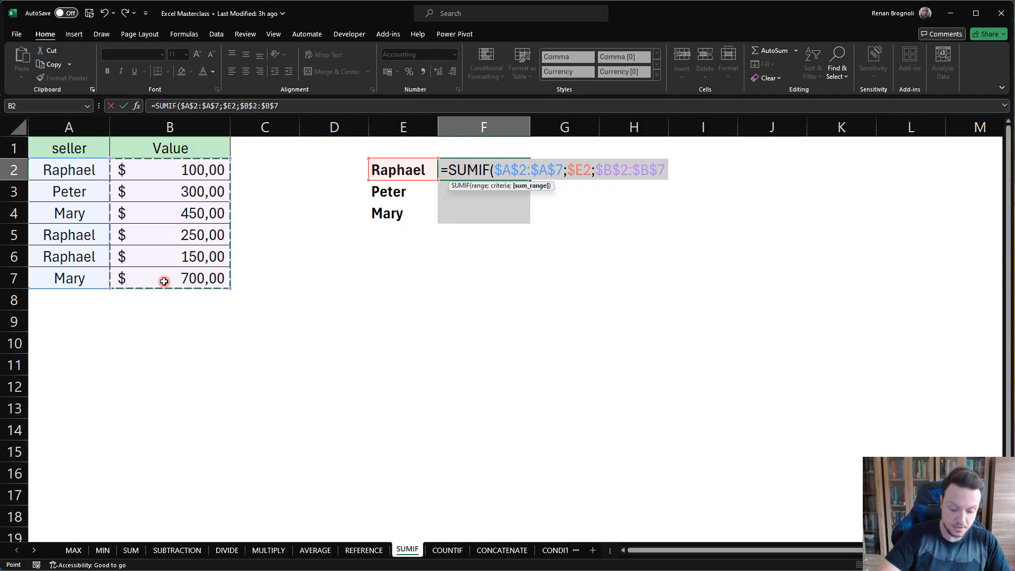
pyautogui.write(')')
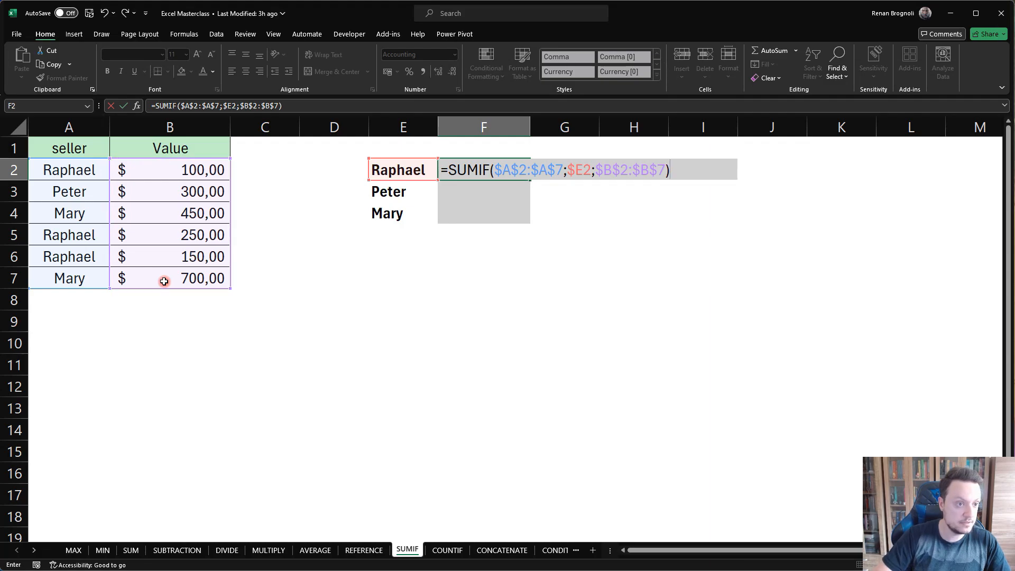
pyautogui.press('Return')
# Step: Fill the F2 formula down through F4 and check the fixed references in F4
pyautogui.click(490, 172)
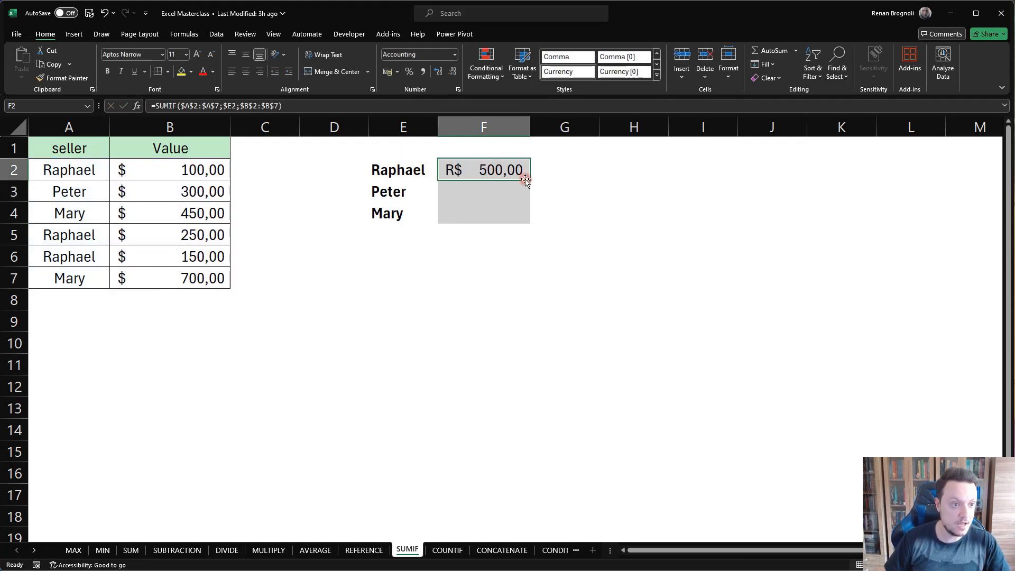
pyautogui.moveTo(529, 180); pyautogui.dragTo(520, 221)
pyautogui.click(498, 258)
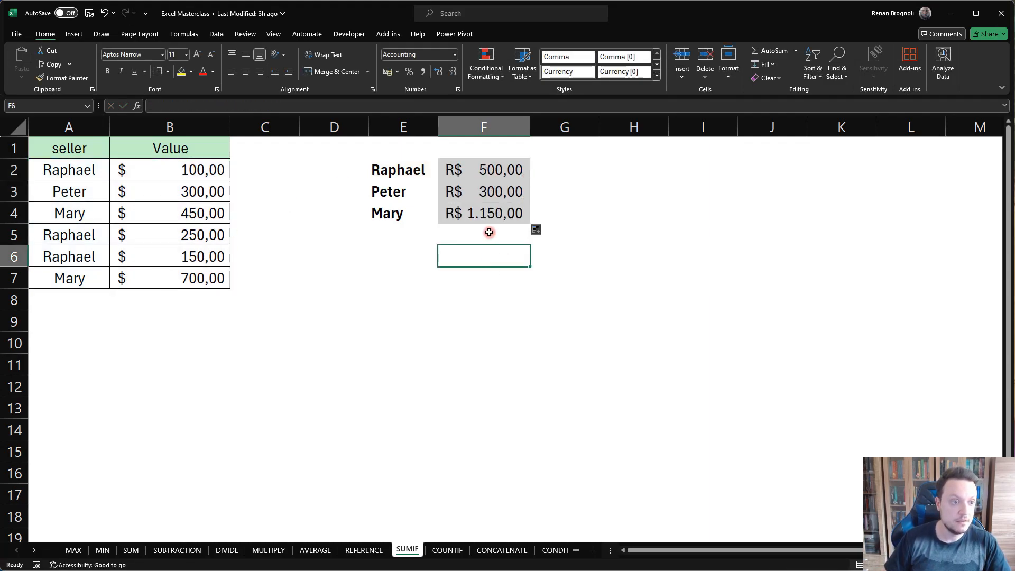
pyautogui.doubleClick(494, 214)
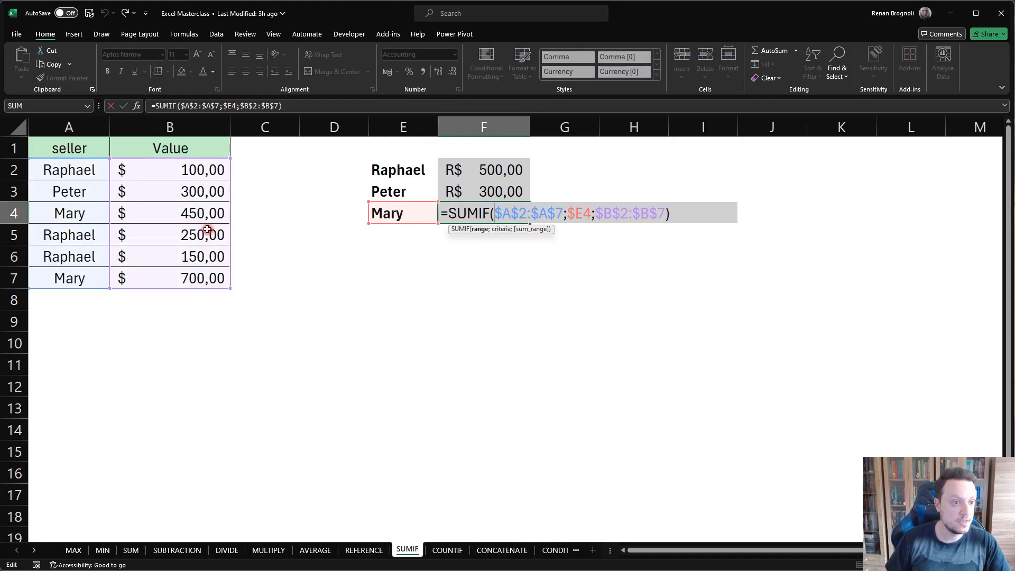
pyautogui.press('Return')
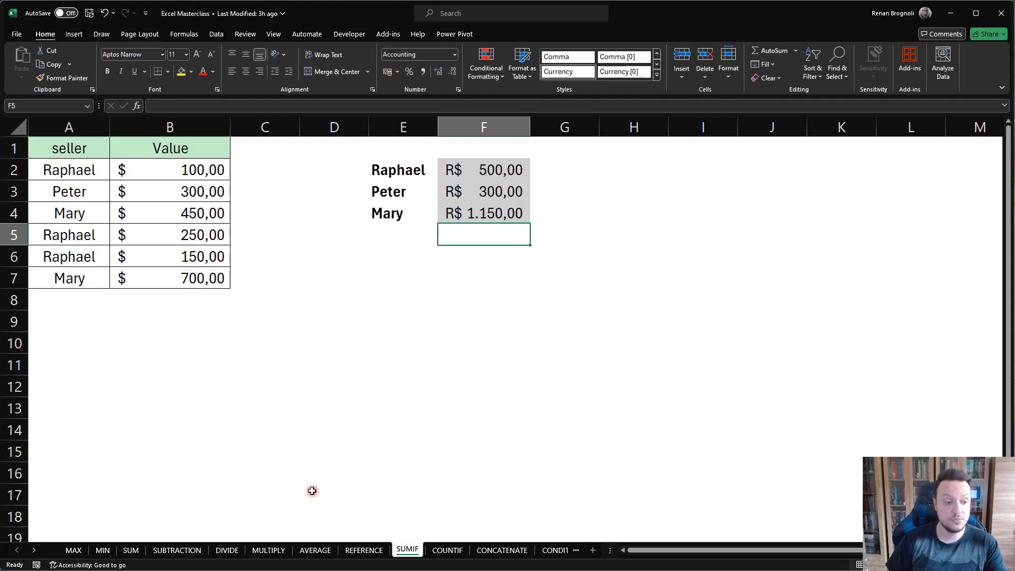
# Step: Open the COUNTIF sheet and review the seller entries in A2:A7
pyautogui.click(447, 550)
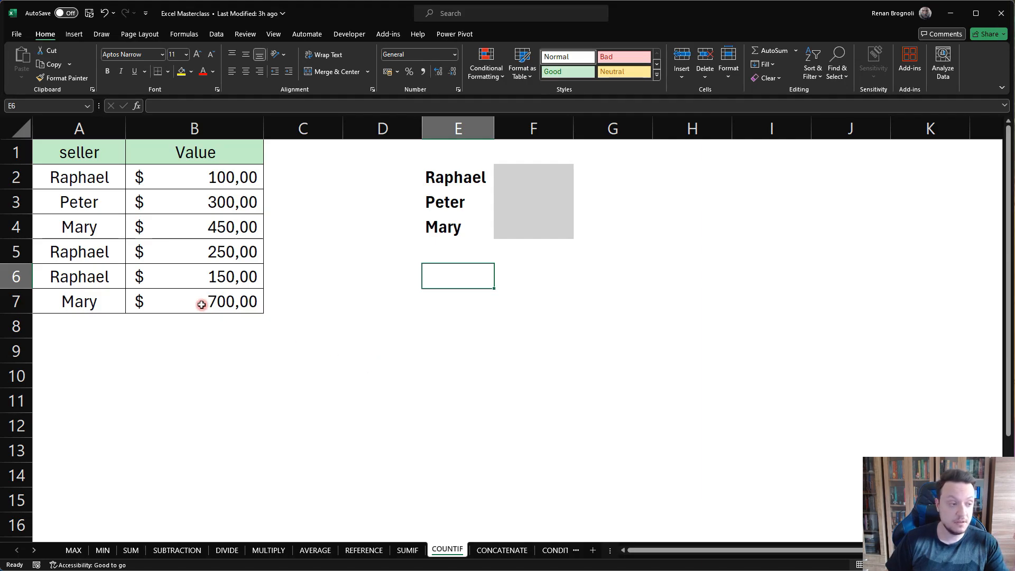
pyautogui.click(79, 177)
pyautogui.moveTo(79, 177); pyautogui.dragTo(78, 301)
# Step: Start a COUNTIF formula in cell F2 beside the first seller
pyautogui.click(526, 176)
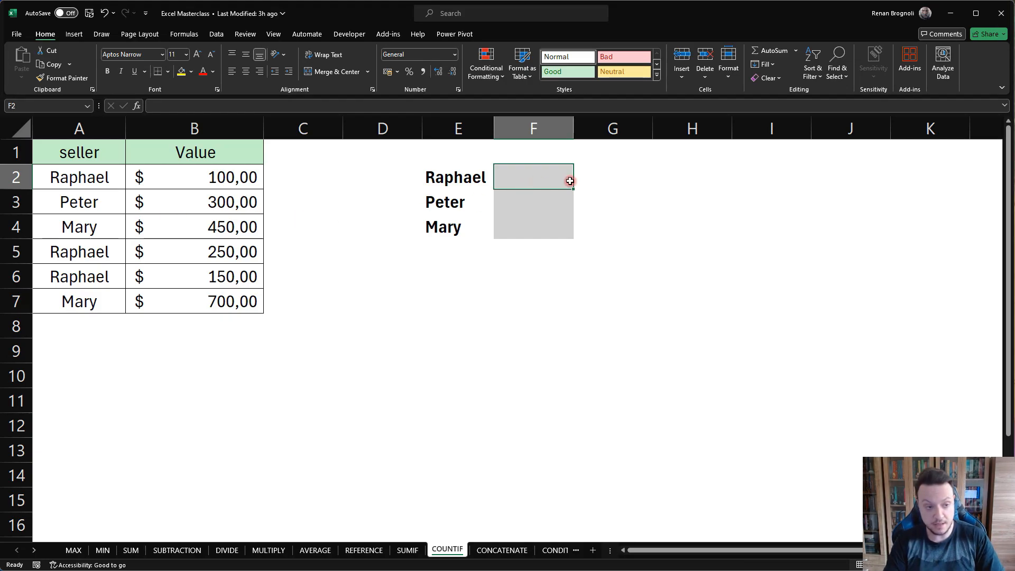
pyautogui.write('=')
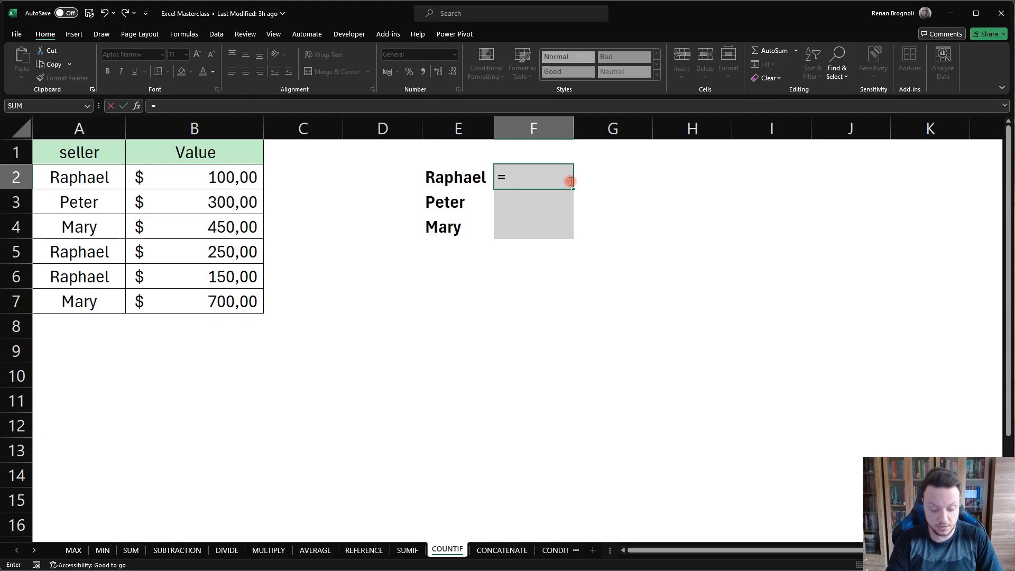
pyautogui.write('counit')
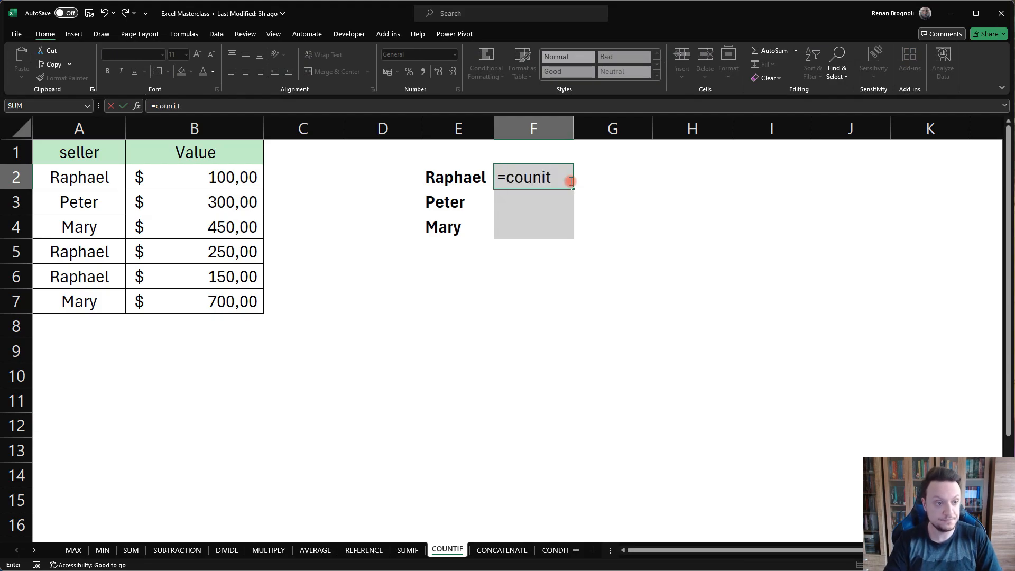
pyautogui.press('BackSpace')
pyautogui.press('BackSpace')
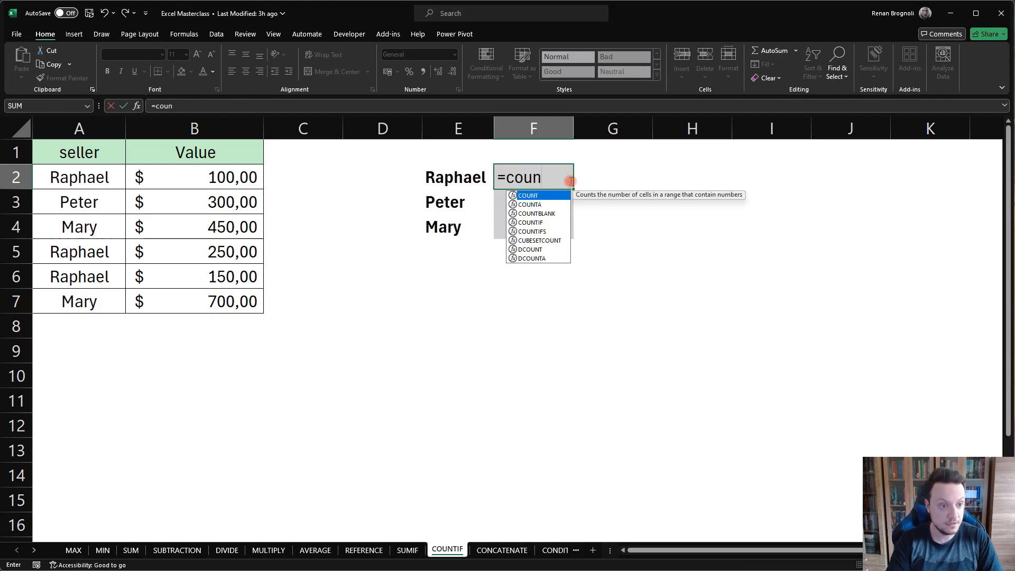
pyautogui.write('if')
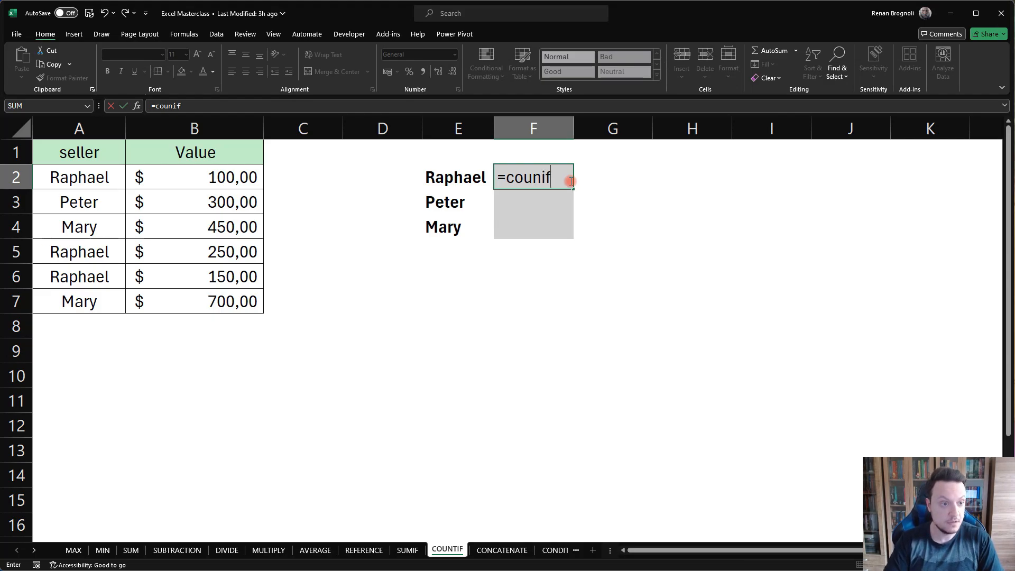
pyautogui.press('BackSpace')
pyautogui.press('BackSpace')
pyautogui.write('t')
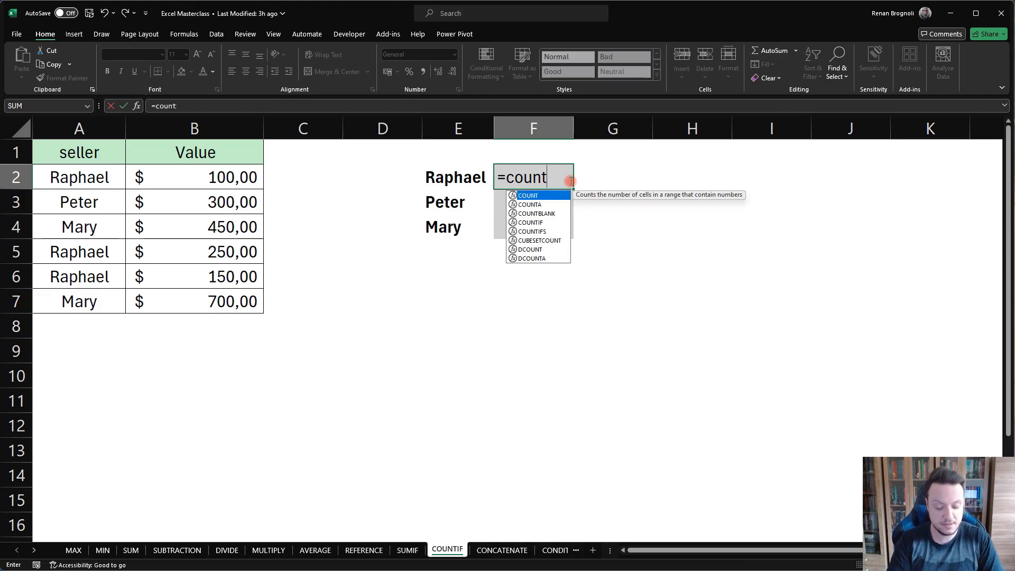
pyautogui.write('if')
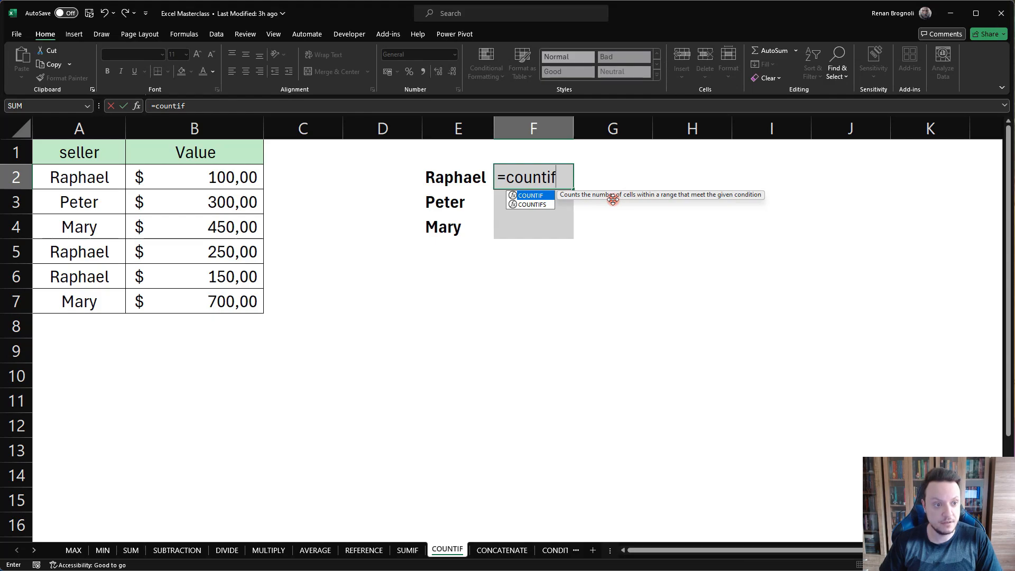
pyautogui.press('Tab')
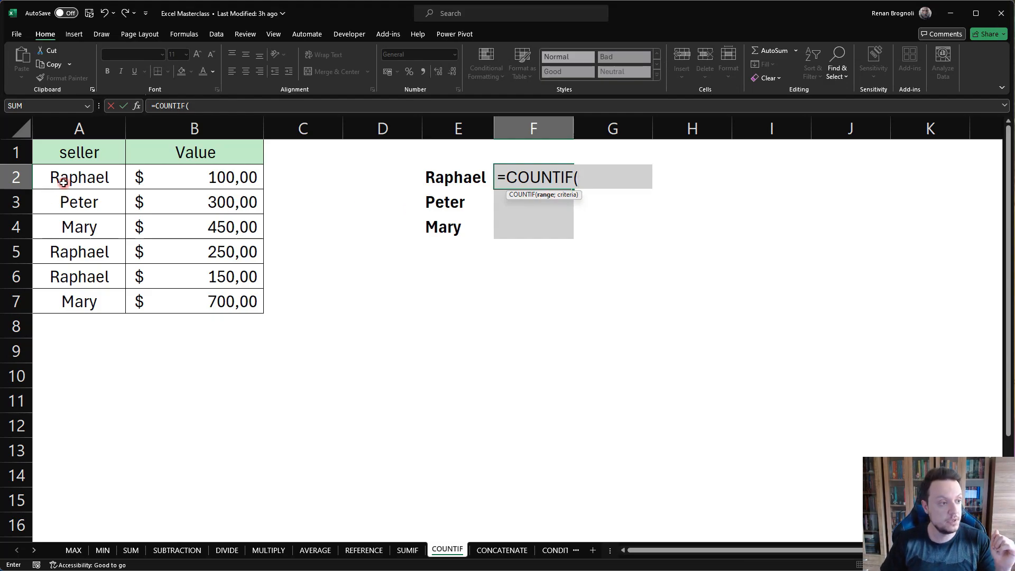
# Step: Complete the F2 COUNTIF formula with the fixed range $A$2:$A$7 and the column-fixed criterion $E2
pyautogui.moveTo(70, 173); pyautogui.dragTo(75, 298)
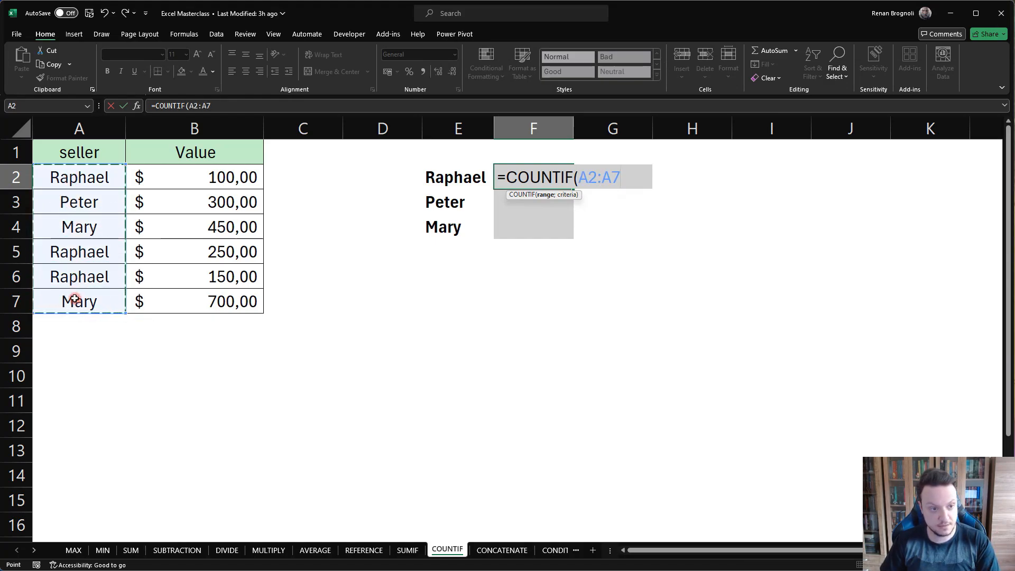
pyautogui.press('F4')
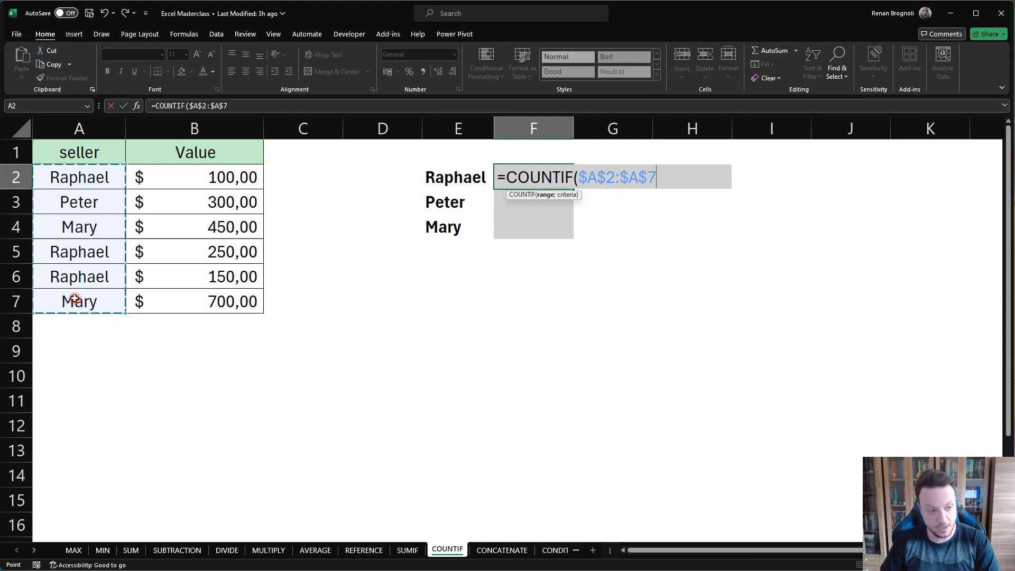
pyautogui.write(';')
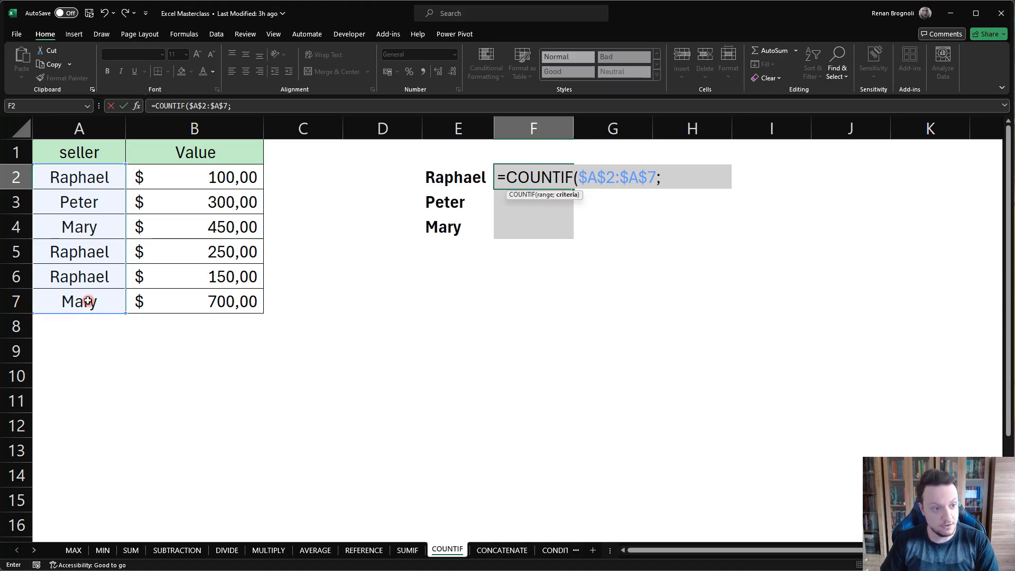
pyautogui.click(455, 181)
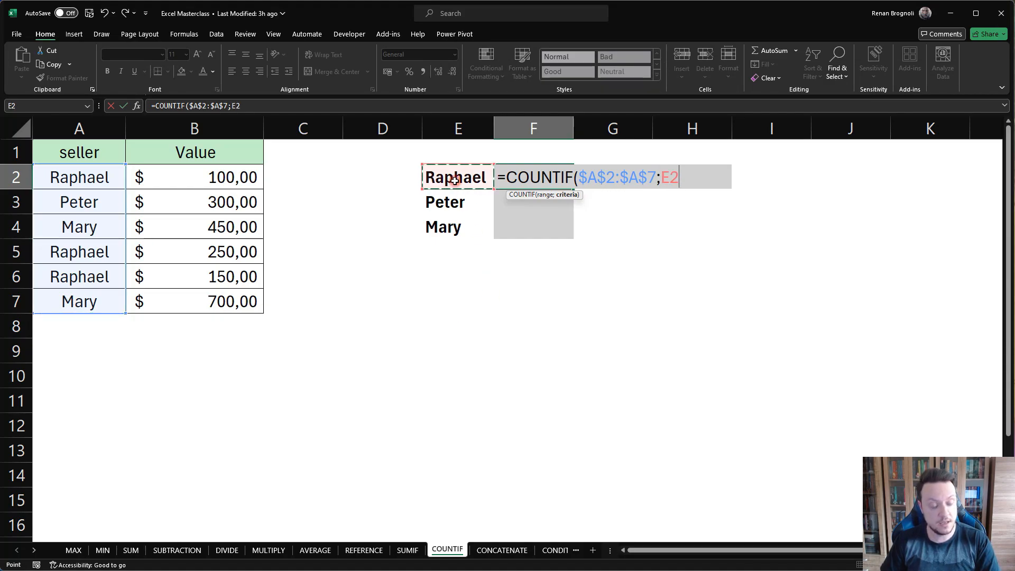
pyautogui.press('F4')
pyautogui.press('F4')
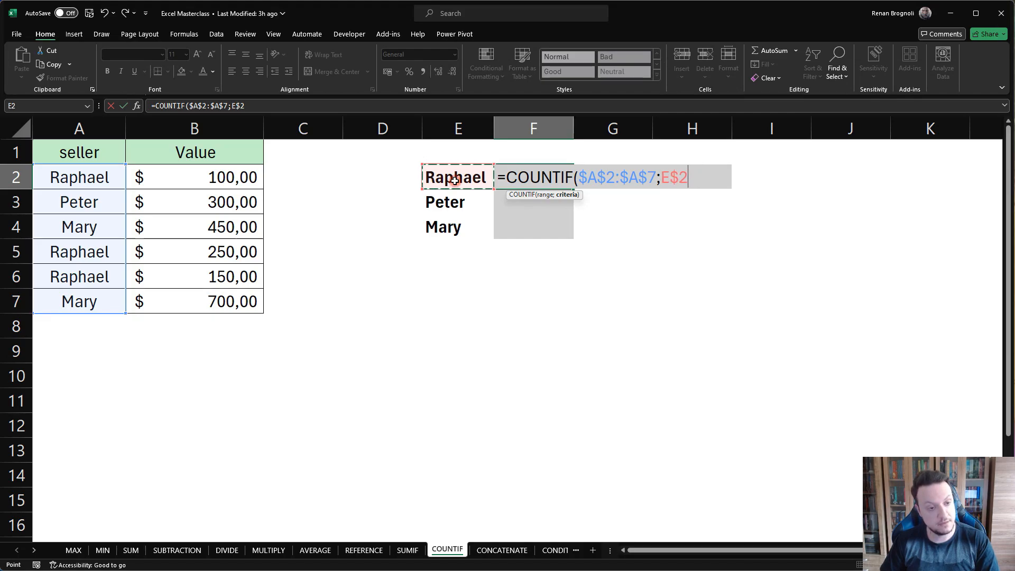
pyautogui.press('F4')
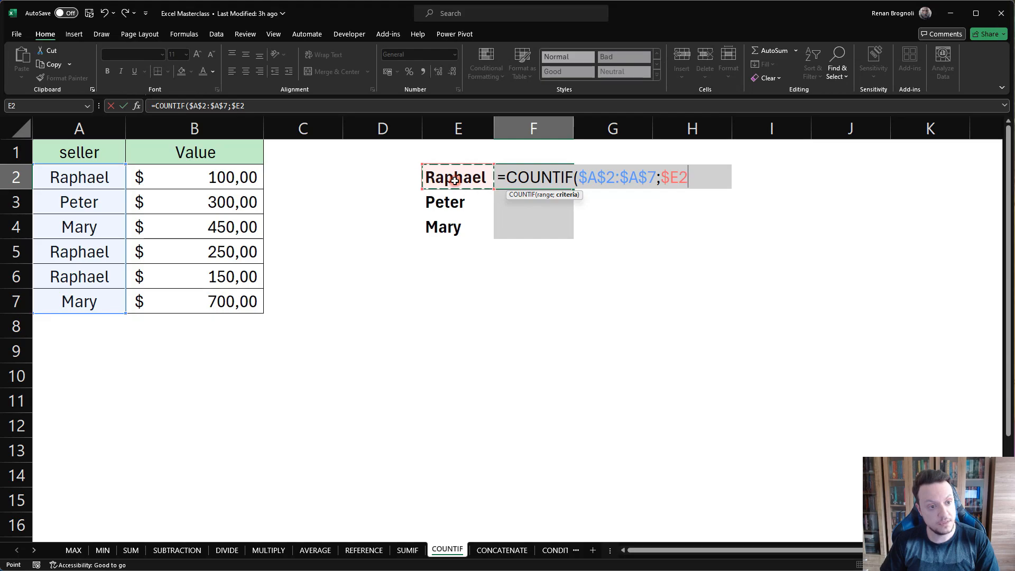
pyautogui.press('Return')
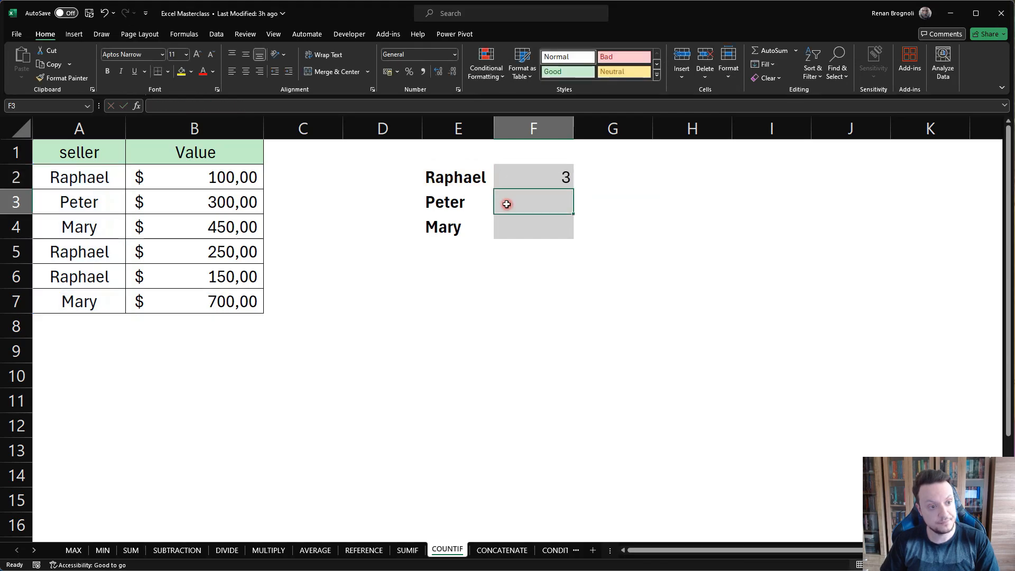
# Step: Fill the F2 COUNTIF formula down through F4 and check the counts against the seller entries in column A
pyautogui.click(552, 176)
pyautogui.moveTo(575, 189); pyautogui.dragTo(568, 238)
pyautogui.click(534, 301)
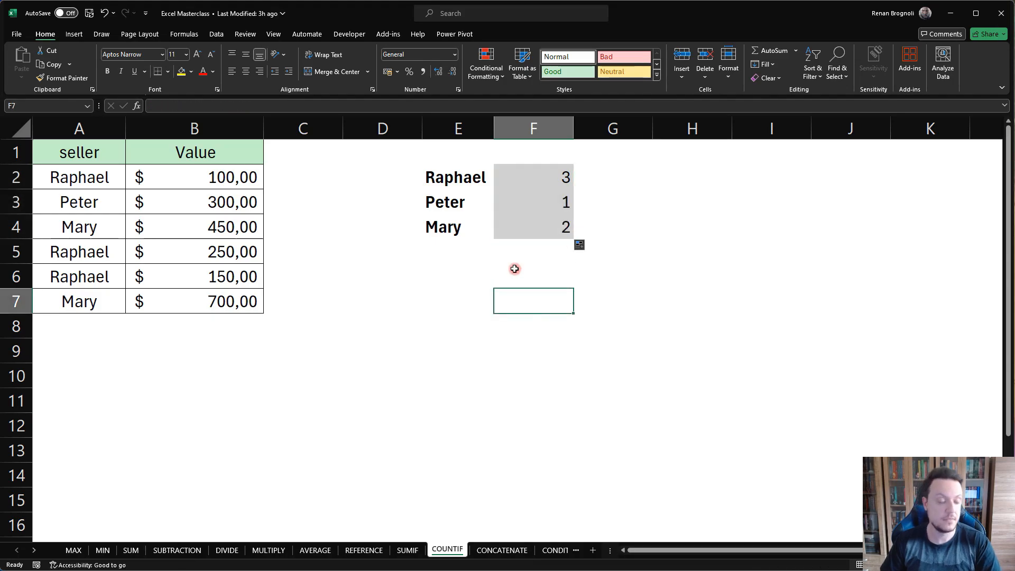
pyautogui.click(537, 176)
pyautogui.click(453, 201)
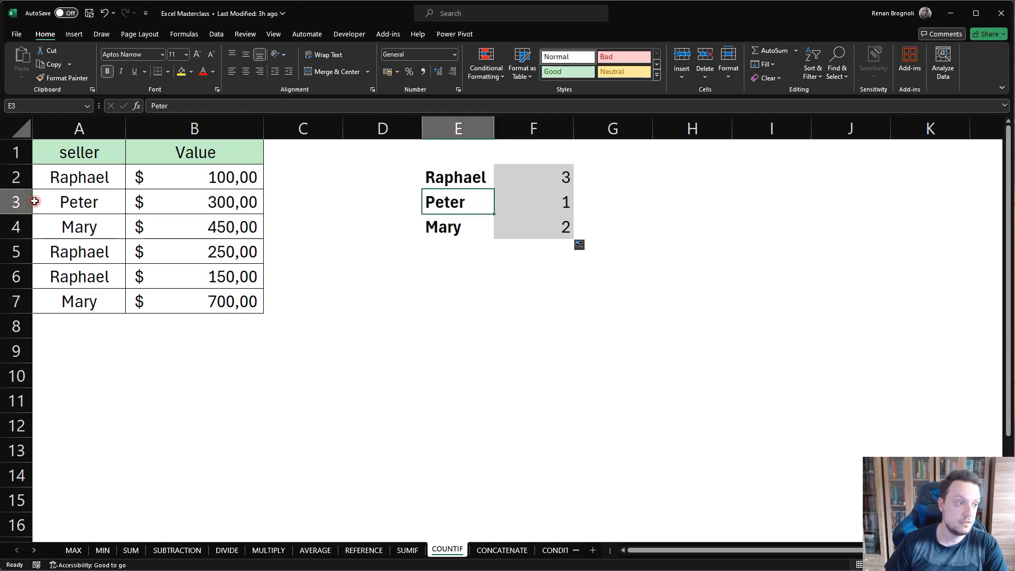
pyautogui.click(425, 226)
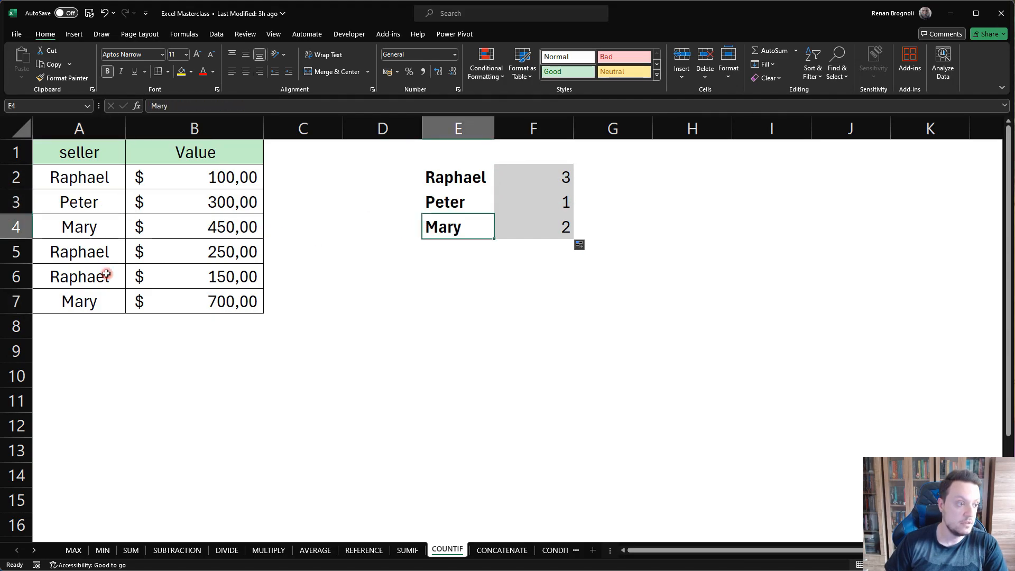
pyautogui.click(80, 301)
pyautogui.click(79, 229)
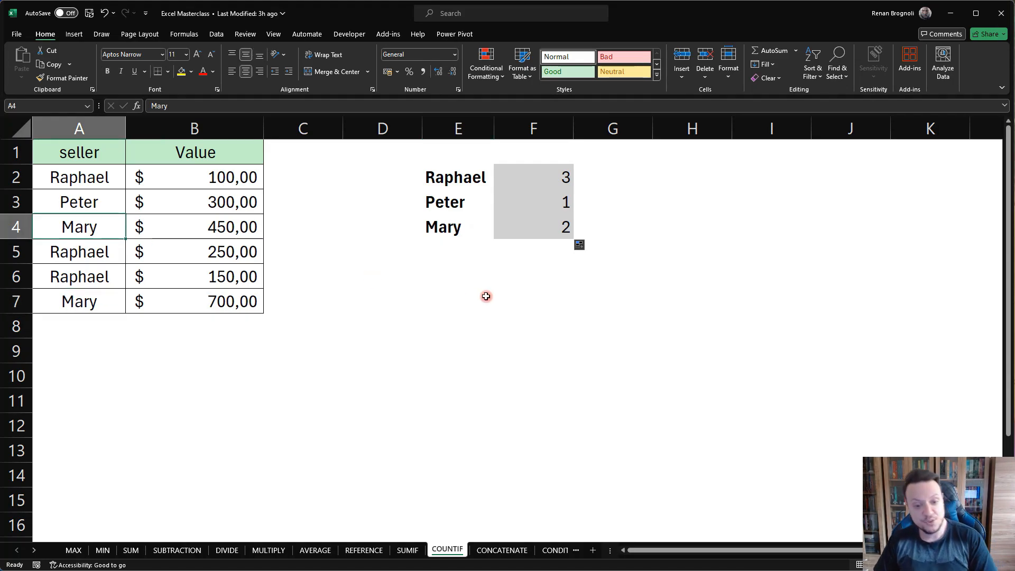
# Step: Open the CONCATENATE sheet and clear the existing E-mail entries in C2:C3
pyautogui.click(501, 549)
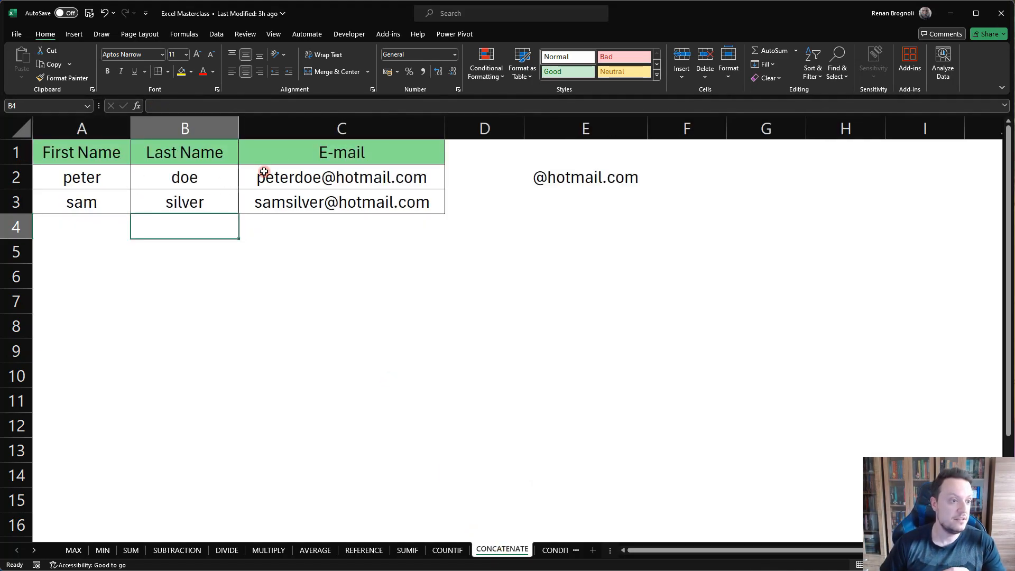
pyautogui.moveTo(297, 175); pyautogui.dragTo(301, 198)
pyautogui.press('Delete')
pyautogui.click(298, 232)
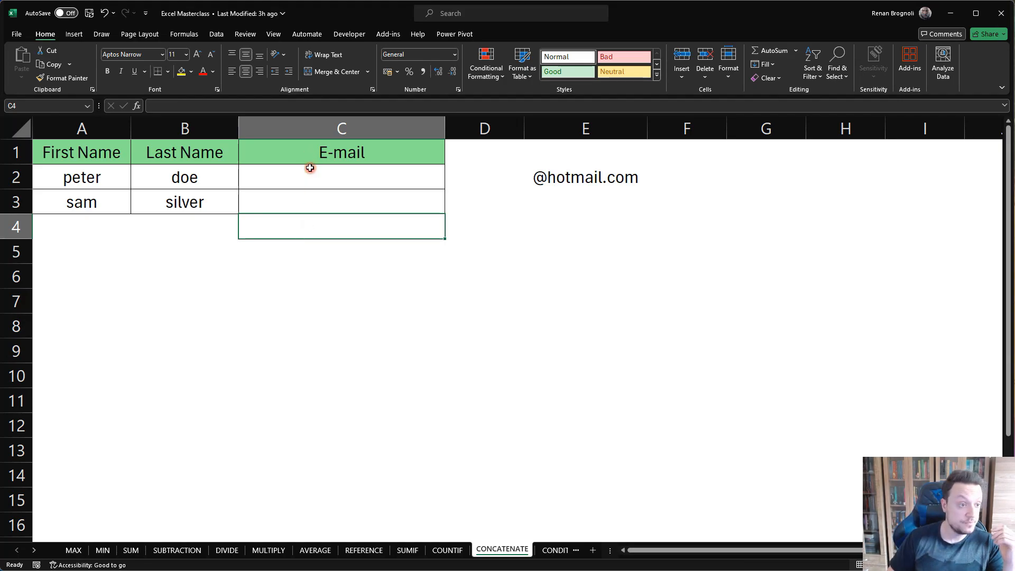
# Step: Review the first name, last name and domain cells A2, B2 and E2, and start a CONCAT formula in C2
pyautogui.click(343, 152)
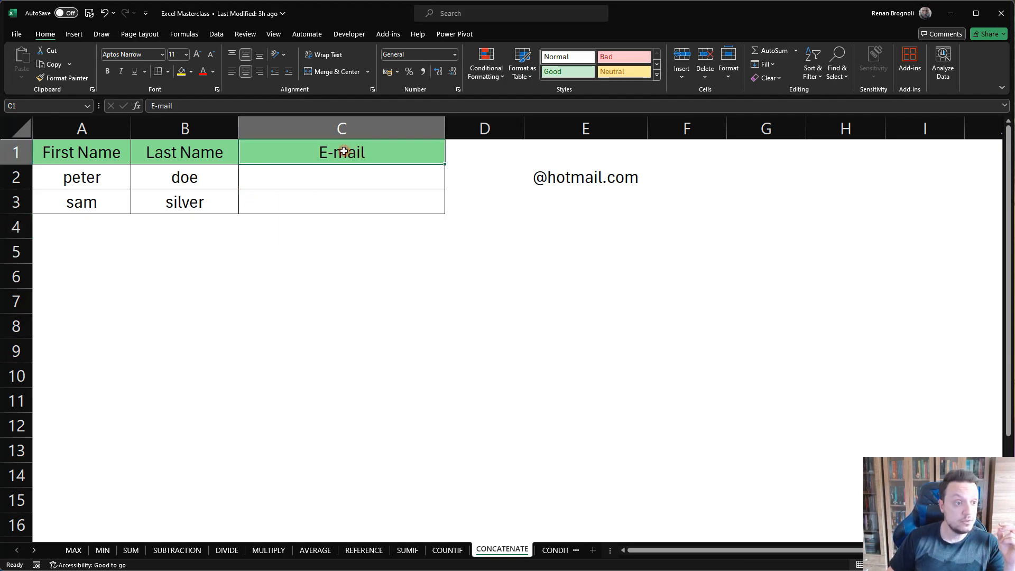
pyautogui.click(80, 178)
pyautogui.click(168, 178)
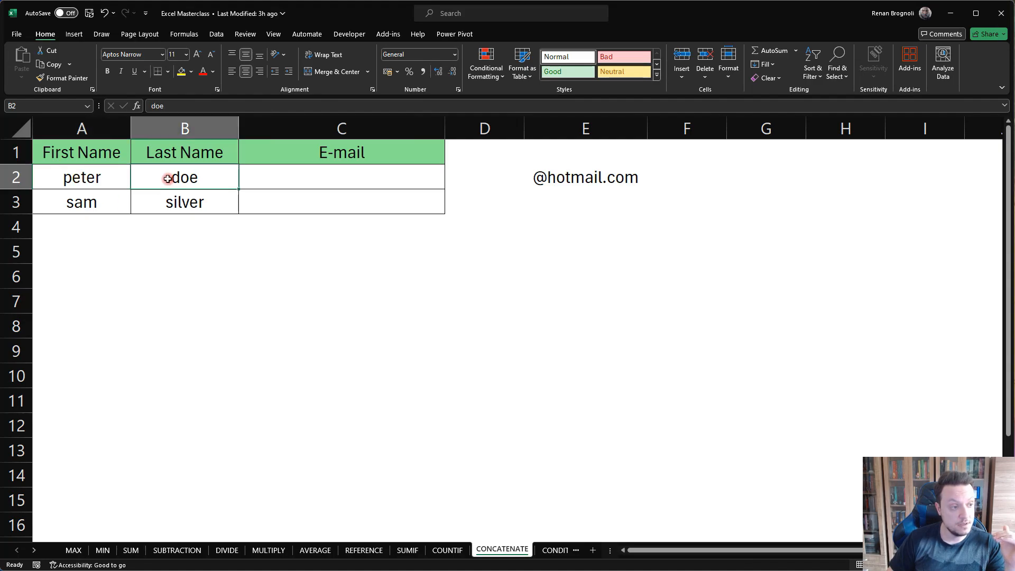
pyautogui.click(559, 181)
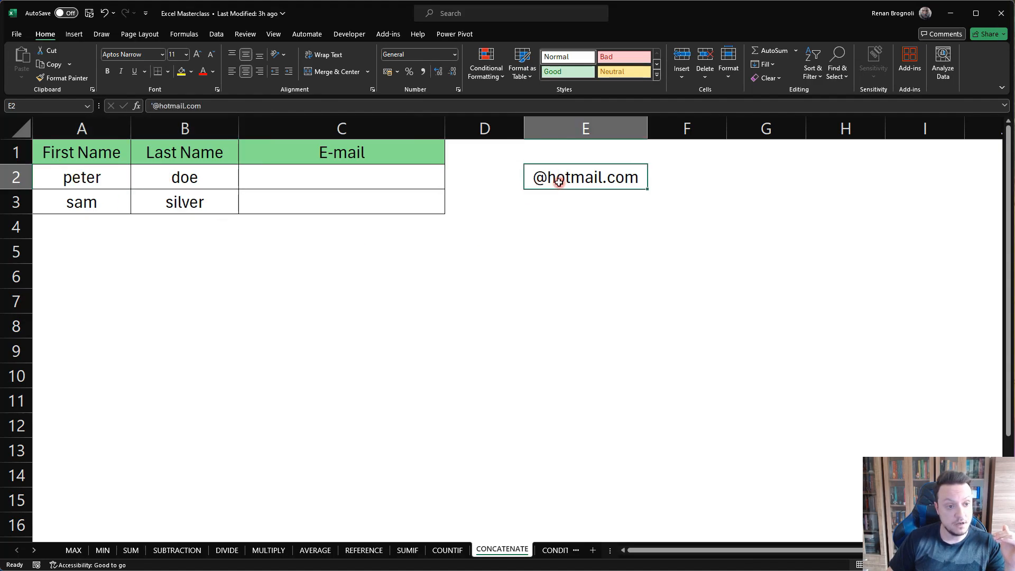
pyautogui.click(399, 294)
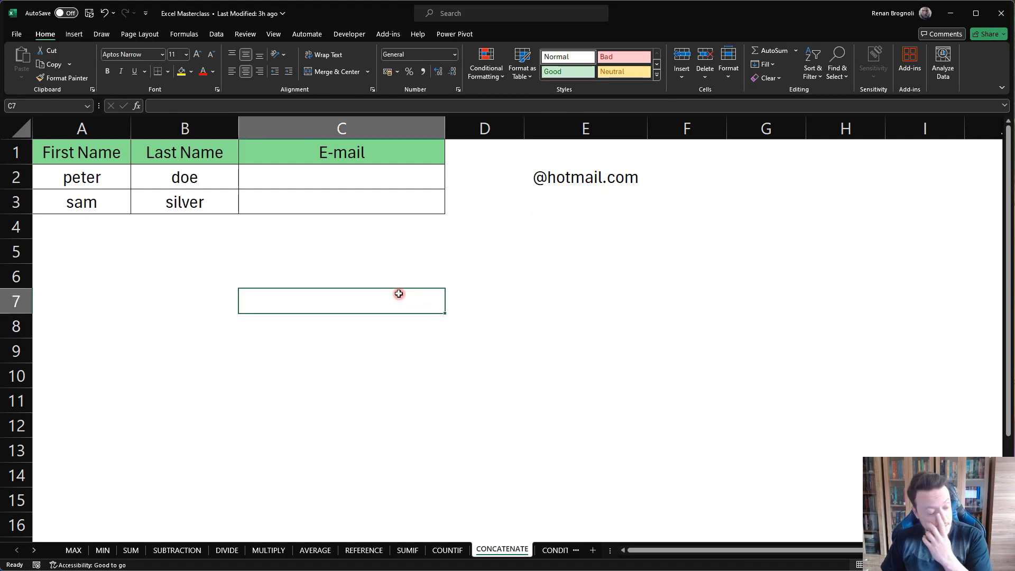
pyautogui.click(310, 183)
pyautogui.write('=')
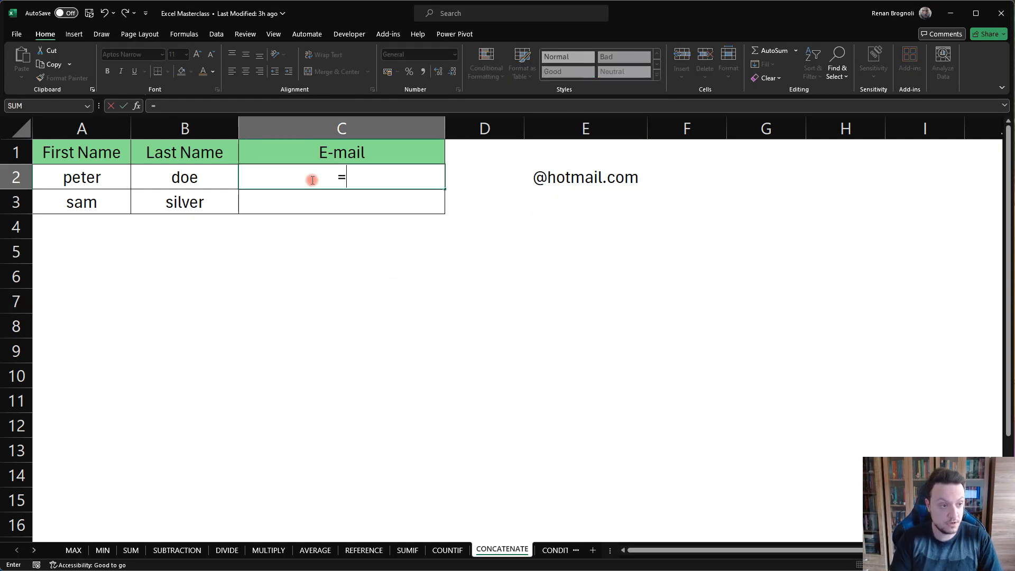
pyautogui.write('conc')
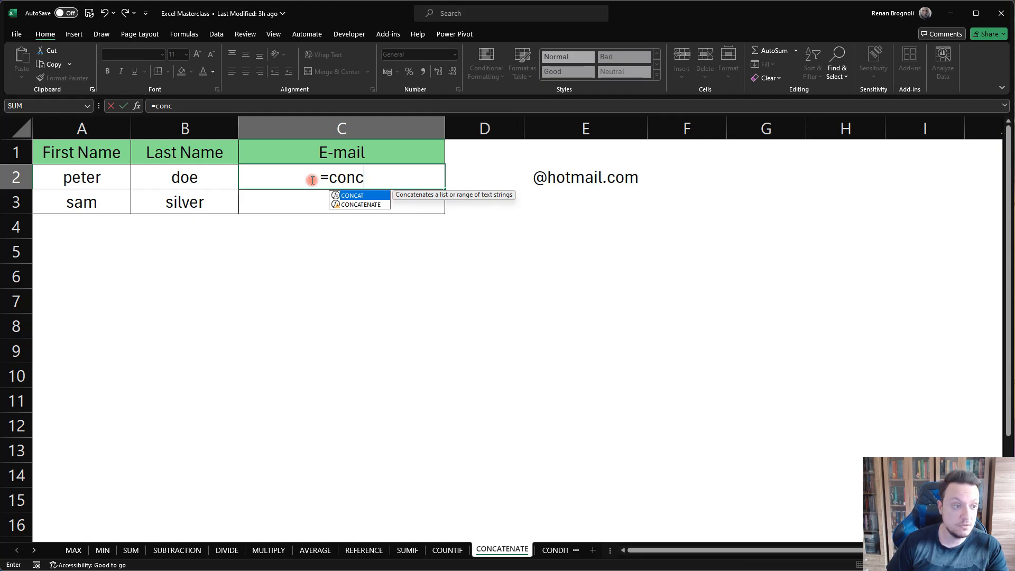
pyautogui.doubleClick(347, 197)
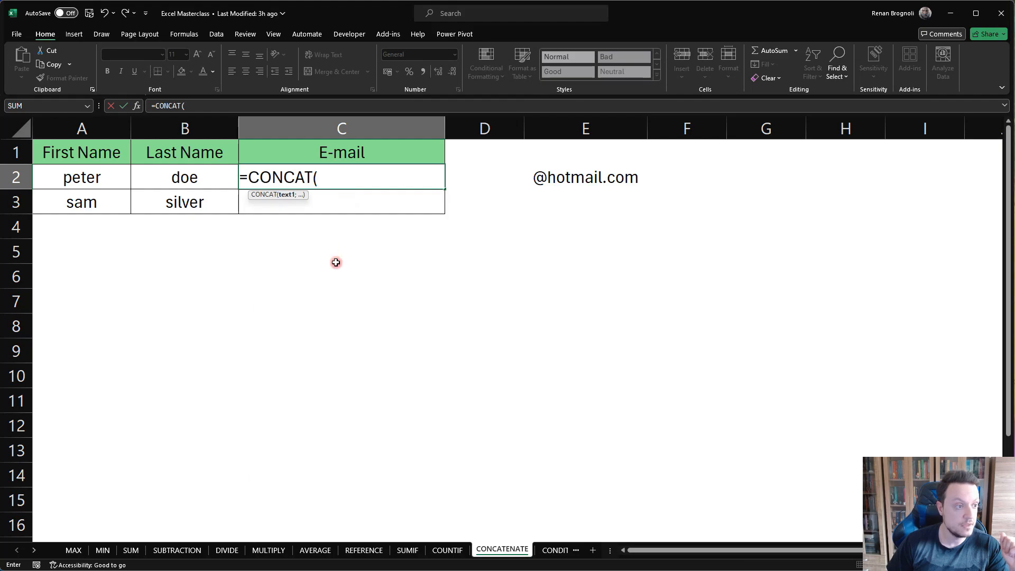
# Step: Complete the C2 CONCAT formula by joining A2, B2 and the fixed domain reference $E$2
pyautogui.click(81, 178)
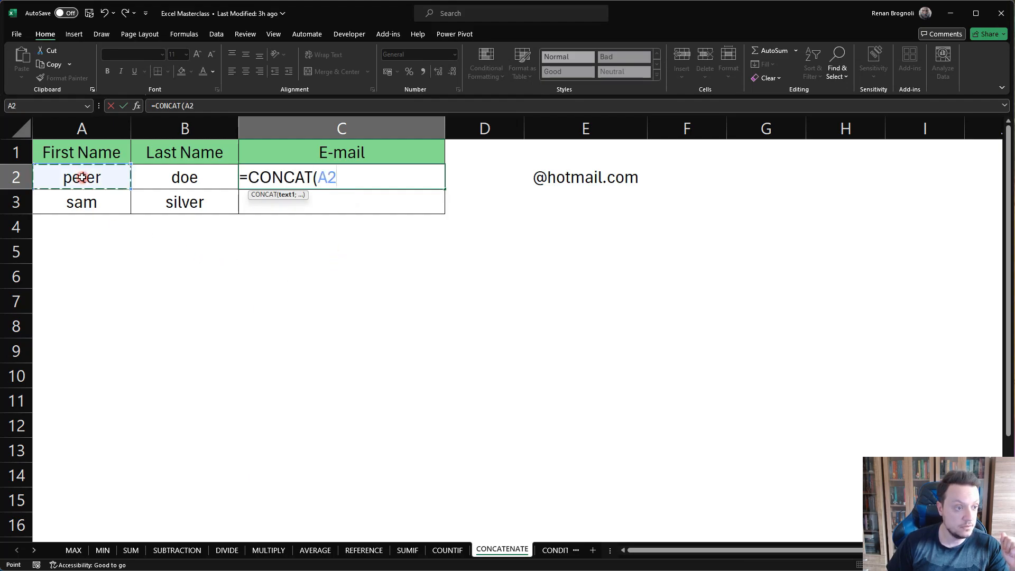
pyautogui.write(';')
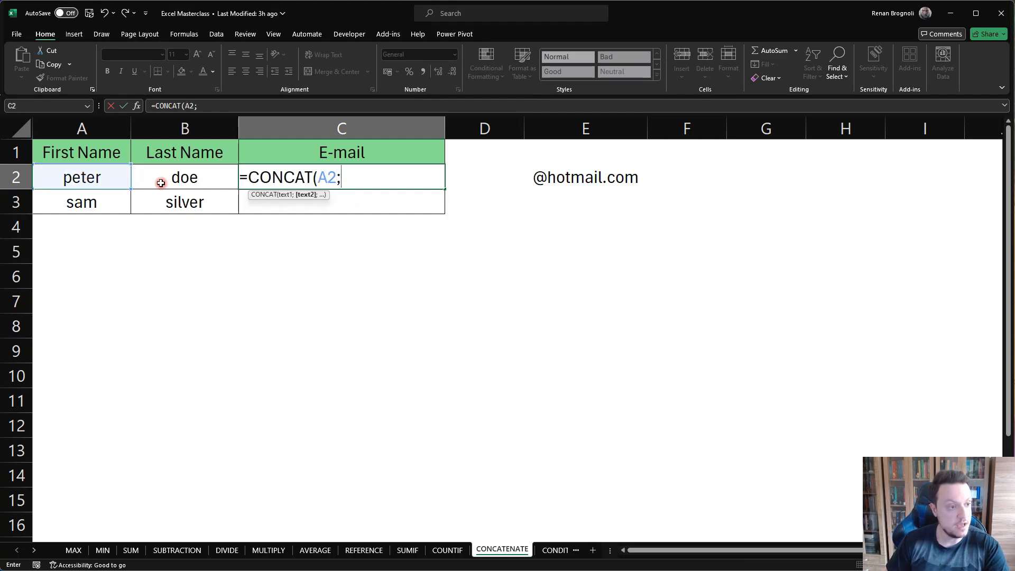
pyautogui.click(180, 177)
pyautogui.write(';')
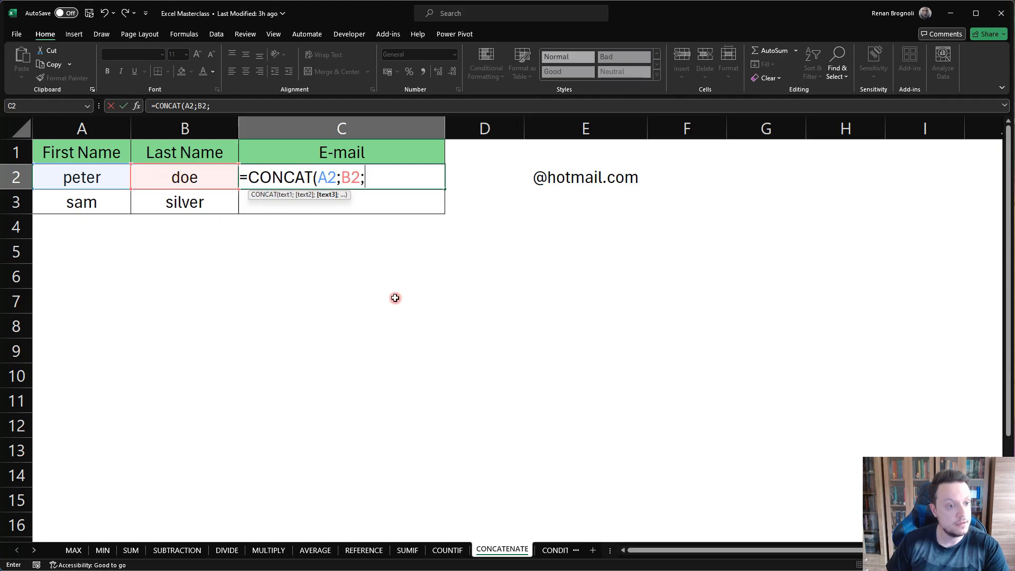
pyautogui.click(577, 180)
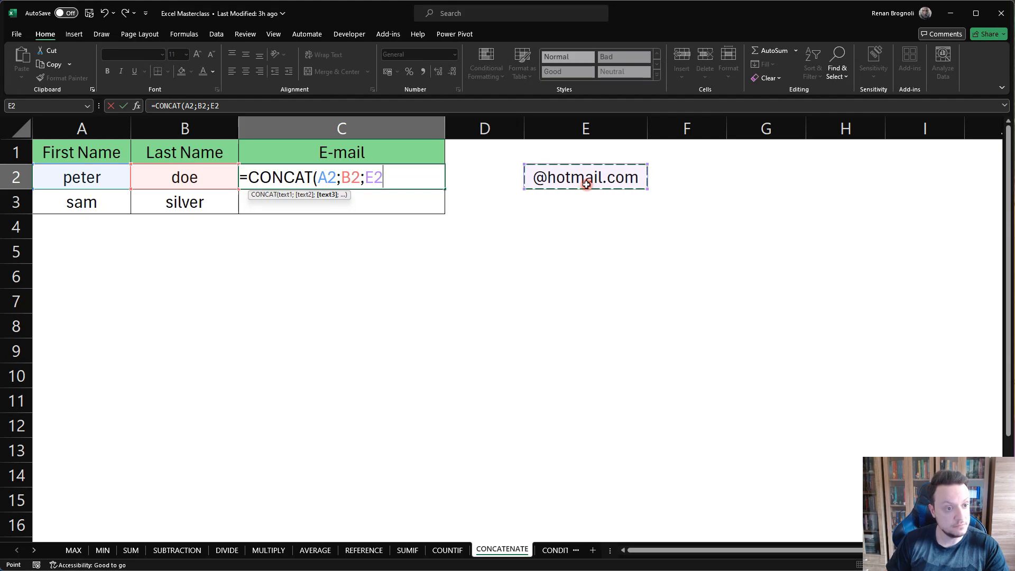
pyautogui.press('F4')
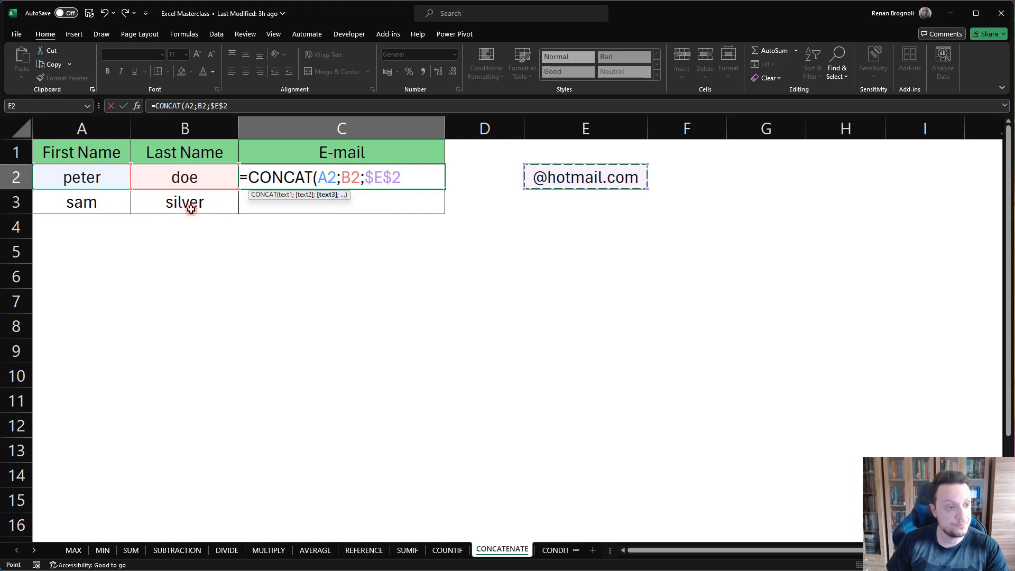
pyautogui.write(')')
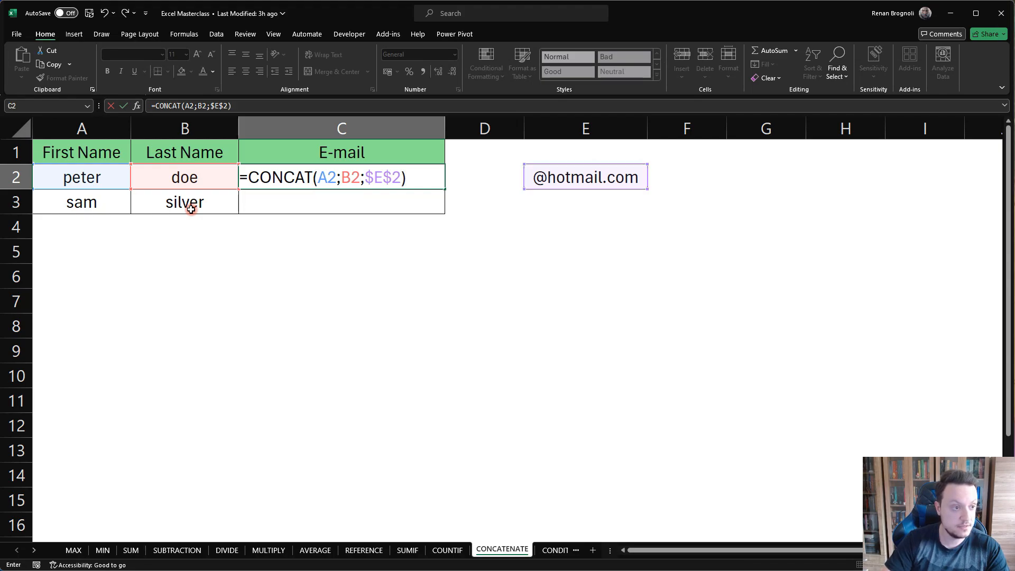
pyautogui.press('Return')
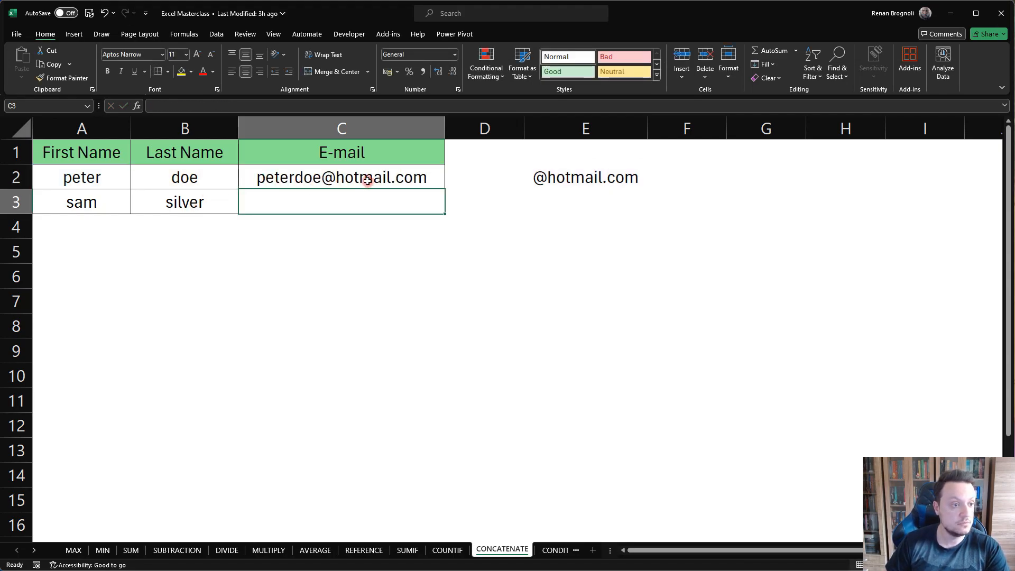
# Step: Fill the C2 CONCAT formula down to C3 and check the copied formula's references
pyautogui.click(393, 177)
pyautogui.moveTo(445, 188); pyautogui.dragTo(442, 209)
pyautogui.click(363, 249)
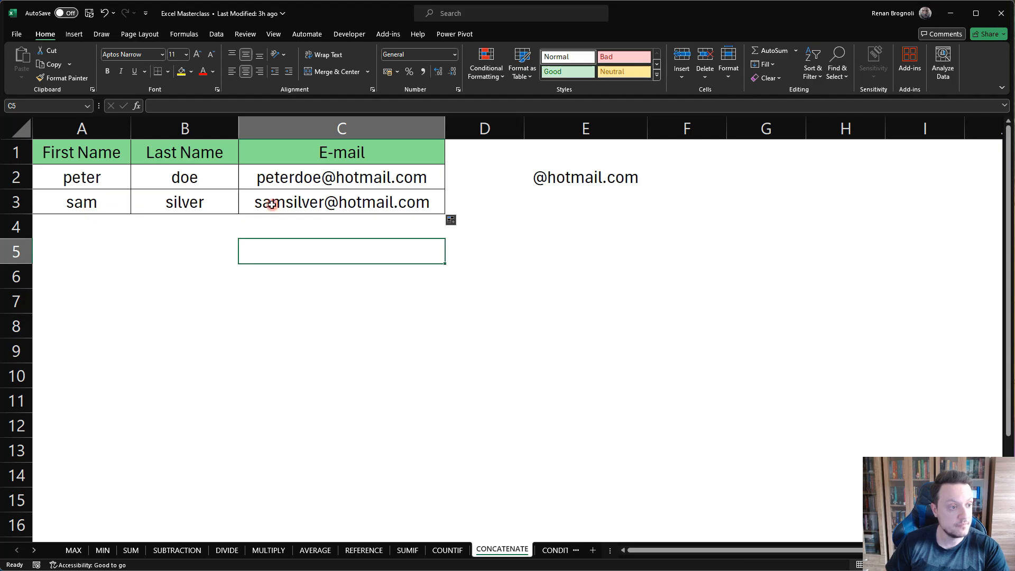
pyautogui.click(312, 204)
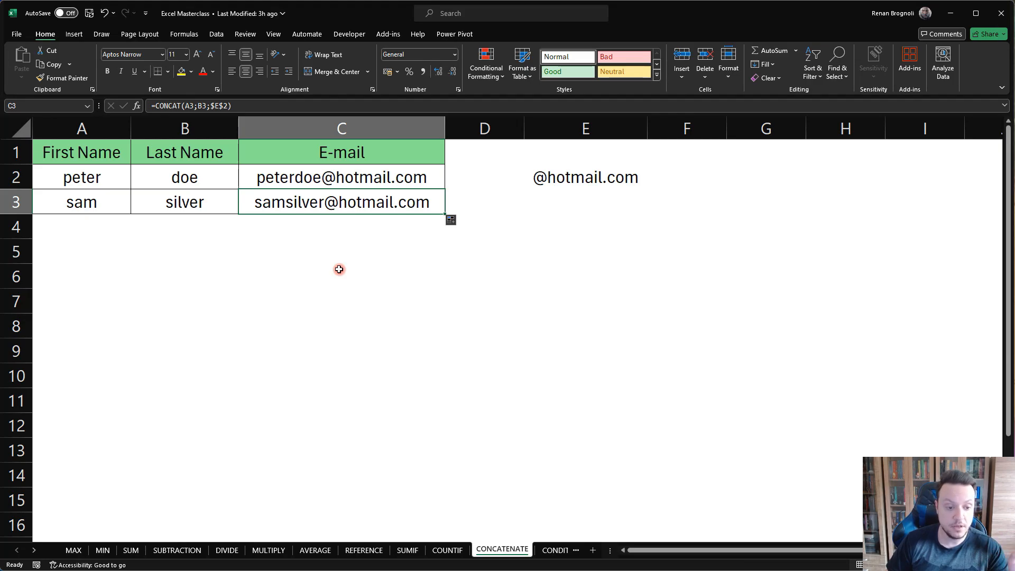
pyautogui.click(339, 270)
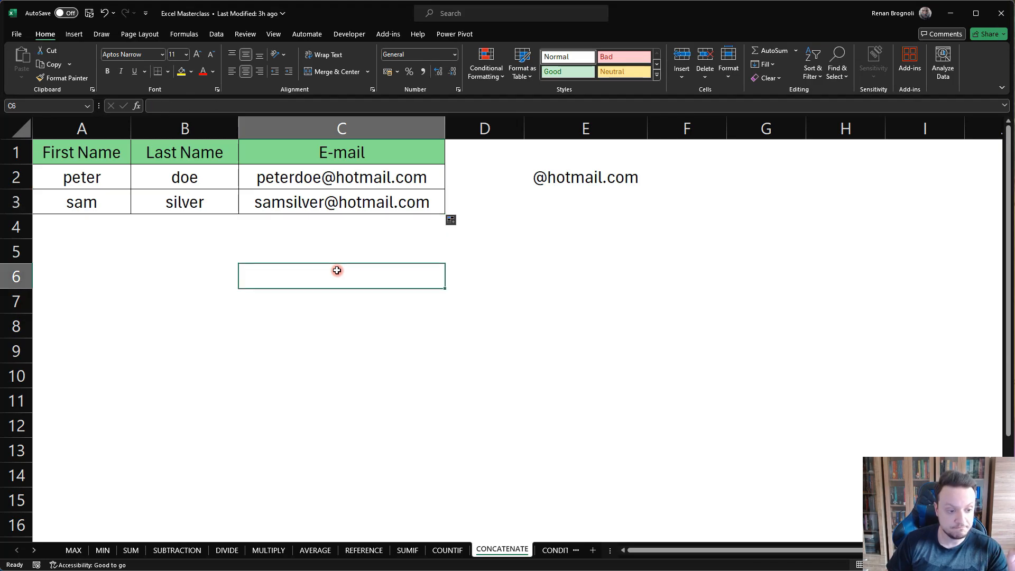
# Step: Open the conditional formatting practice sheet and review its Student and Grade columns
pyautogui.click(553, 551)
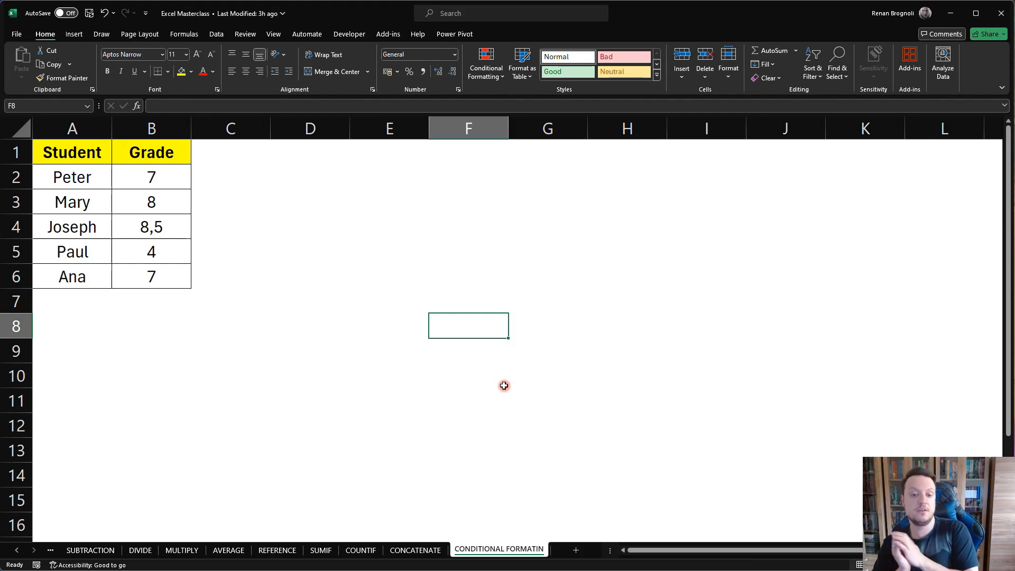
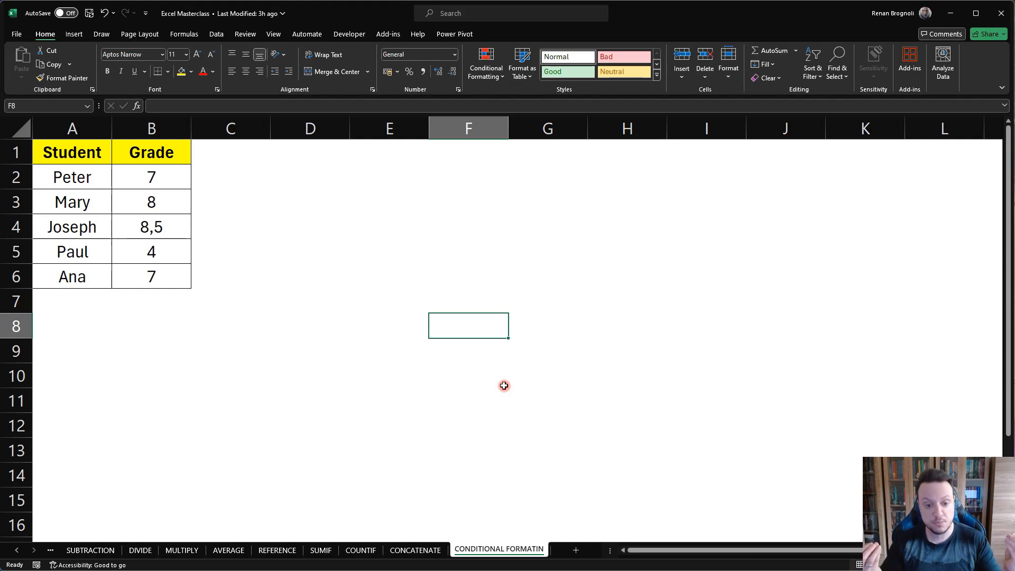
pyautogui.press('Return')
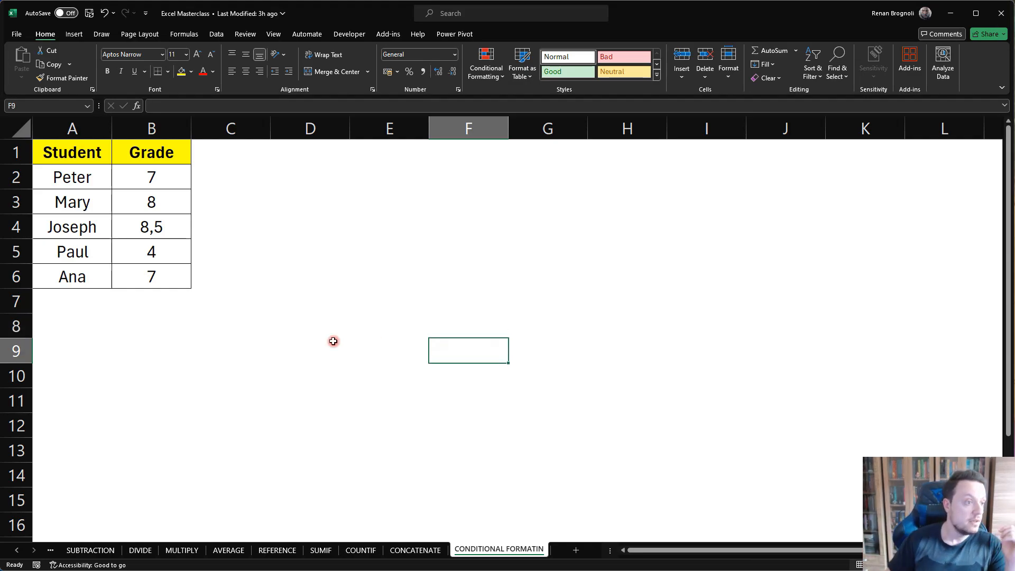
pyautogui.click(197, 304)
pyautogui.moveTo(65, 158); pyautogui.dragTo(81, 274)
pyautogui.moveTo(145, 157); pyautogui.dragTo(151, 271)
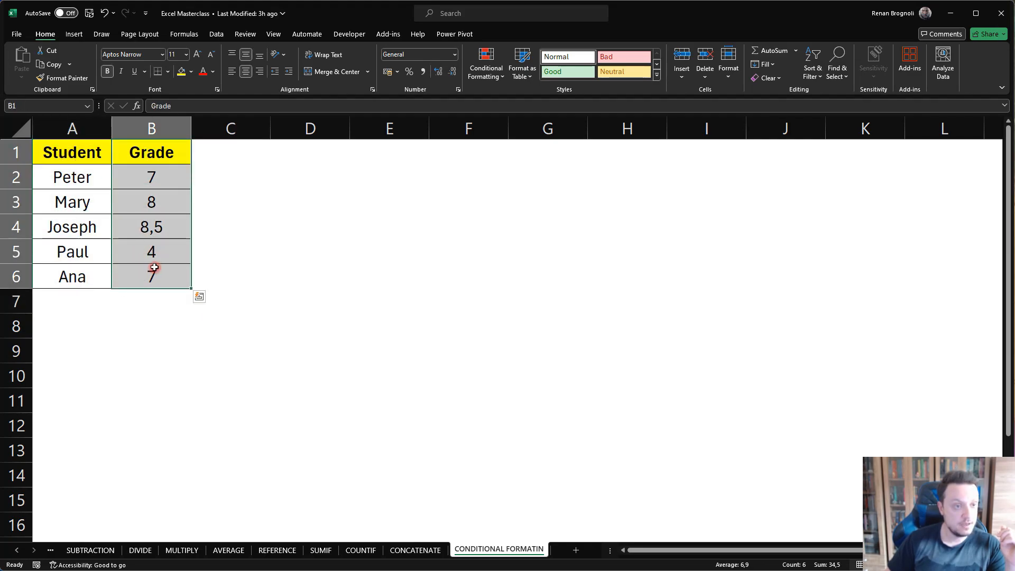
pyautogui.click(328, 264)
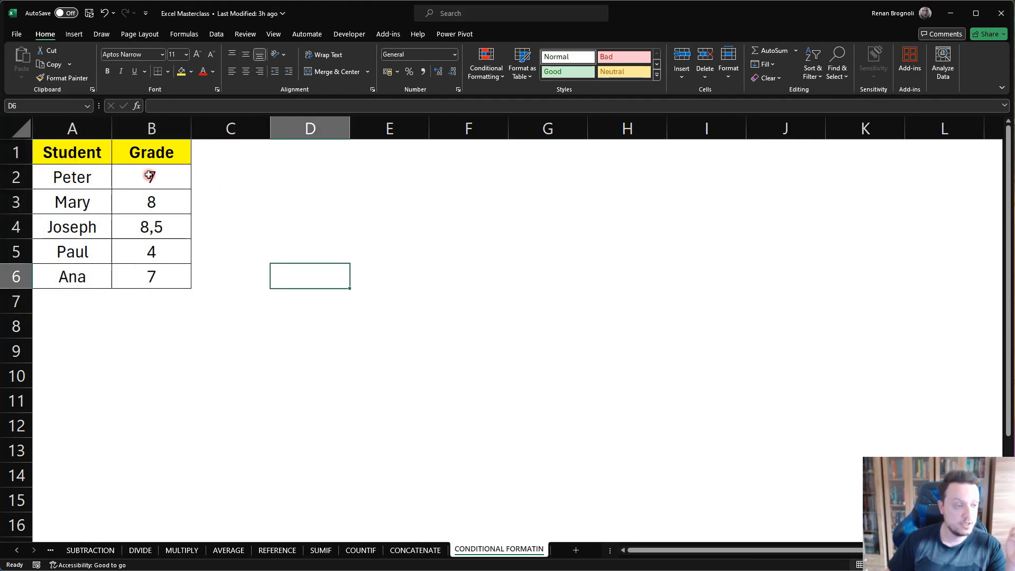
# Step: Highlight grades in B2:B6 greater than 7 using Green Fill with Dark Green Text, and check the formatted cells B3:B4
pyautogui.moveTo(132, 174); pyautogui.dragTo(133, 272)
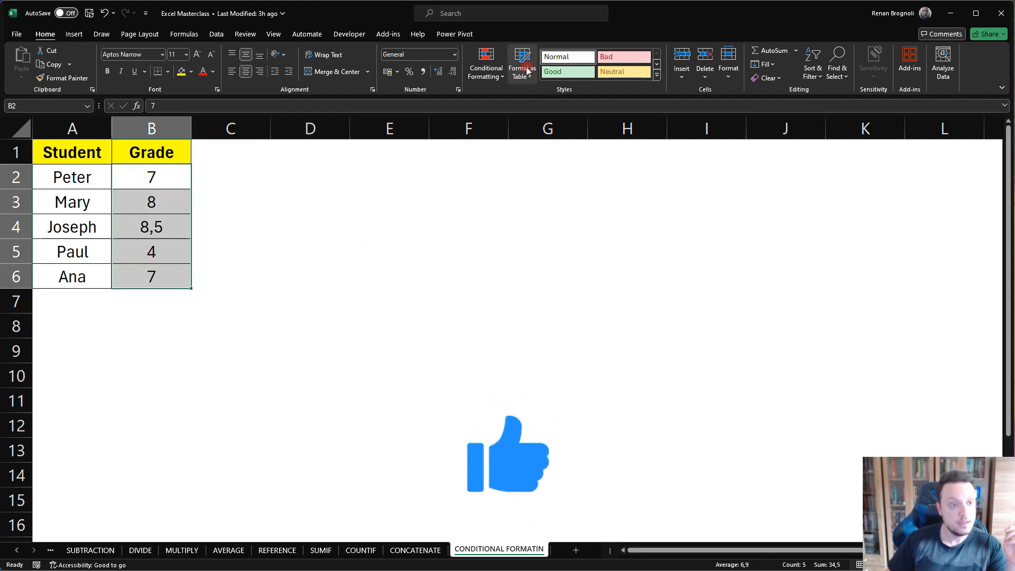
pyautogui.click(502, 79)
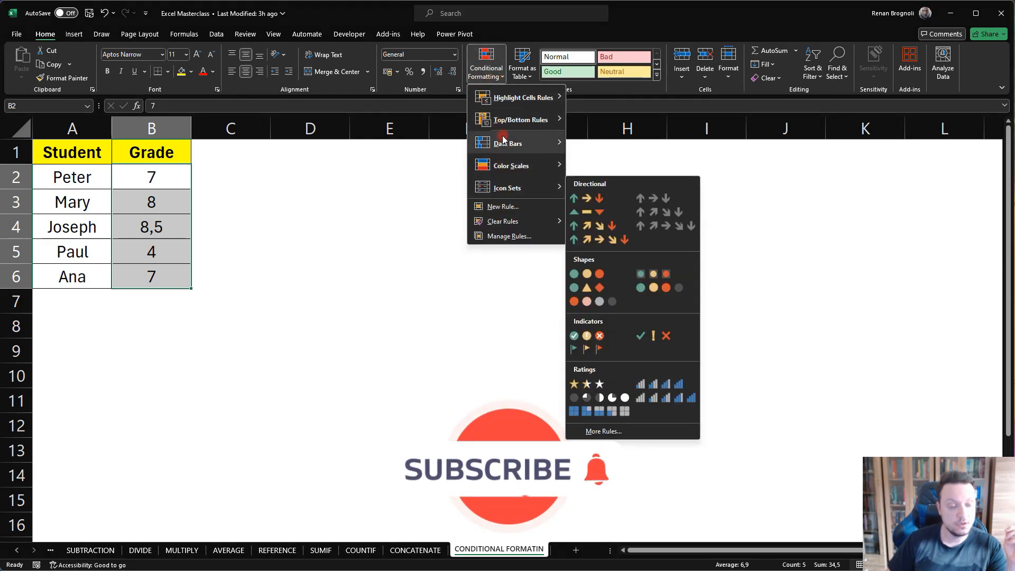
pyautogui.moveTo(502, 106)
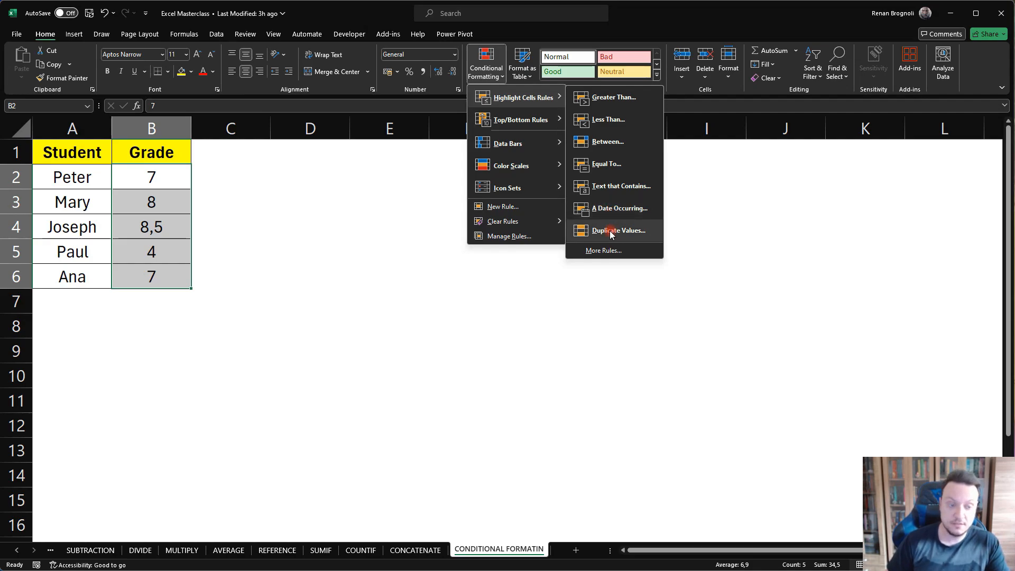
pyautogui.moveTo(520, 123)
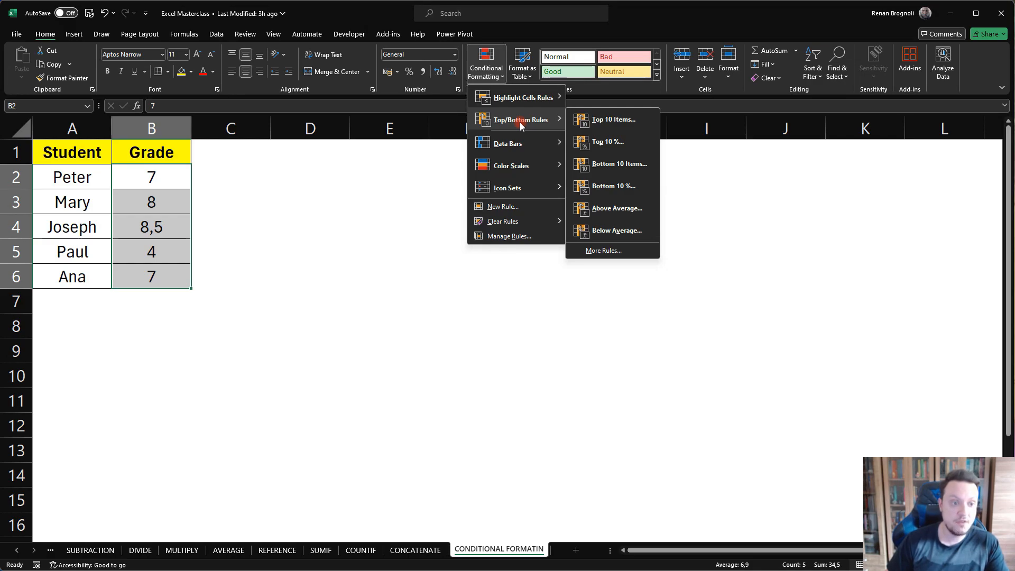
pyautogui.moveTo(519, 148)
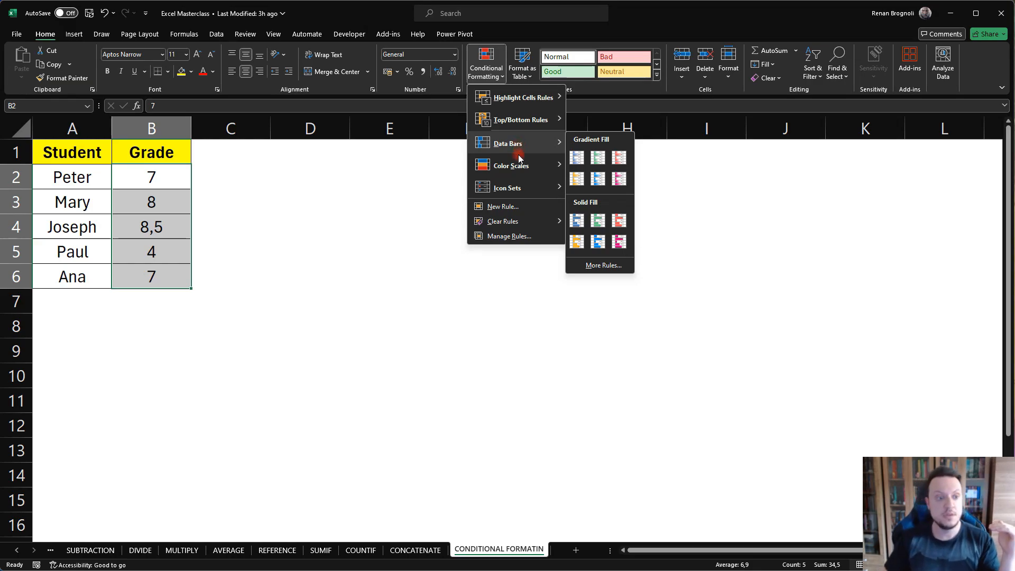
pyautogui.moveTo(521, 168)
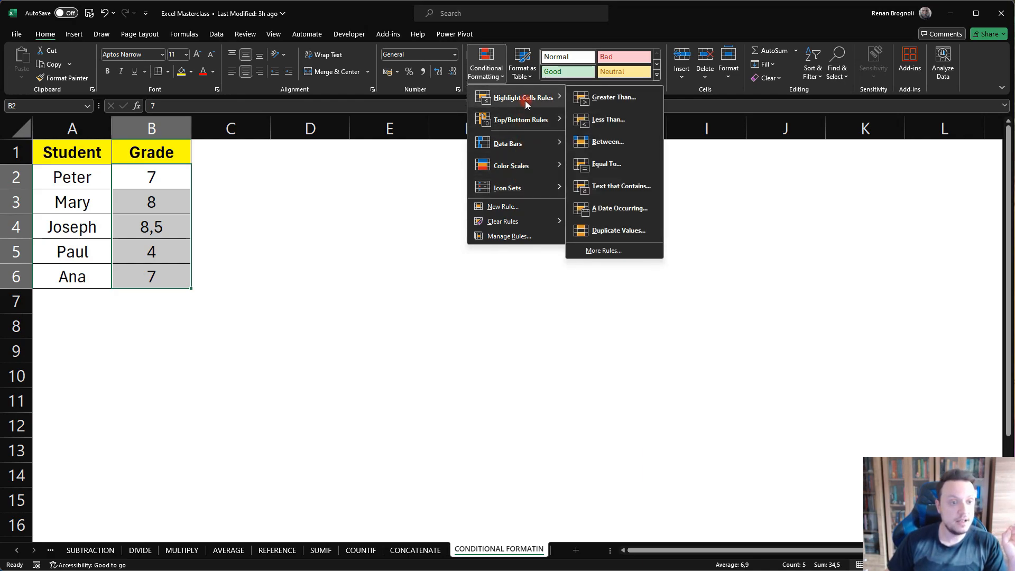
pyautogui.click(610, 102)
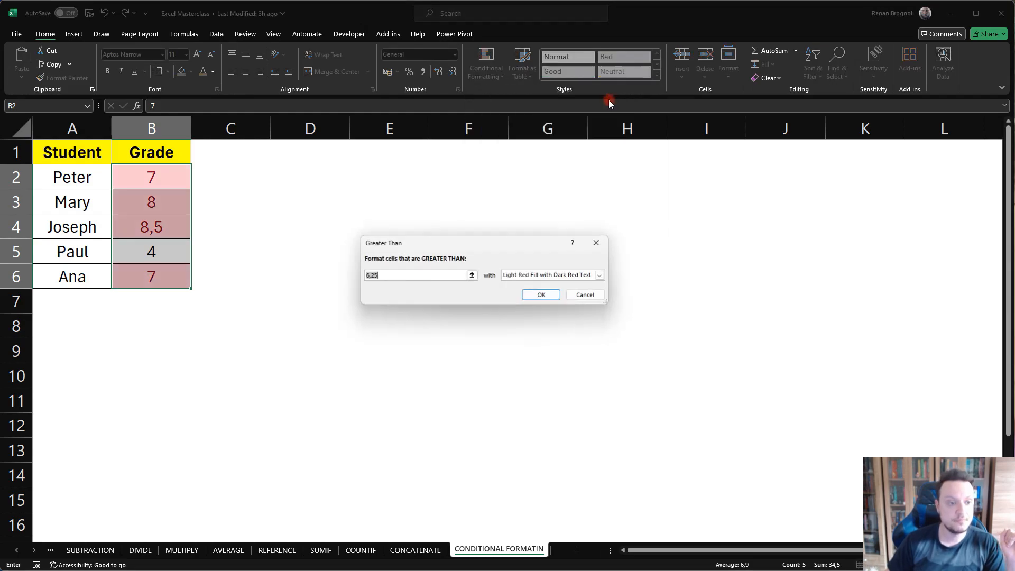
pyautogui.click(391, 276)
pyautogui.moveTo(360, 278); pyautogui.dragTo(407, 277)
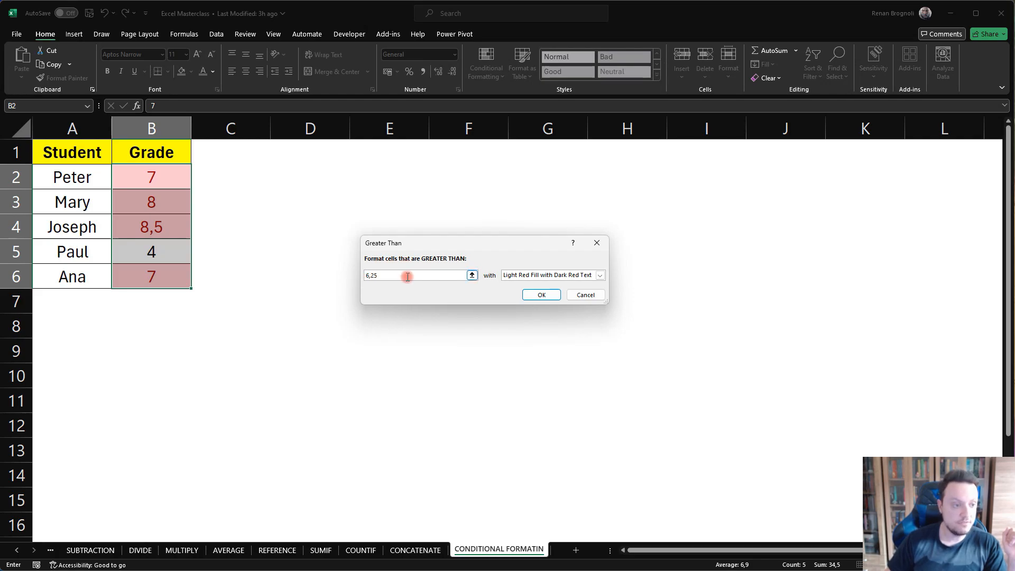
pyautogui.write('7')
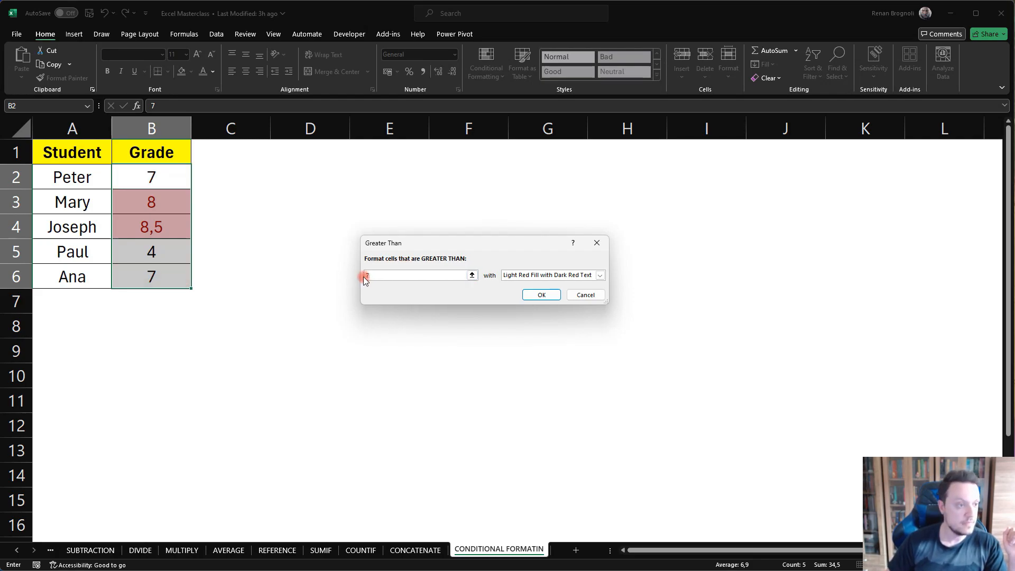
pyautogui.click(600, 275)
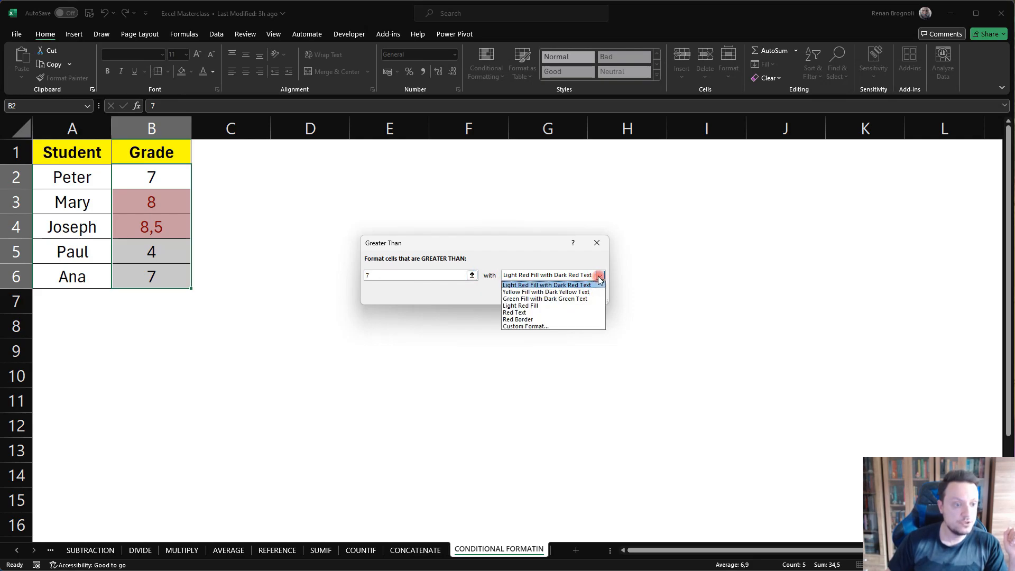
pyautogui.click(511, 299)
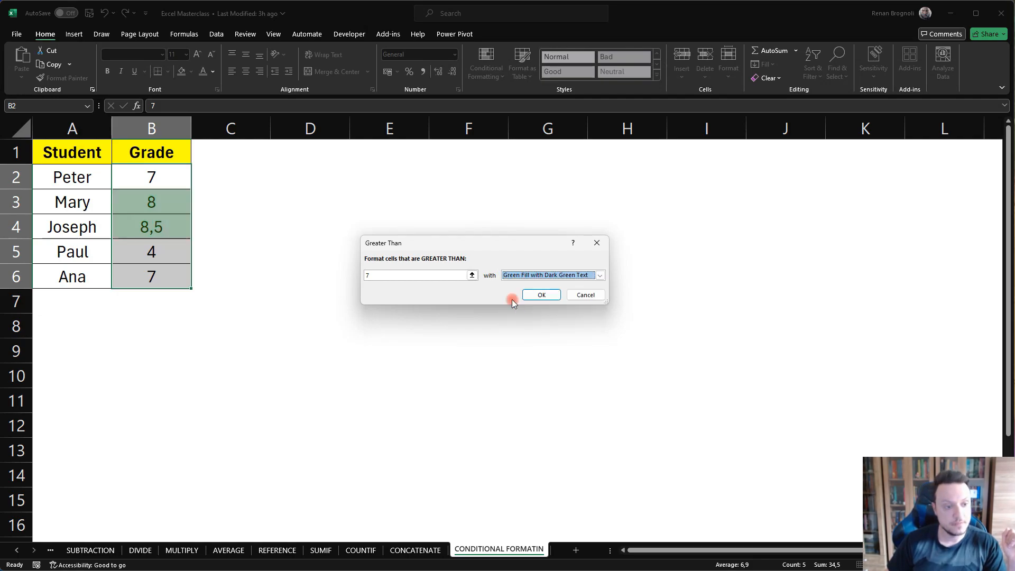
pyautogui.click(543, 295)
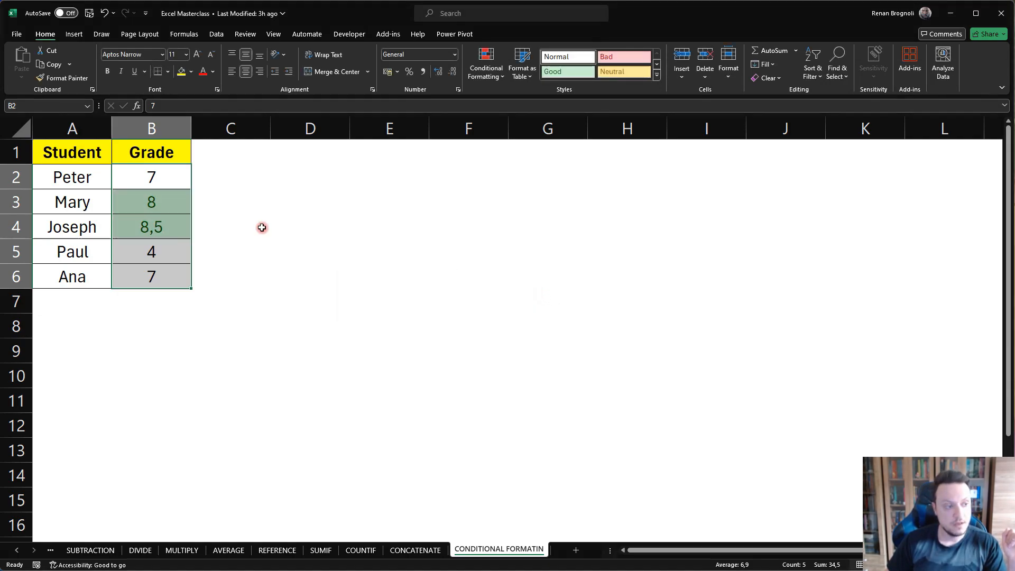
pyautogui.click(175, 221)
pyautogui.click(135, 212)
pyautogui.moveTo(135, 212); pyautogui.dragTo(140, 224)
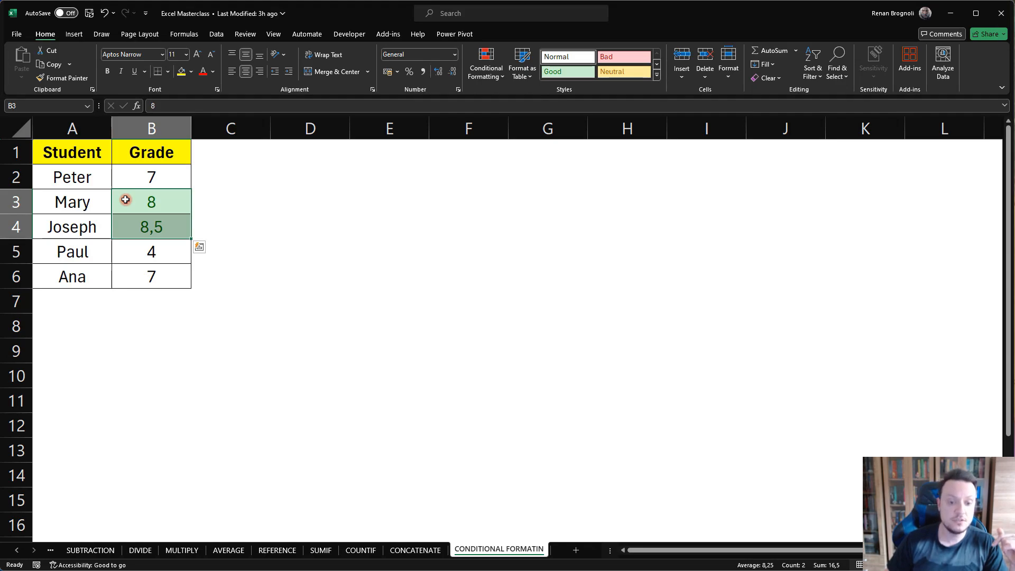
# Step: Highlight grades in B2:B6 less than 7 using Light Red Fill with Dark Red Text, and check cell B5
pyautogui.moveTo(149, 172); pyautogui.dragTo(154, 270)
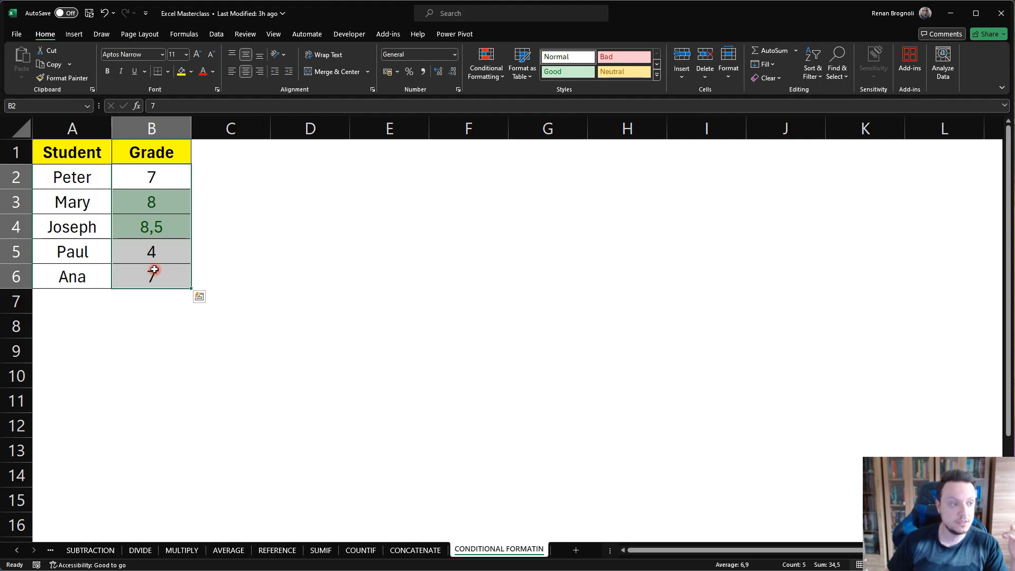
pyautogui.click(486, 69)
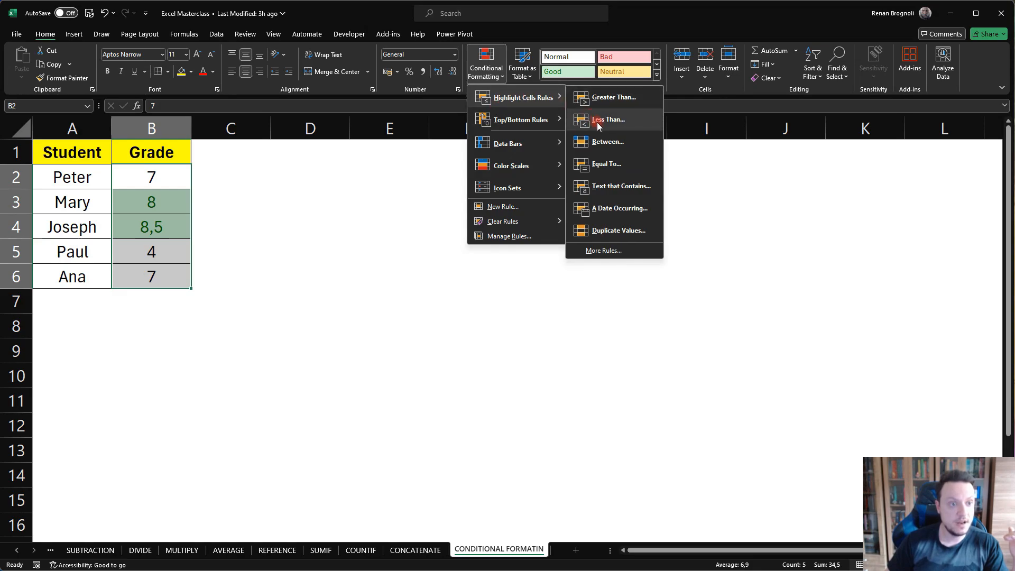
pyautogui.click(598, 121)
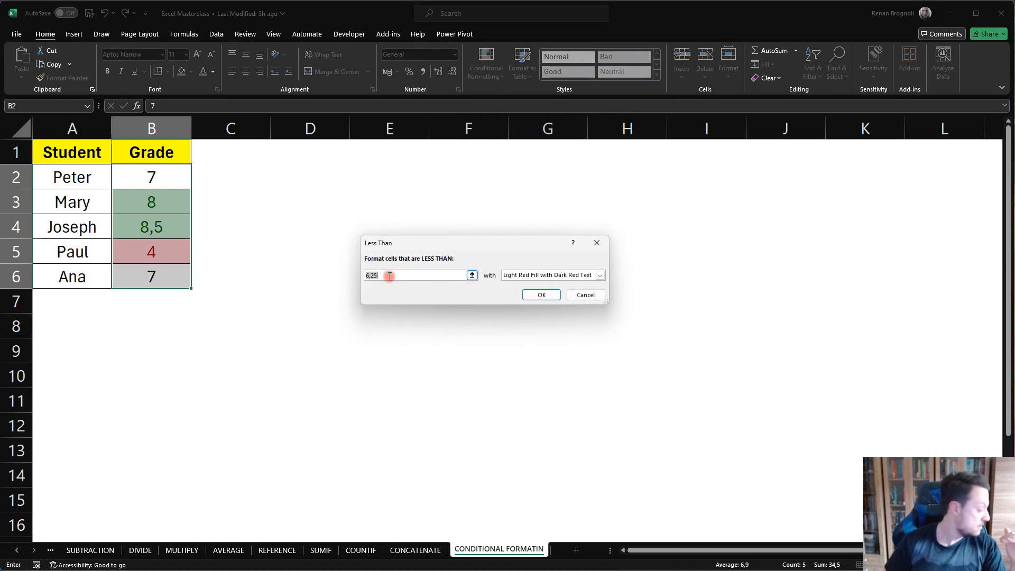
pyautogui.write('7')
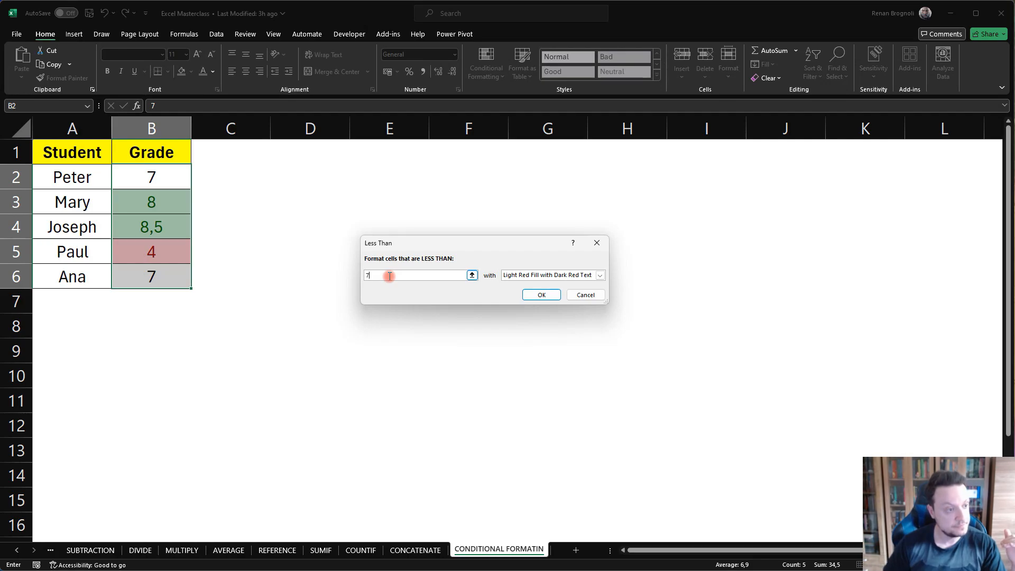
pyautogui.click(544, 295)
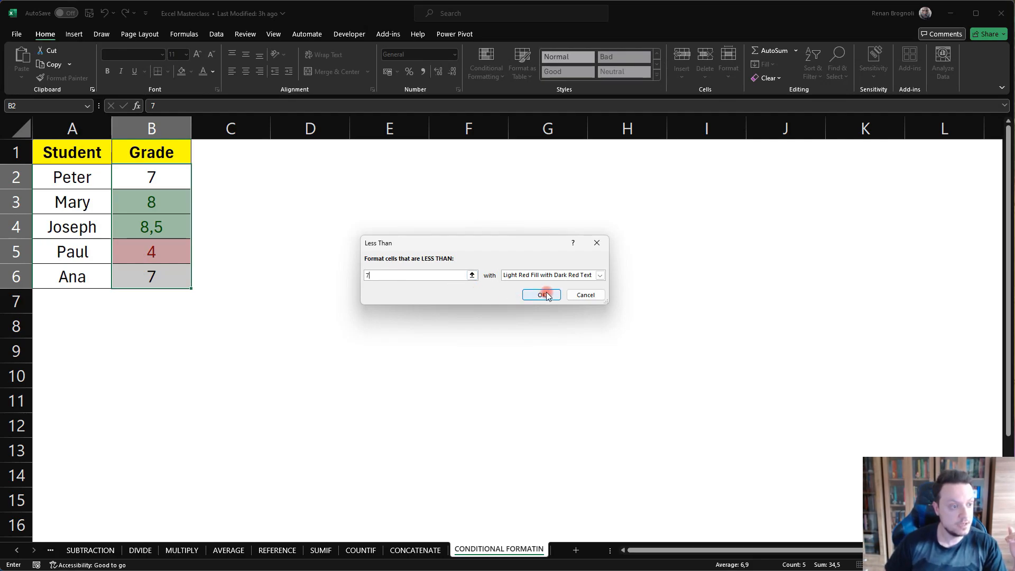
pyautogui.click(322, 284)
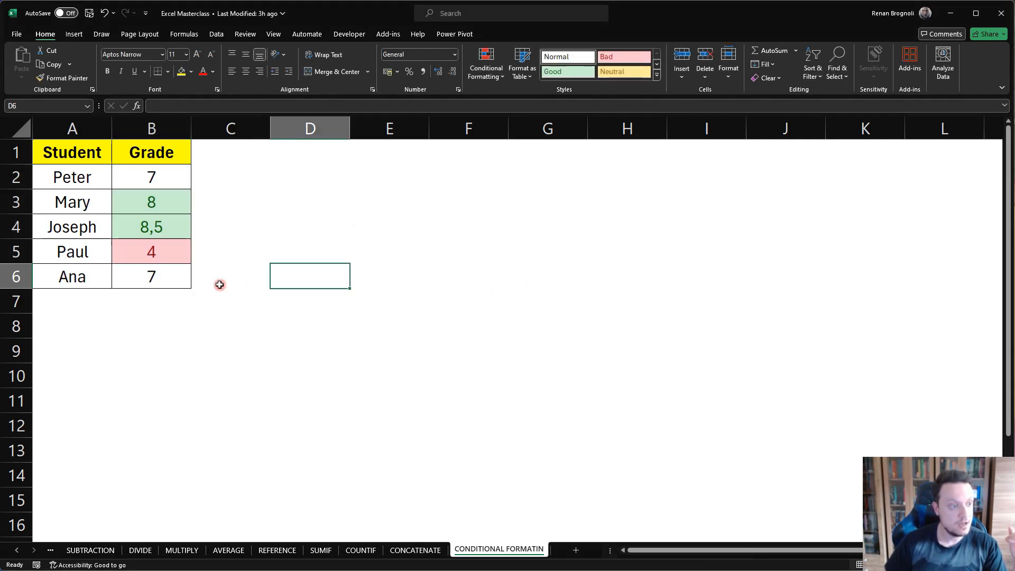
pyautogui.click(135, 253)
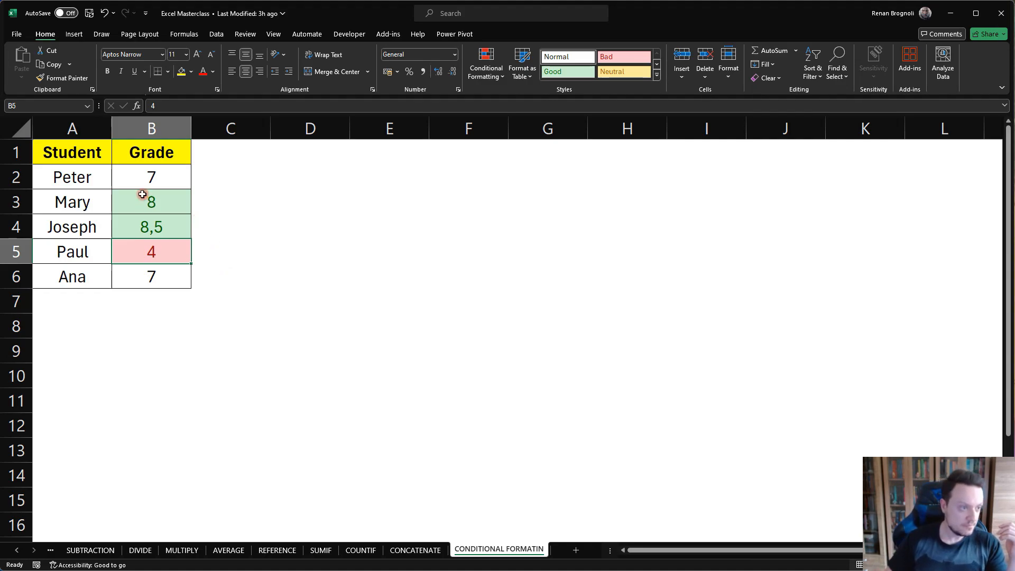
# Step: Apply the uncircled check mark, exclamation mark and cross icon set to the grades in B2:B6
pyautogui.moveTo(150, 177); pyautogui.dragTo(157, 281)
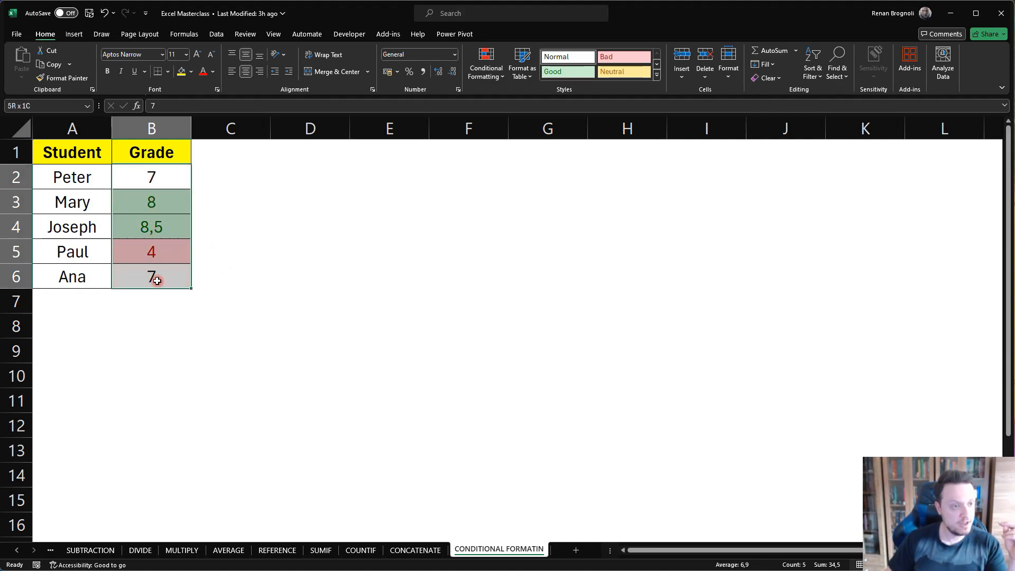
pyautogui.click(485, 74)
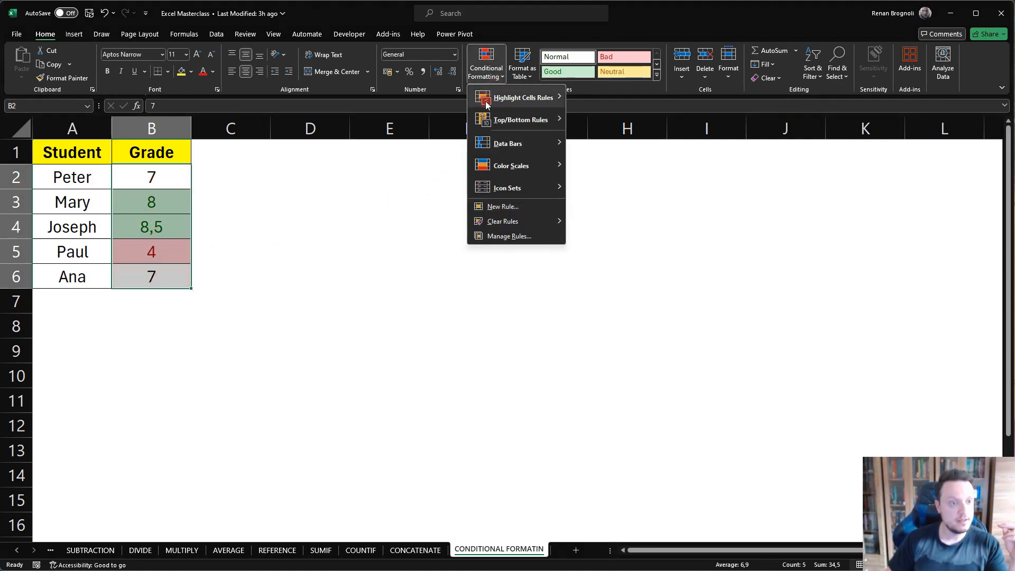
pyautogui.moveTo(490, 192)
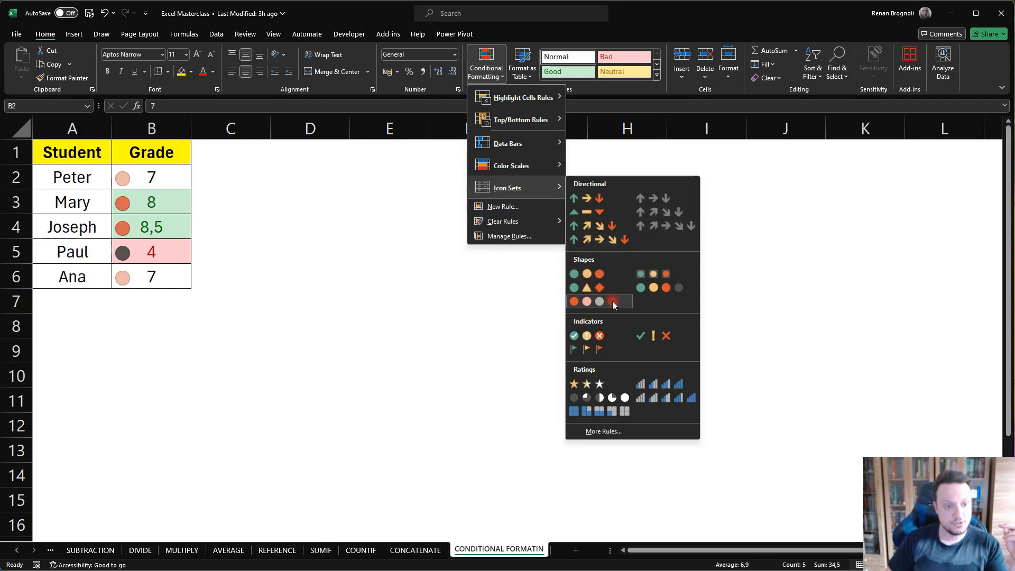
pyautogui.click(649, 337)
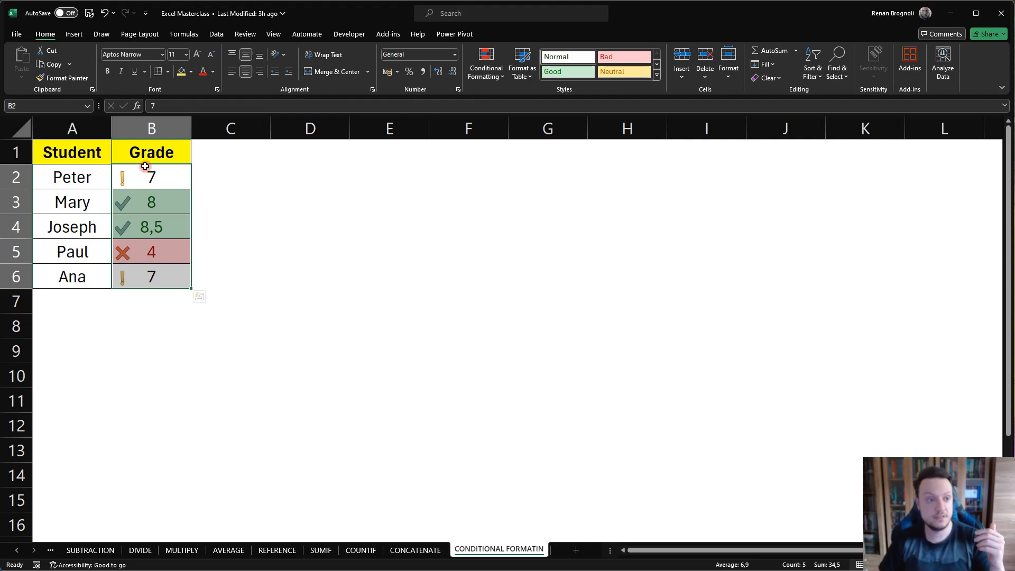
# Step: Open the Icon Set rule applied to the grades in B2:B6 for editing from the conditional formatting rules manager
pyautogui.click(491, 78)
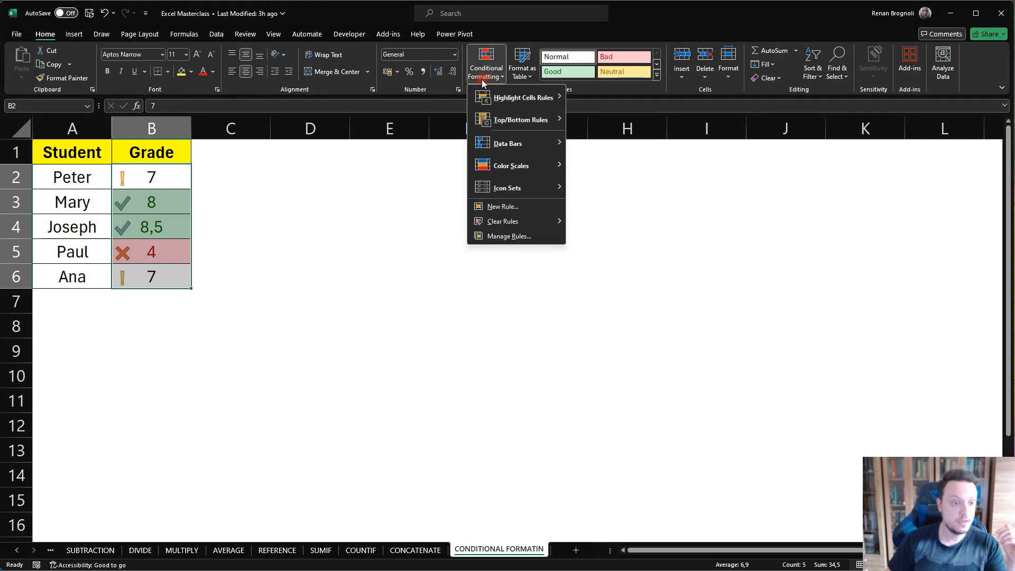
pyautogui.click(509, 236)
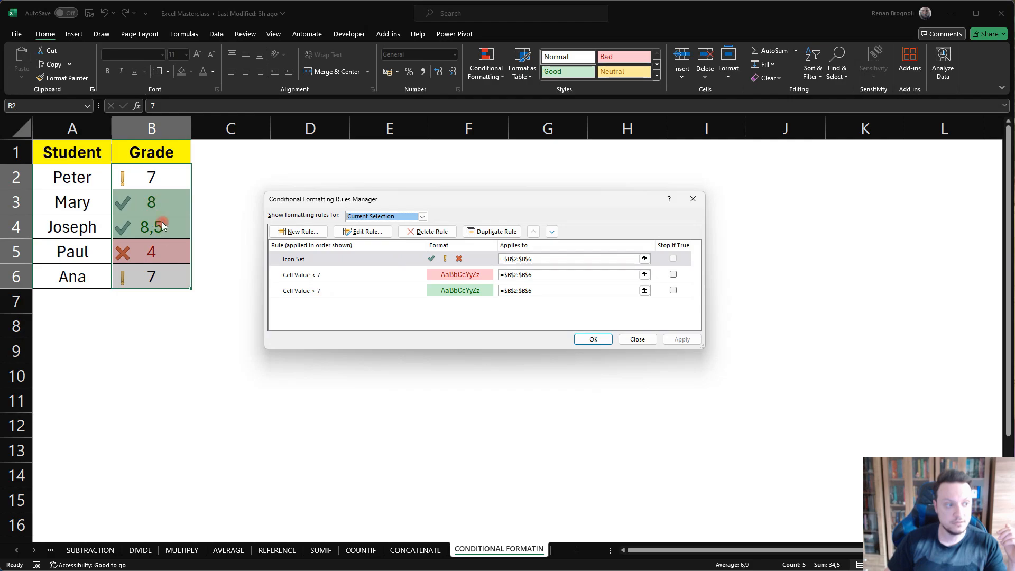
pyautogui.click(319, 261)
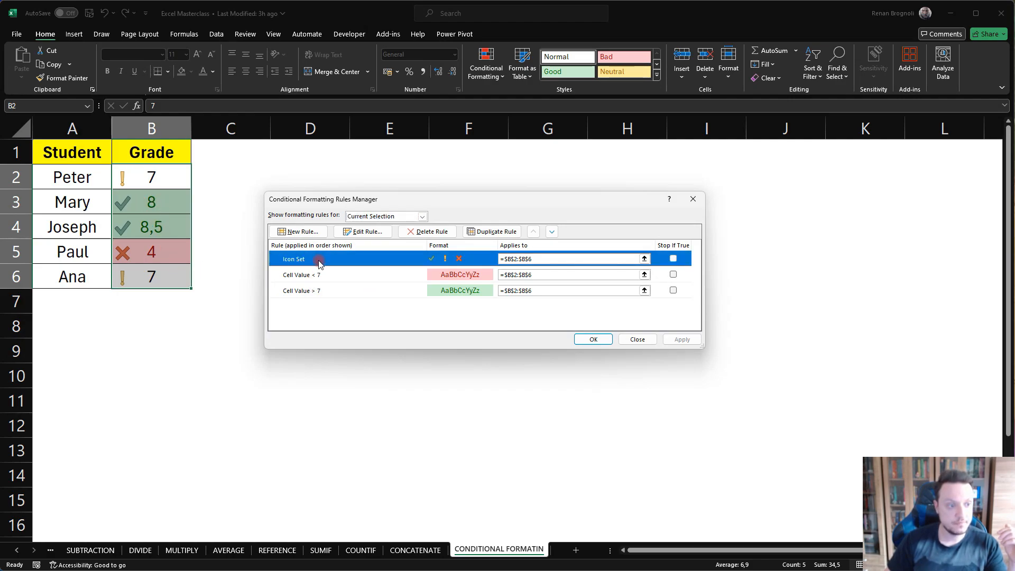
pyautogui.click(358, 234)
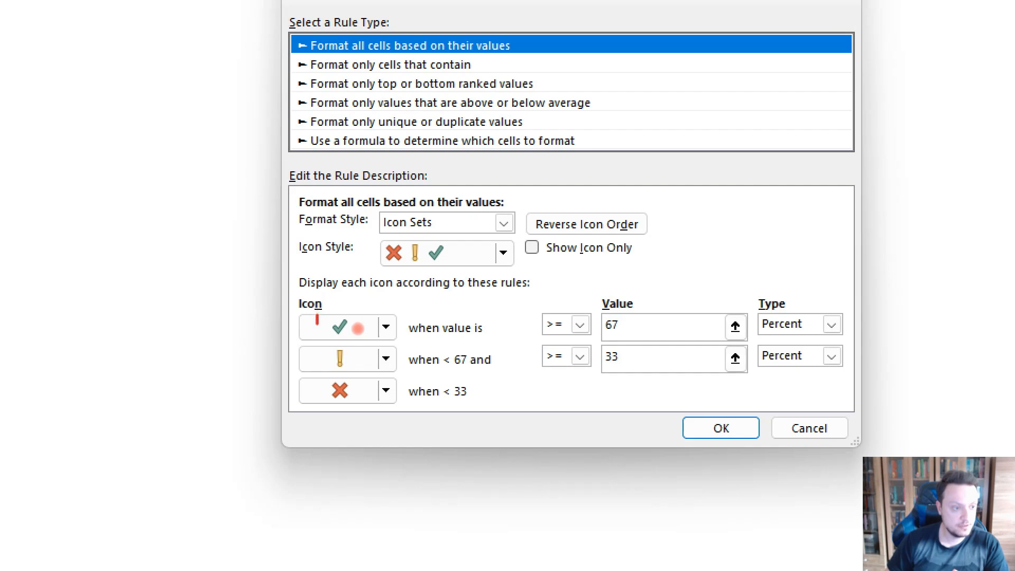
# Step: Examine the operators, threshold values and value types that control the check mark, exclamation mark and cross icons
pyautogui.moveTo(317, 316)
pyautogui.mouseDown()
pyautogui.moveTo(356, 330)
pyautogui.moveTo(350, 312)
pyautogui.moveTo(312, 322)
pyautogui.mouseUp()
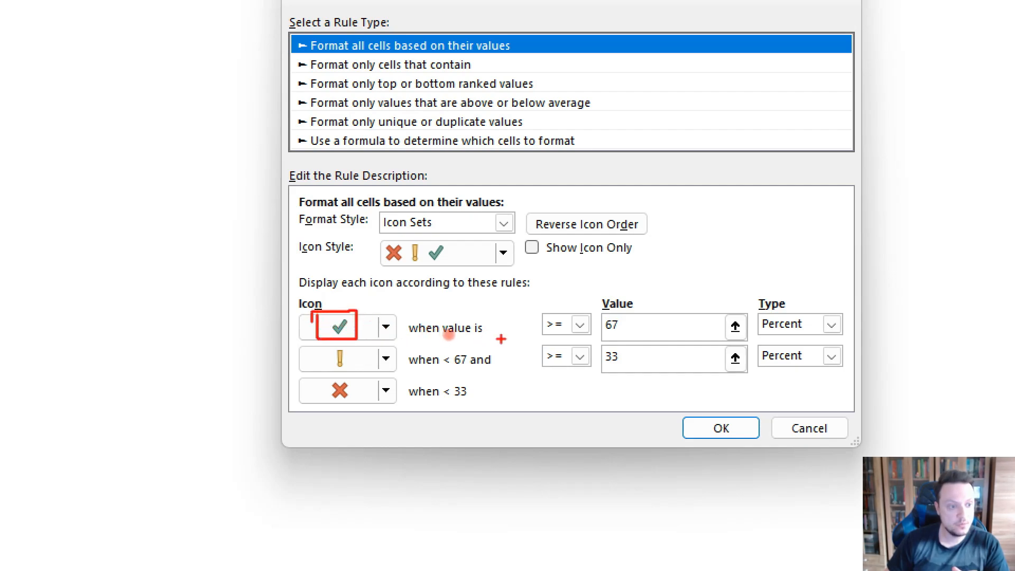
pyautogui.moveTo(404, 333)
pyautogui.mouseDown()
pyautogui.moveTo(451, 336)
pyautogui.moveTo(472, 315)
pyautogui.moveTo(558, 318)
pyautogui.moveTo(521, 338)
pyautogui.mouseUp()
pyautogui.moveTo(600, 311)
pyautogui.mouseDown()
pyautogui.moveTo(586, 329)
pyautogui.moveTo(637, 323)
pyautogui.moveTo(591, 305)
pyautogui.mouseUp()
pyautogui.moveTo(662, 321)
pyautogui.mouseDown()
pyautogui.moveTo(726, 324)
pyautogui.moveTo(722, 335)
pyautogui.mouseUp()
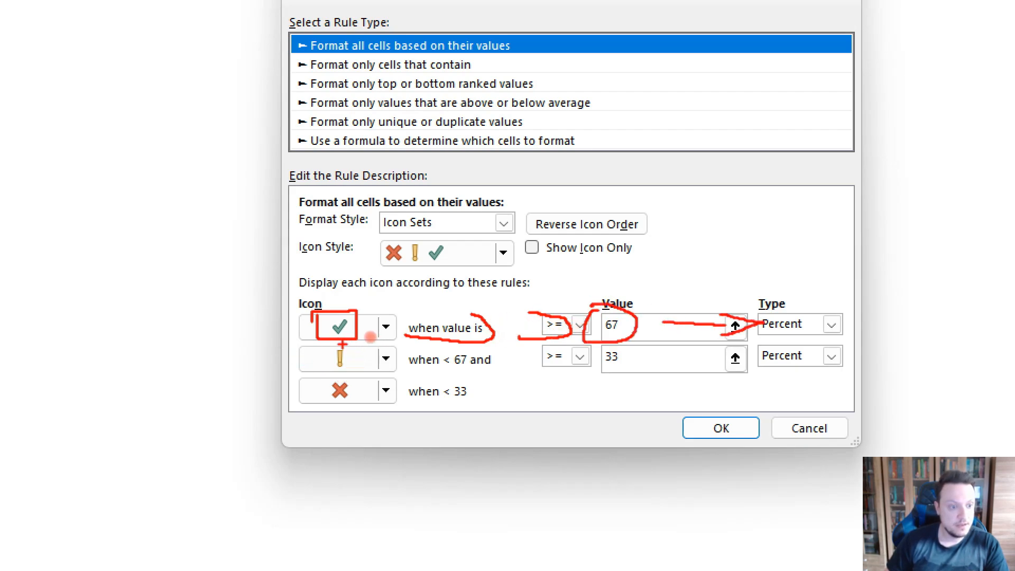
pyautogui.moveTo(342, 346)
pyautogui.mouseDown()
pyautogui.moveTo(320, 365)
pyautogui.moveTo(368, 367)
pyautogui.moveTo(330, 346)
pyautogui.mouseUp()
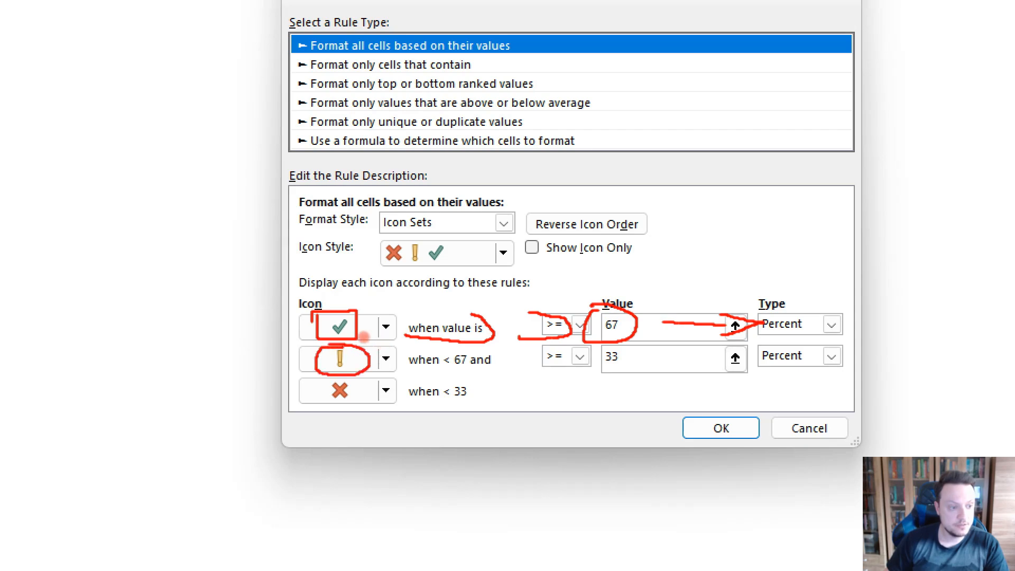
pyautogui.moveTo(439, 369); pyautogui.dragTo(497, 370)
pyautogui.moveTo(570, 364); pyautogui.dragTo(634, 367)
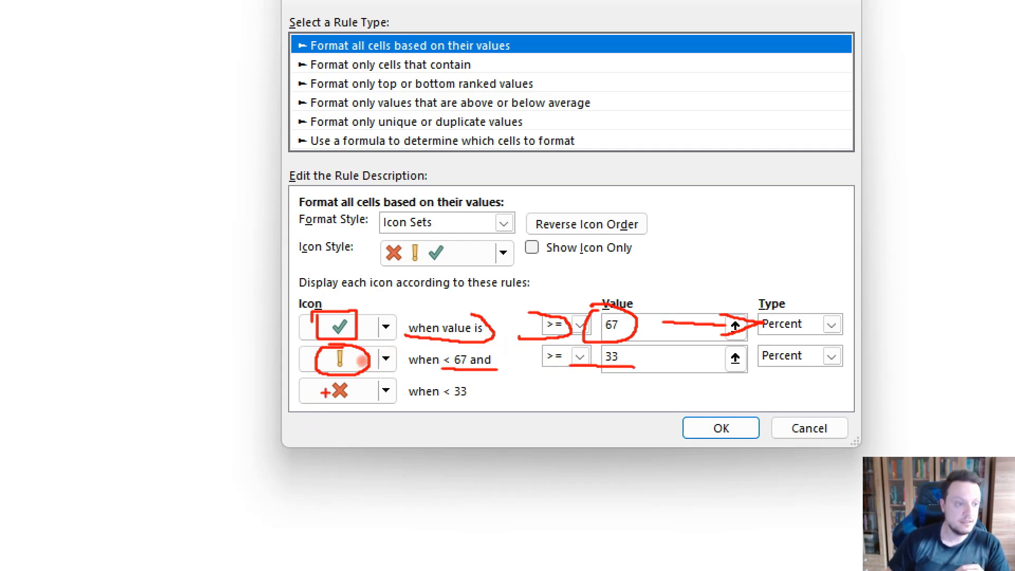
pyautogui.moveTo(353, 379)
pyautogui.mouseDown()
pyautogui.moveTo(317, 390)
pyautogui.moveTo(344, 410)
pyautogui.moveTo(378, 405)
pyautogui.moveTo(376, 377)
pyautogui.moveTo(334, 376)
pyautogui.mouseUp()
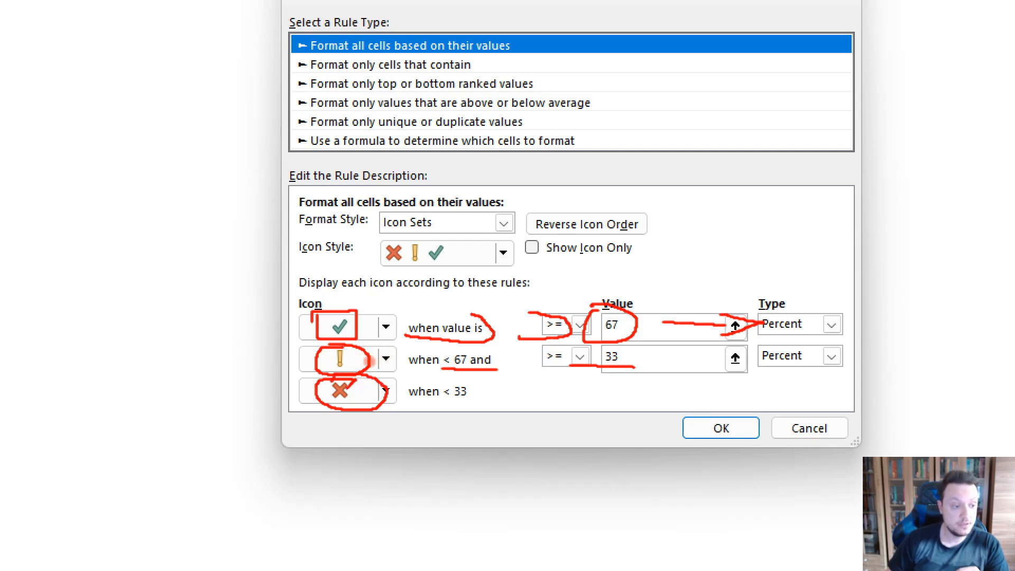
pyautogui.moveTo(355, 380)
pyautogui.mouseDown()
pyautogui.moveTo(327, 403)
pyautogui.moveTo(353, 405)
pyautogui.mouseUp()
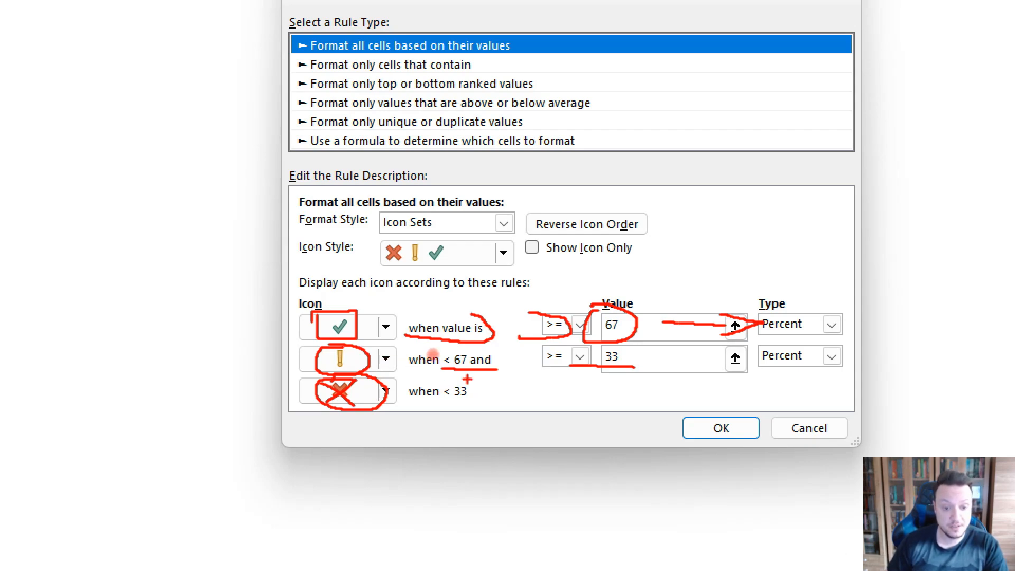
pyautogui.press('Escape')
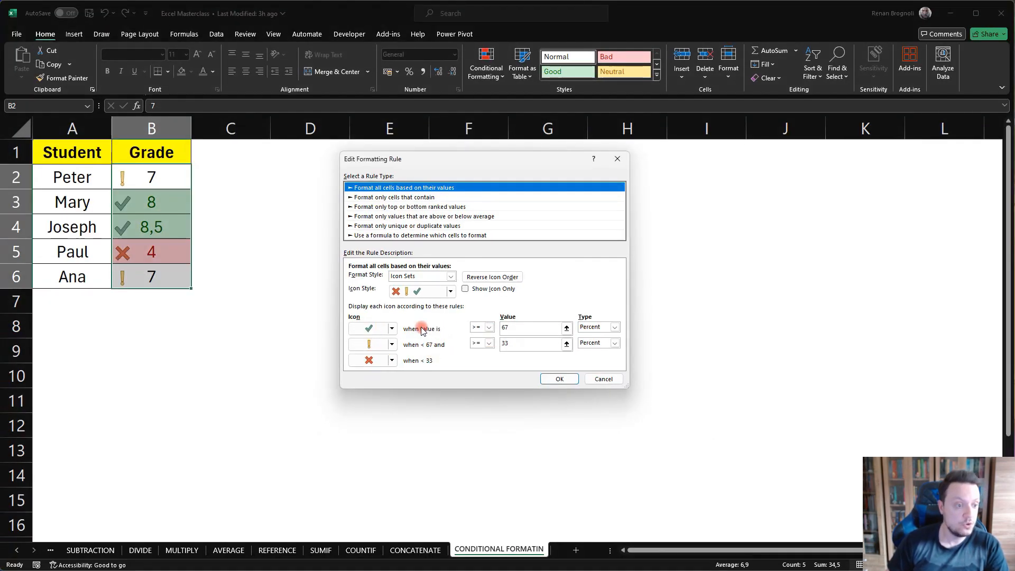
# Step: Set the check mark icon to appear when the value is > 7, with the type Number
pyautogui.click(488, 327)
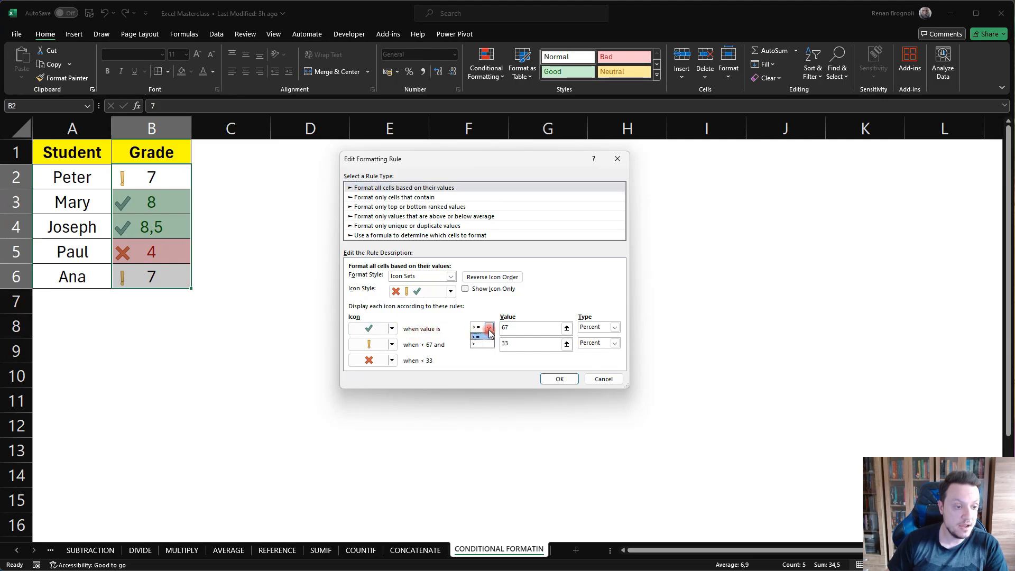
pyautogui.click(475, 343)
pyautogui.click(503, 329)
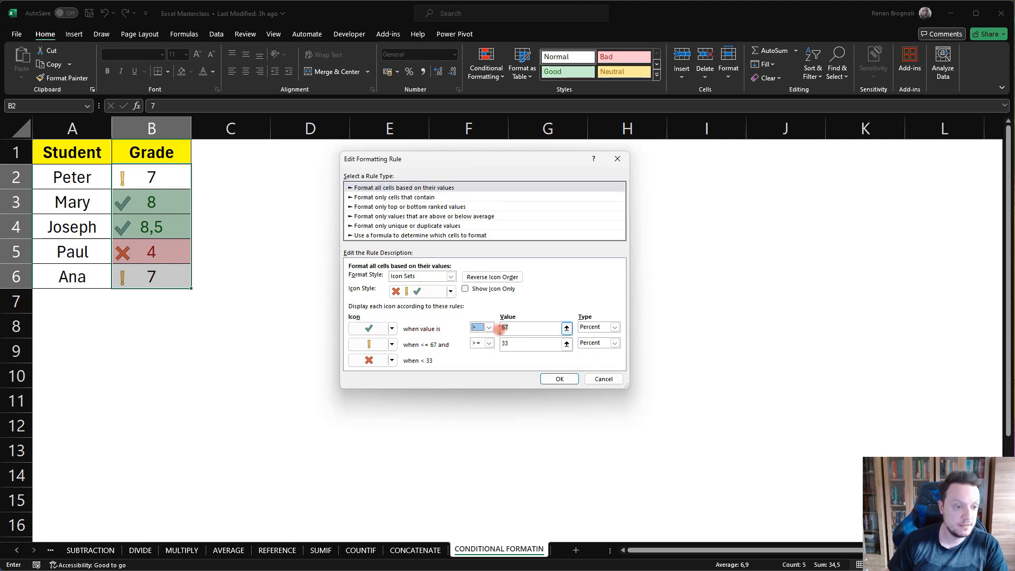
pyautogui.click(615, 327)
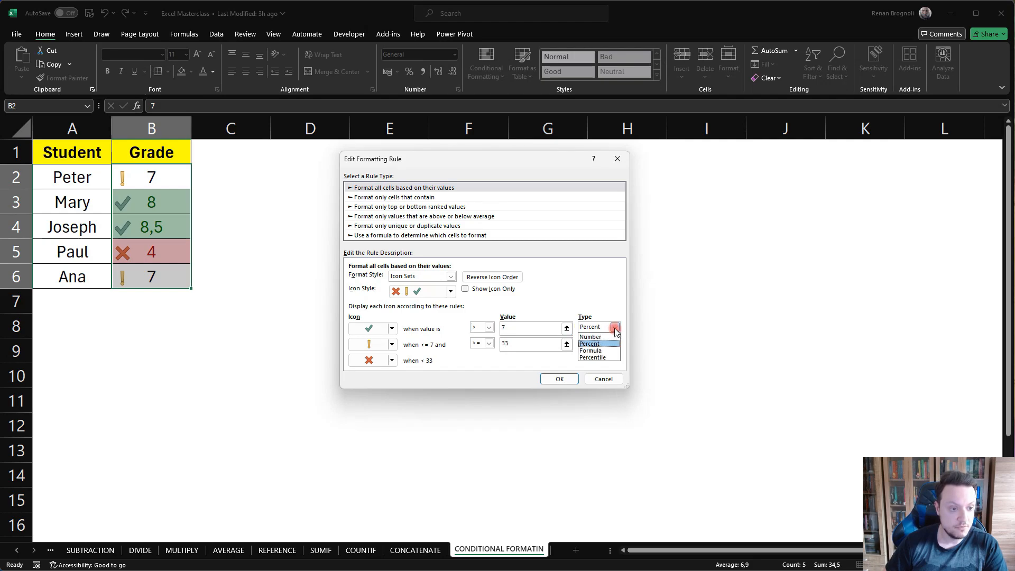
pyautogui.click(603, 341)
pyautogui.click(527, 327)
pyautogui.click(488, 328)
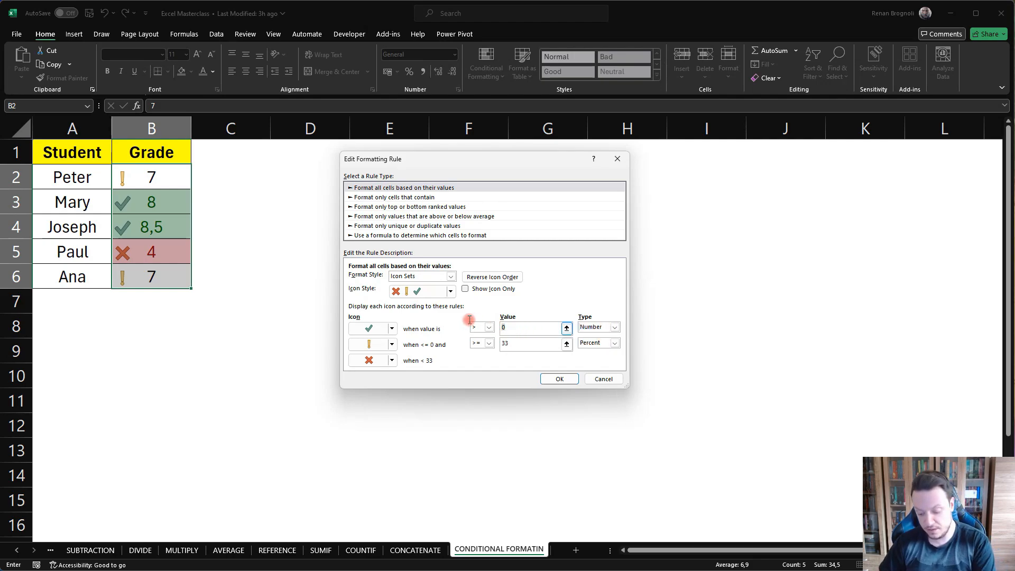
pyautogui.write('7')
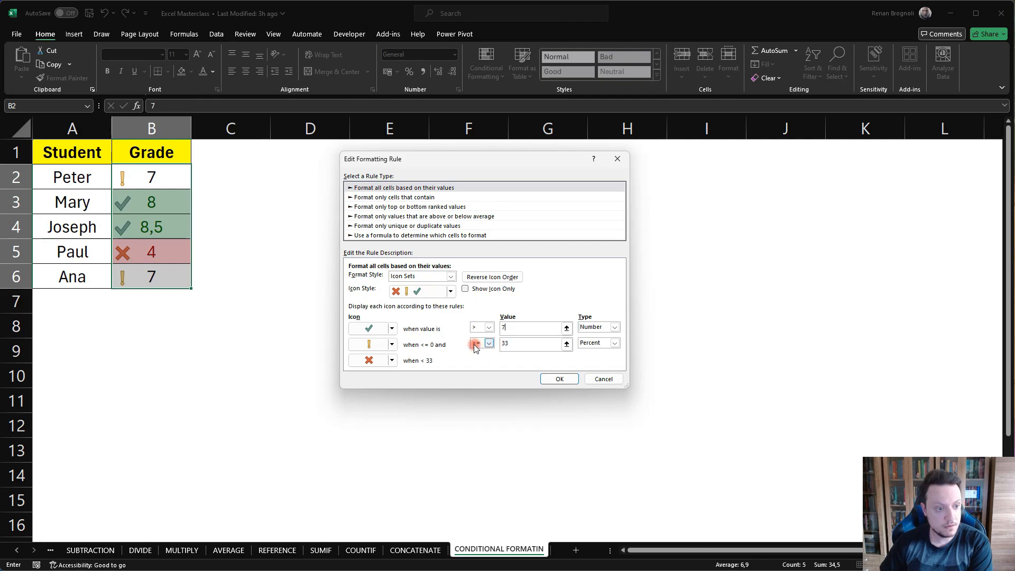
# Step: Set the exclamation mark icon's threshold to >= 7 with the type Number, and apply the edited icon rule
pyautogui.moveTo(509, 344); pyautogui.dragTo(497, 343)
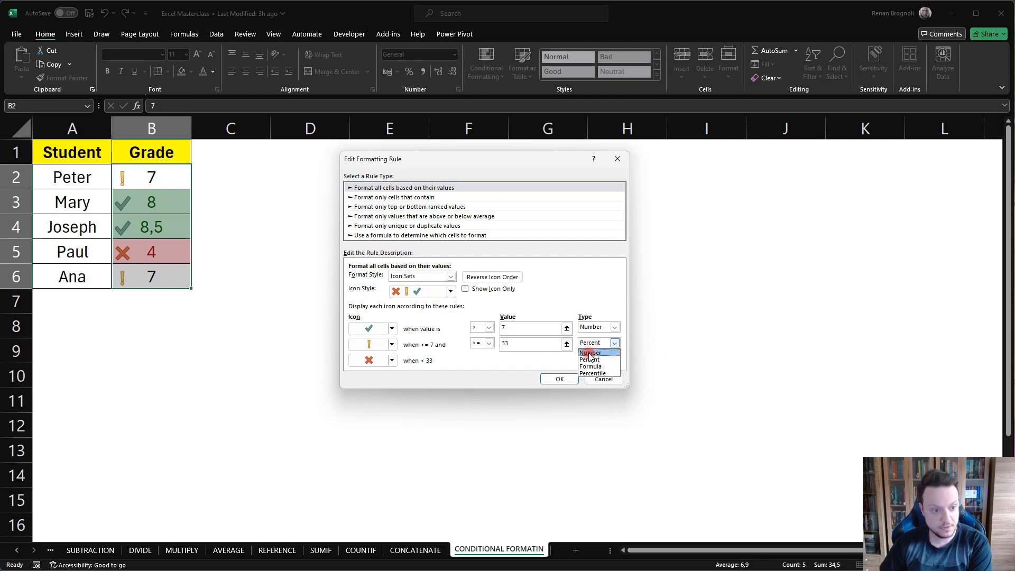
pyautogui.click(590, 352)
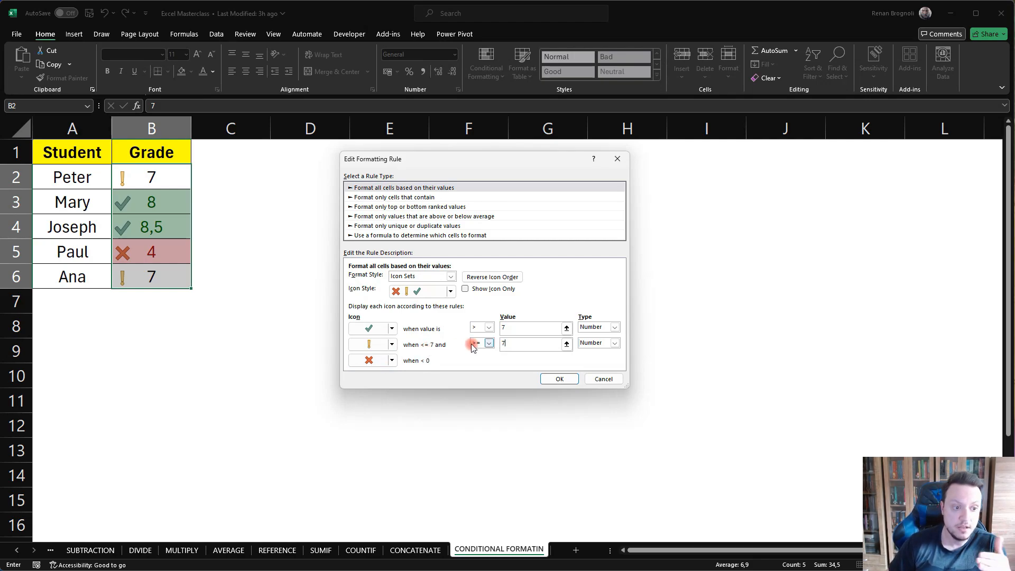
pyautogui.click(376, 363)
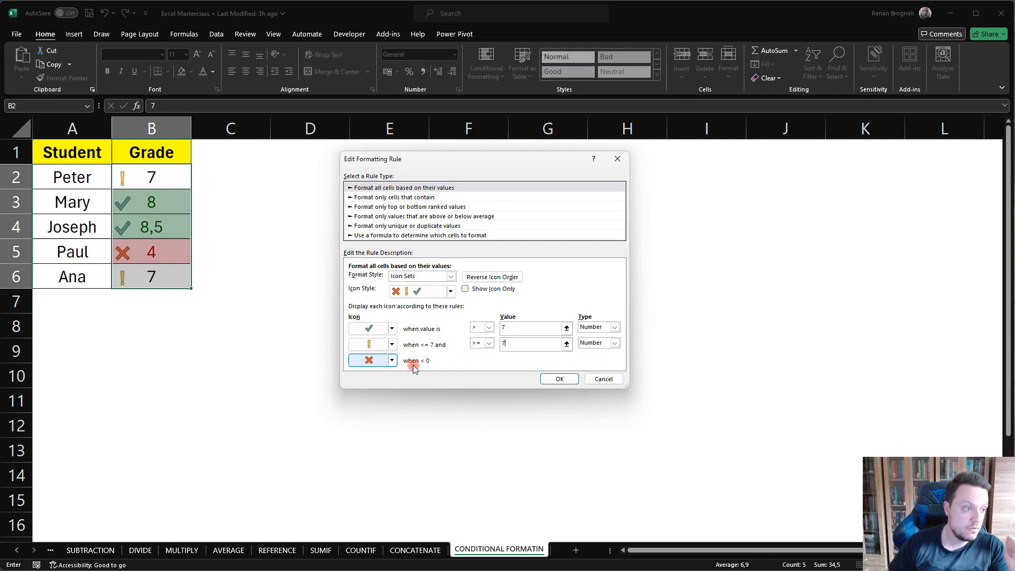
pyautogui.click(552, 378)
pyautogui.click(671, 340)
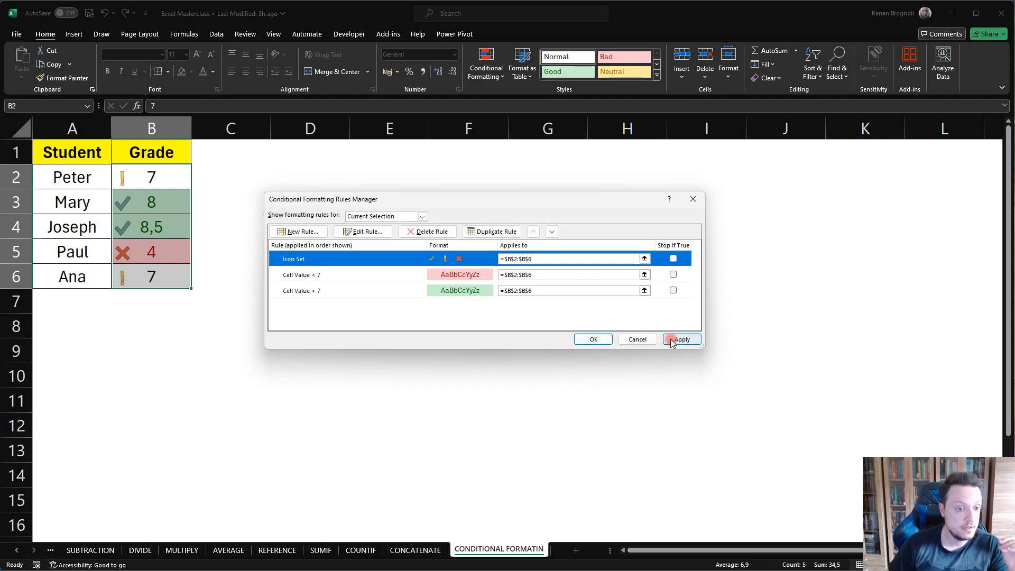
pyautogui.click(593, 339)
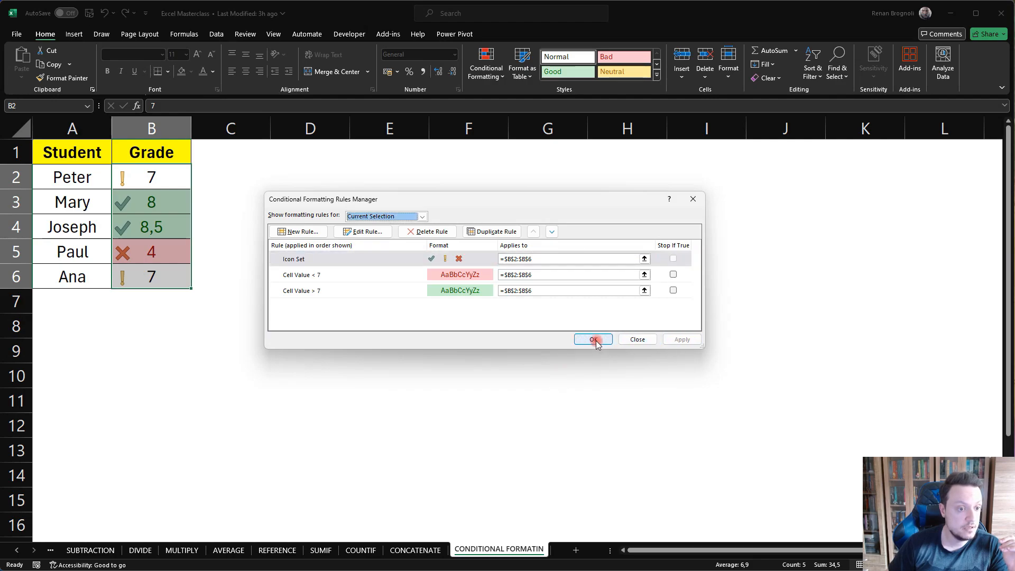
# Step: Check the icons and colour highlights on the grades in B2:B6
pyautogui.click(467, 318)
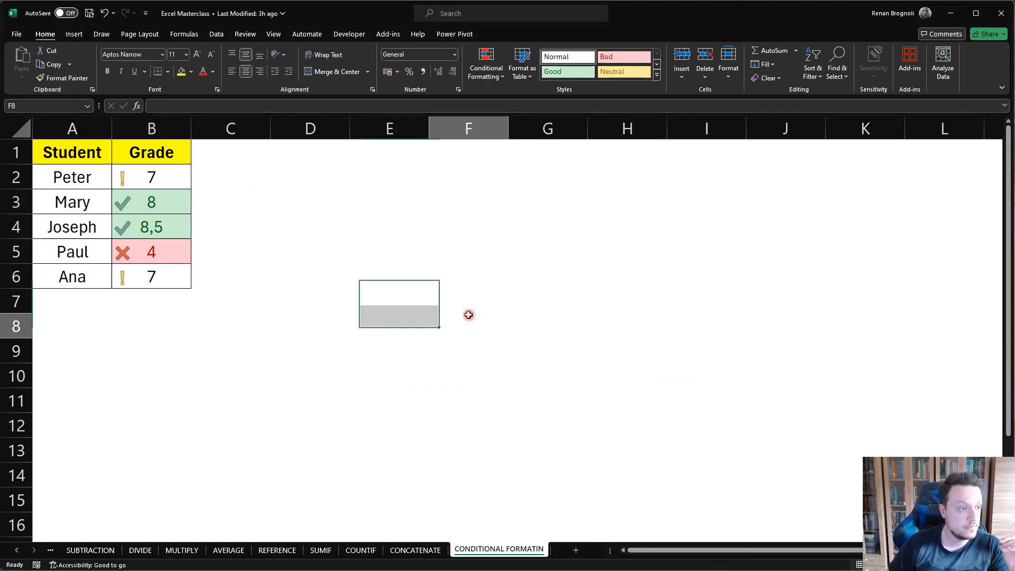
pyautogui.click(128, 179)
pyautogui.moveTo(129, 179); pyautogui.dragTo(137, 268)
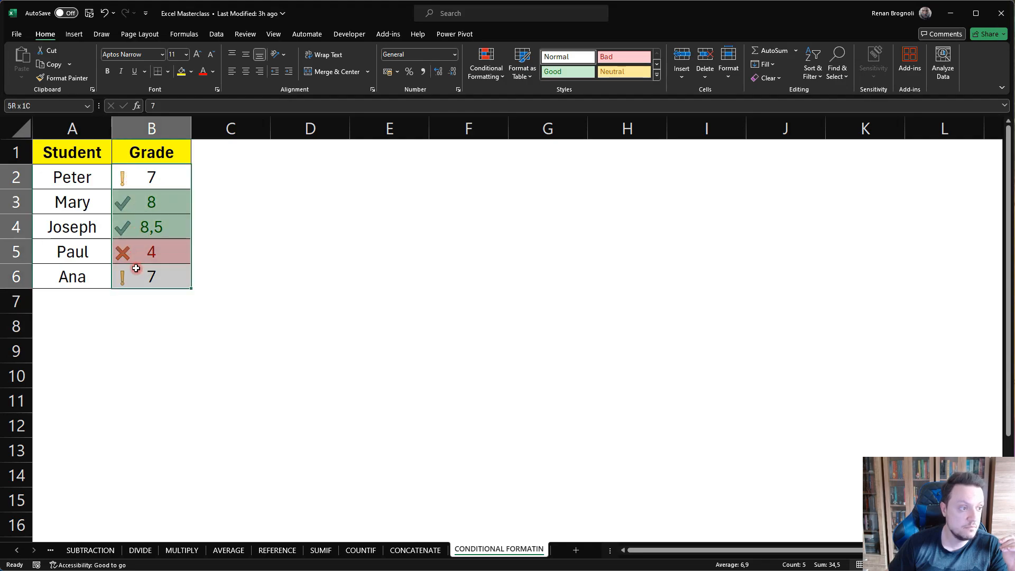
pyautogui.click(165, 259)
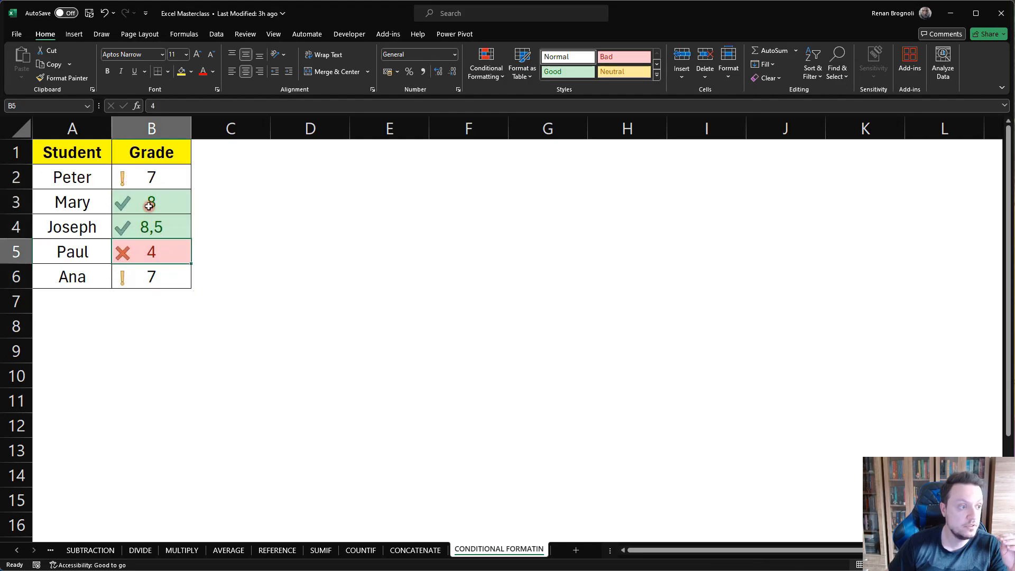
pyautogui.click(181, 306)
# Step: Change the grade in cell B6 to 10 to test the conditional formatting
pyautogui.click(153, 273)
pyautogui.write('10')
pyautogui.press('Return')
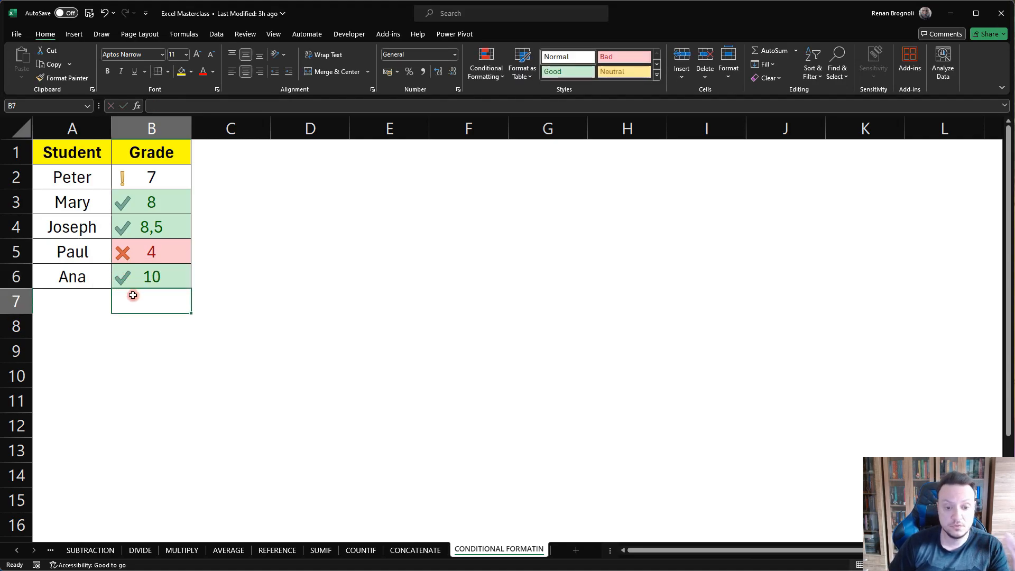
pyautogui.click(389, 208)
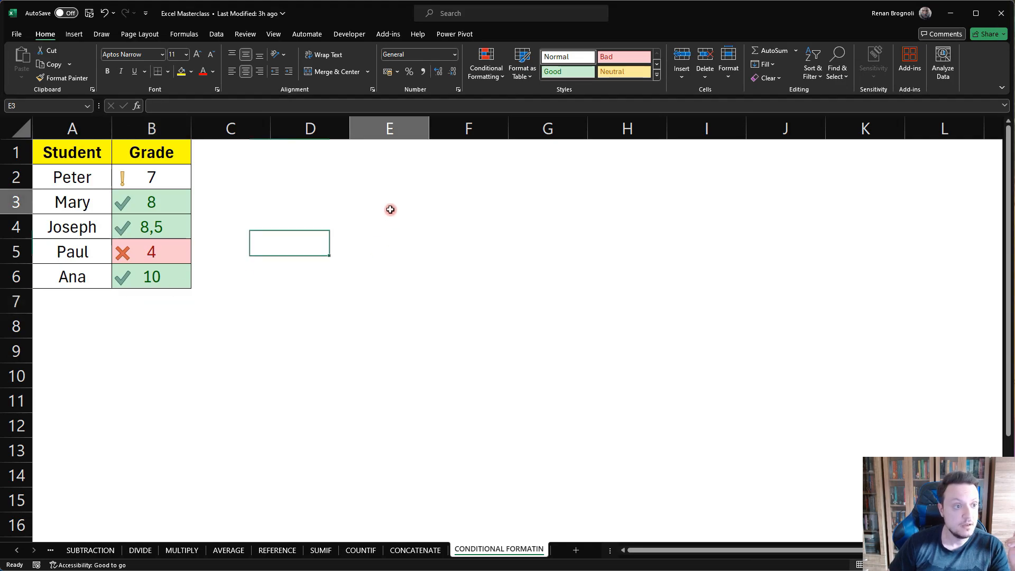
# Step: Review each rule type offered for a new formatting rule, including the 3-Color Scale style and the formula option, without creating a rule
pyautogui.click(479, 78)
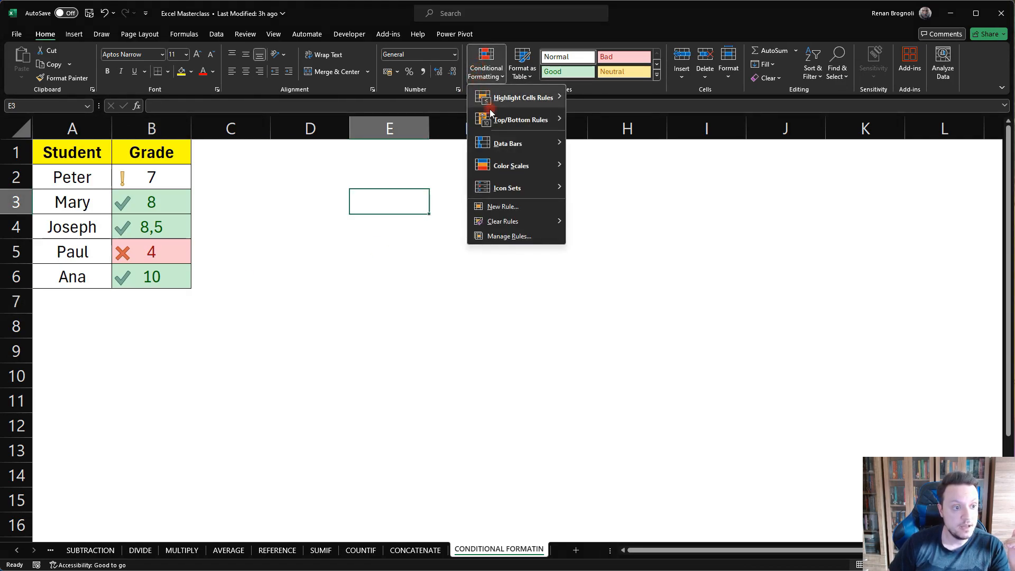
pyautogui.click(497, 210)
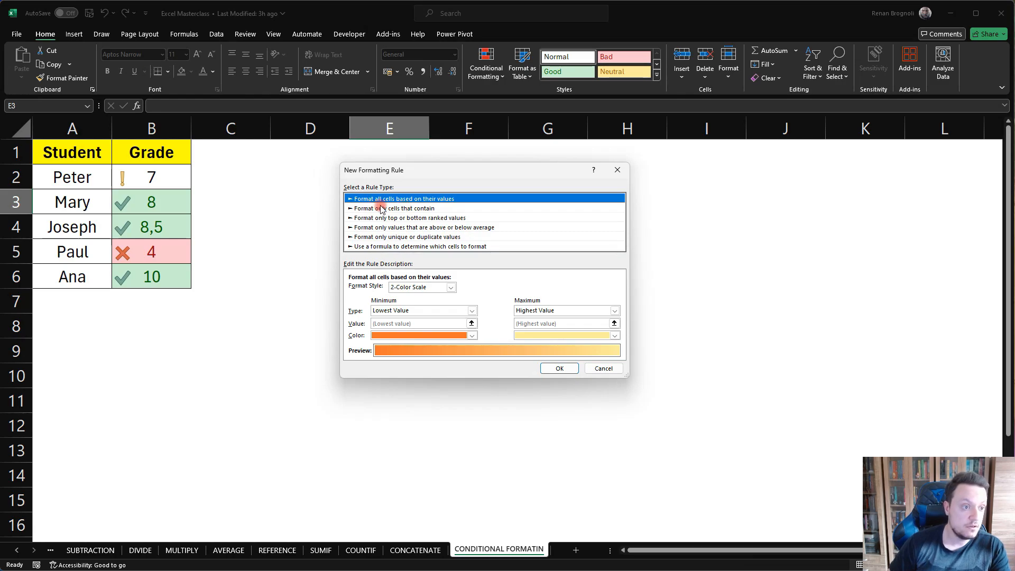
pyautogui.click(400, 289)
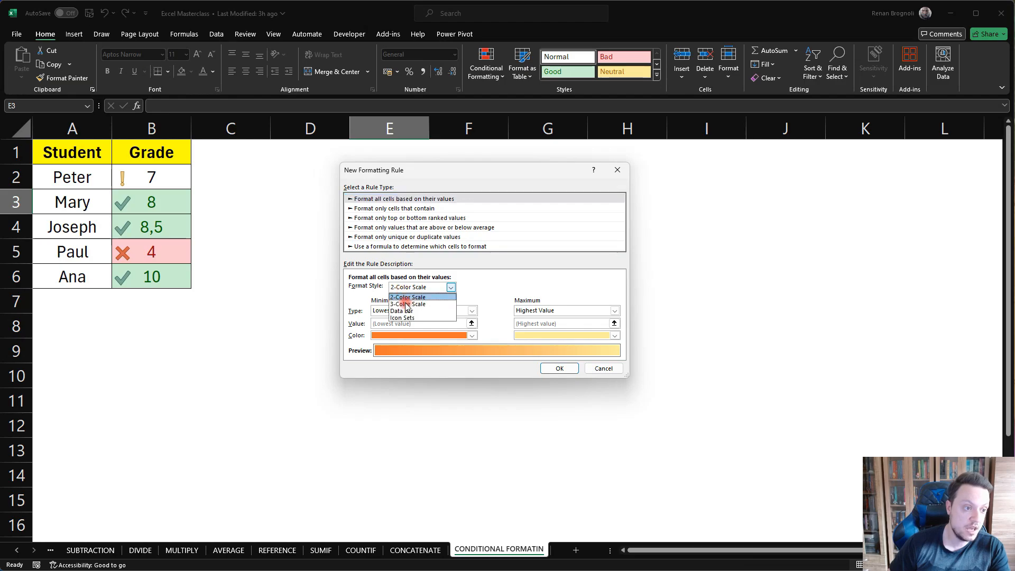
pyautogui.click(405, 305)
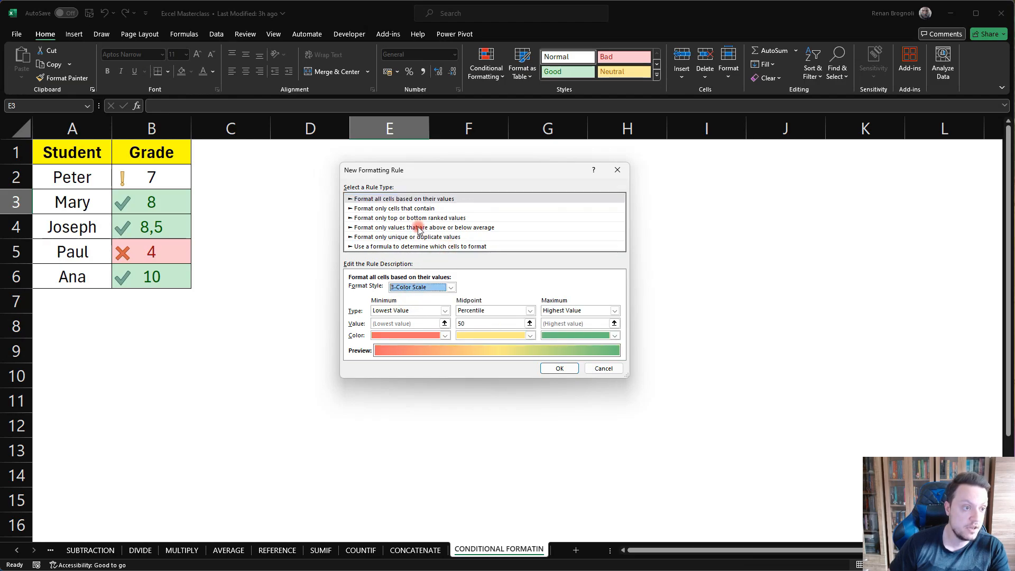
pyautogui.click(413, 209)
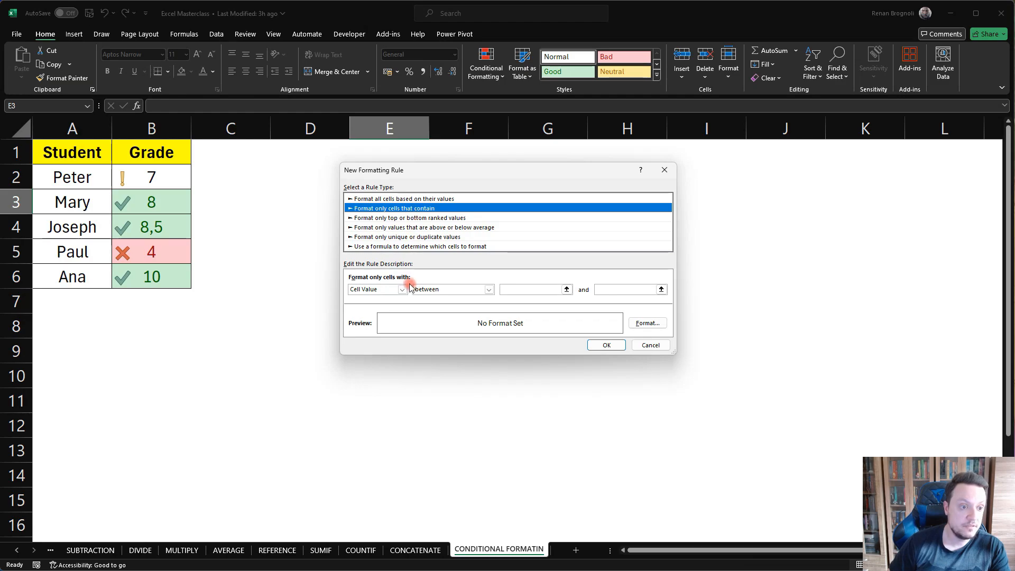
pyautogui.click(410, 219)
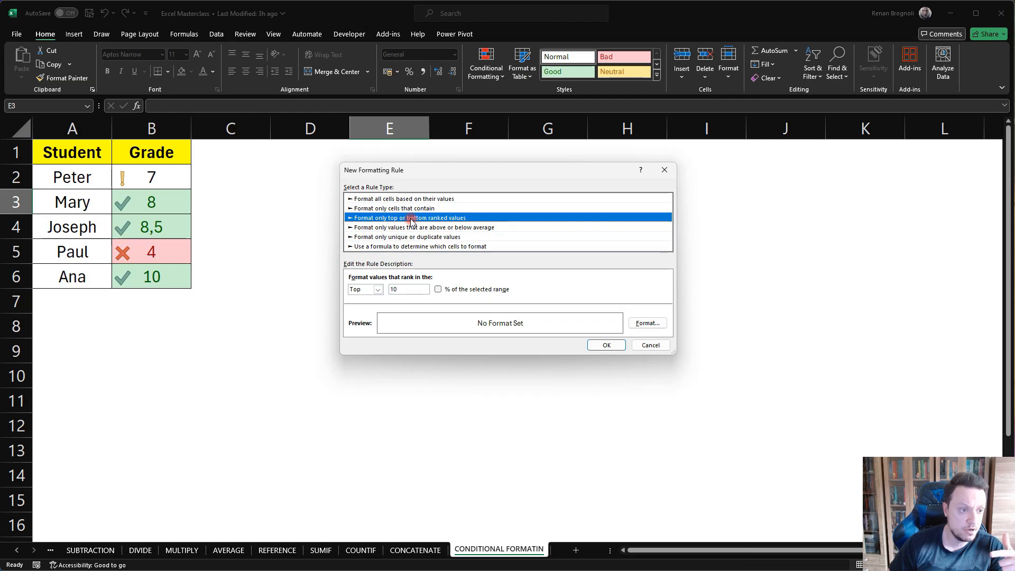
pyautogui.click(402, 228)
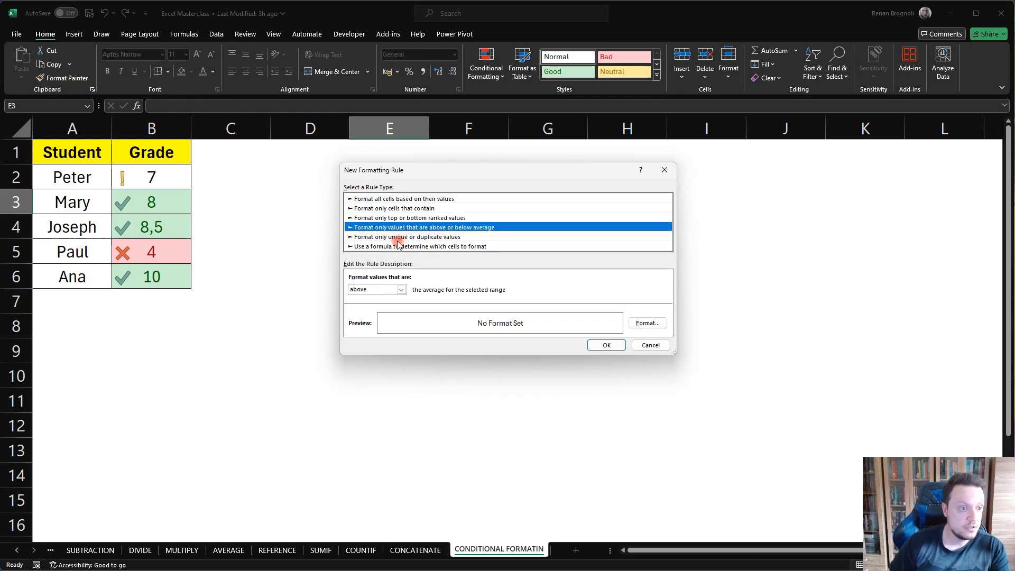
pyautogui.click(397, 238)
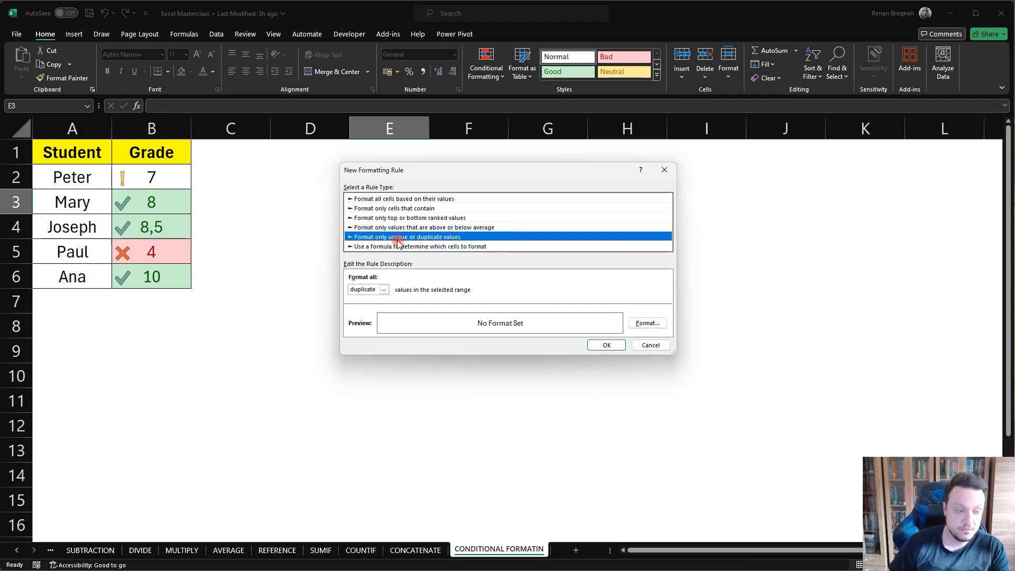
pyautogui.click(385, 247)
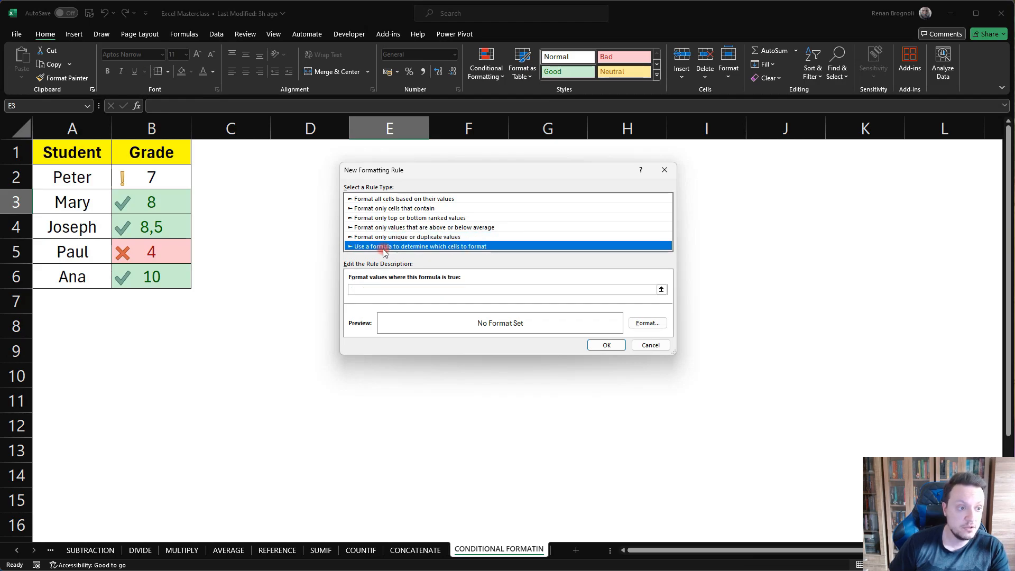
pyautogui.click(369, 290)
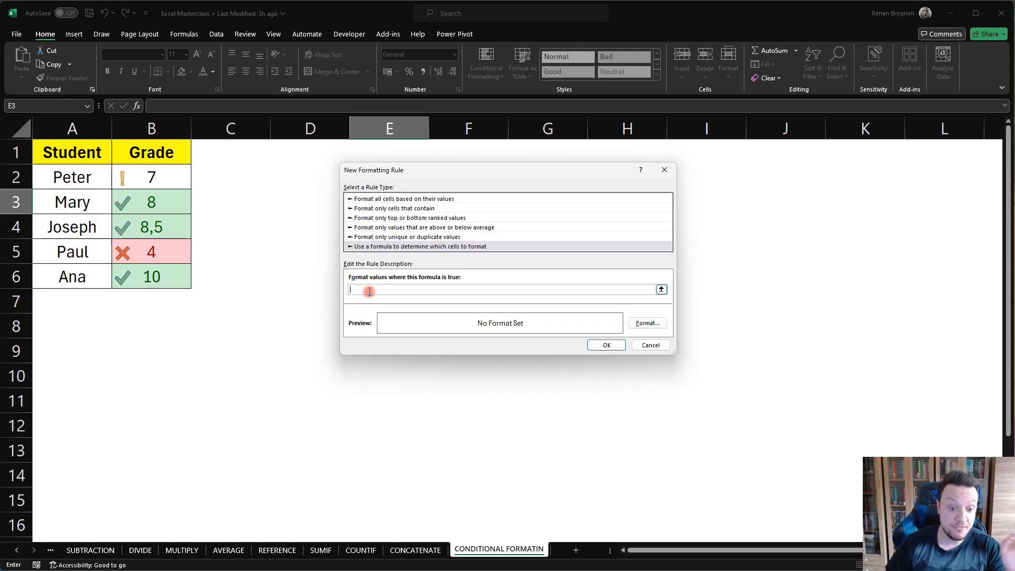
pyautogui.click(650, 345)
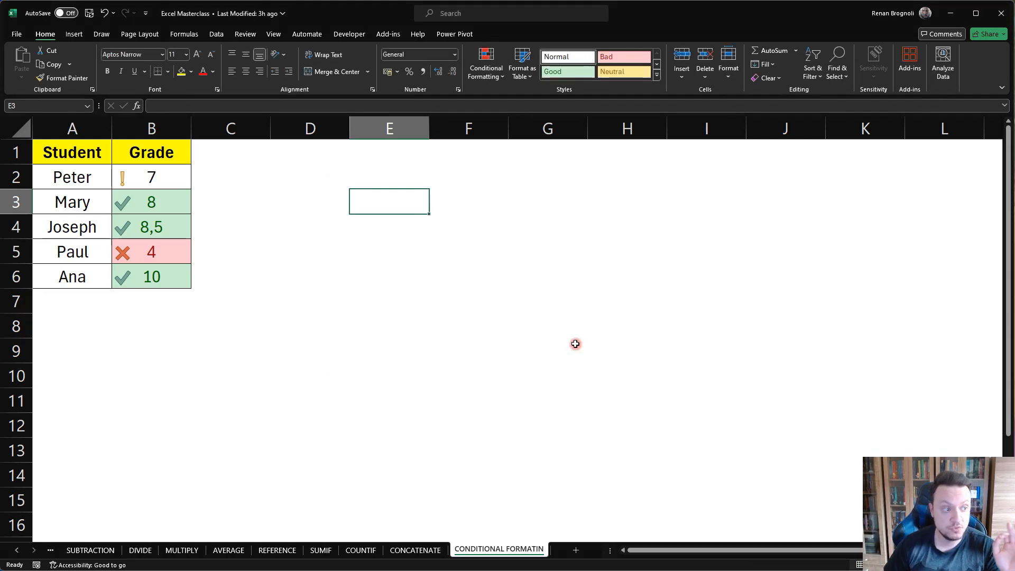